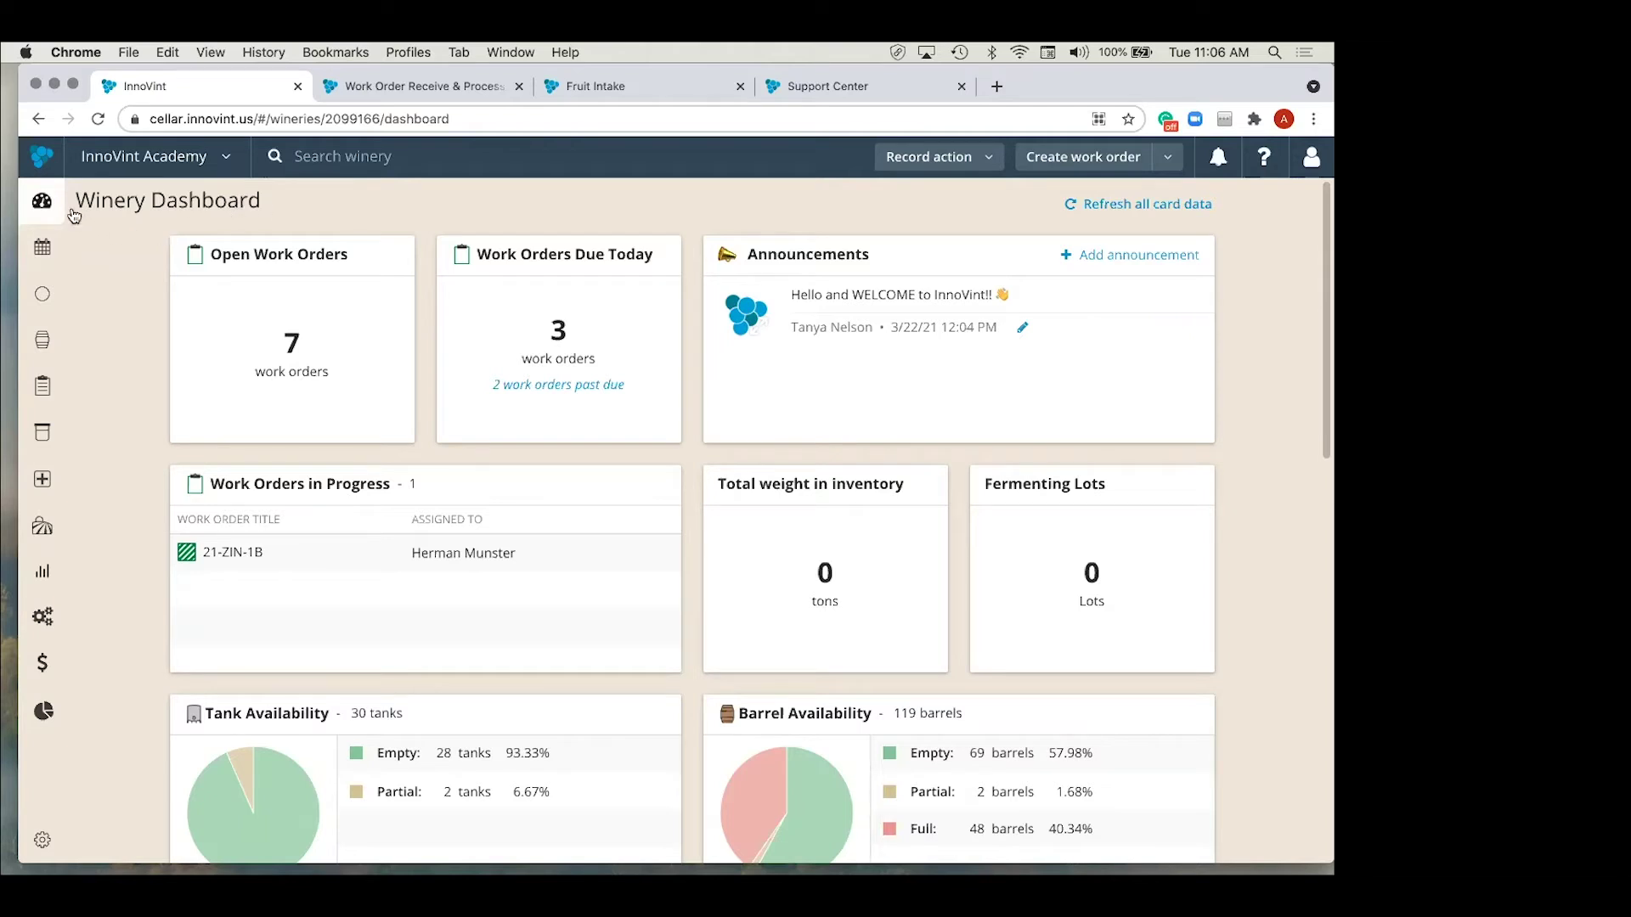
Step: Review the cards on the winery dashboard, from open work orders to tank and barrel availability, recent activity and notes
mouse_move(60, 206)
scroll(1101, 527, "down", 3)
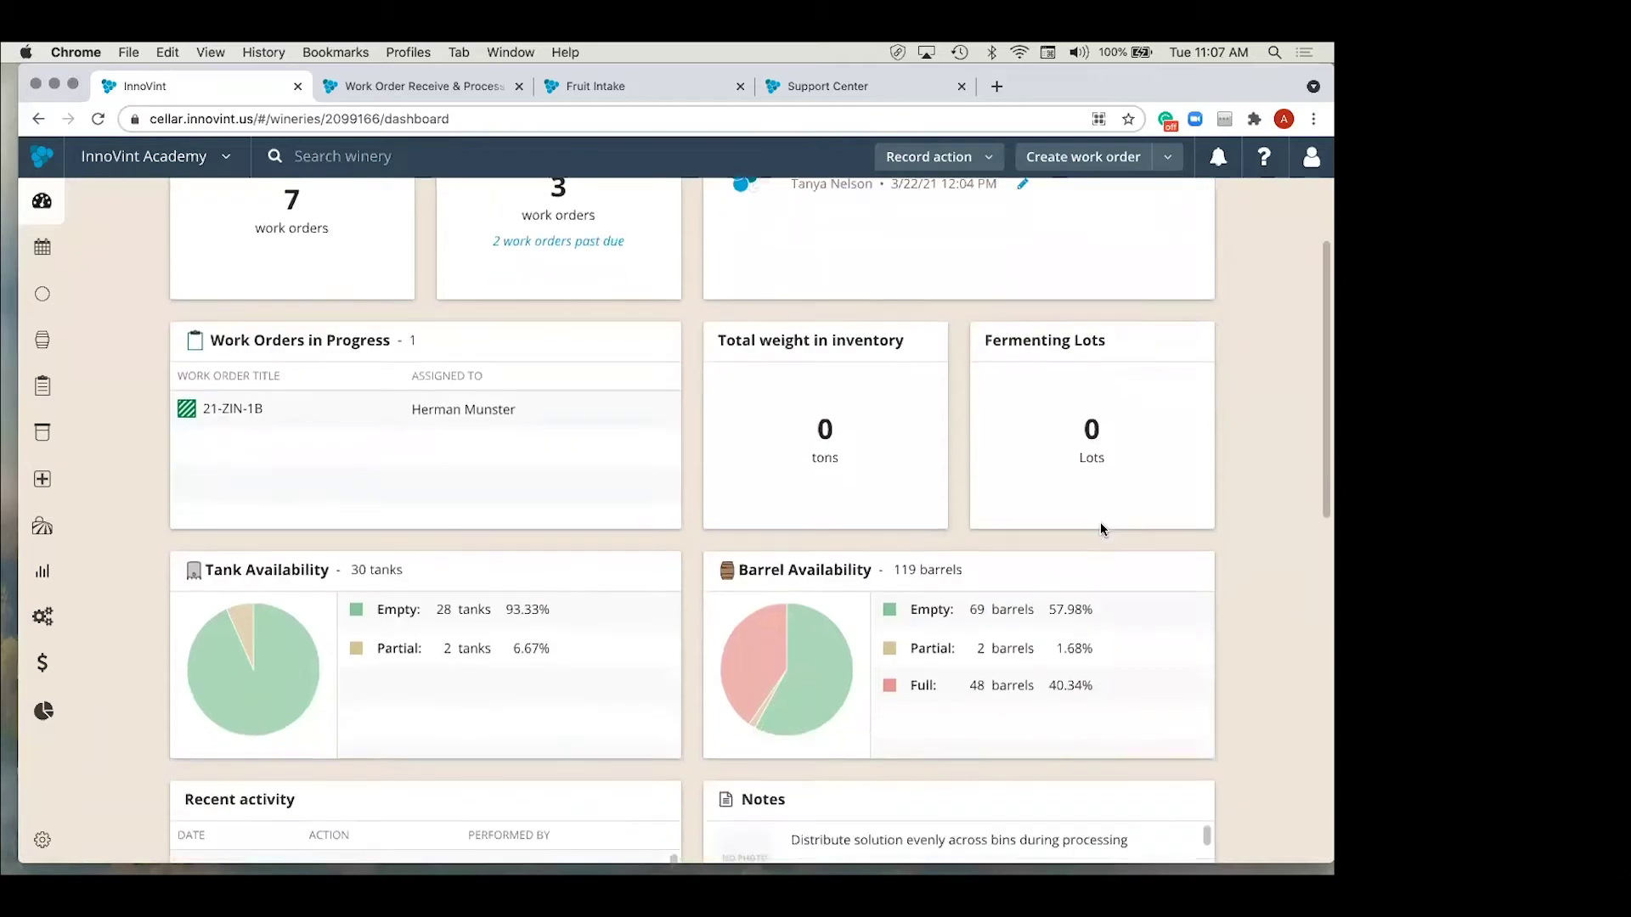
scroll(1099, 522, "down", 1)
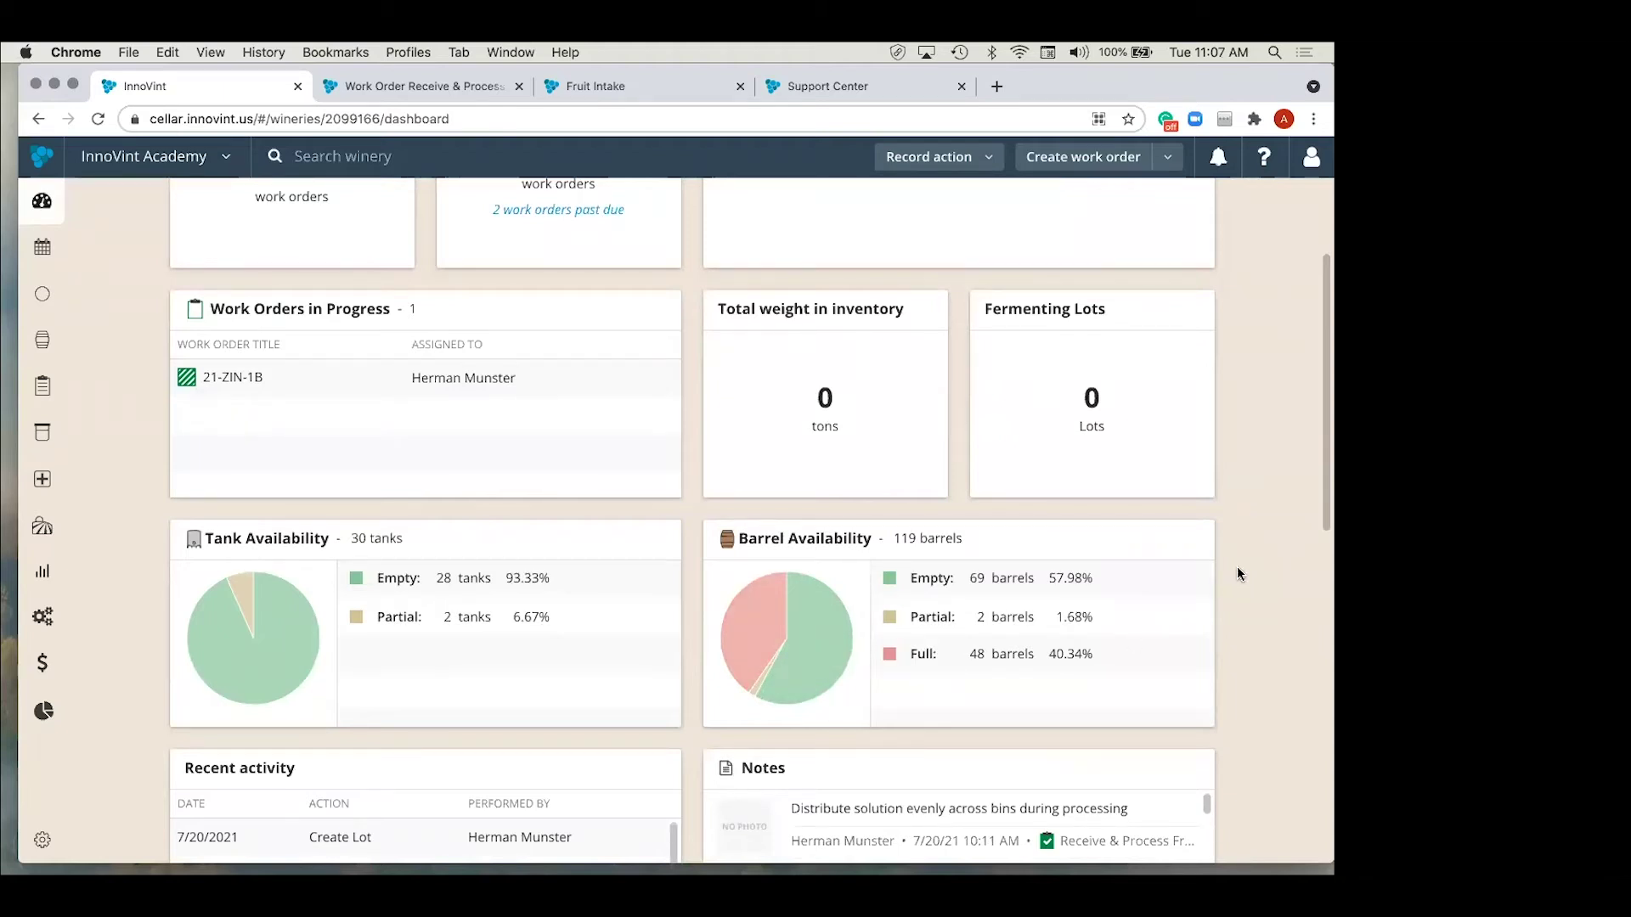
scroll(1237, 566, "up", 3)
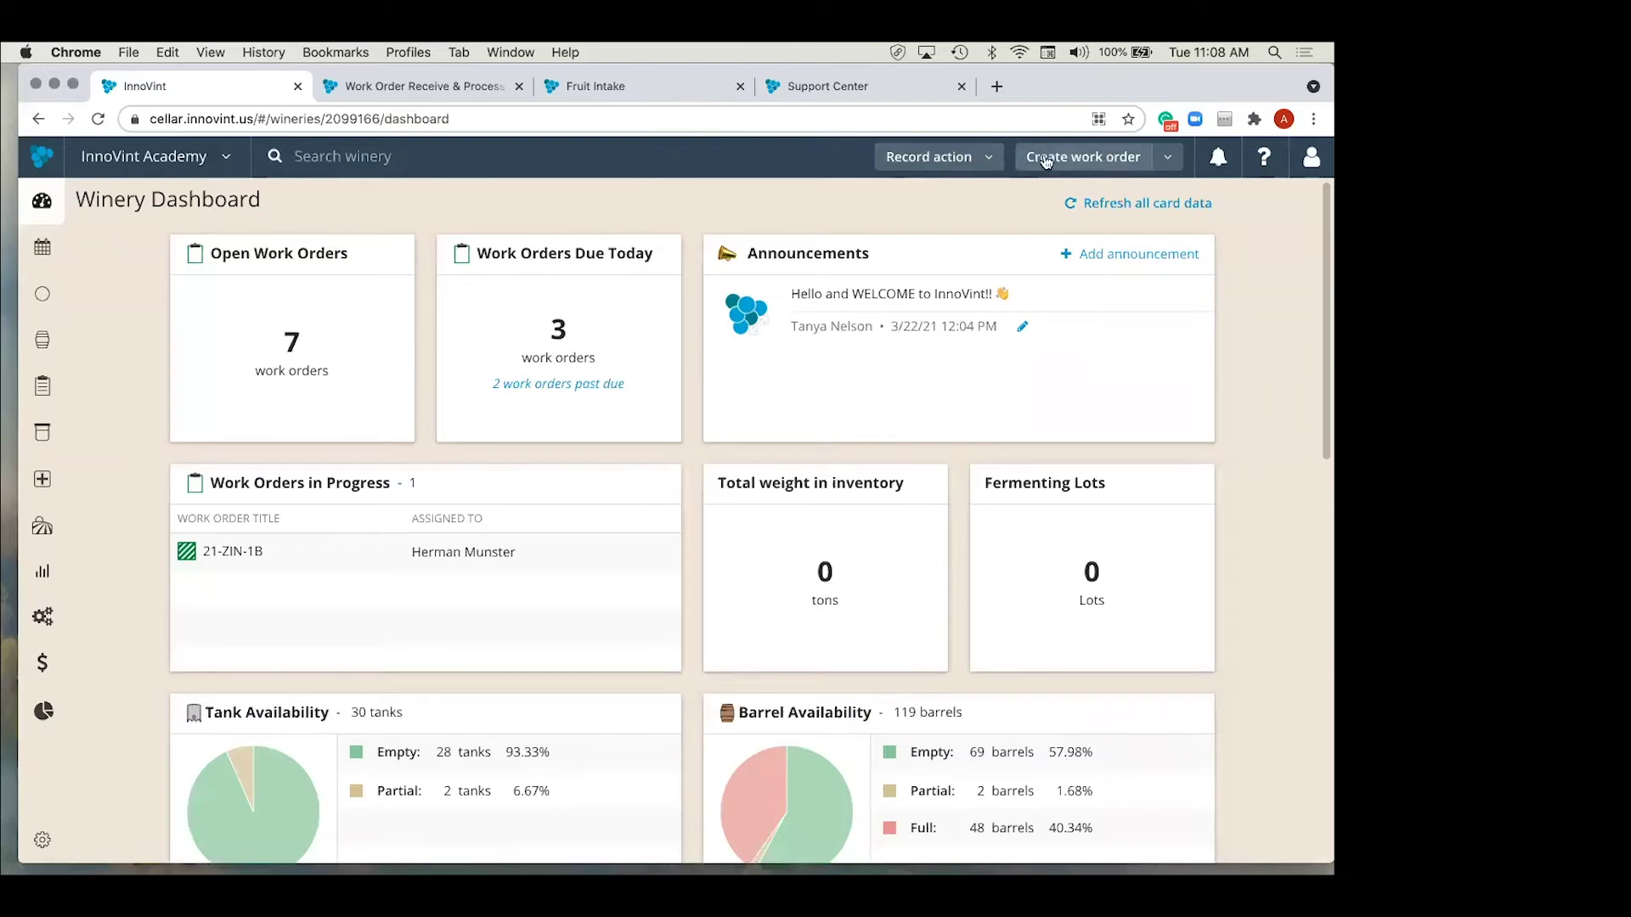
left_click(348, 162)
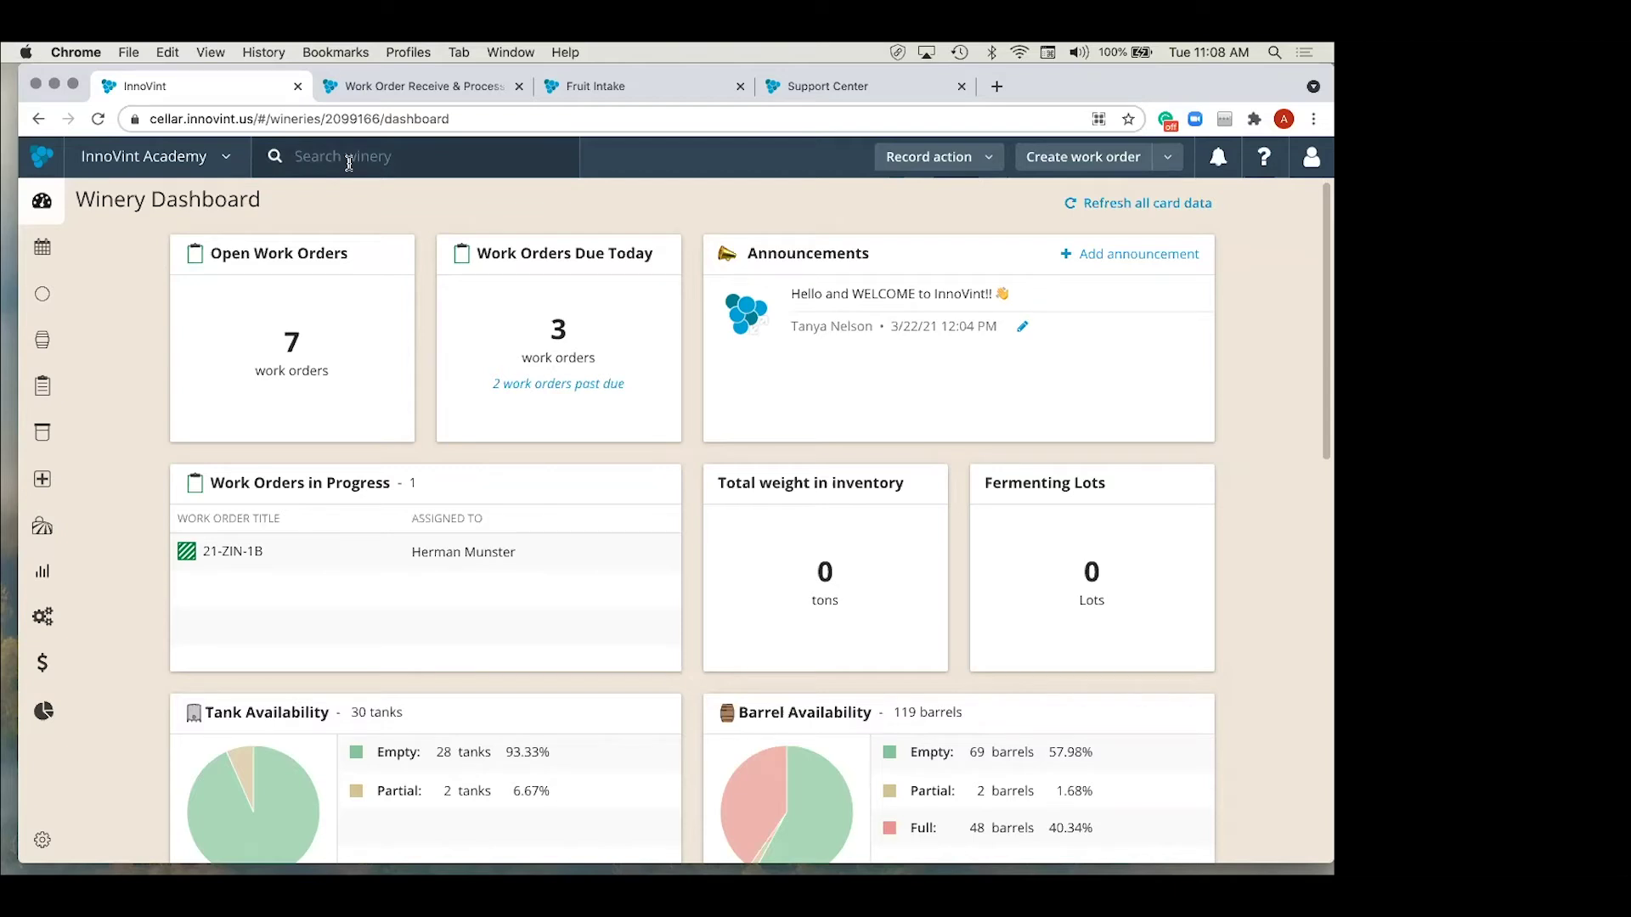
mouse_move(20, 321)
left_click(664, 210)
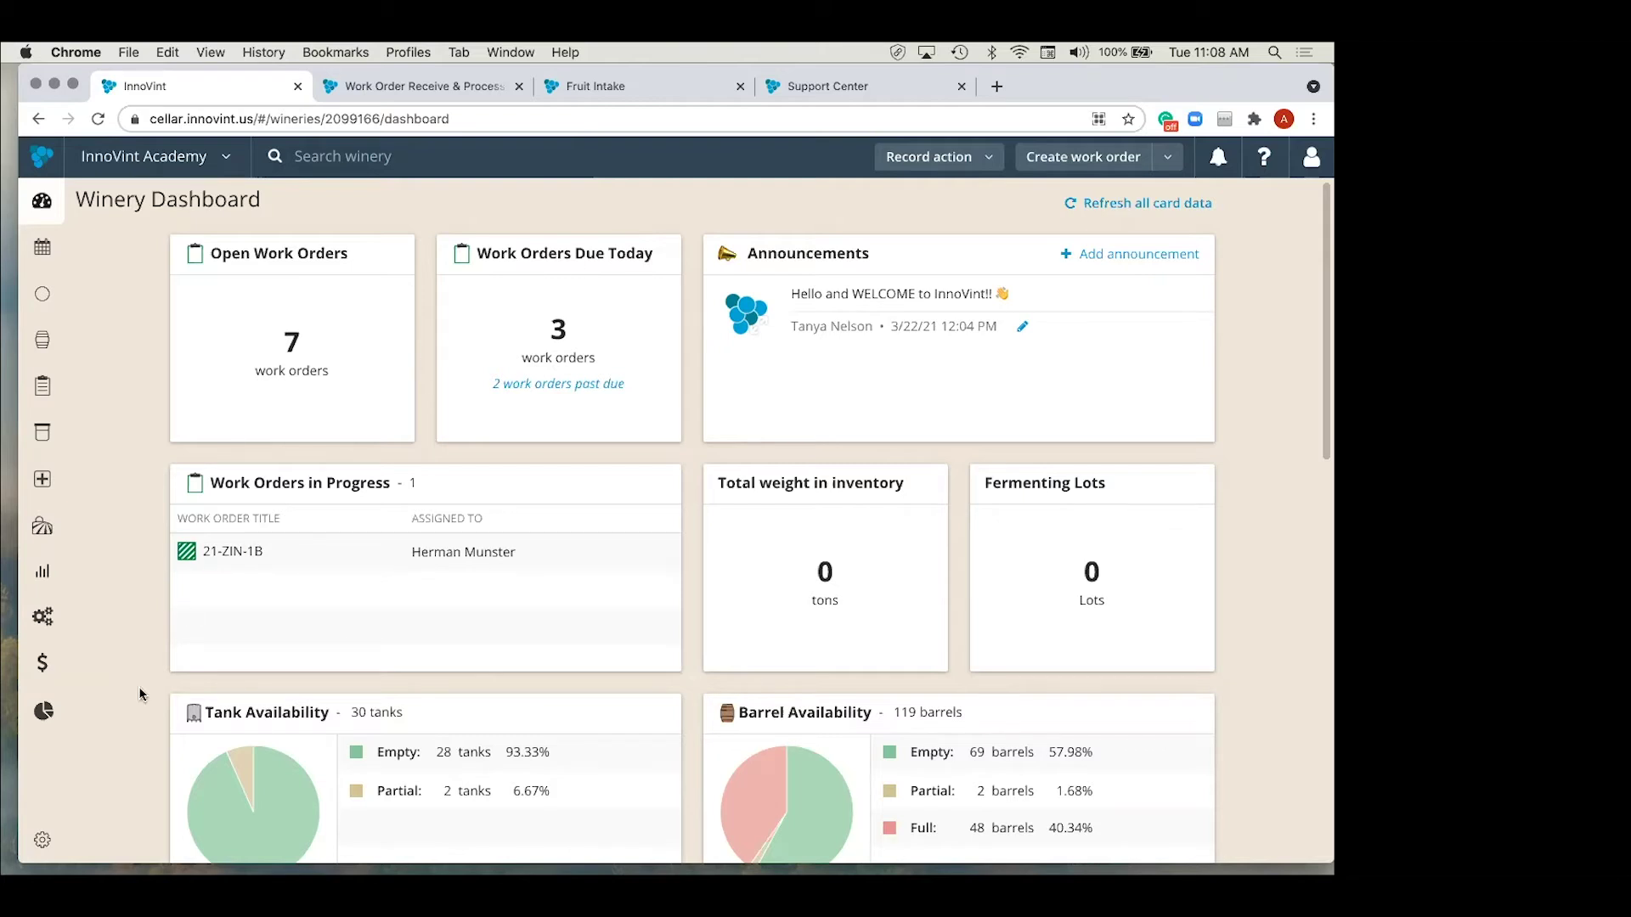
Step: Open the Harvest settings and compare the Advanced Receive Fruit and Simple Receive Fruit systems
mouse_move(59, 761)
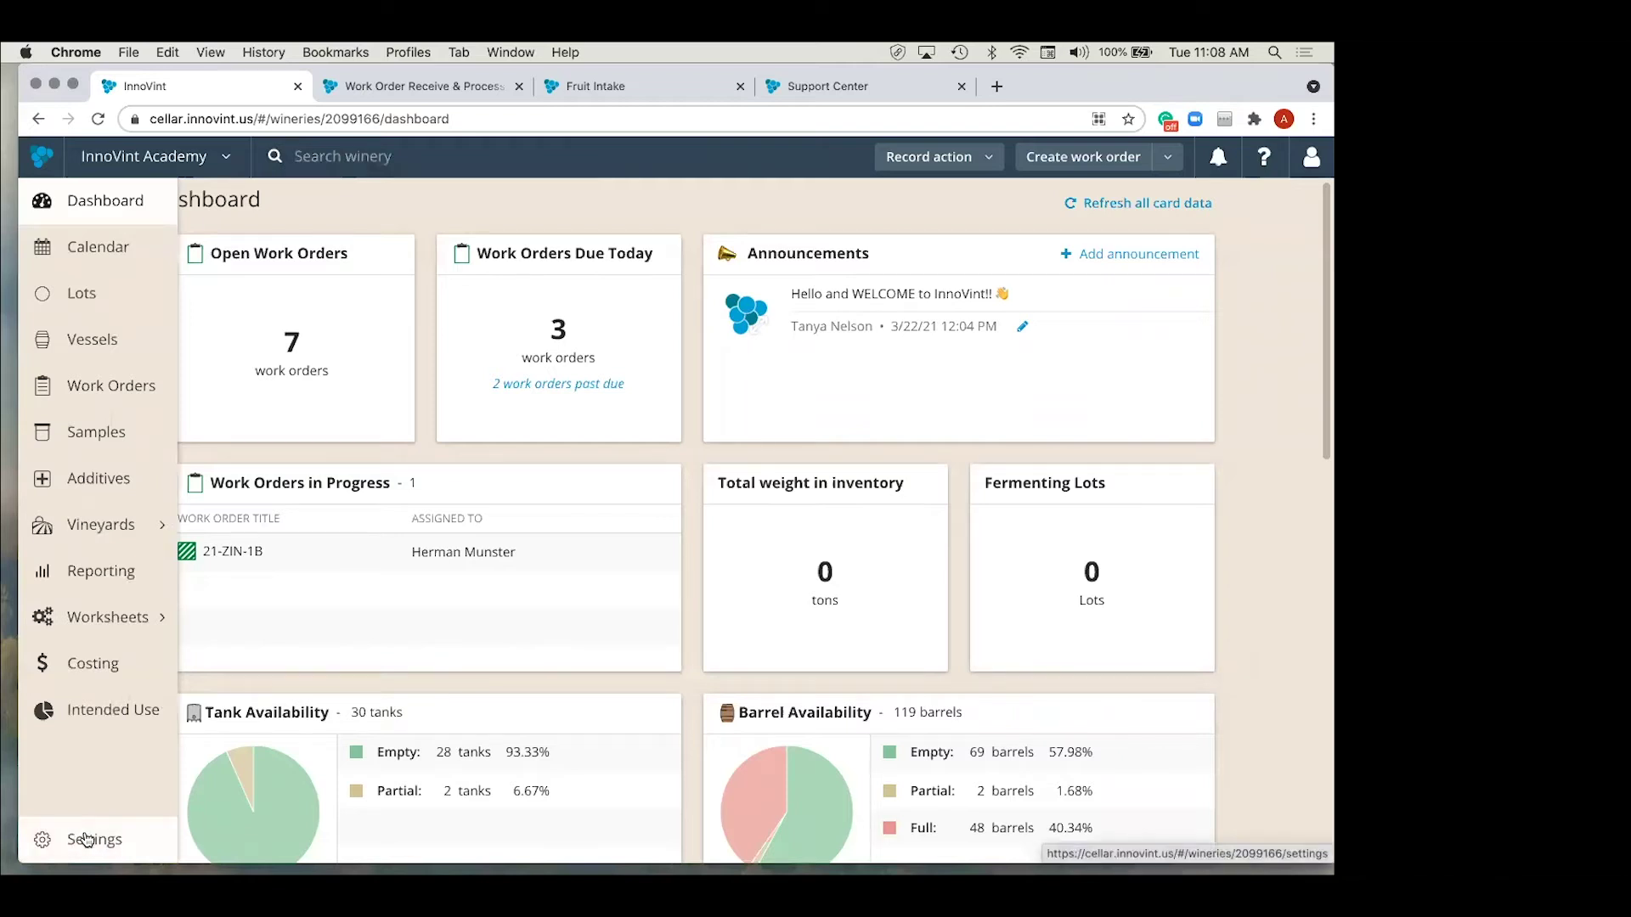
left_click(88, 840)
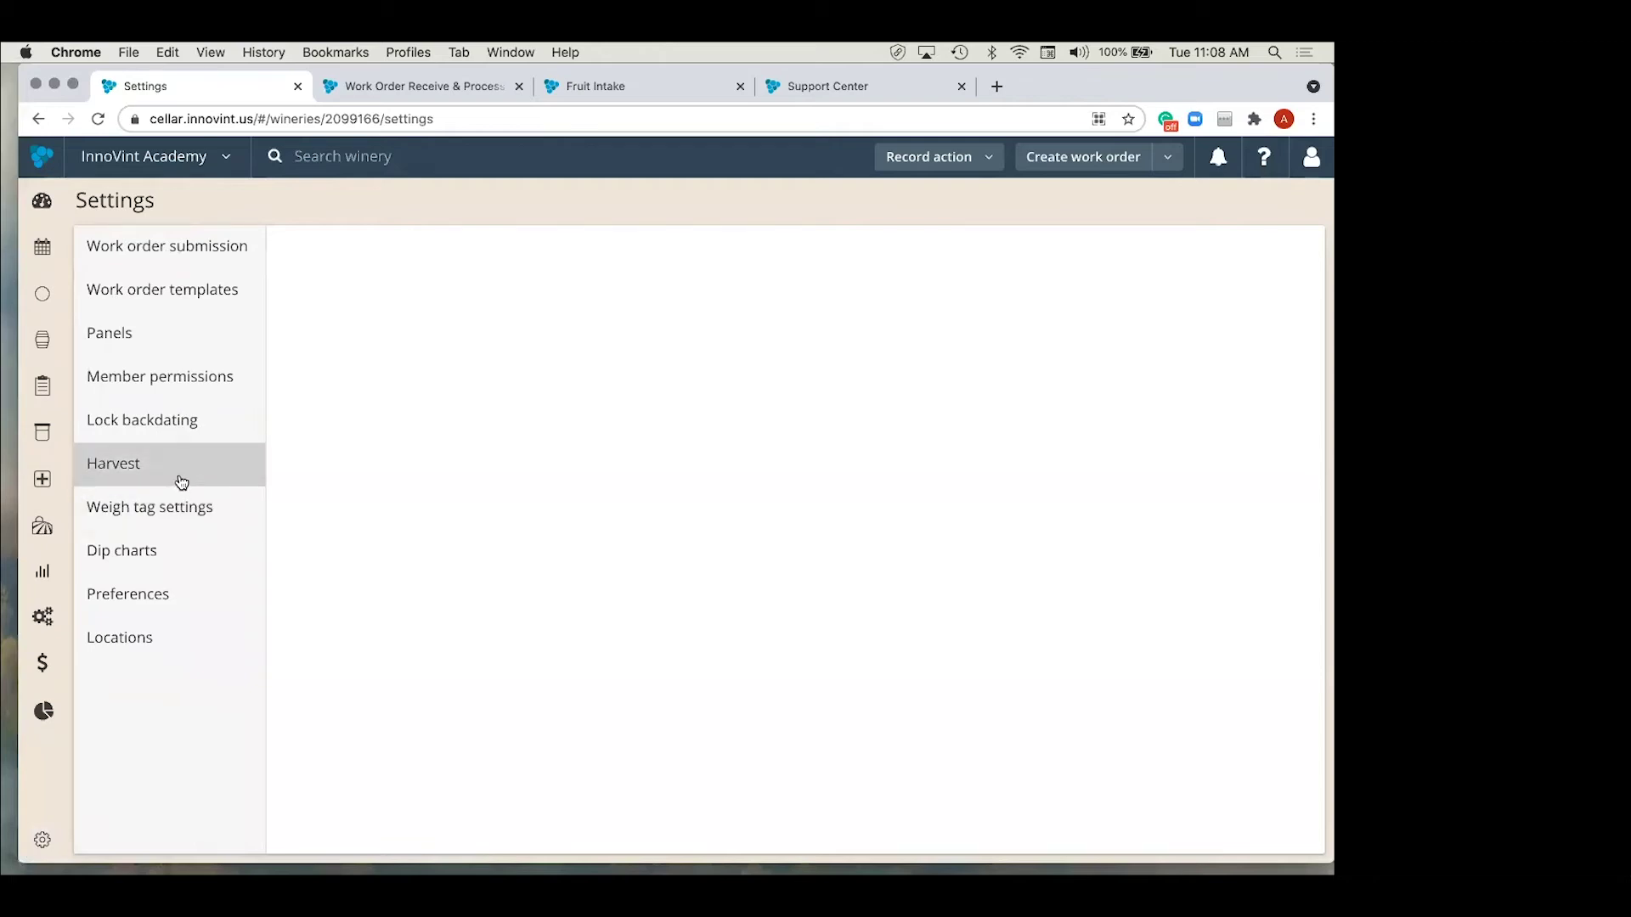
left_click(181, 482)
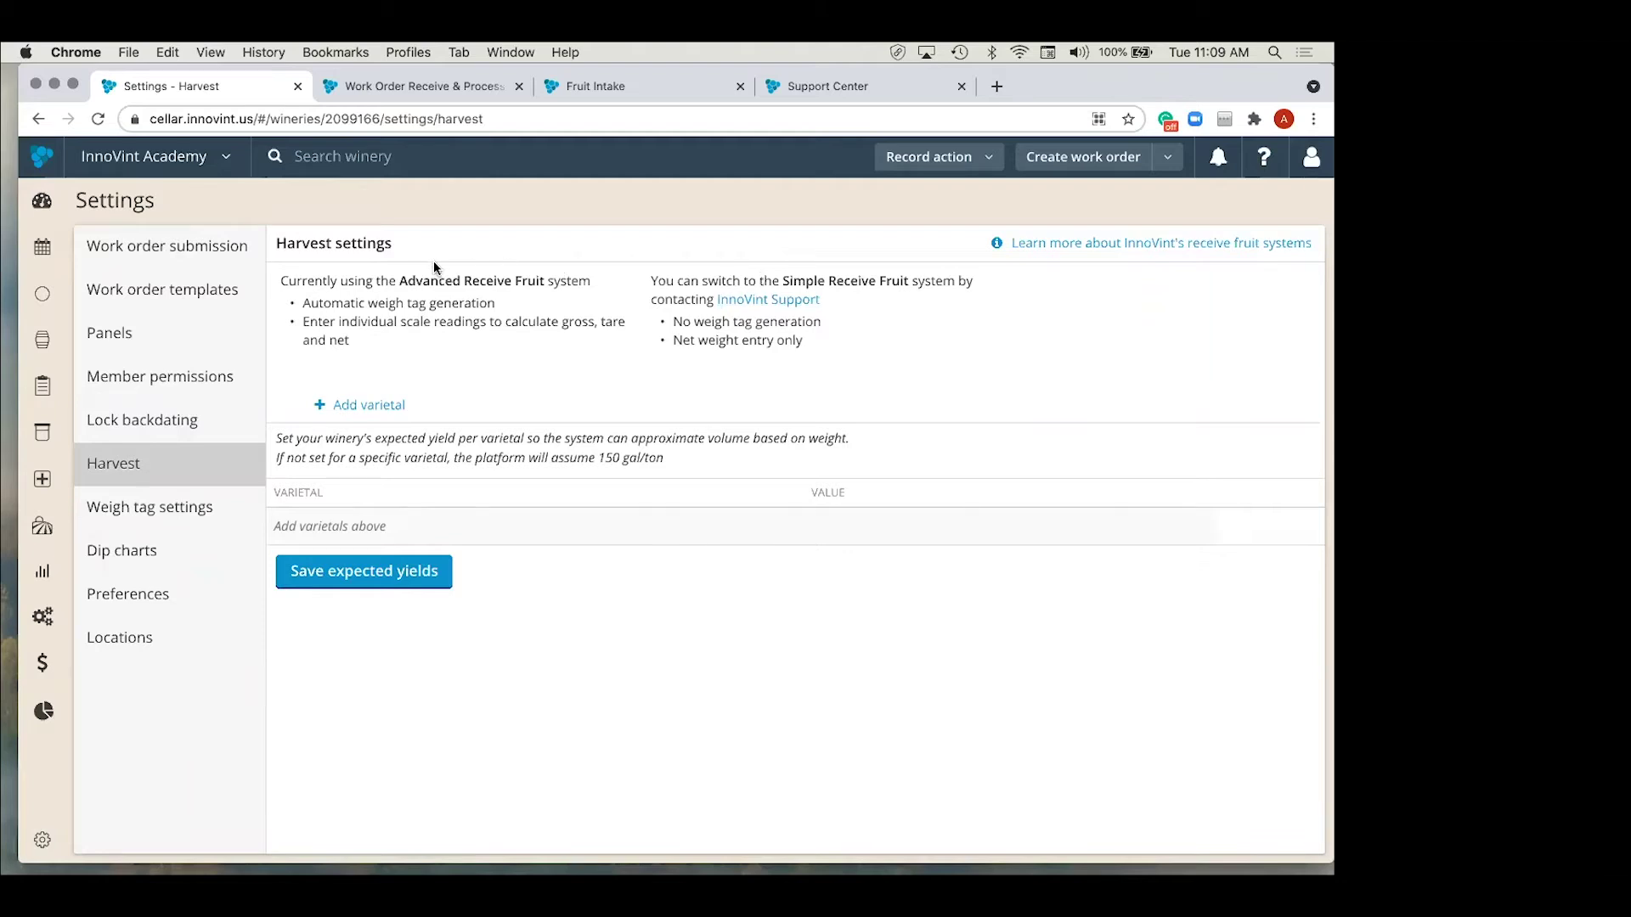
left_click_drag(400, 280, 544, 283)
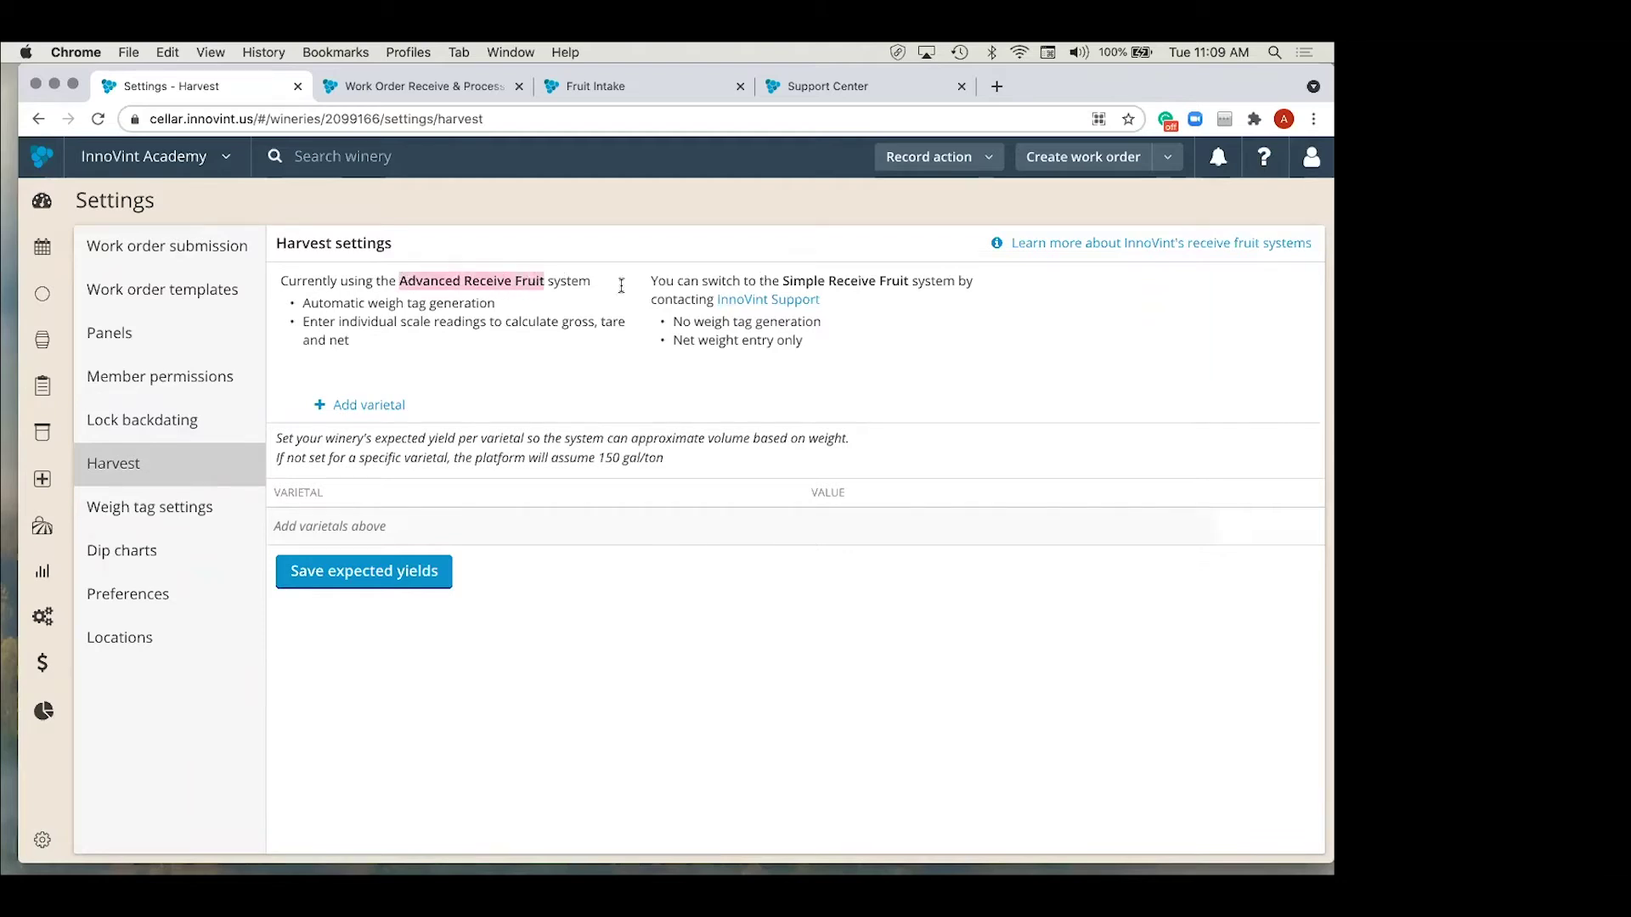
left_click_drag(783, 281, 908, 280)
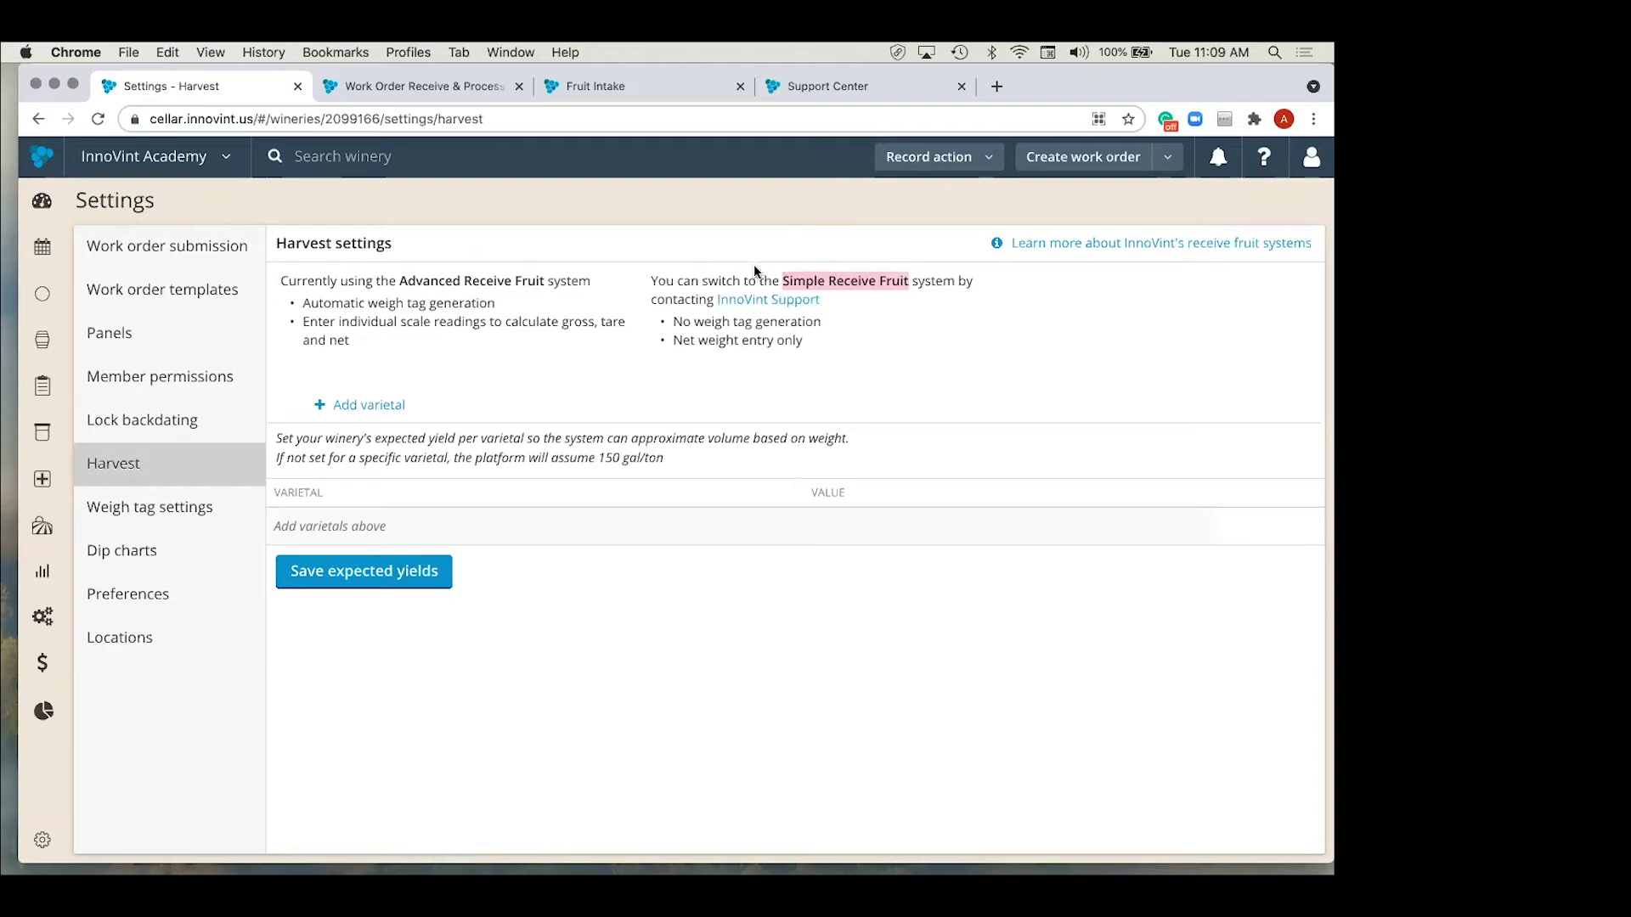
left_click(850, 280)
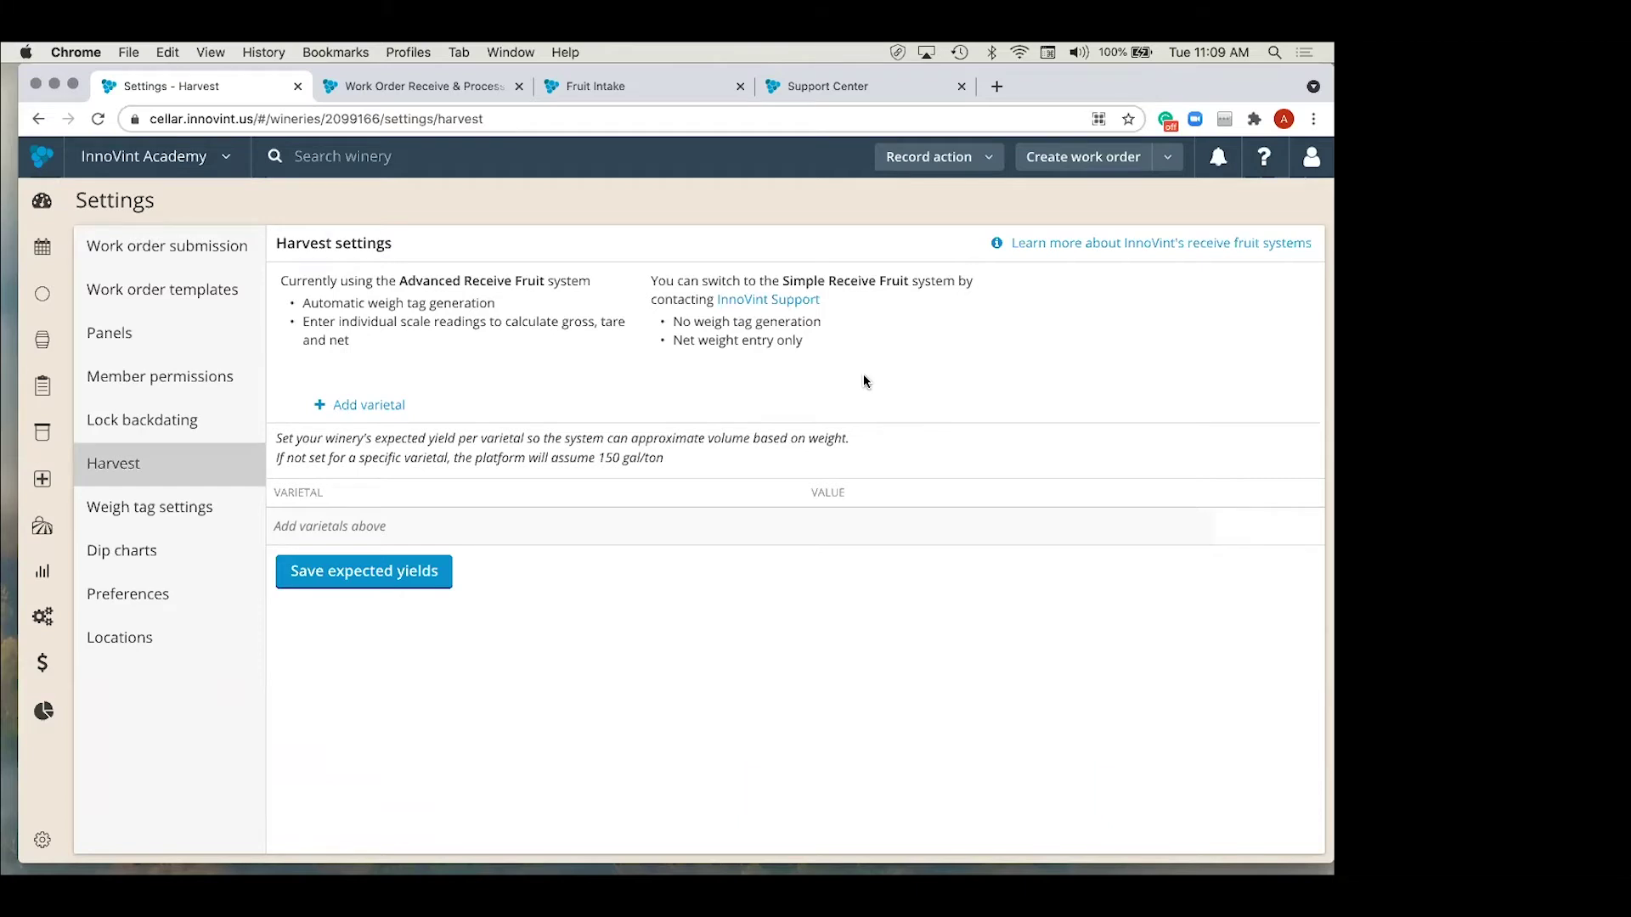
left_click_drag(401, 277, 544, 274)
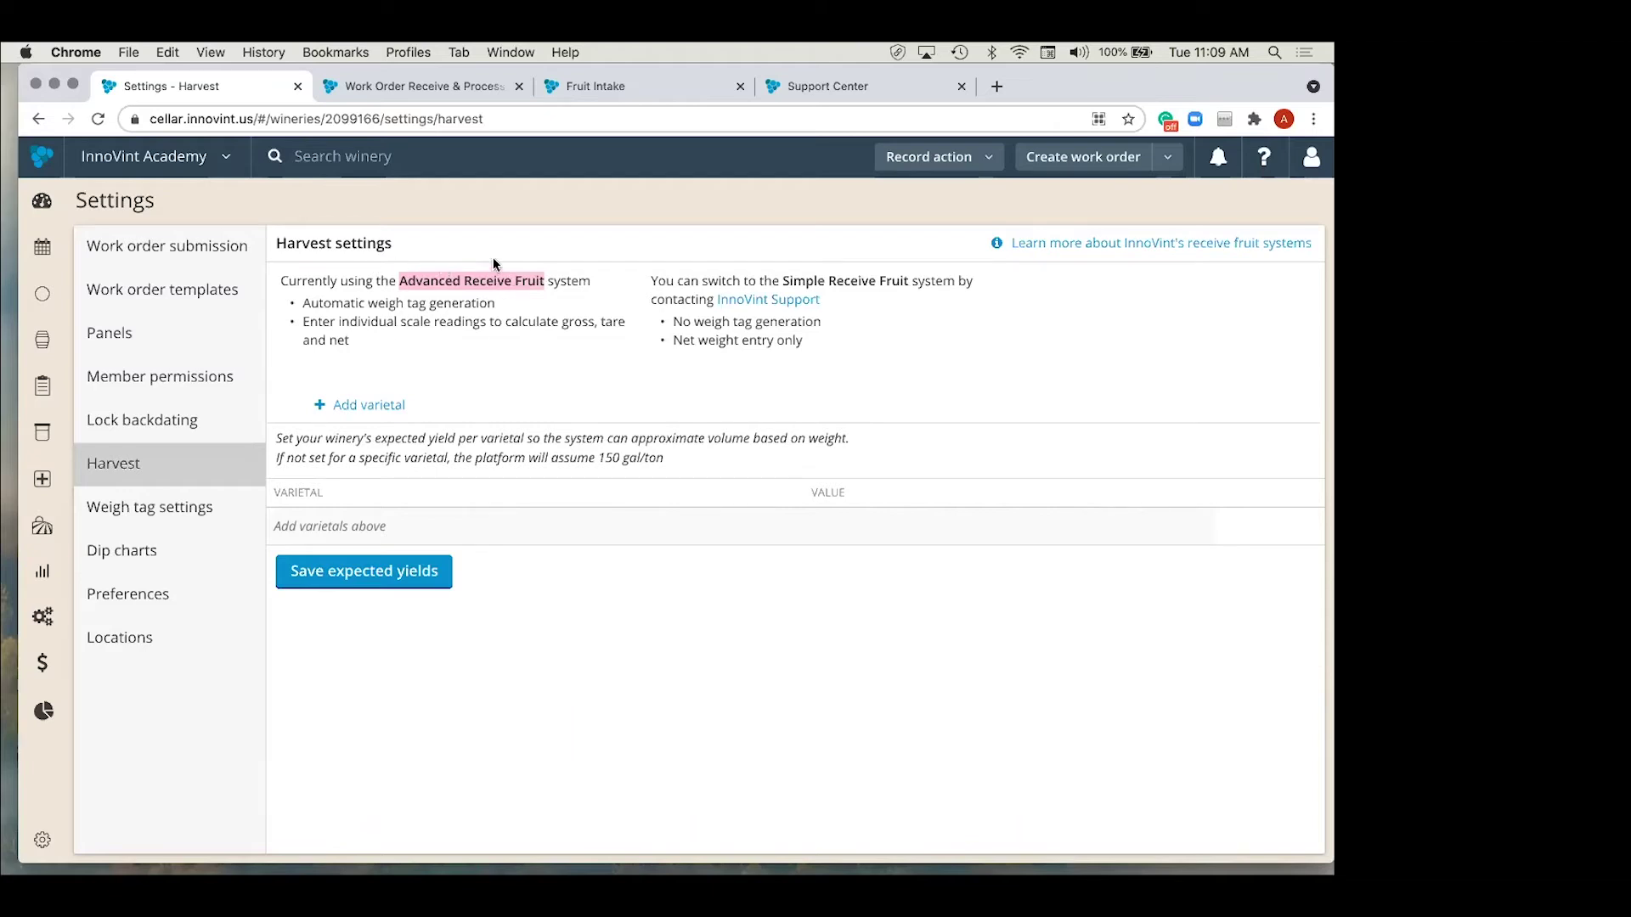
left_click_drag(782, 282, 907, 279)
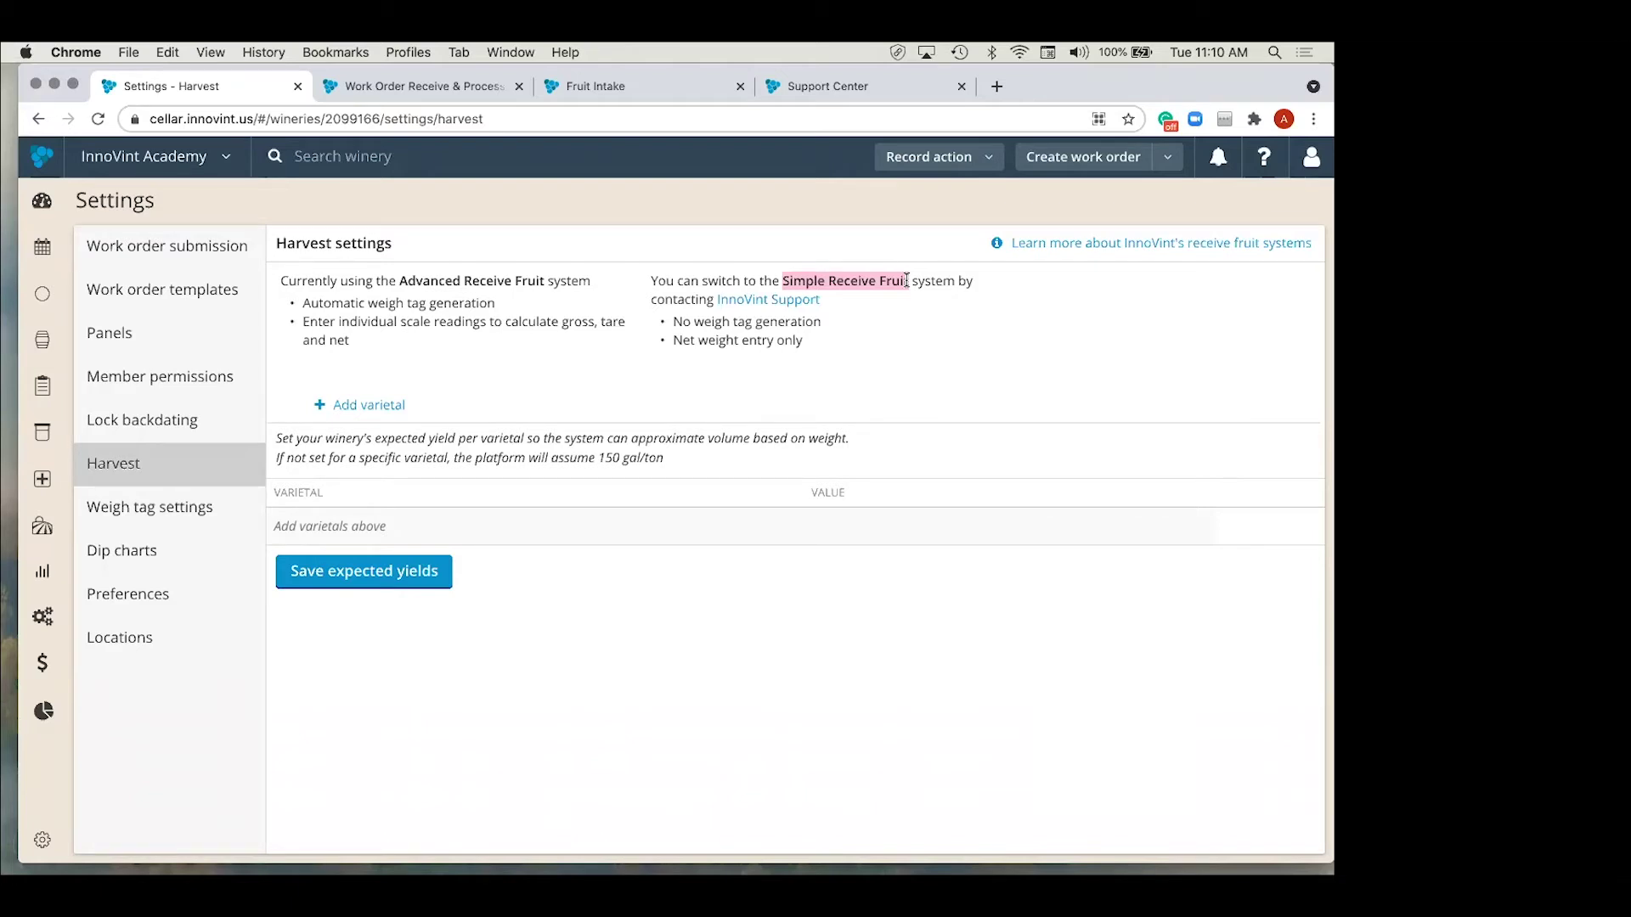
left_click(410, 283)
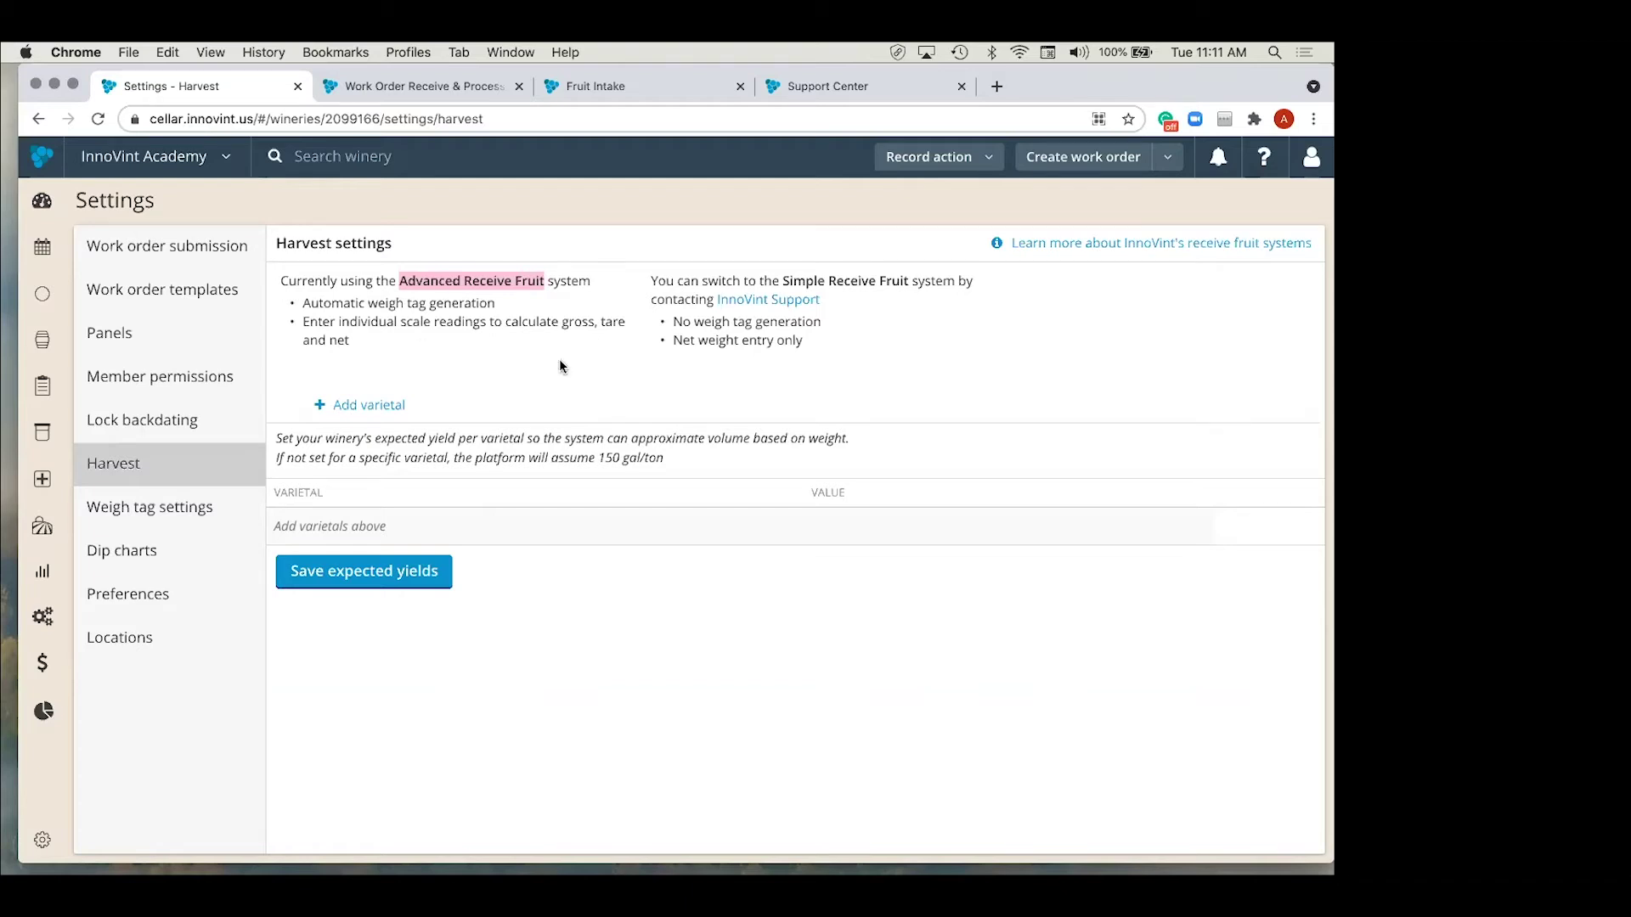
Step: In the weigh tag settings, set the first weigh tag number to 210001 and save it
left_click(185, 517)
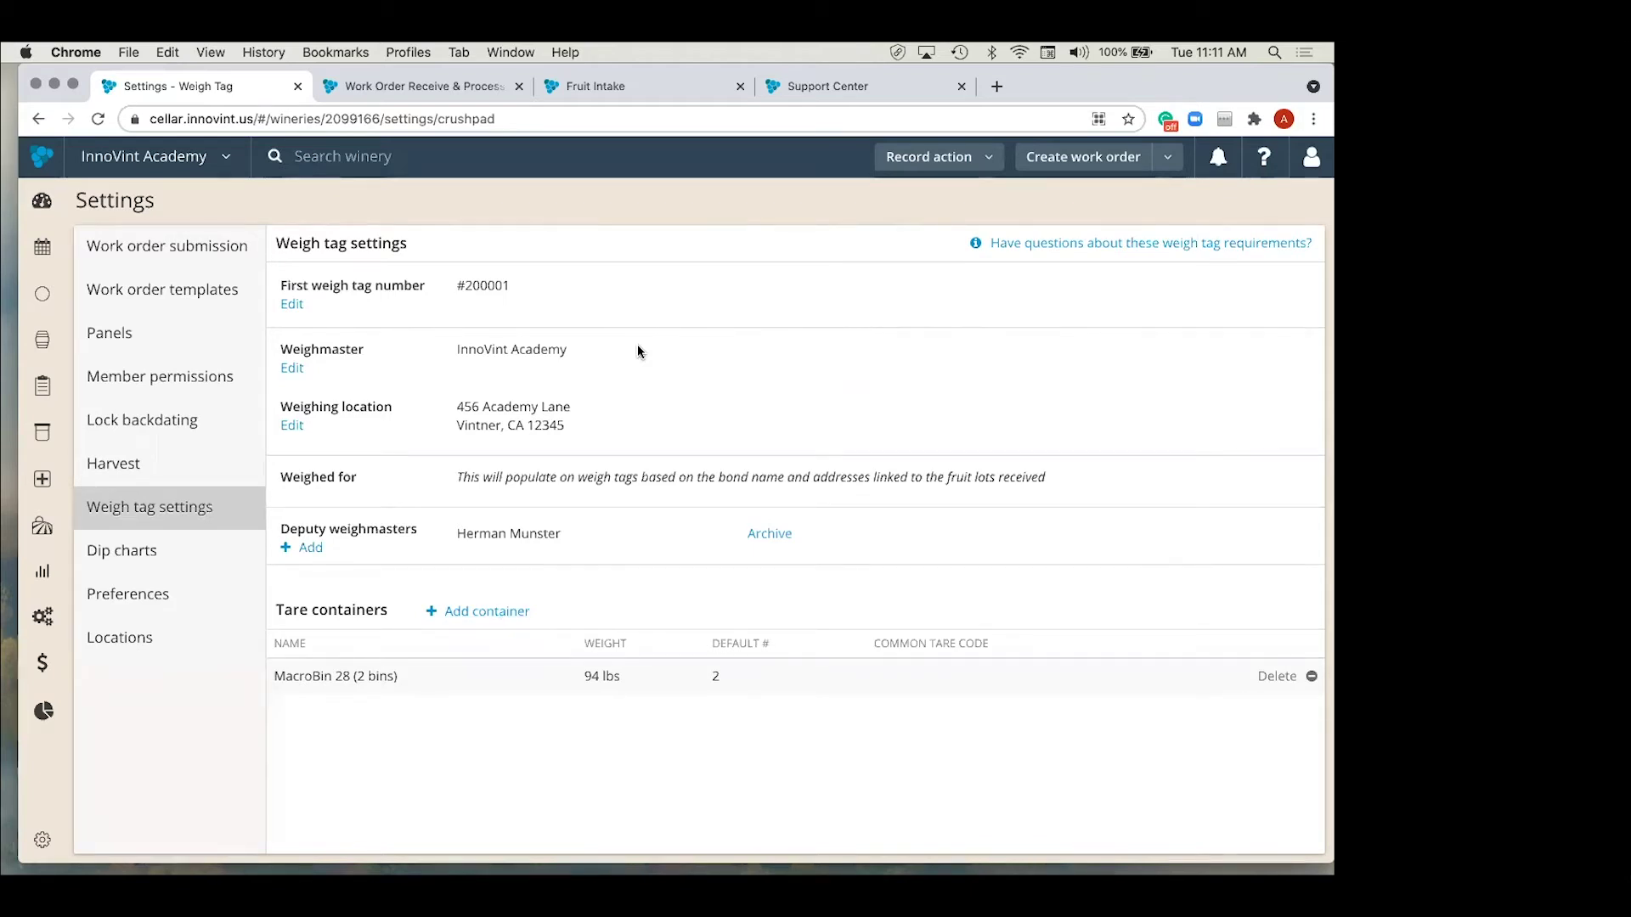
left_click_drag(465, 286, 512, 288)
left_click_drag(478, 286, 465, 286)
left_click(289, 305)
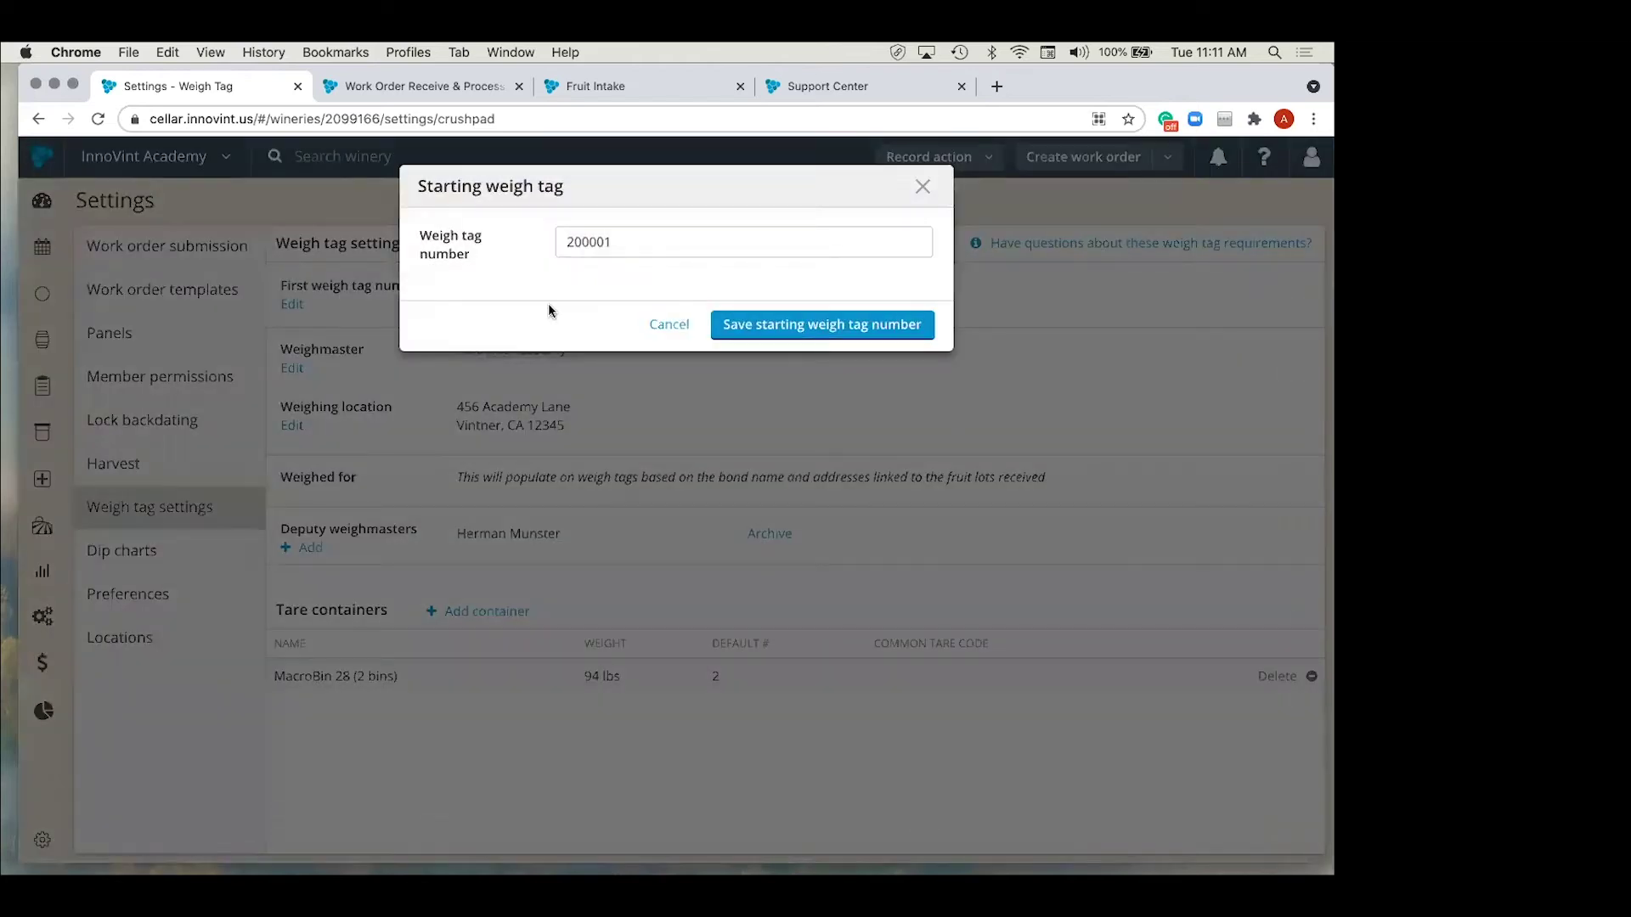
left_click(584, 243)
key("BackSpace")
type("1")
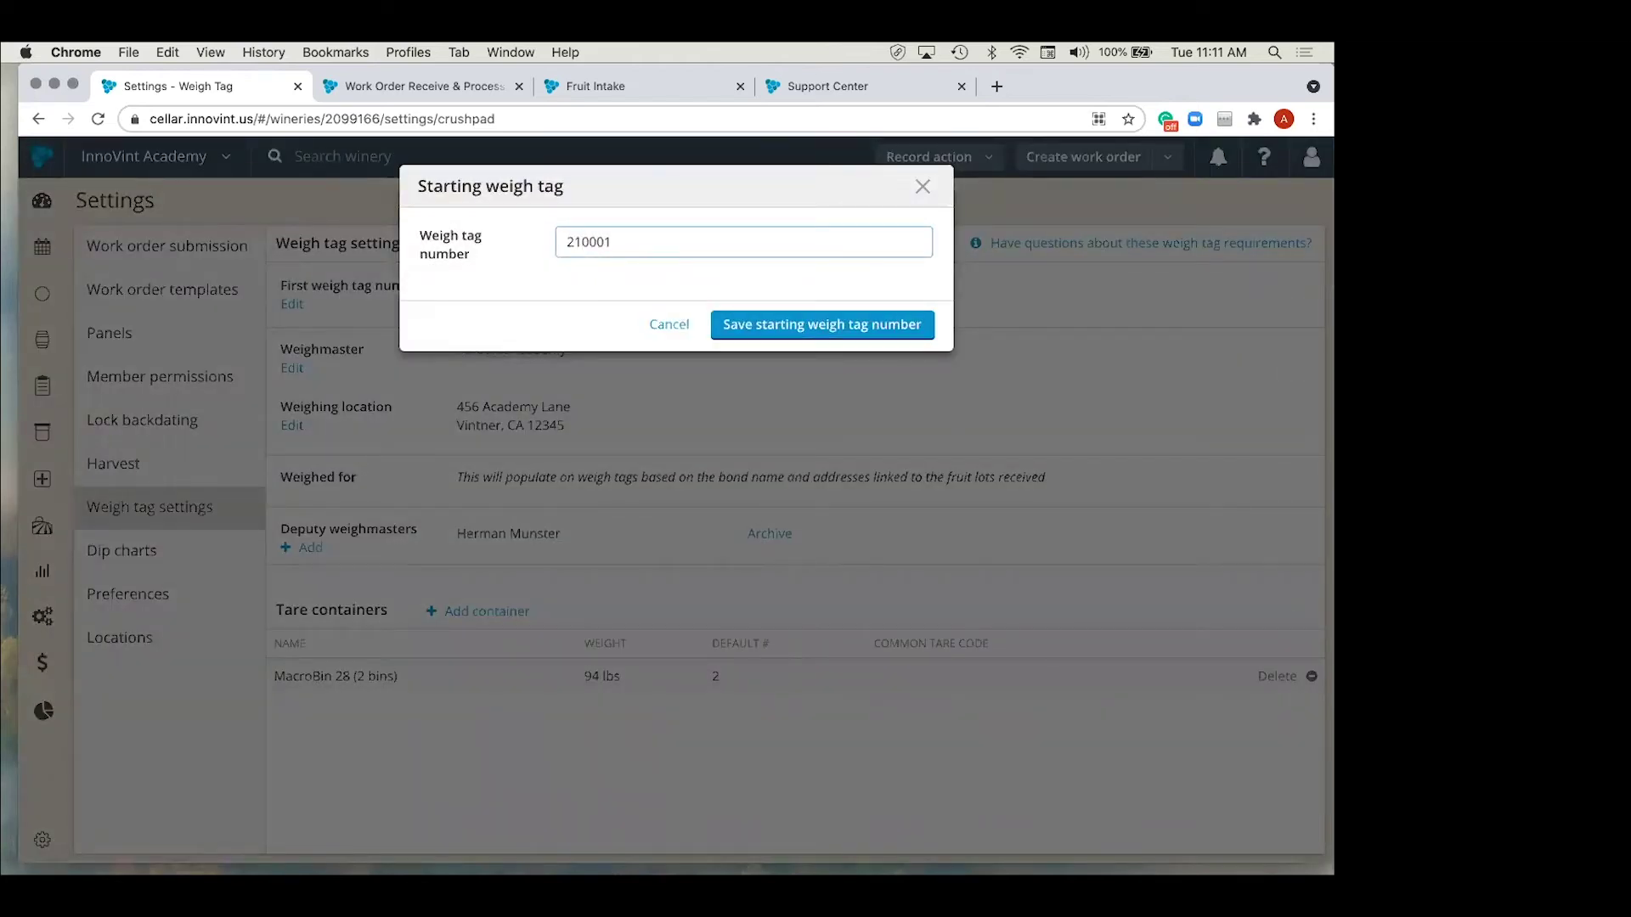
left_click(816, 325)
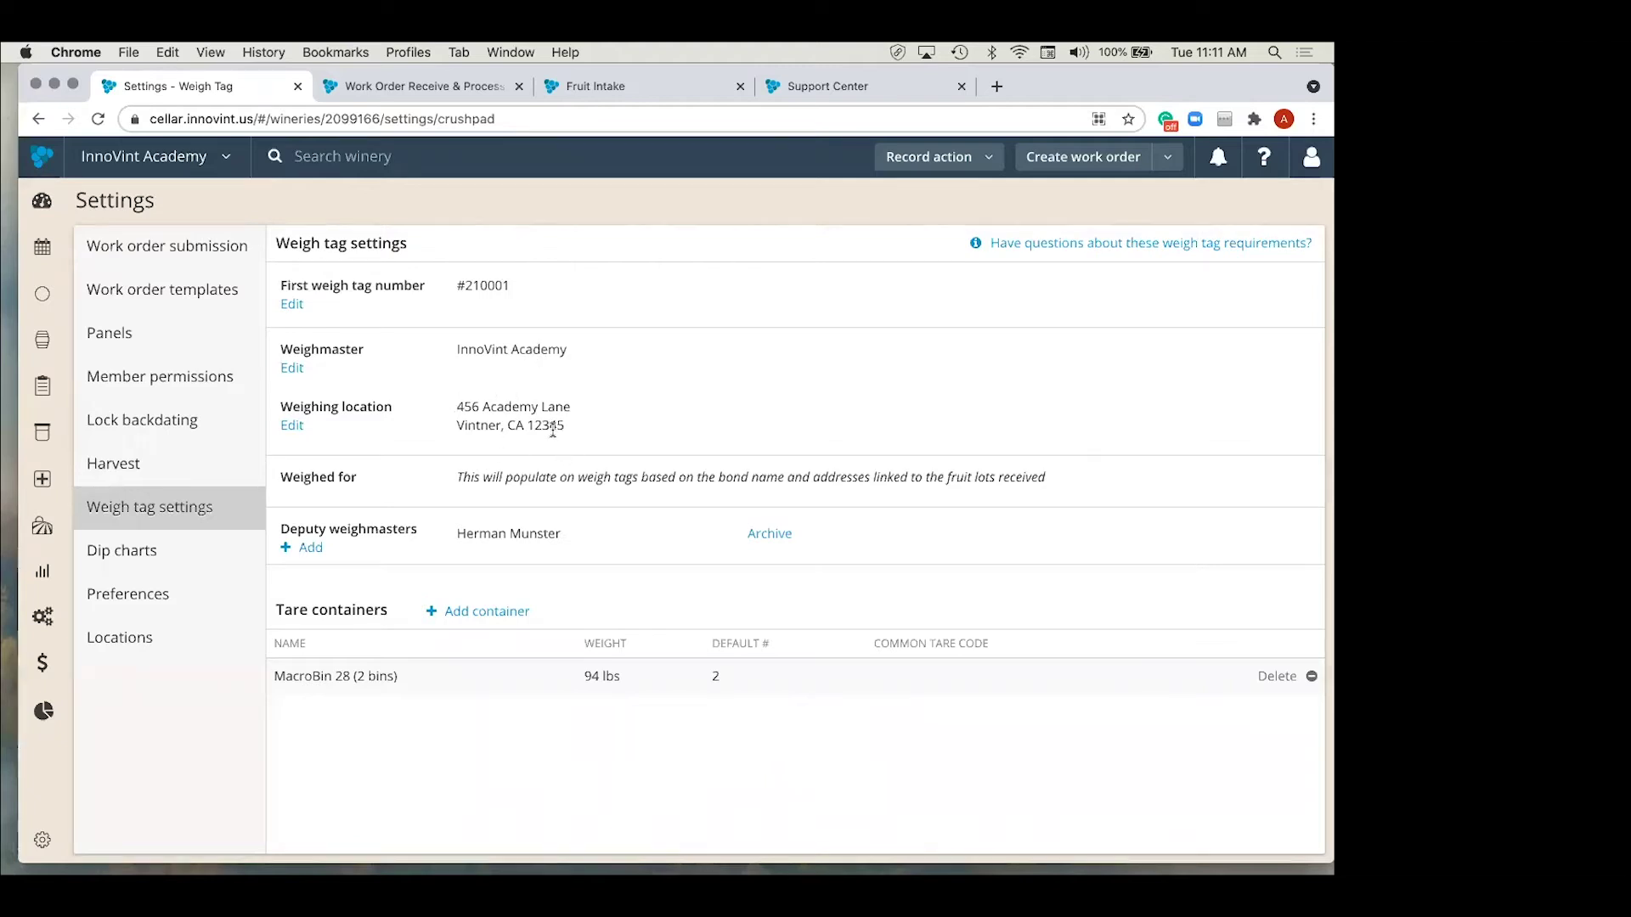
left_click_drag(458, 533, 563, 543)
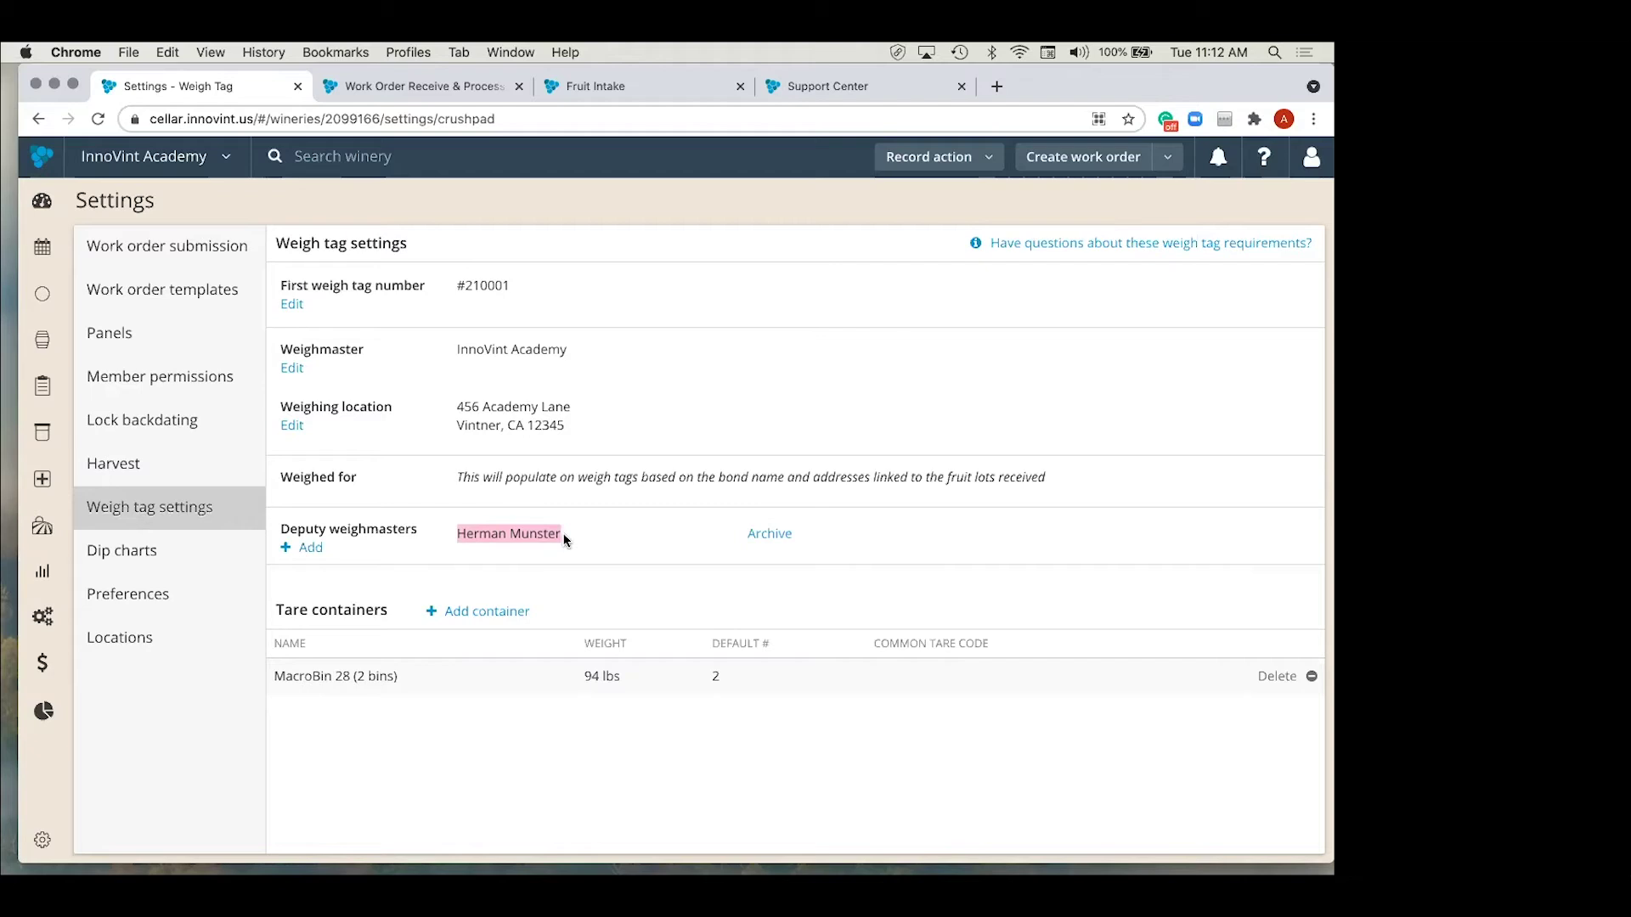
left_click(514, 533)
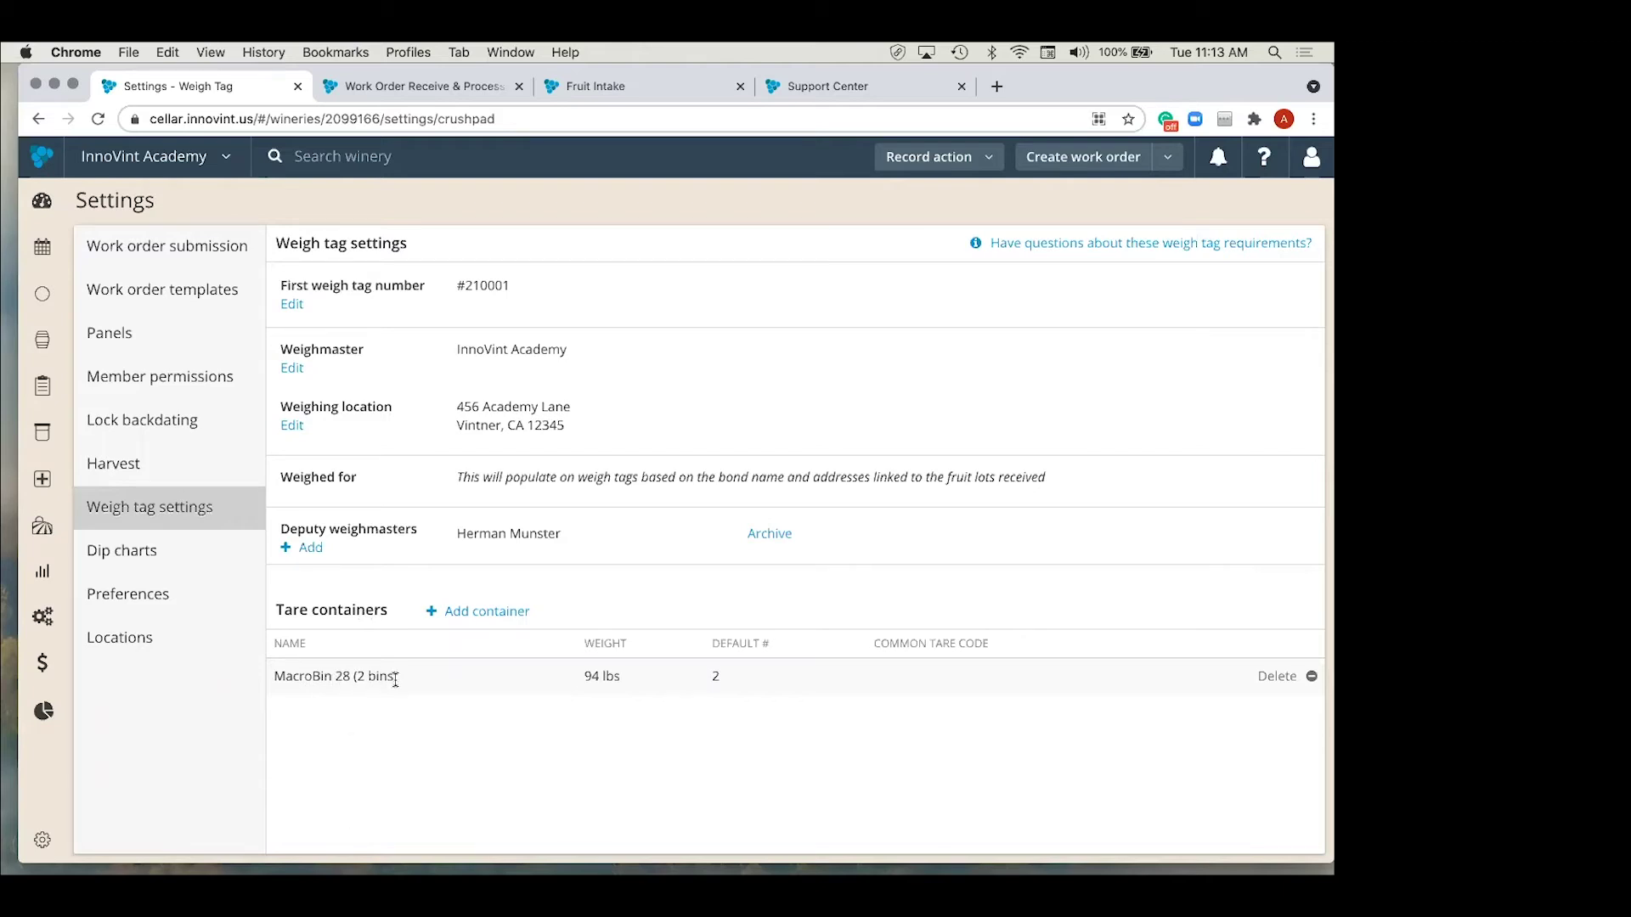
Step: Start a new tare container and name it "MacroBin 28 (1 bin)", reusing the existing MacroBin container's name
left_click_drag(273, 676, 400, 678)
key("super+c")
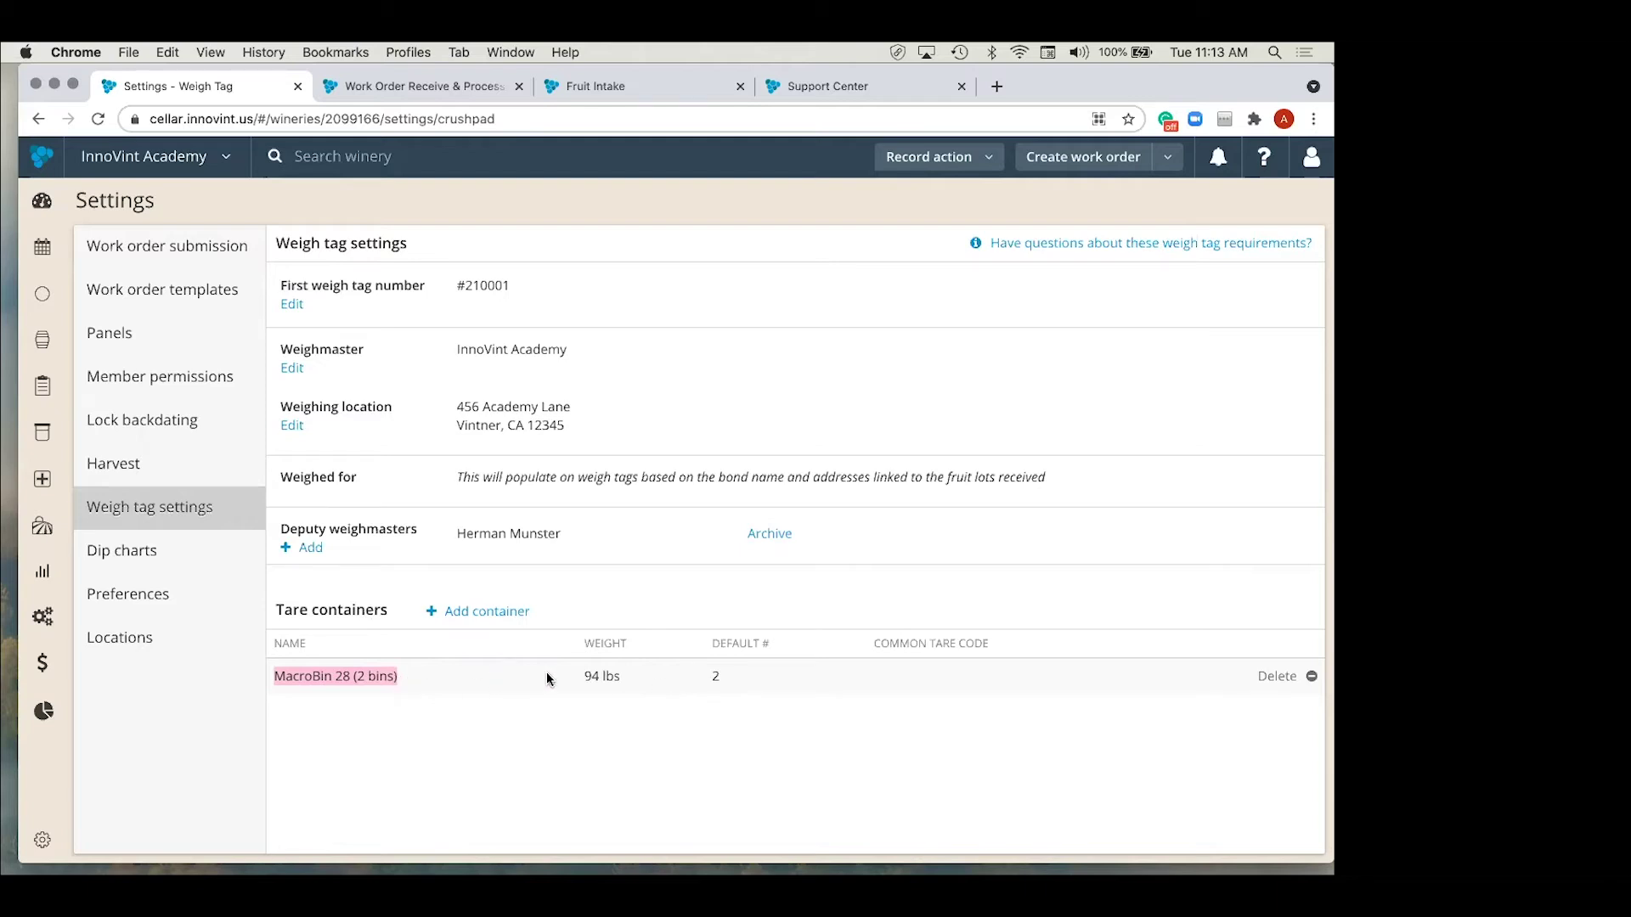
left_click(490, 612)
left_click(649, 234)
key("super+v")
left_click(702, 242)
key("BackSpace")
type("1")
left_click(733, 242)
key("BackSpace")
Step: Set the individual container tare weight to 94 lbs and the default number of containers to 1, and create the container
left_click(670, 282)
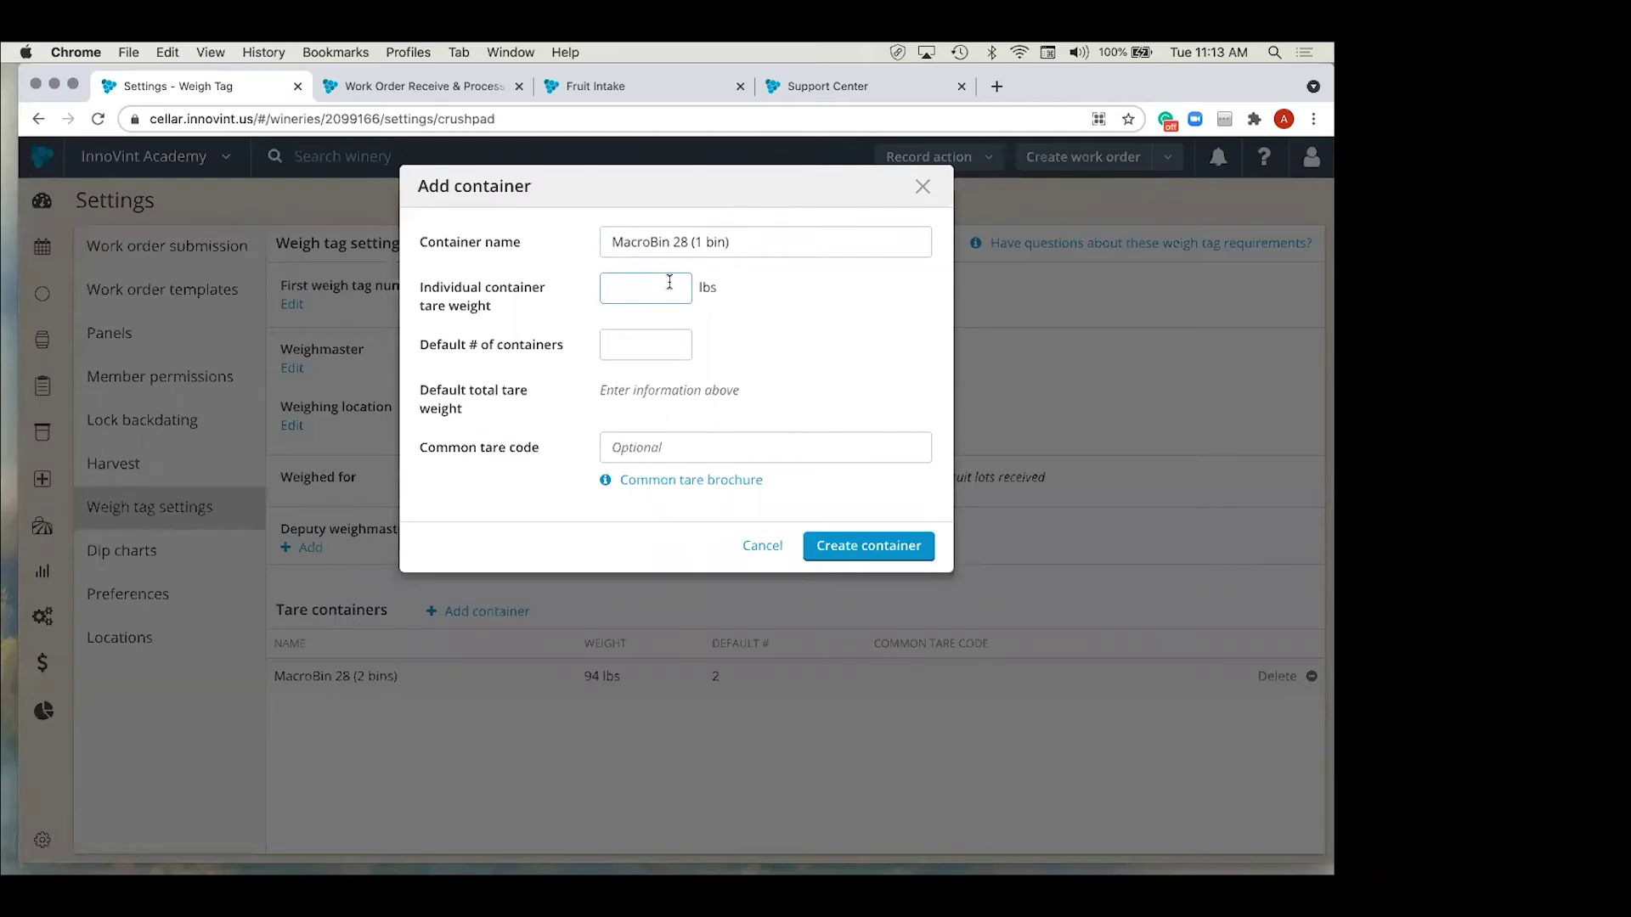
type("94")
left_click(657, 338)
type("1")
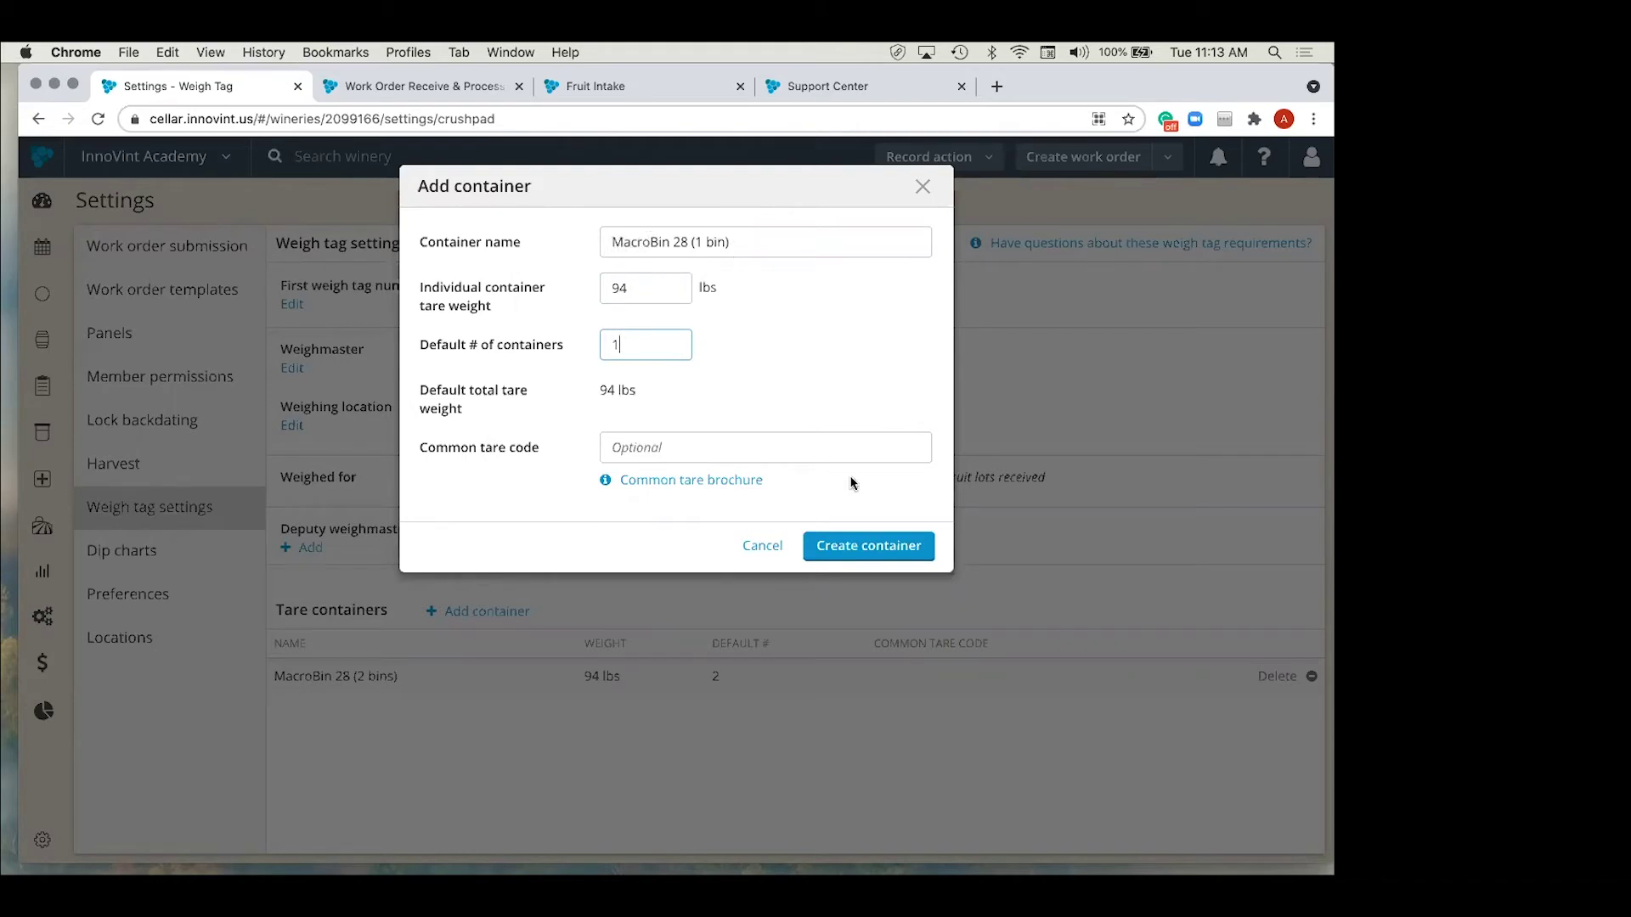
left_click(878, 548)
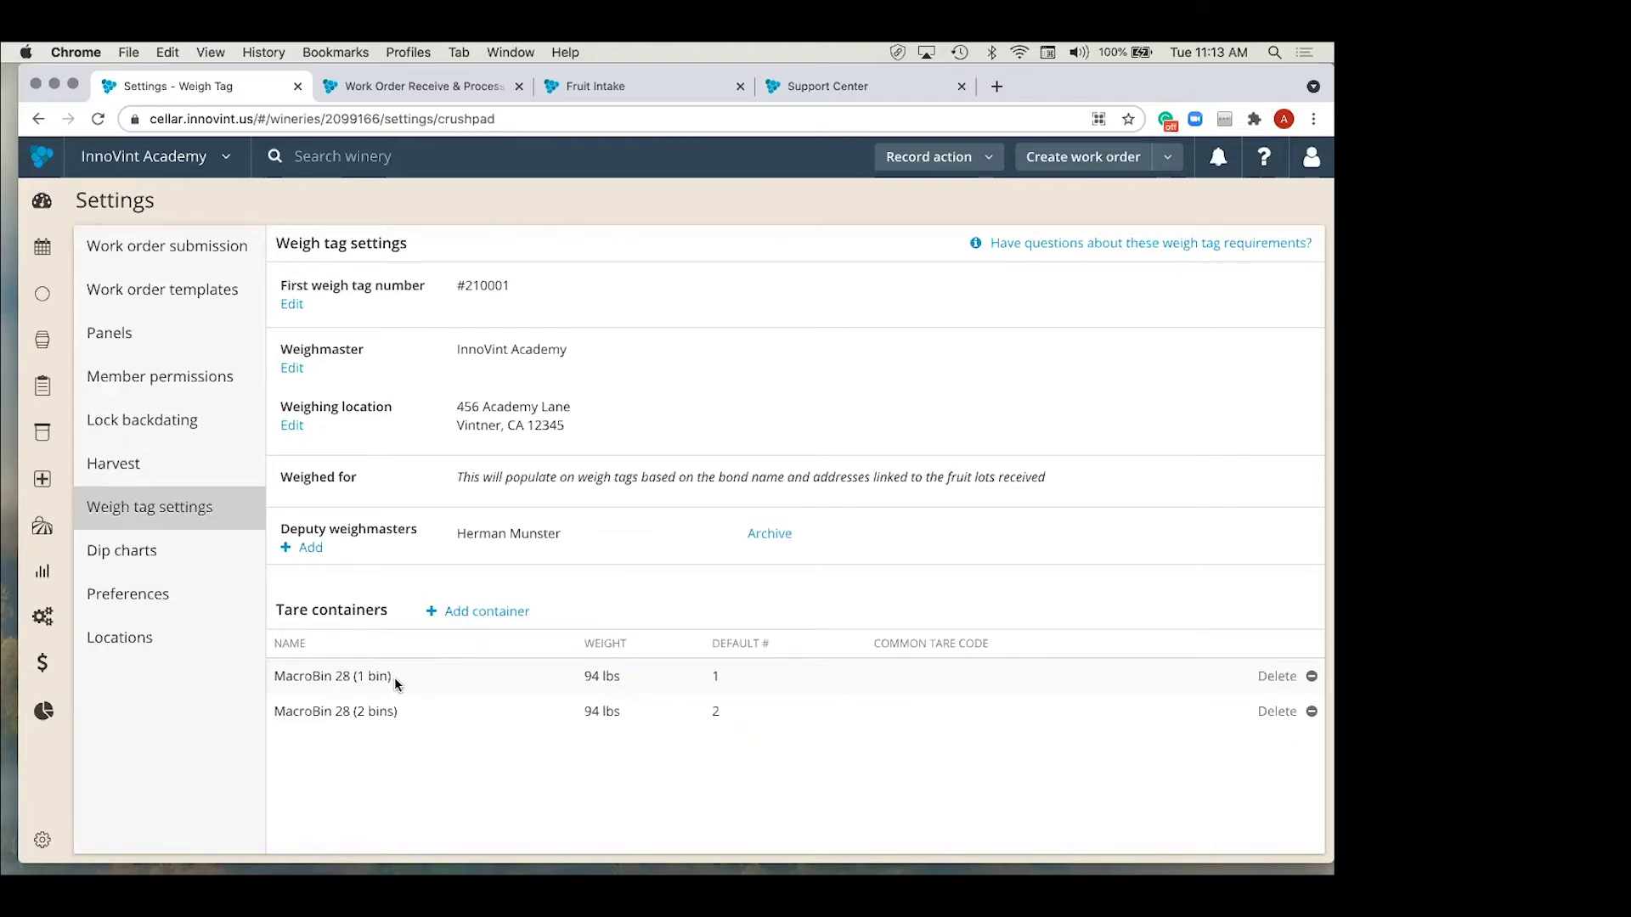
Step: In the Harvest settings, add the Viognier varietal with an expected yield of 125 gal/ton and save the expected yields
left_click(141, 474)
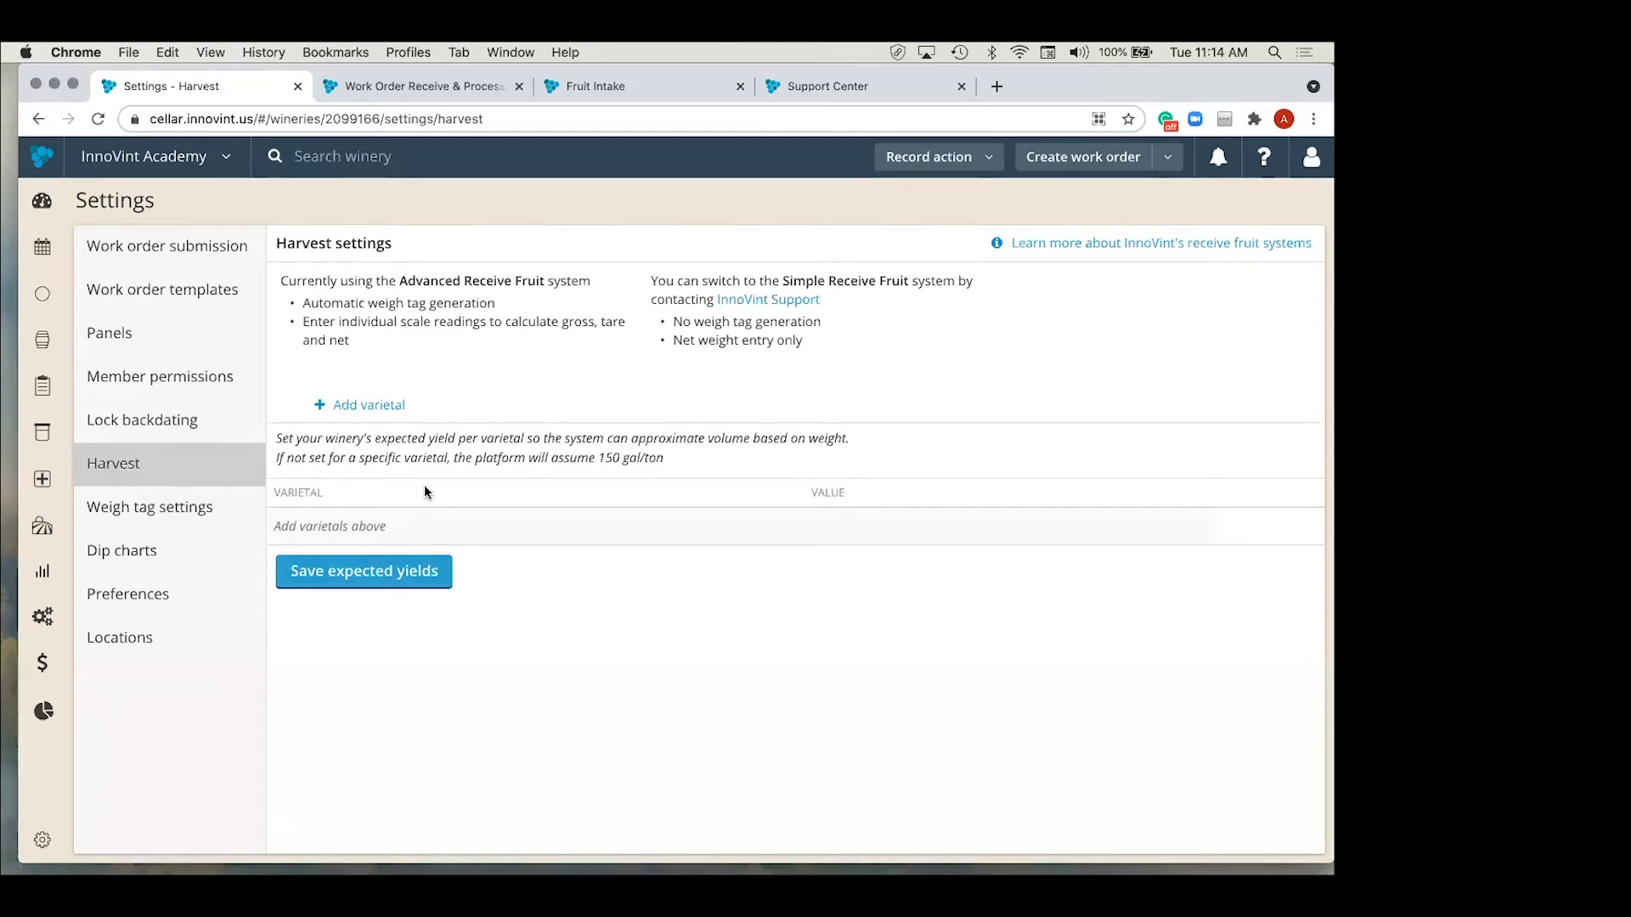
left_click(380, 403)
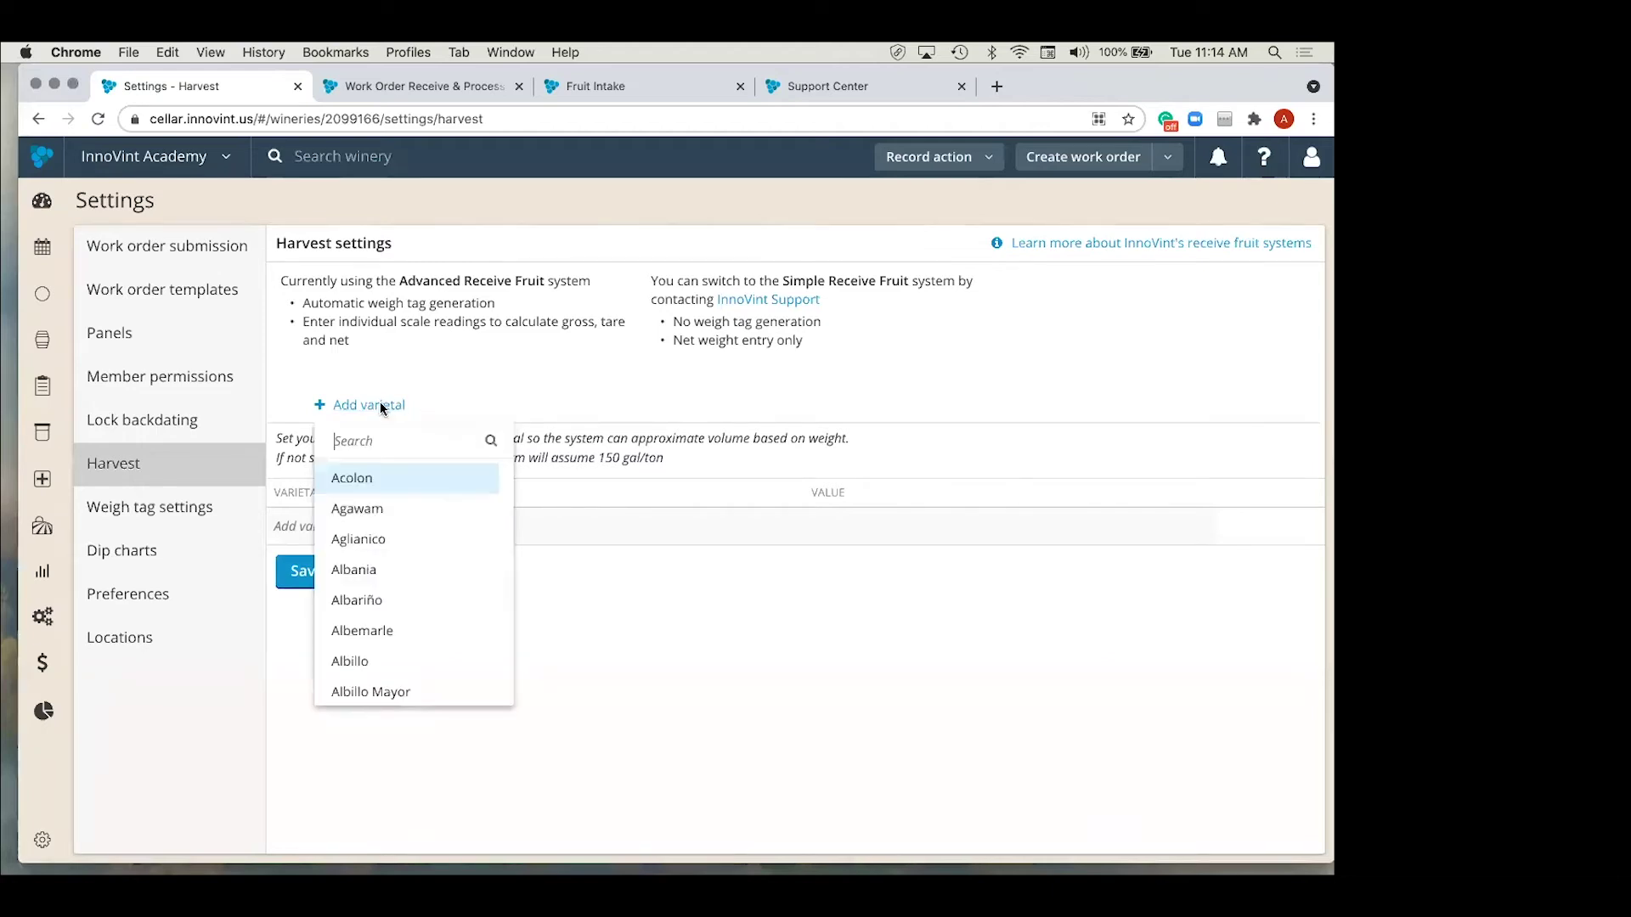
type("viog")
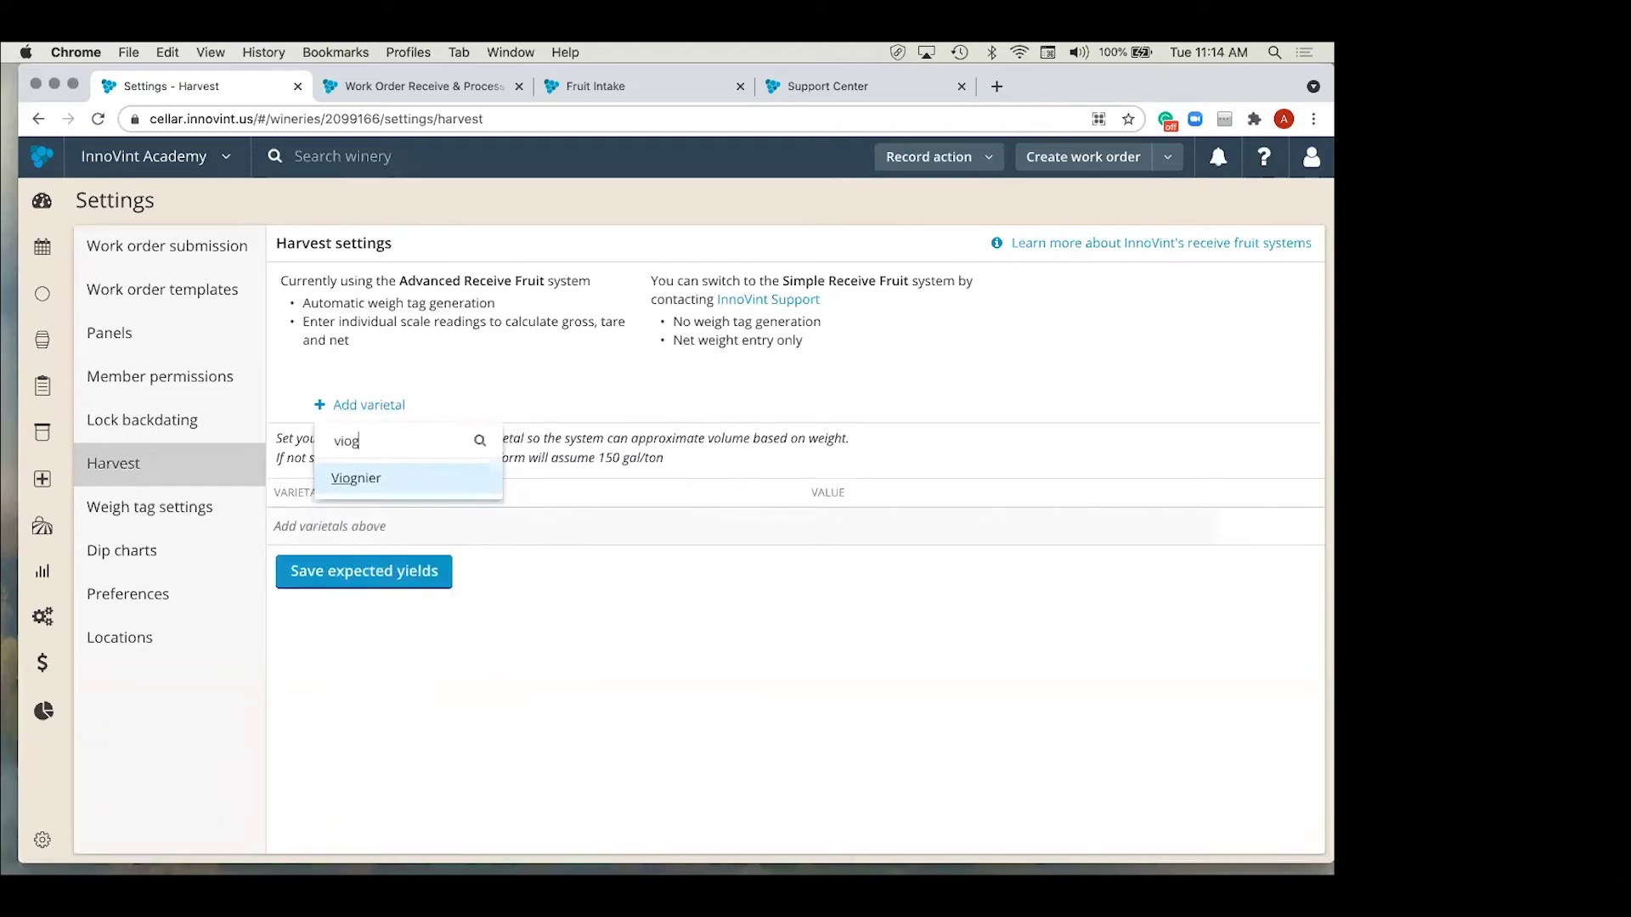
key("Return")
left_click(556, 528)
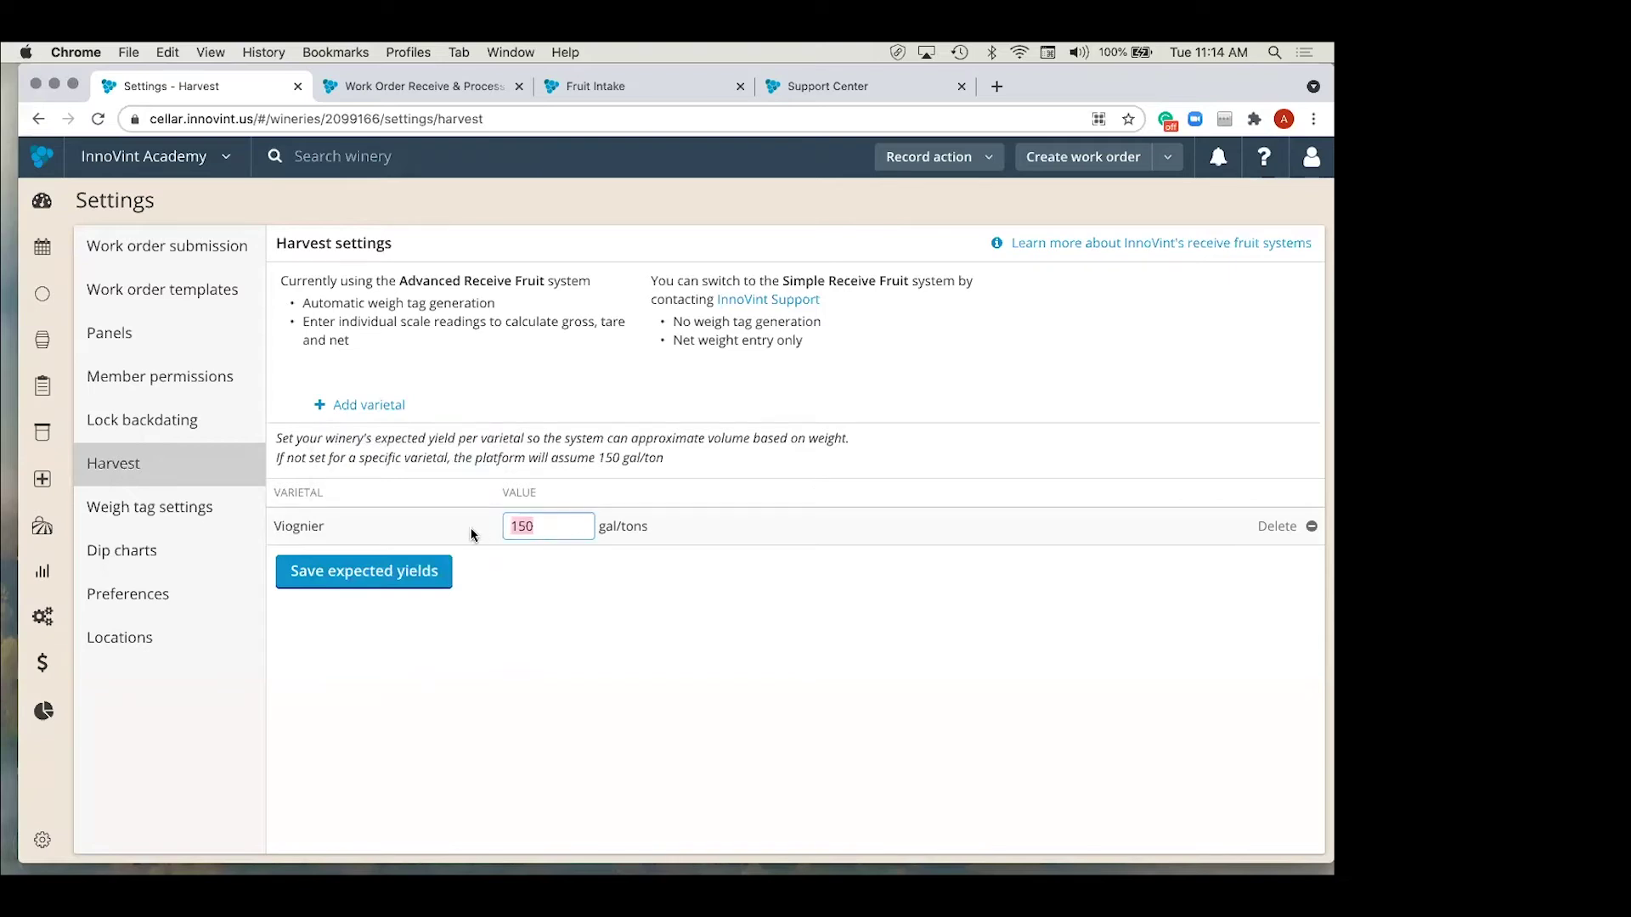
type("125")
left_click(391, 580)
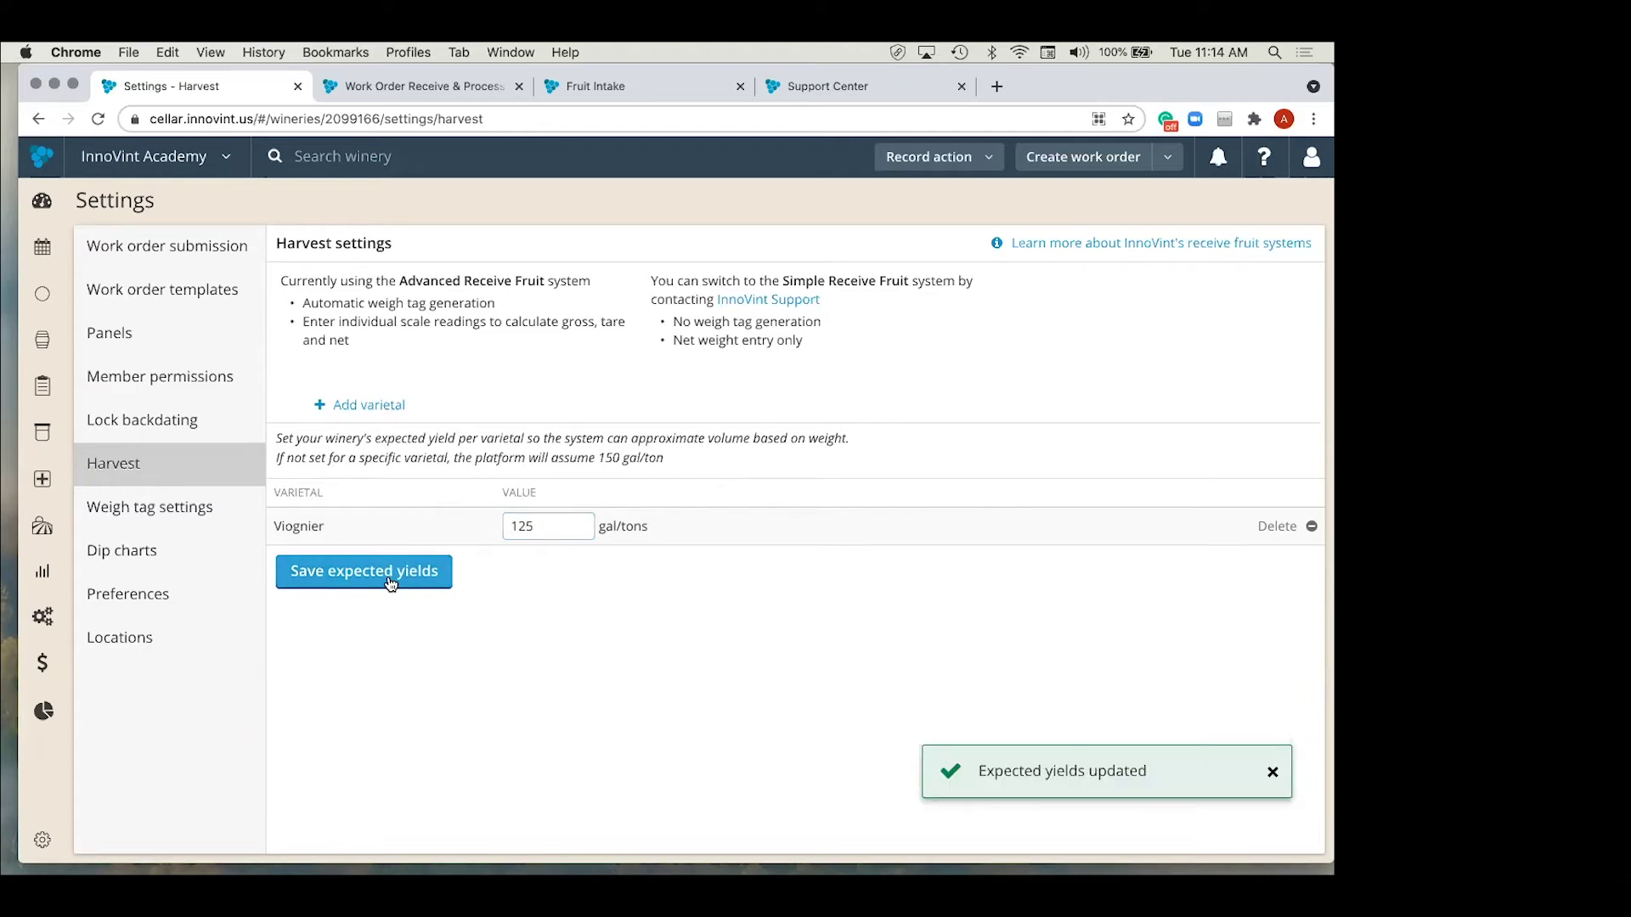
double_click(535, 524)
left_click(464, 530)
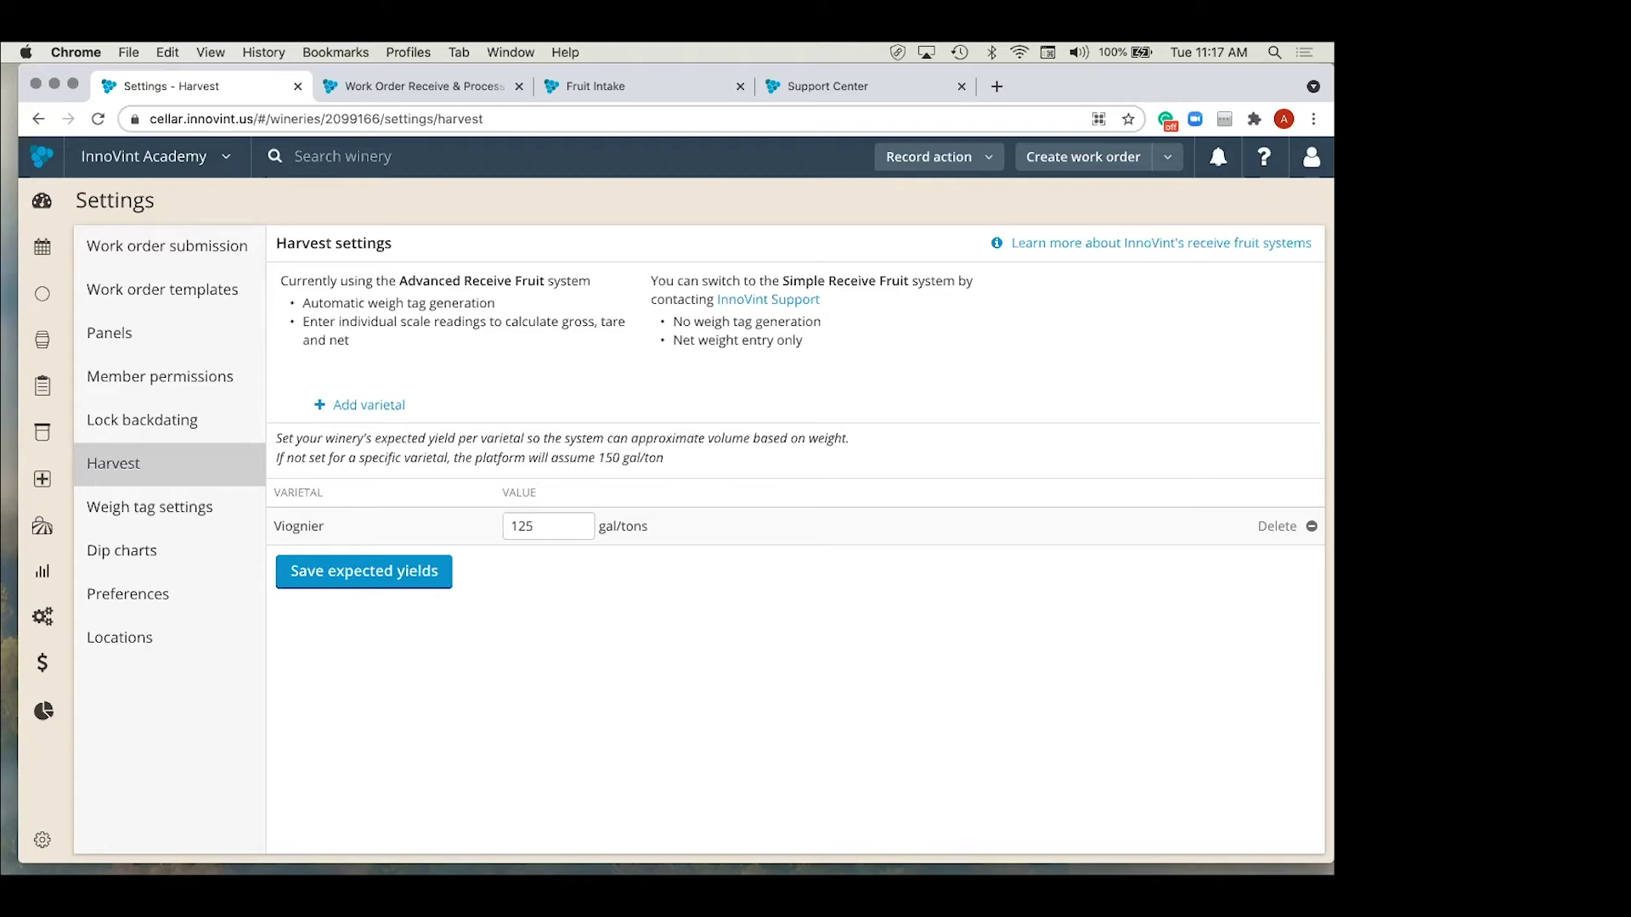
Step: Open the Mockingbird Vista vineyard and start recording a vineyard analysis for it
mouse_move(98, 524)
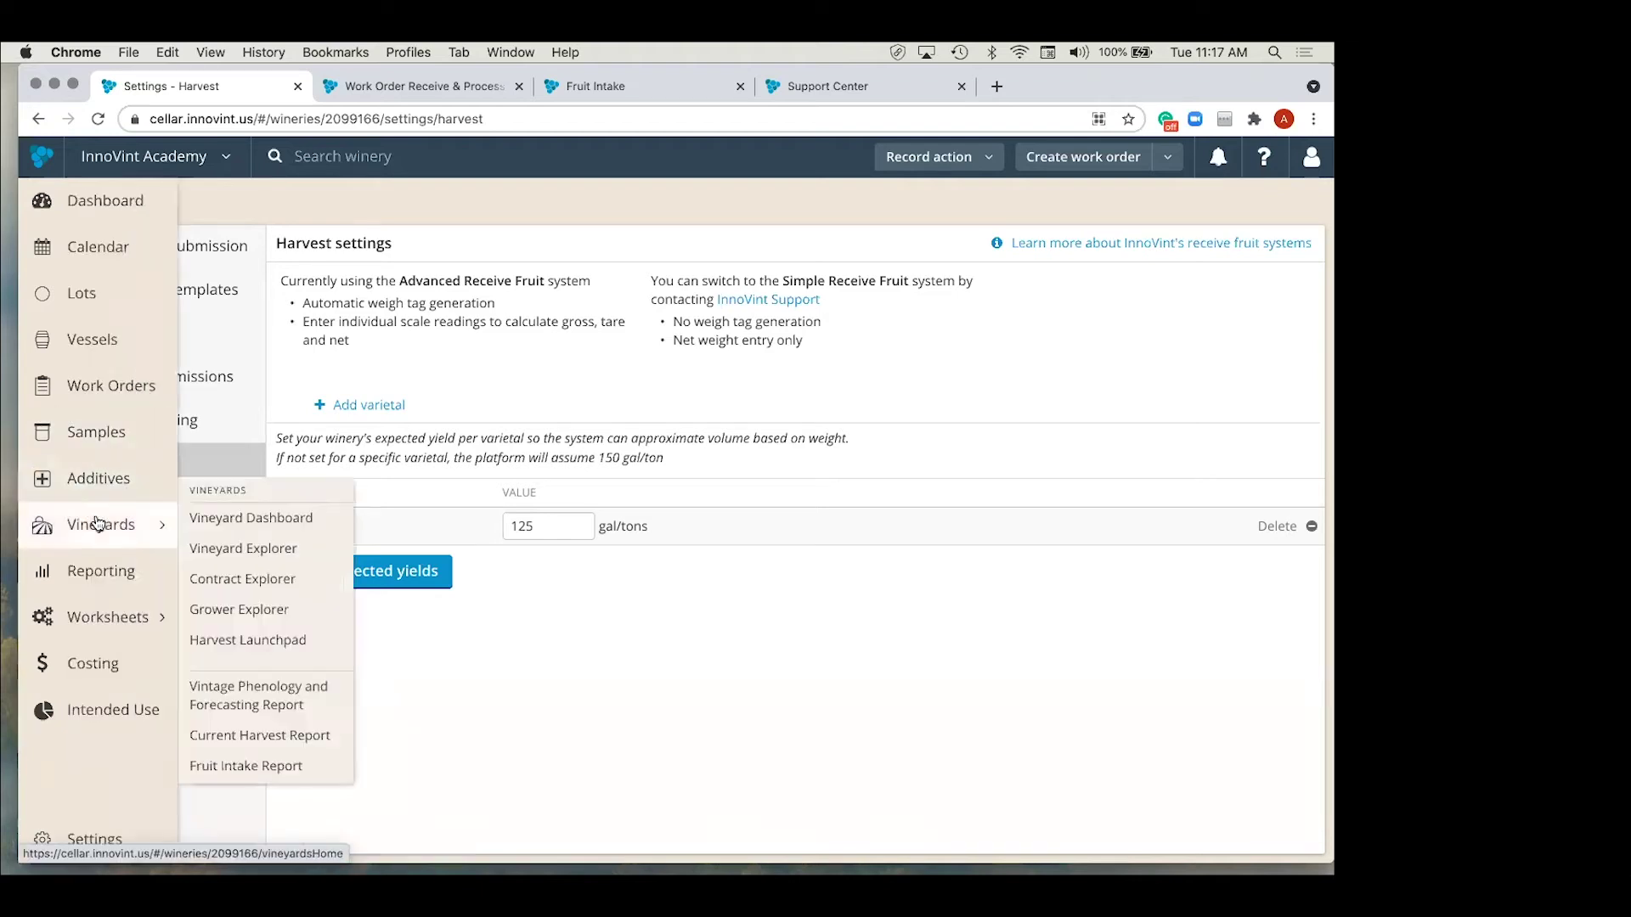
left_click(257, 552)
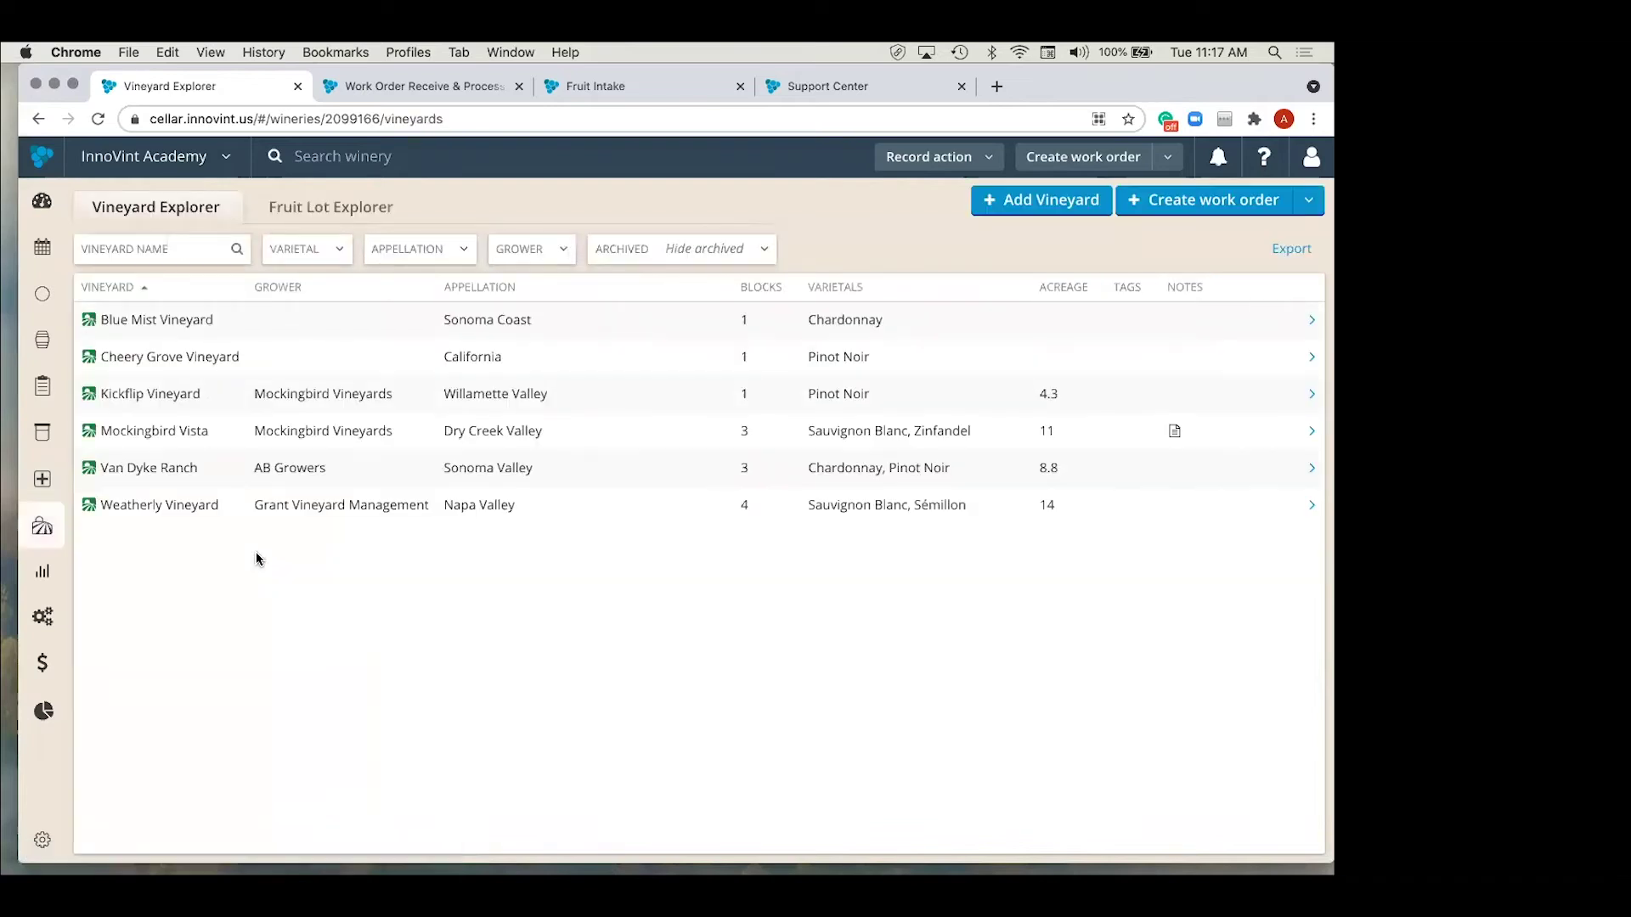
left_click(407, 438)
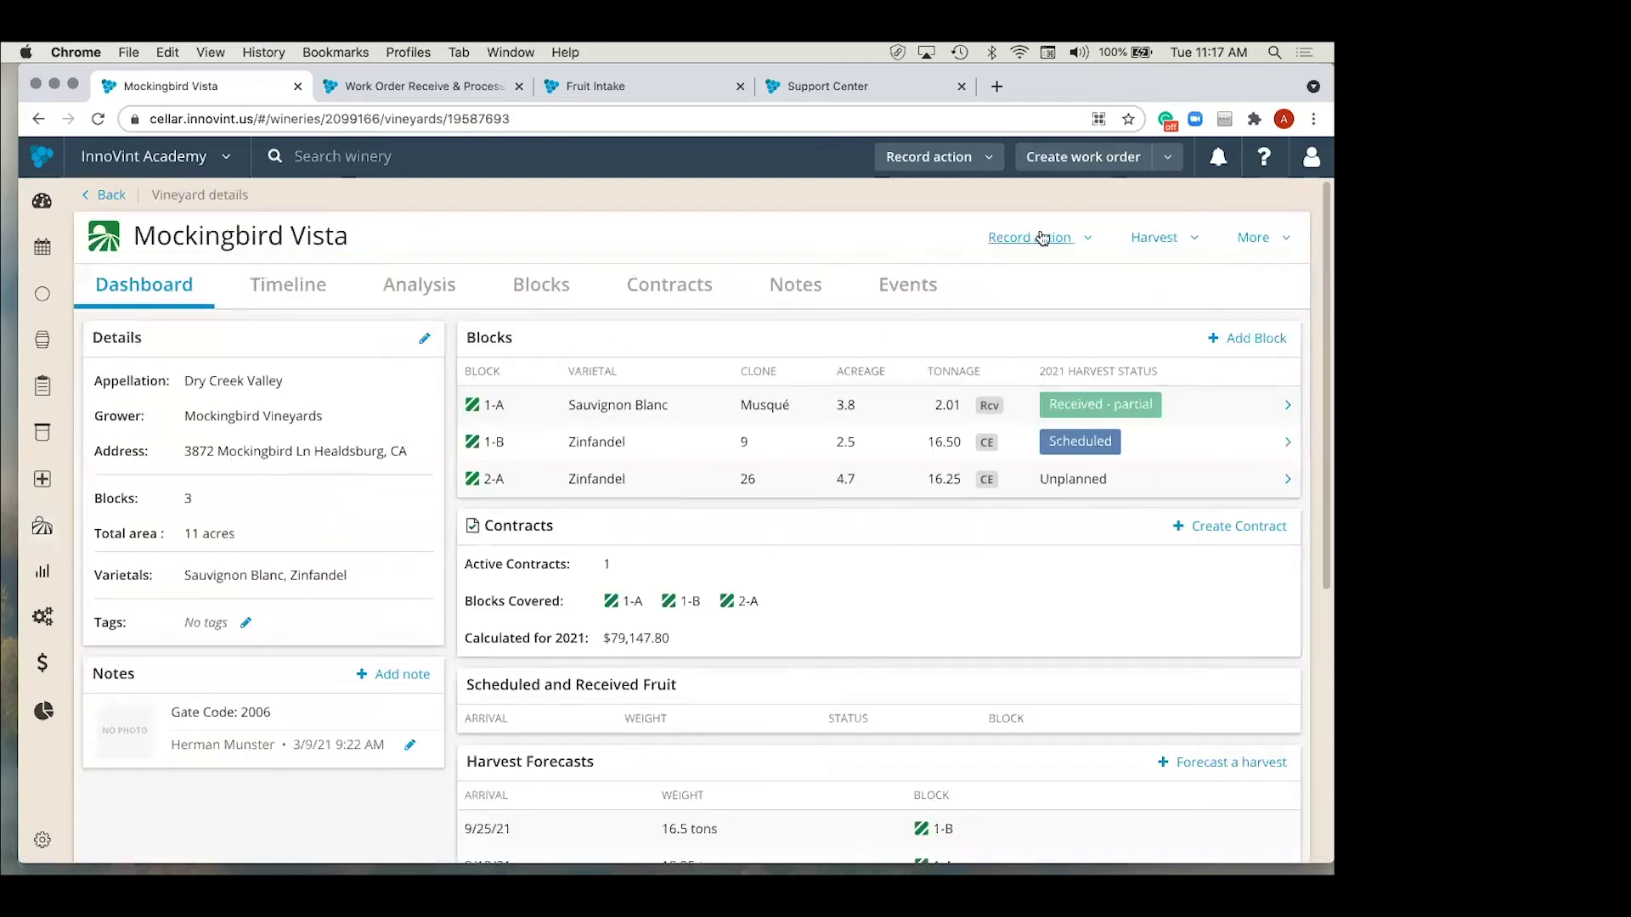
left_click(1082, 240)
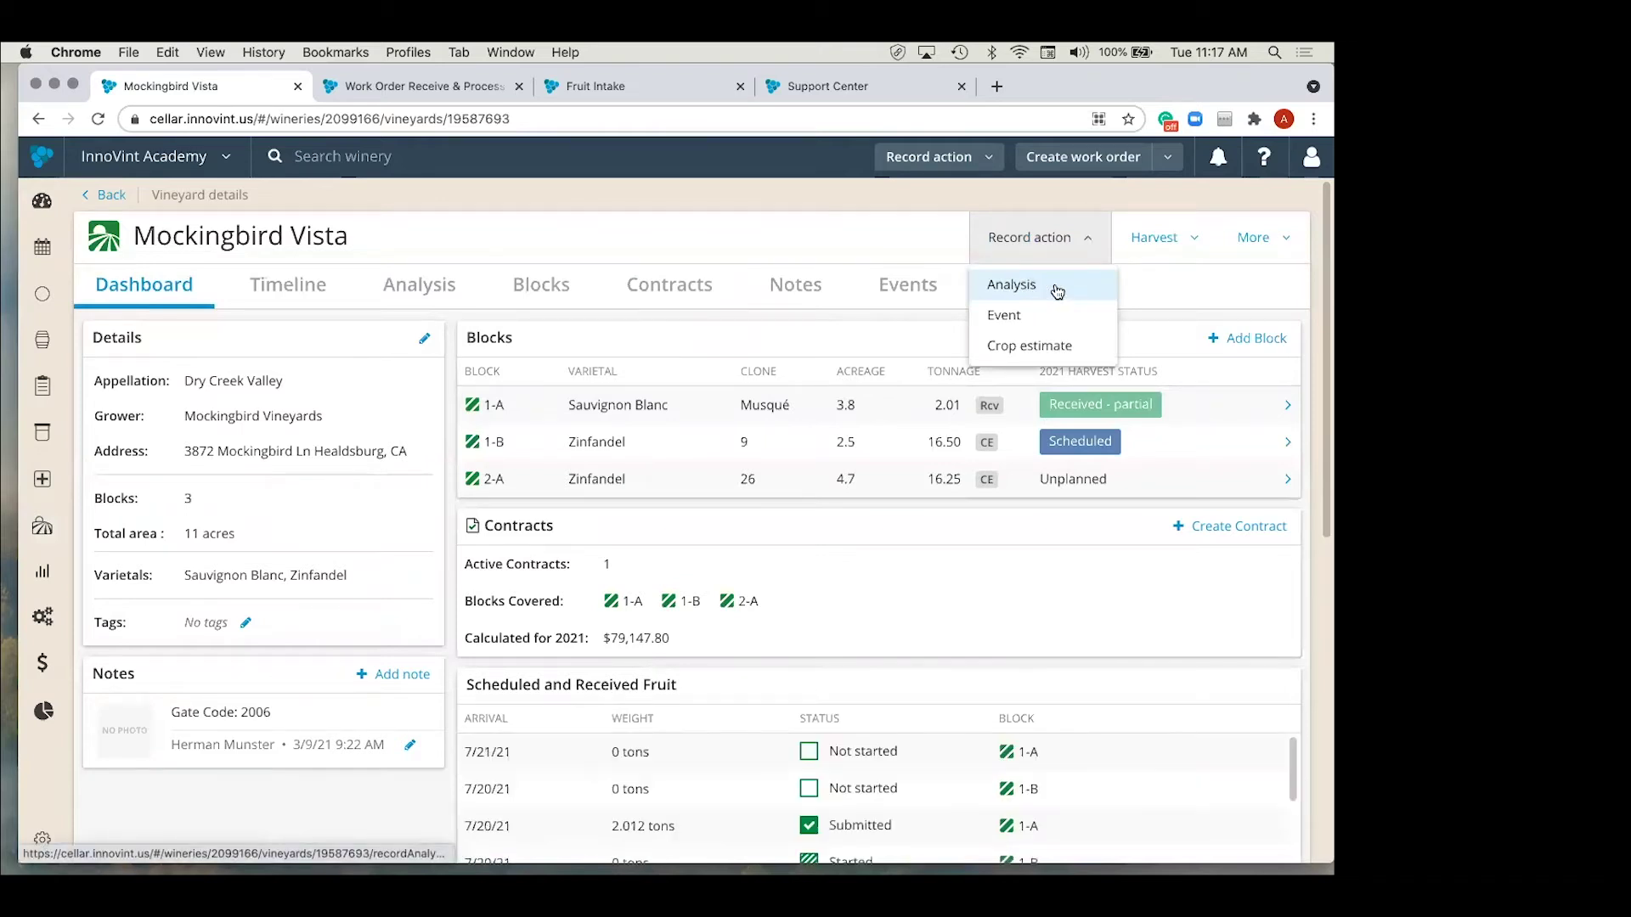
left_click(1055, 289)
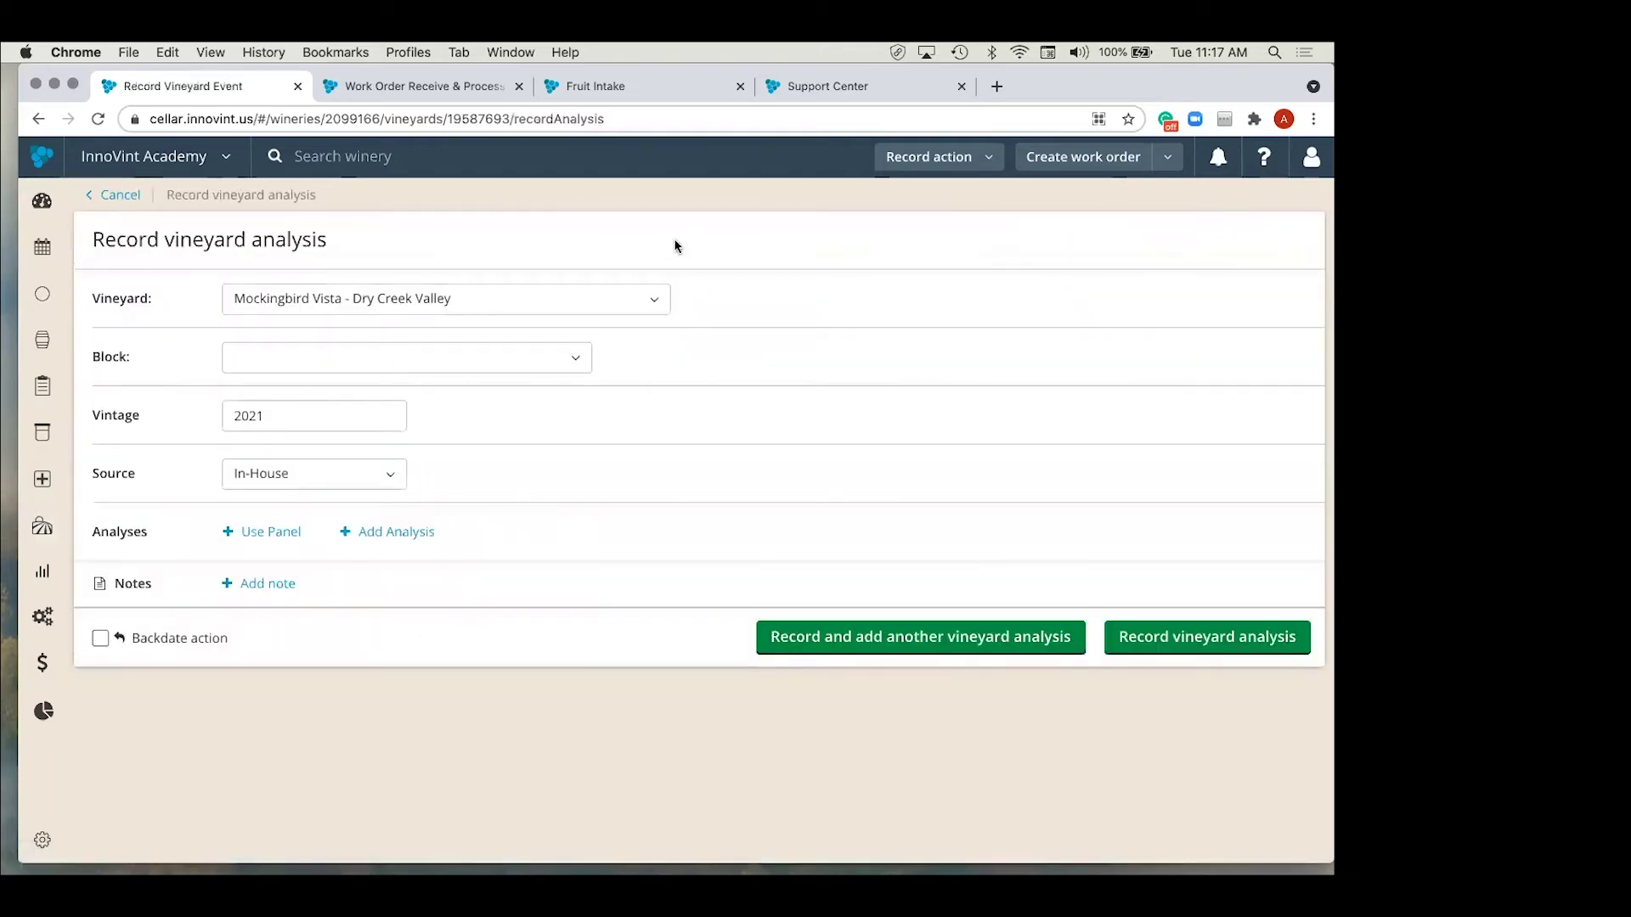
Step: Choose block 1-B - Zinfandel -9 for the vineyard analysis and look through the source options, keeping In-House
left_click(434, 365)
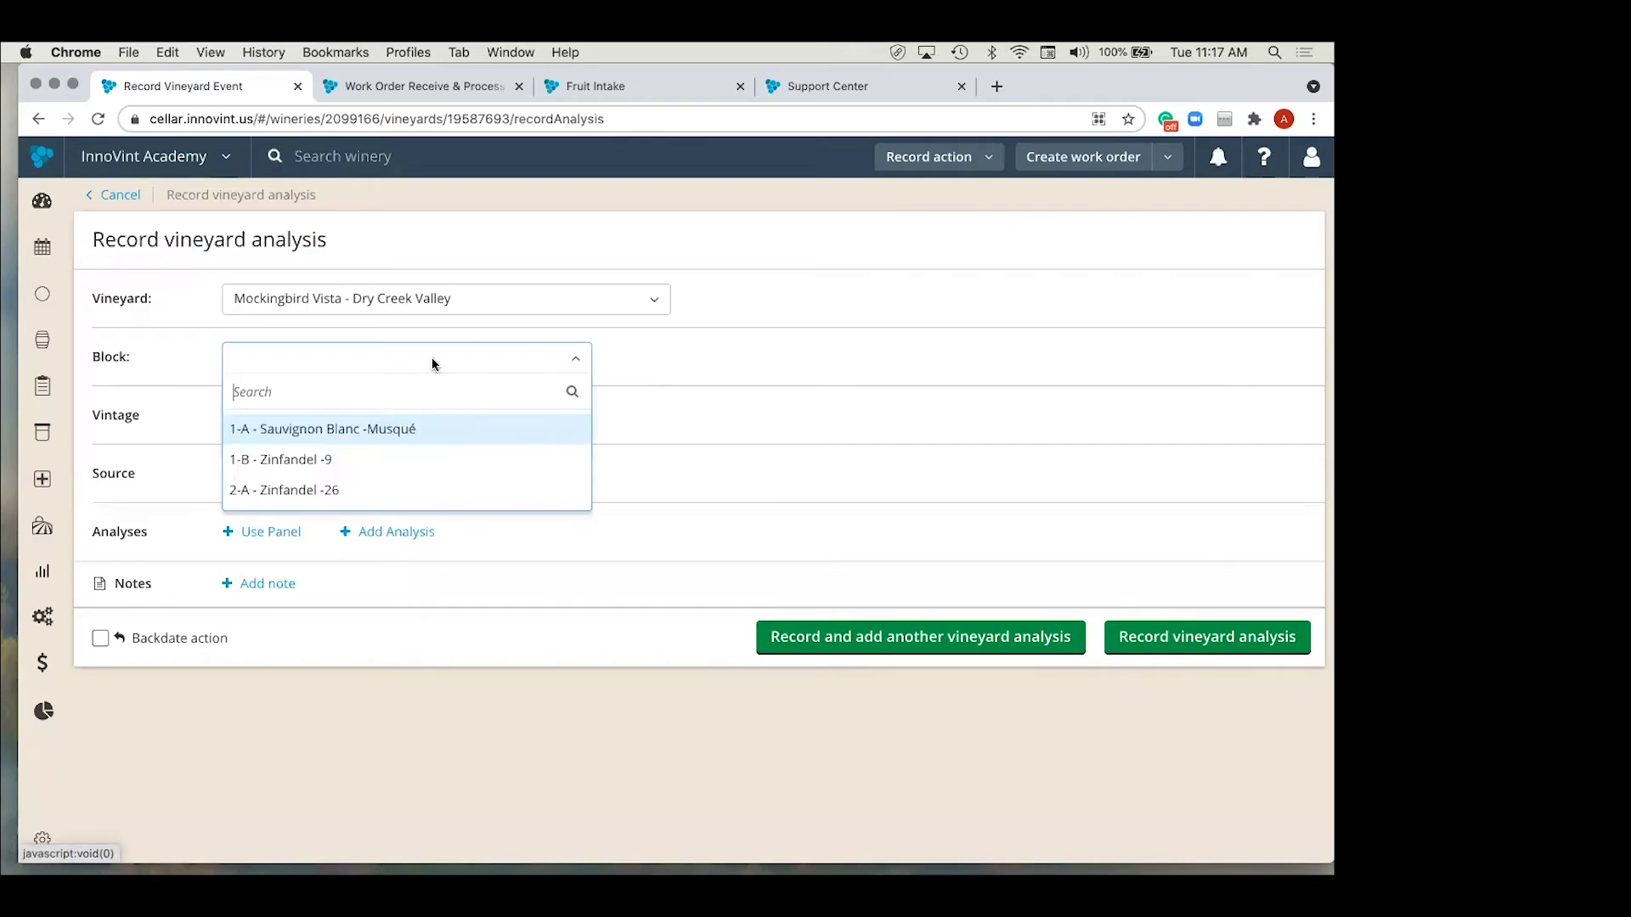
left_click(382, 462)
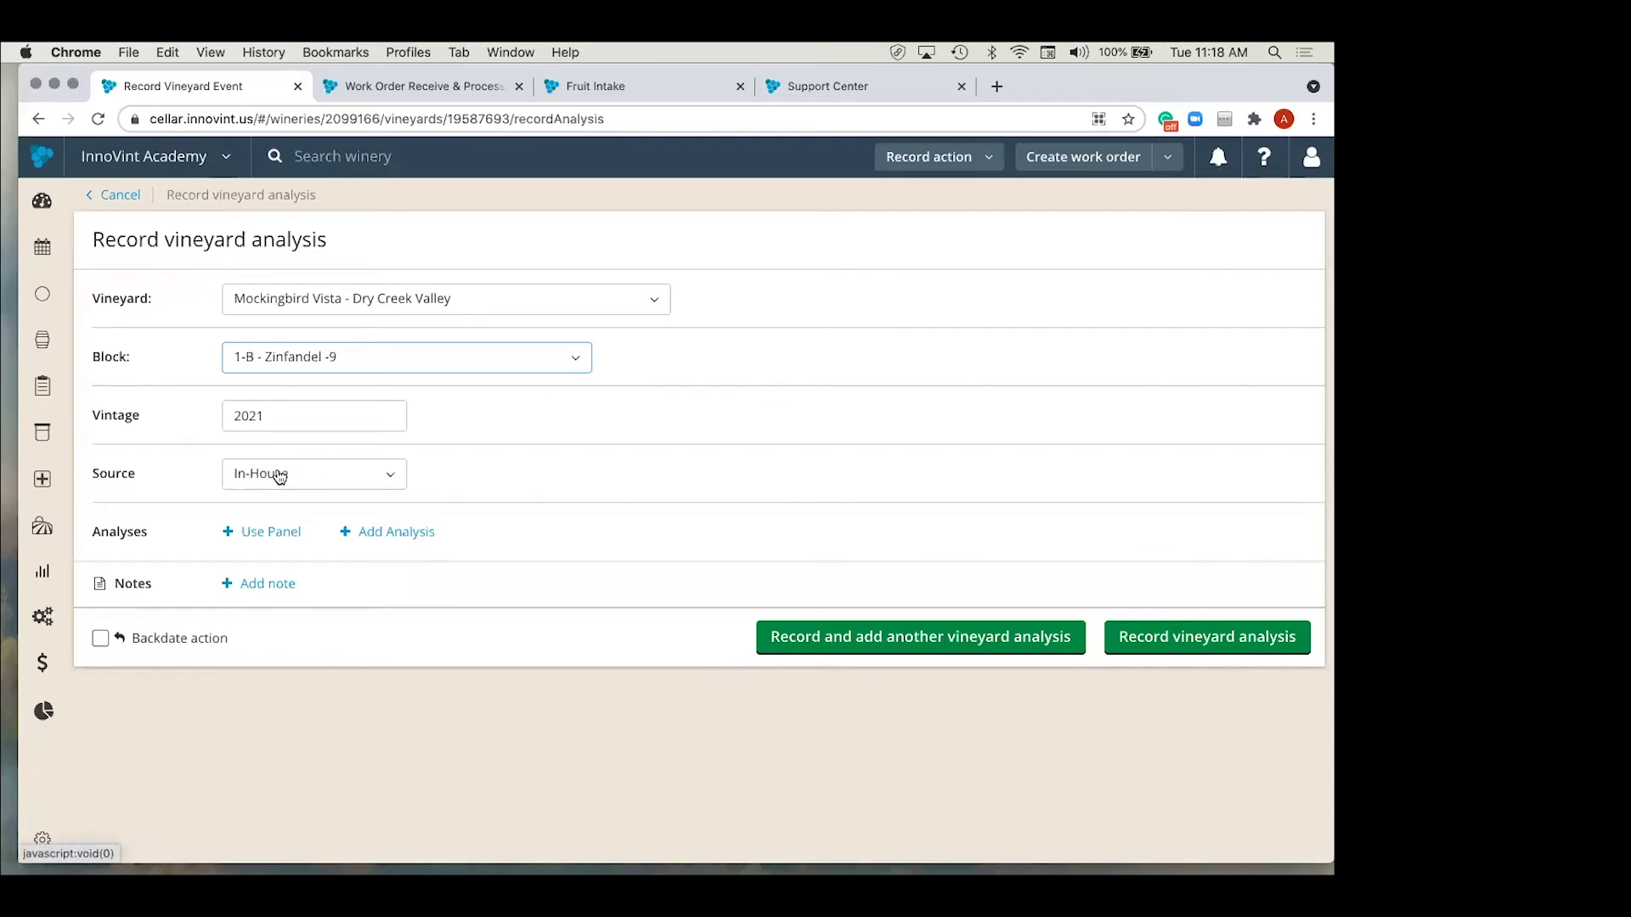
left_click(312, 473)
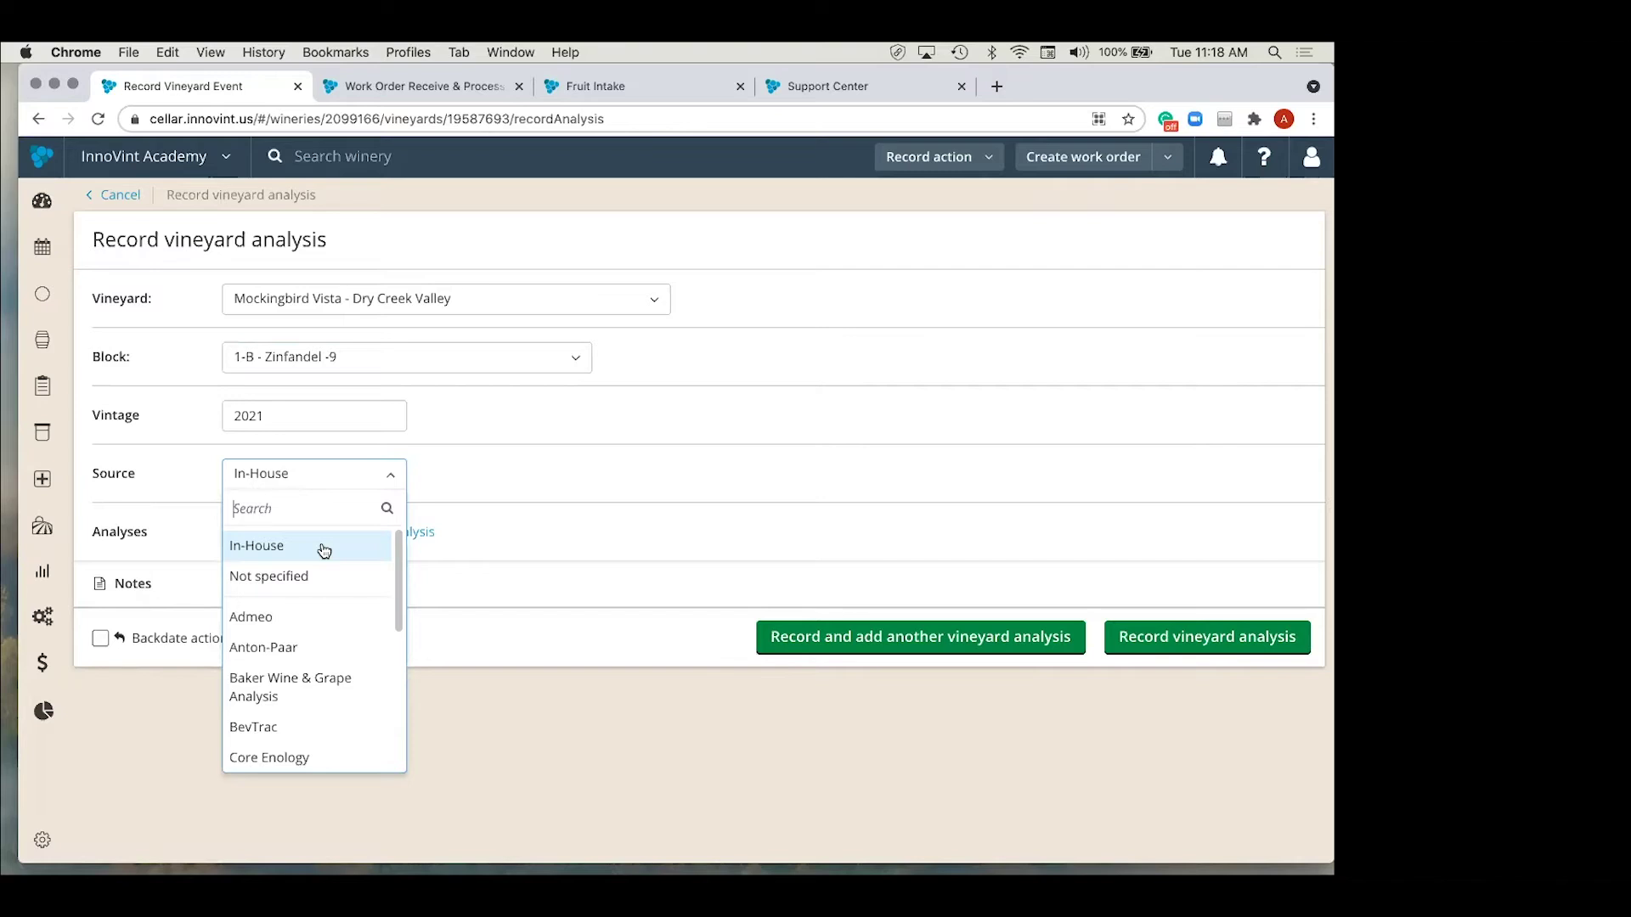
scroll(302, 707, "down", 1)
scroll(302, 708, "down", 2)
scroll(301, 707, "up", 3)
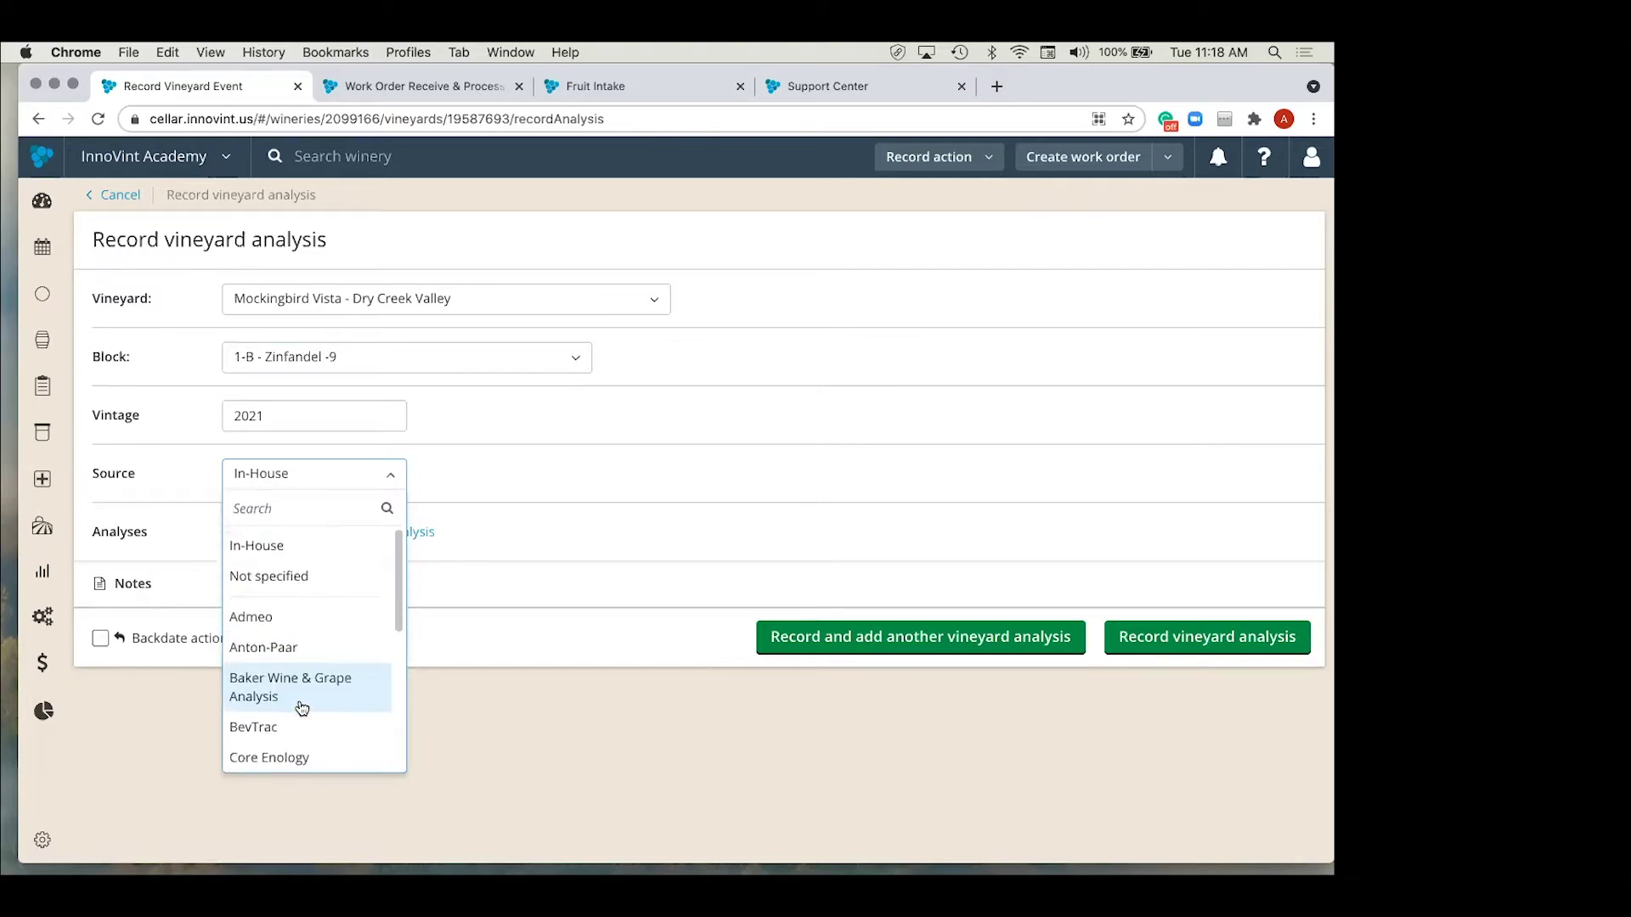
left_click(482, 458)
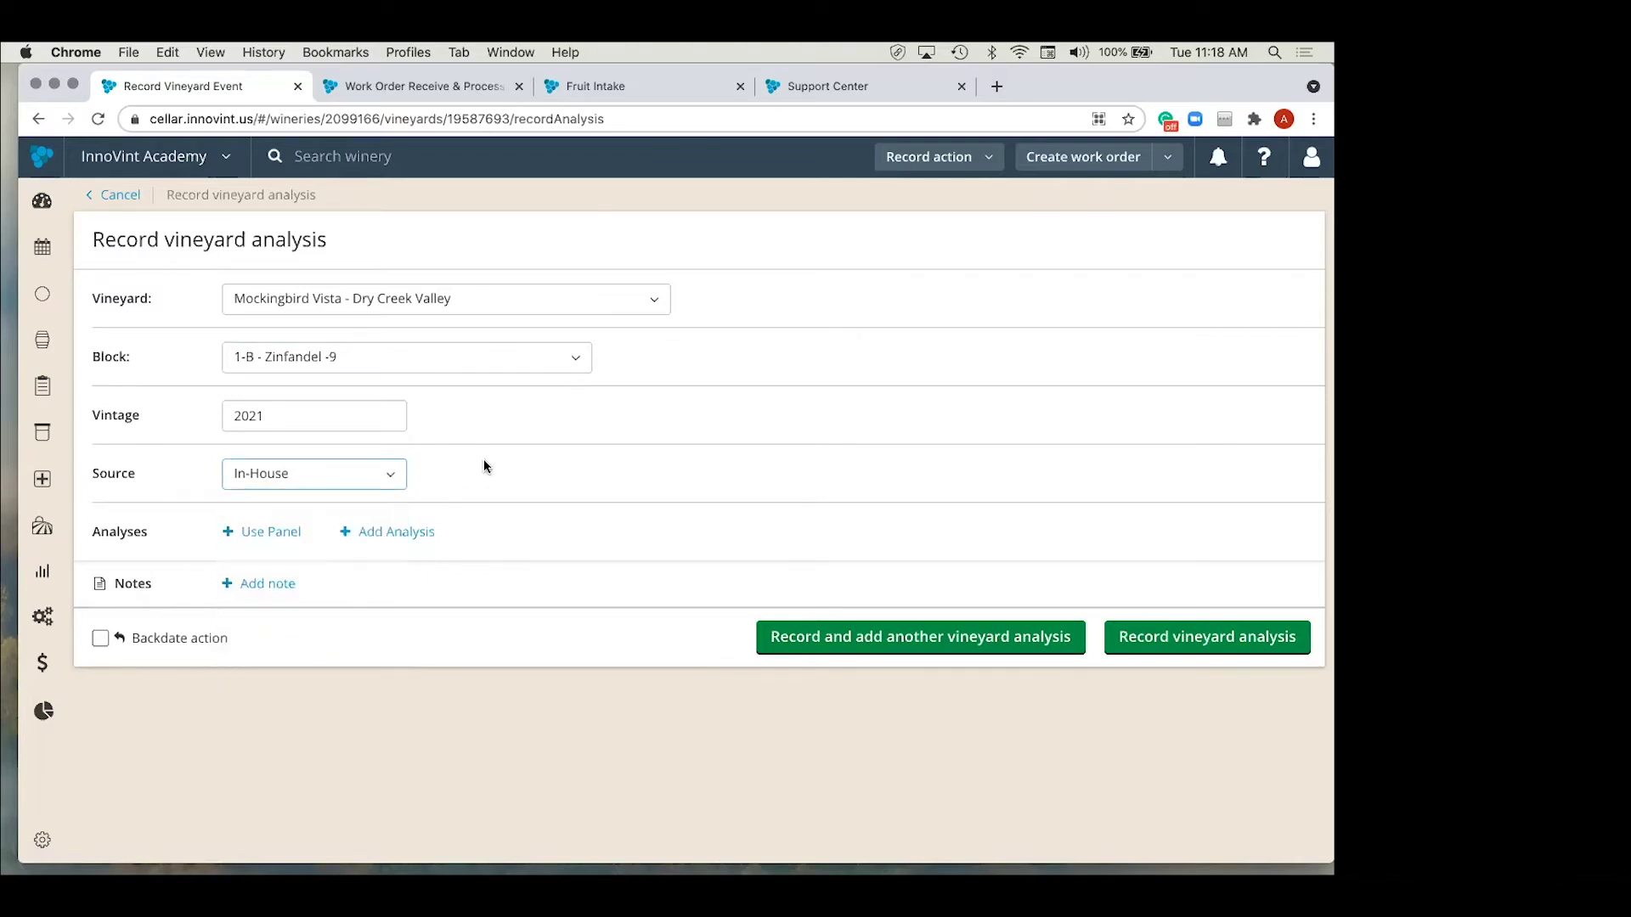
Step: Apply the Vineyard Maturity panel to the vineyard analysis
left_click(280, 540)
left_click(283, 649)
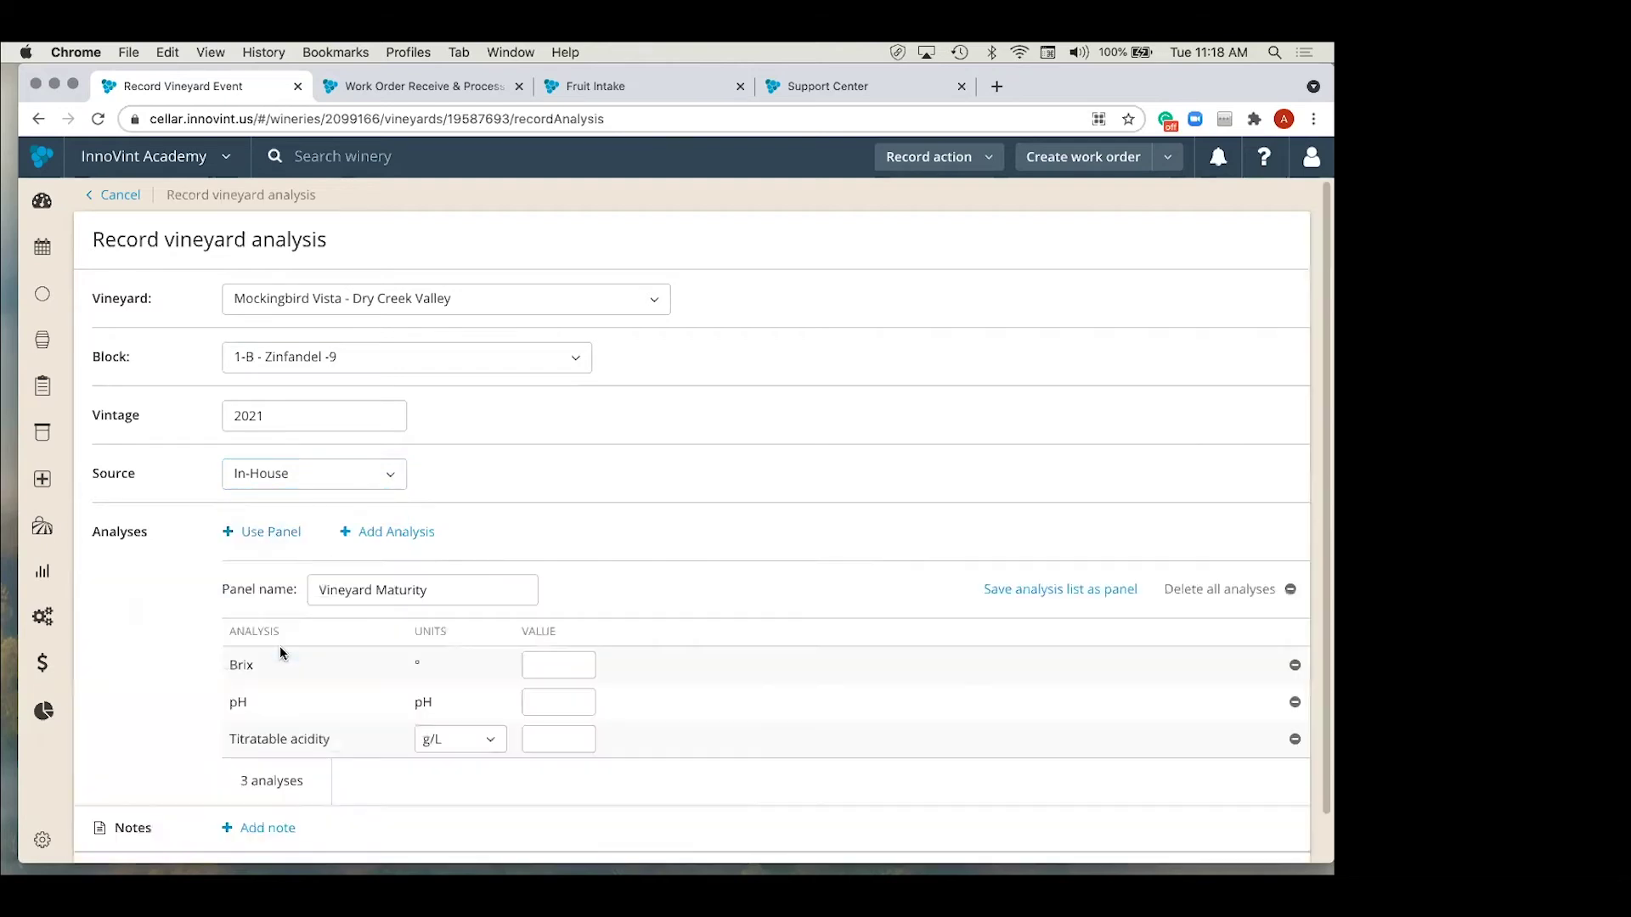
scroll(568, 528, "down", 1)
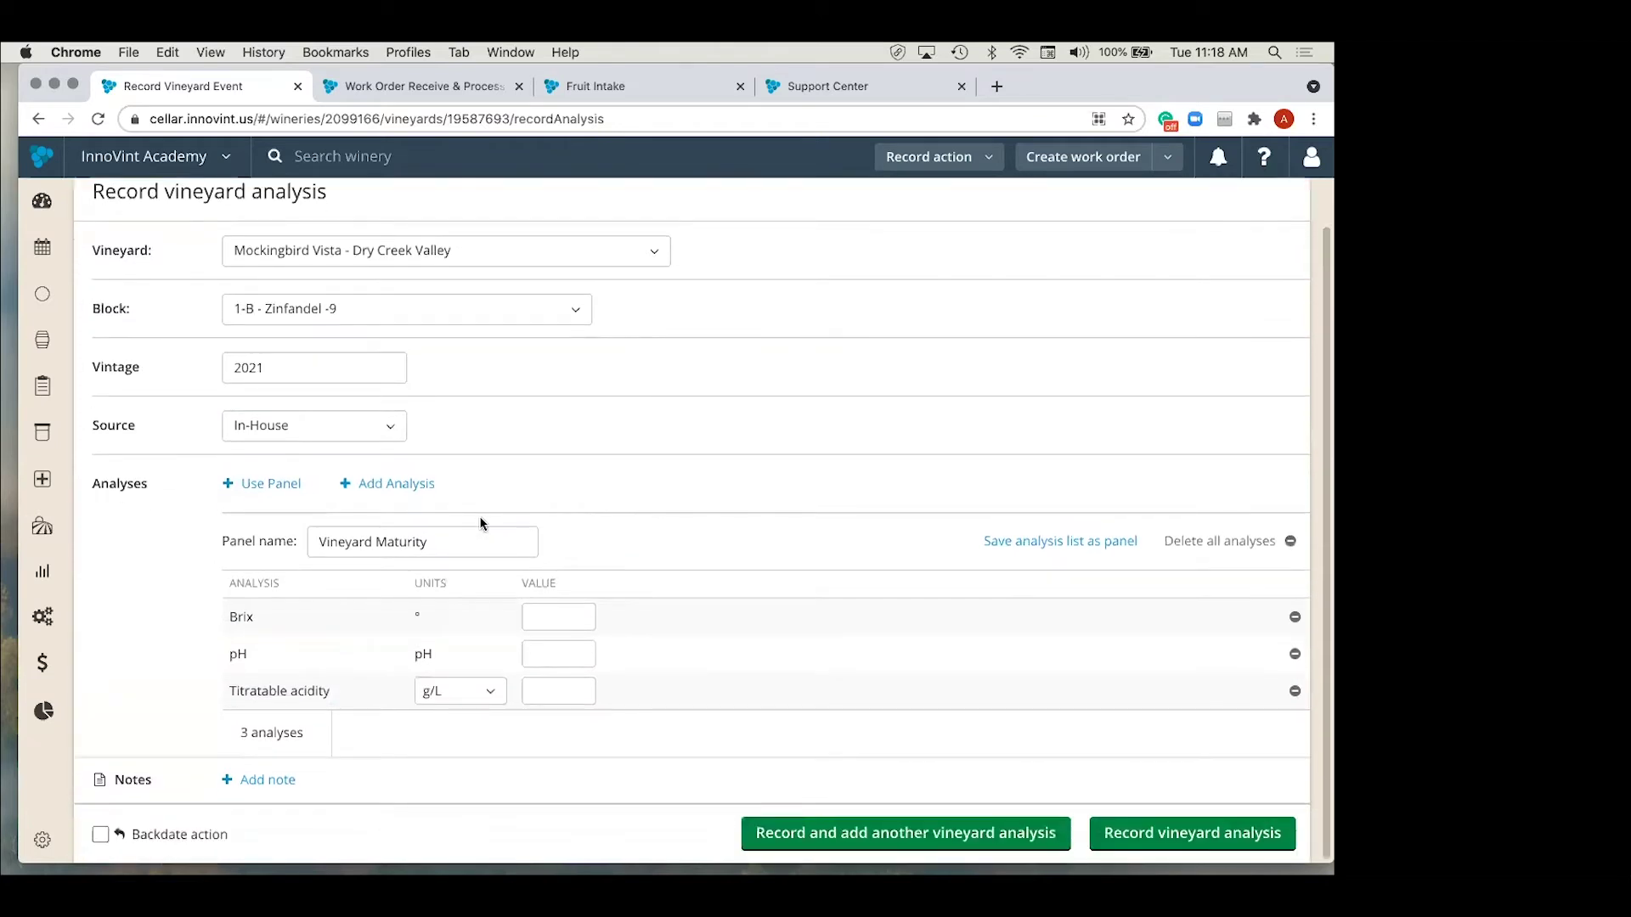
Step: Search the additional analyses for "weigh", look through the weight options, and close the list without adding one
left_click(391, 482)
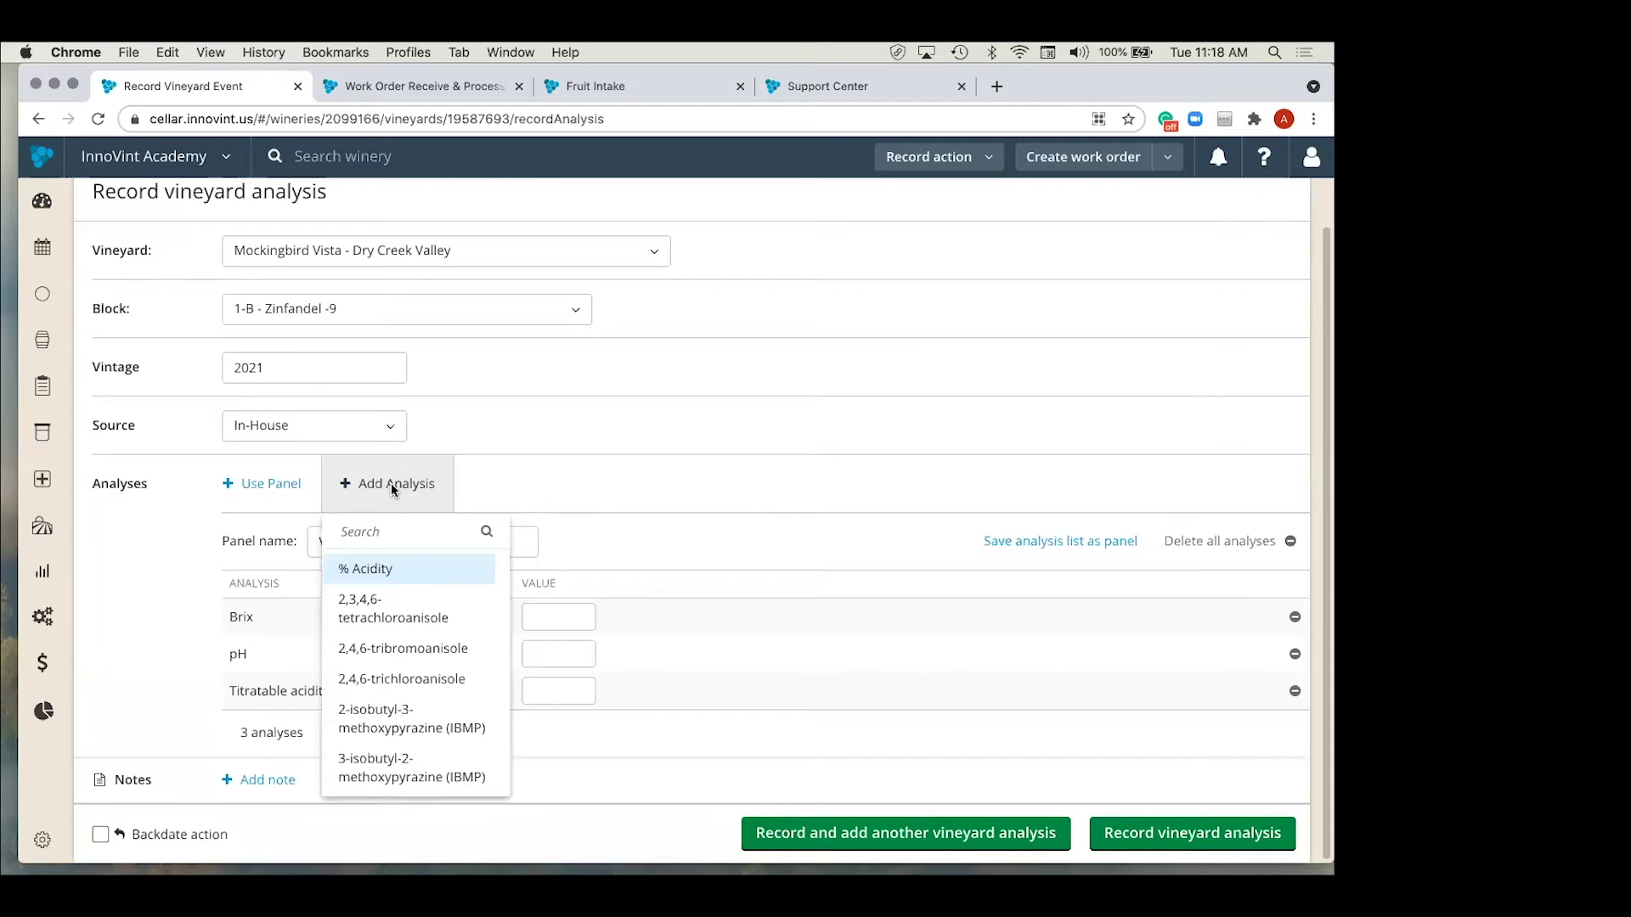
type("weigh")
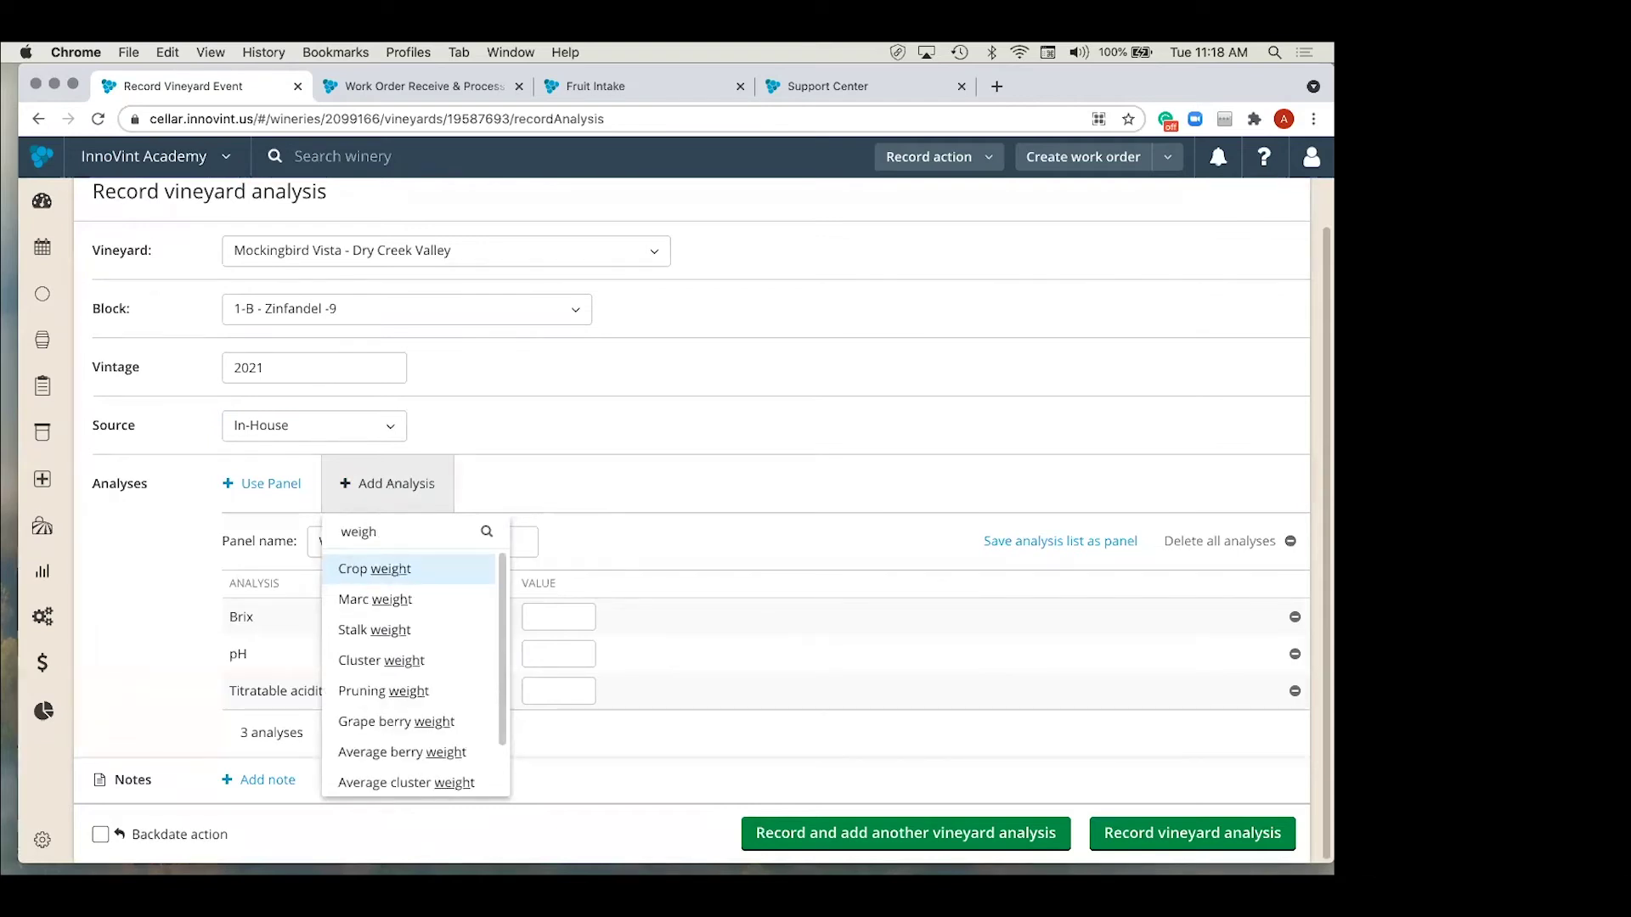
scroll(414, 693, "down", 1)
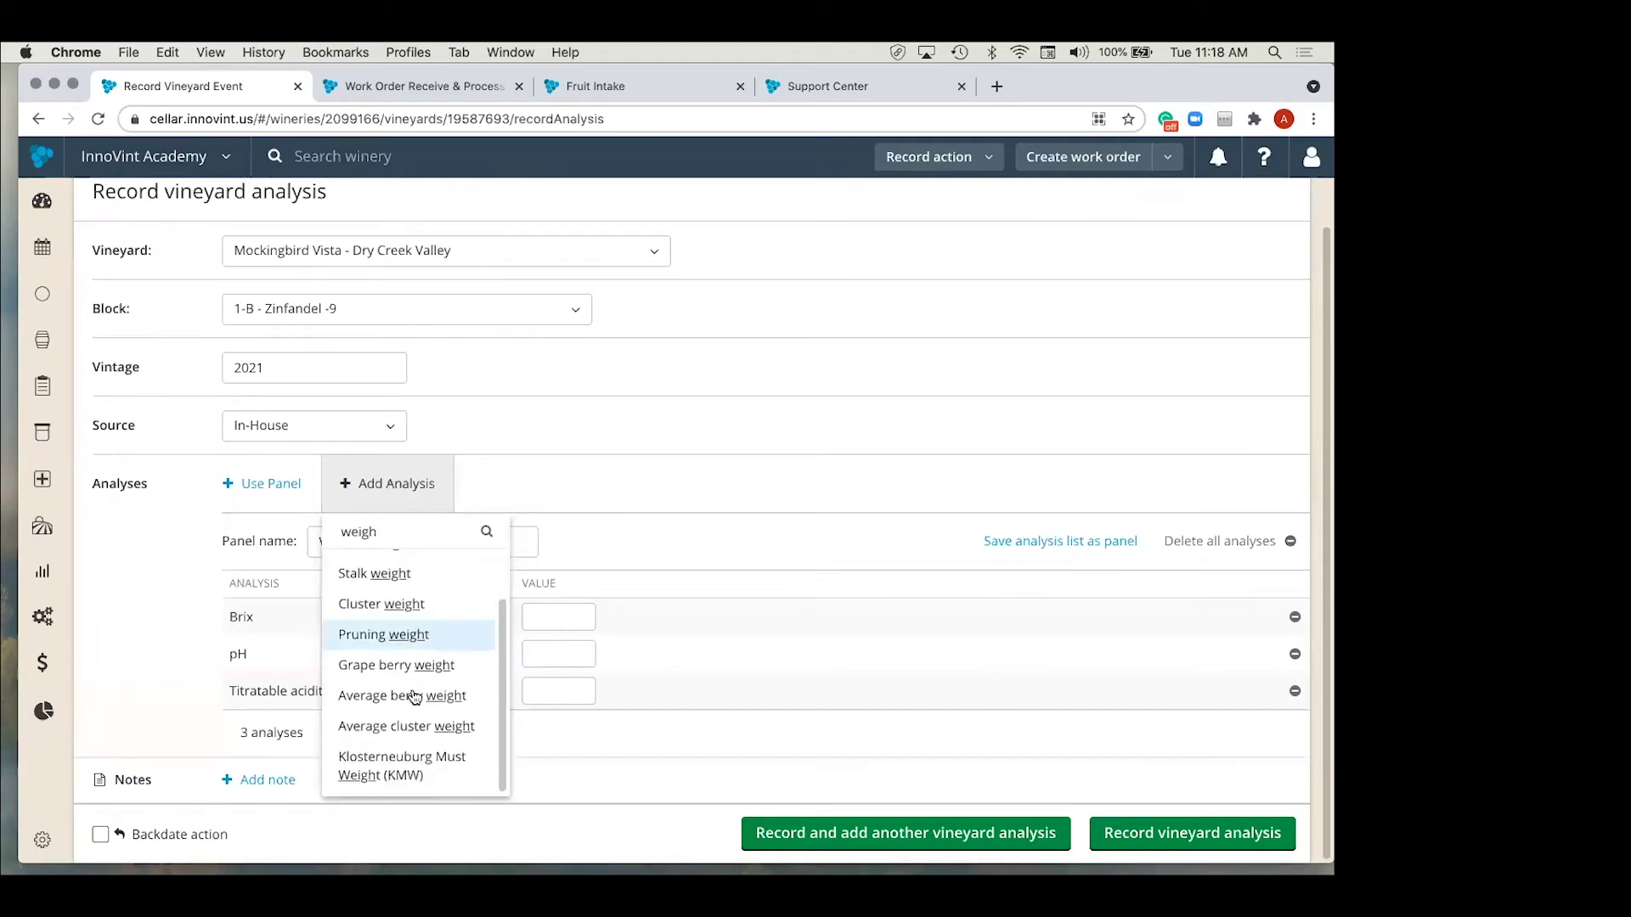
scroll(413, 688, "up", 2)
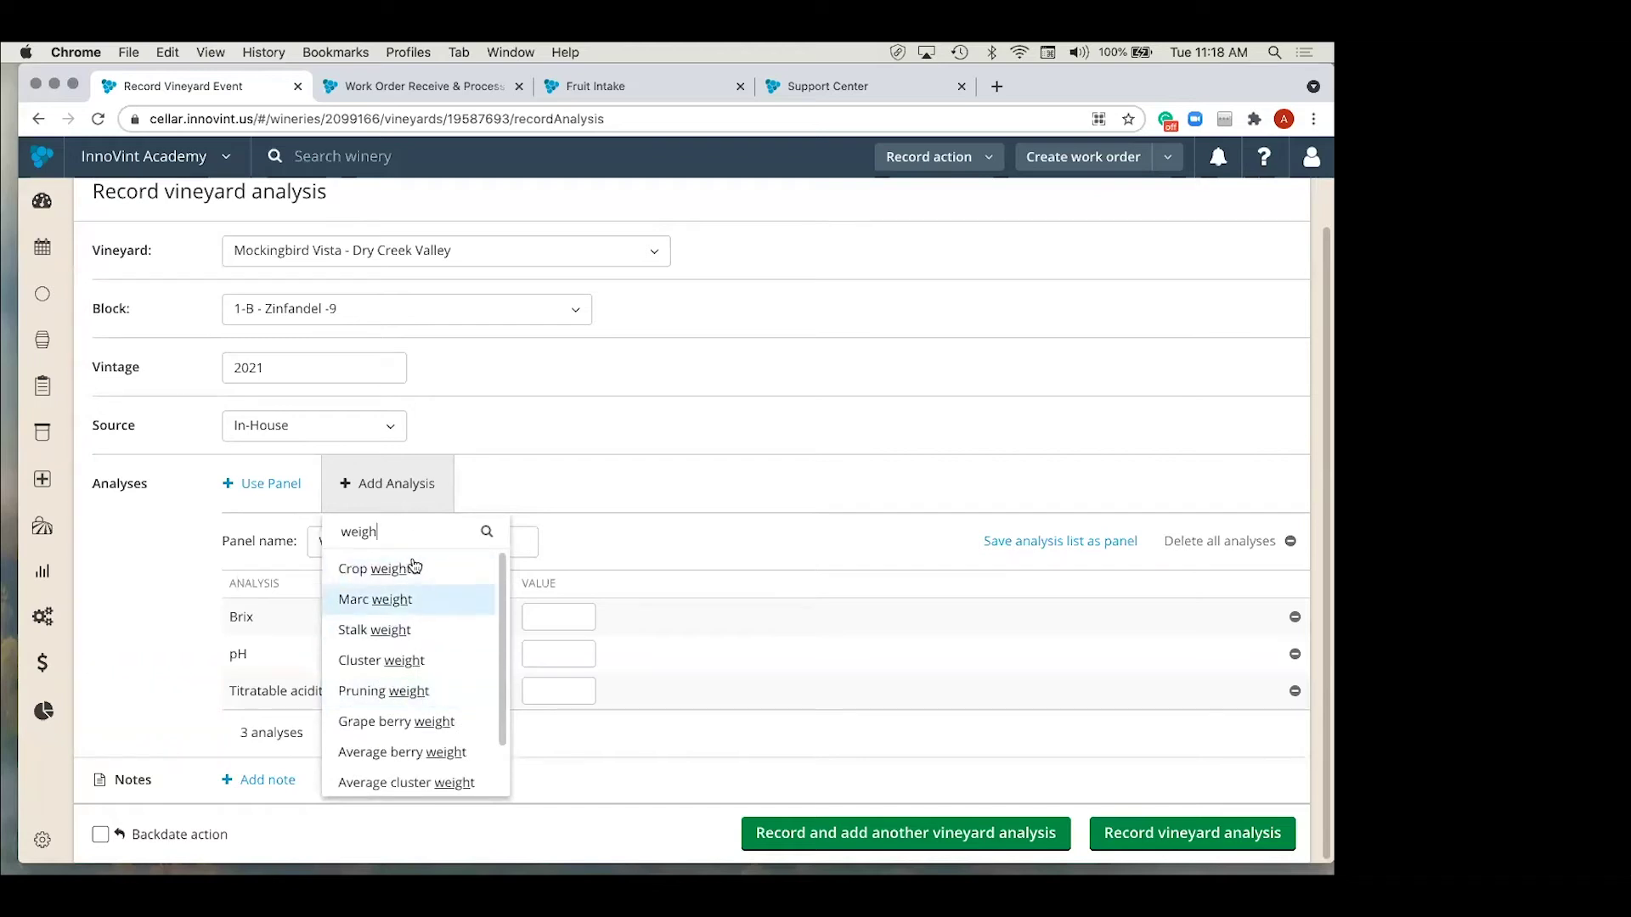
double_click(352, 532)
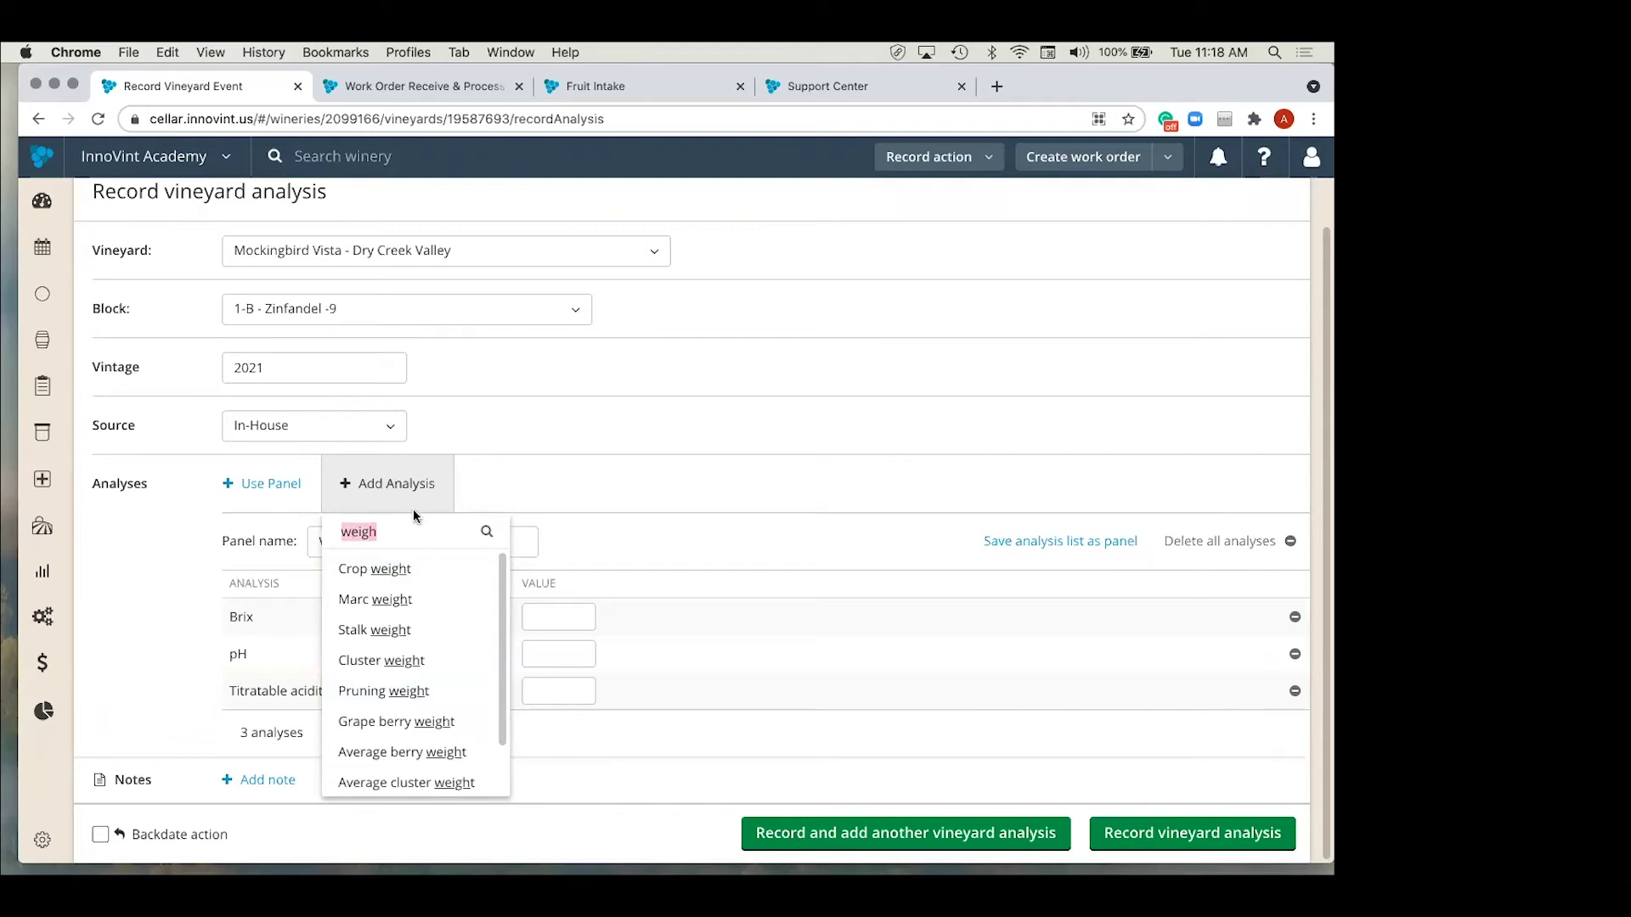
key("BackSpace")
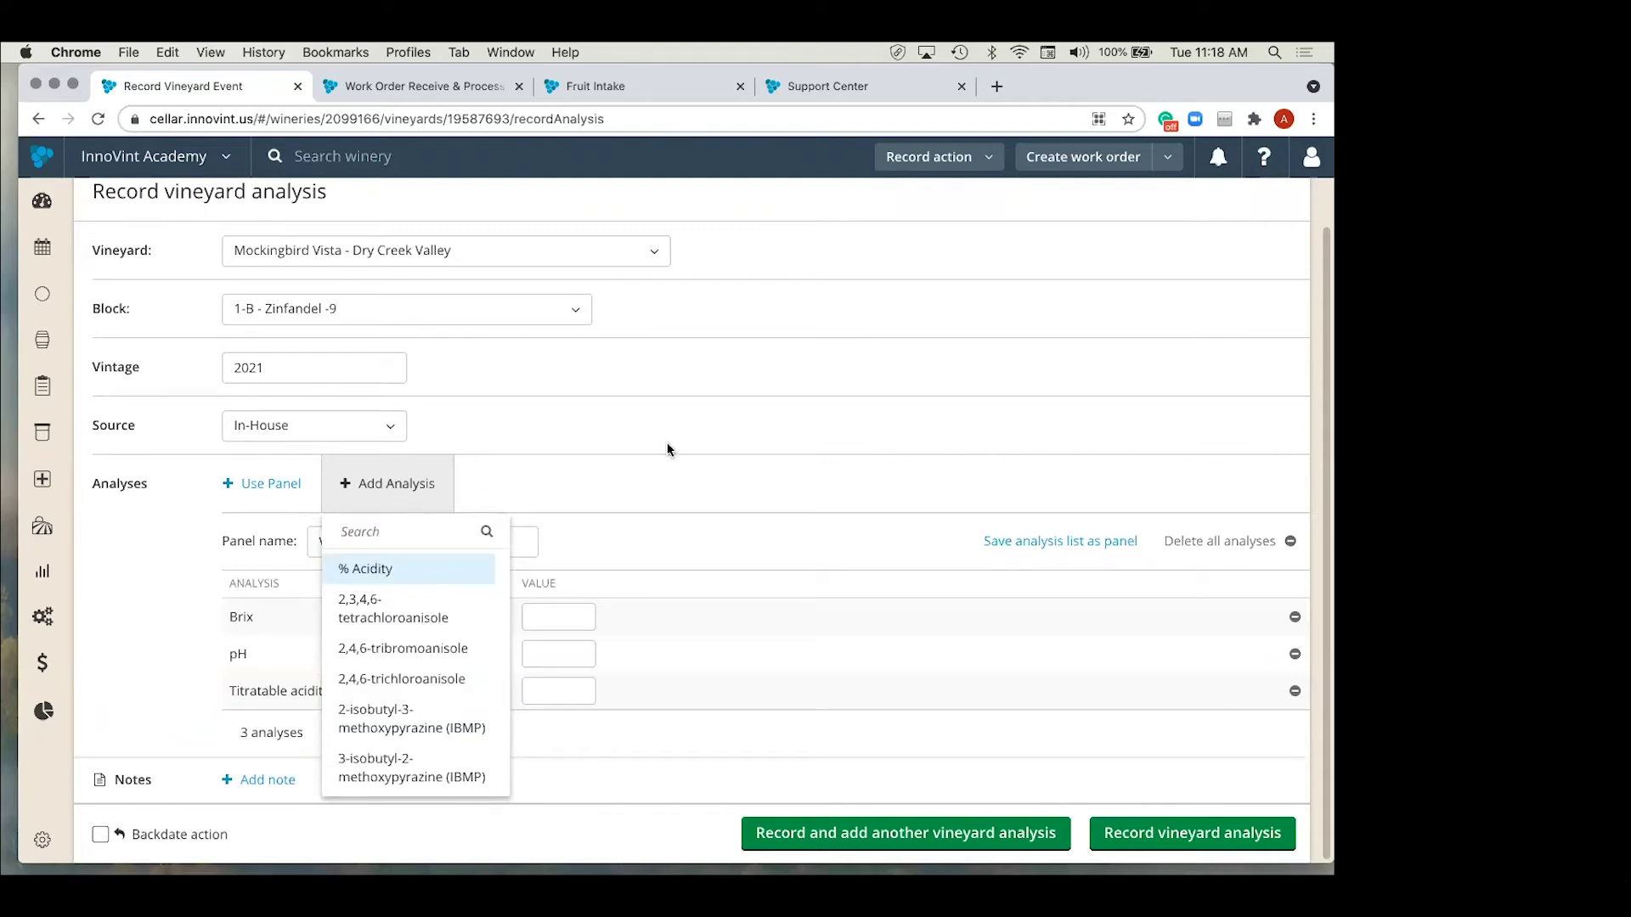
left_click(665, 487)
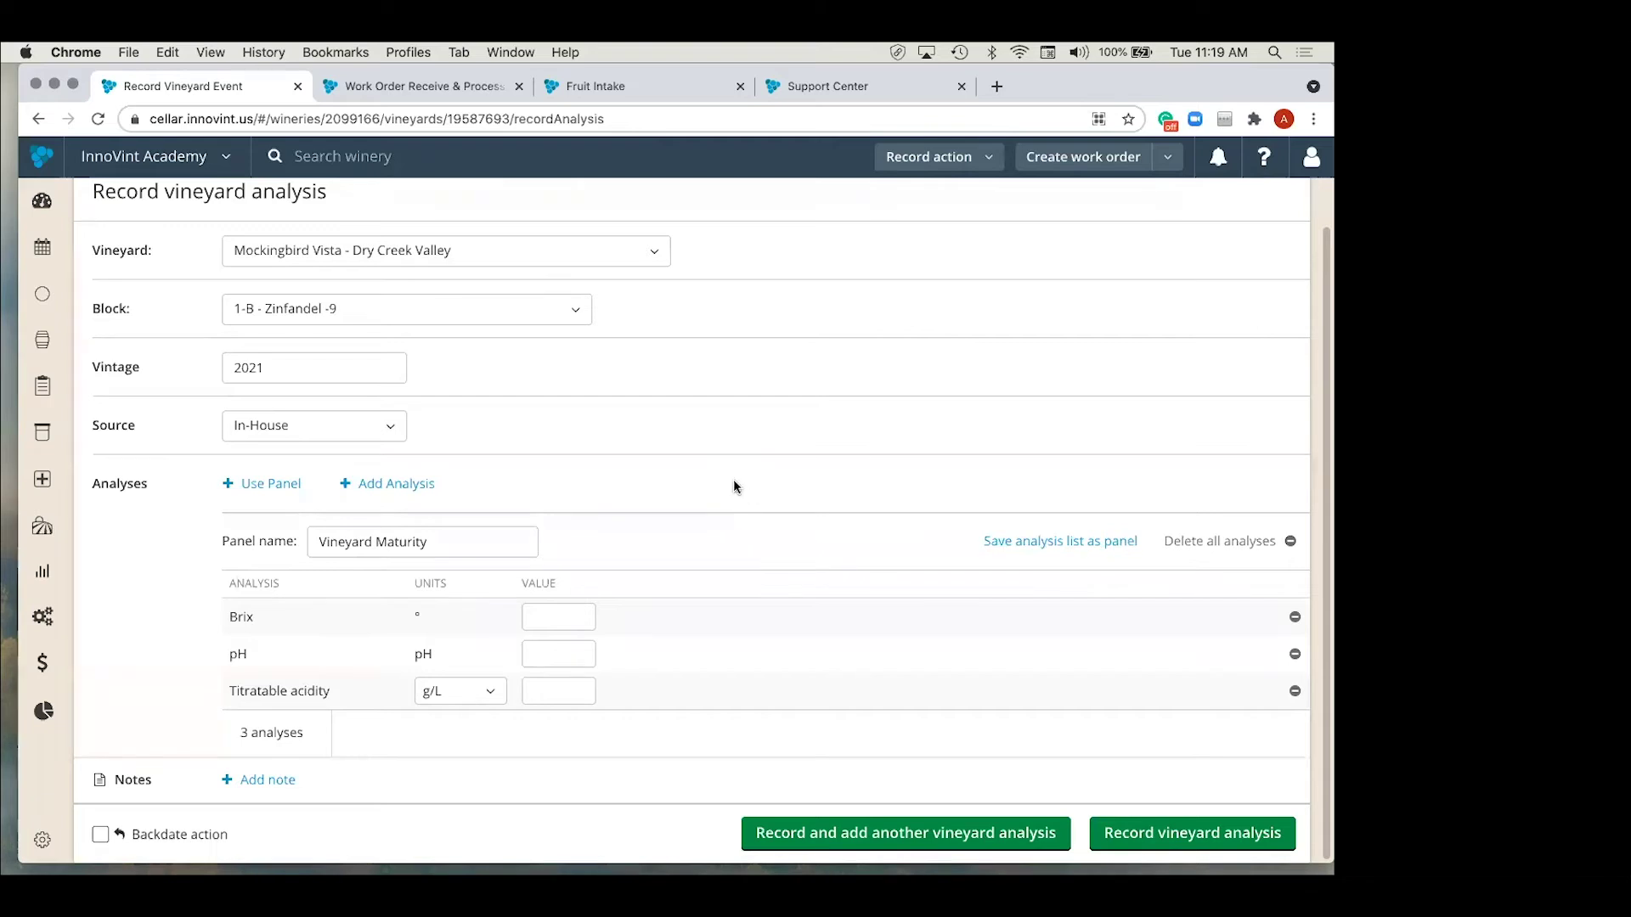
Step: Enter Brix 25, pH 3.5 and titratable acidity 6.3 g/L, and record the vineyard analysis
left_click(565, 613)
type("25")
left_click(562, 653)
type("3.5")
left_click(575, 694)
type("6.3")
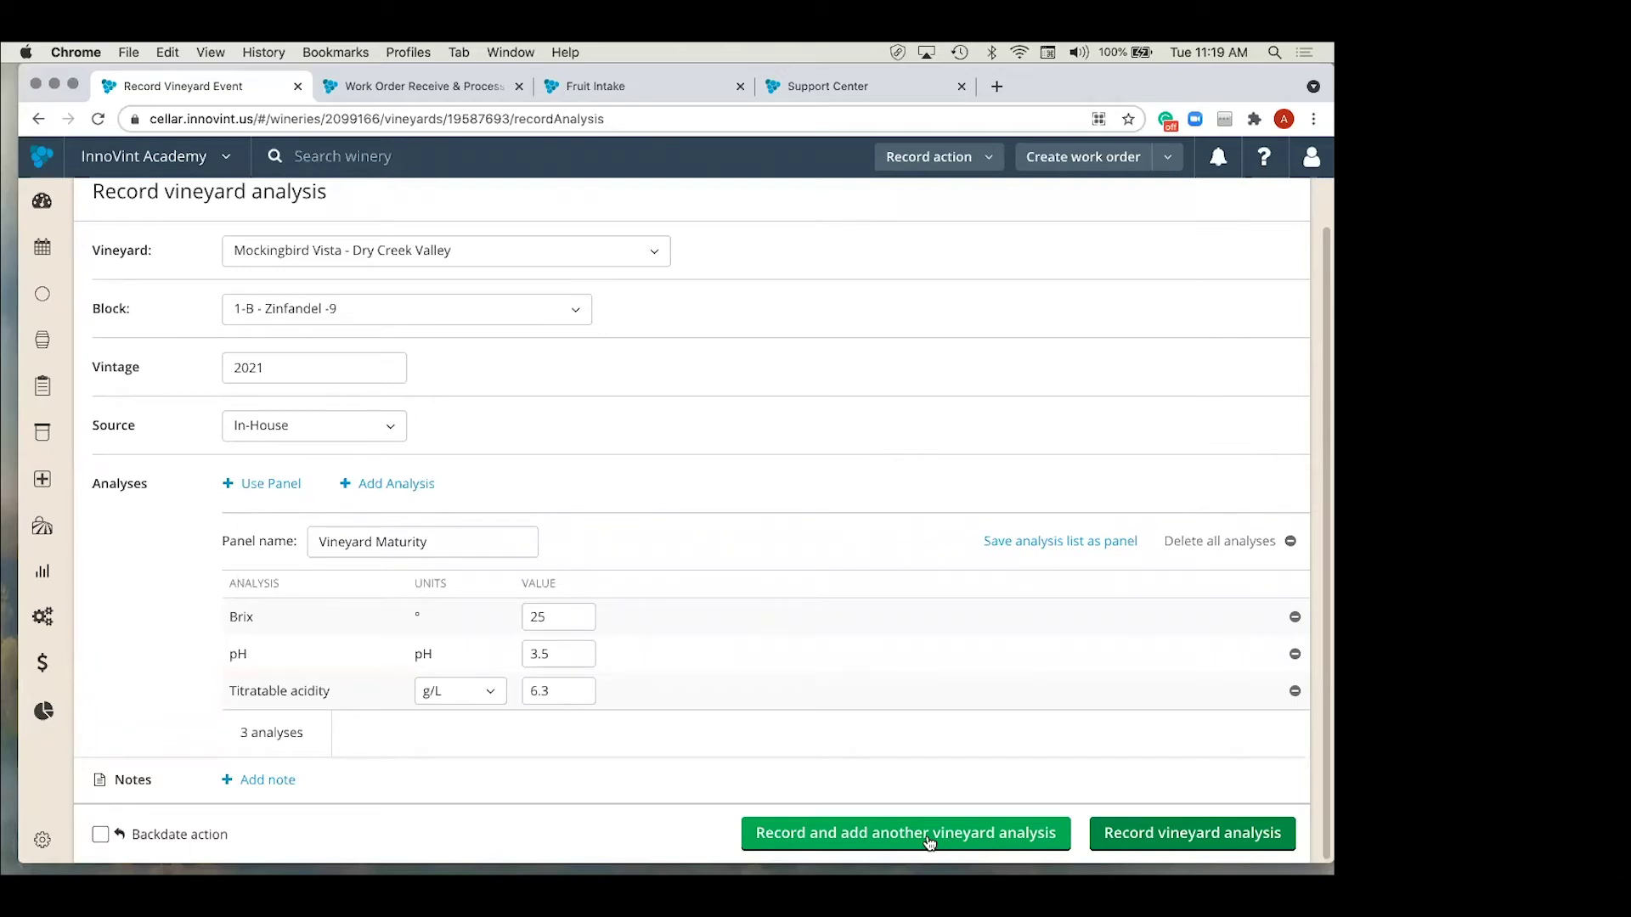
left_click(1219, 834)
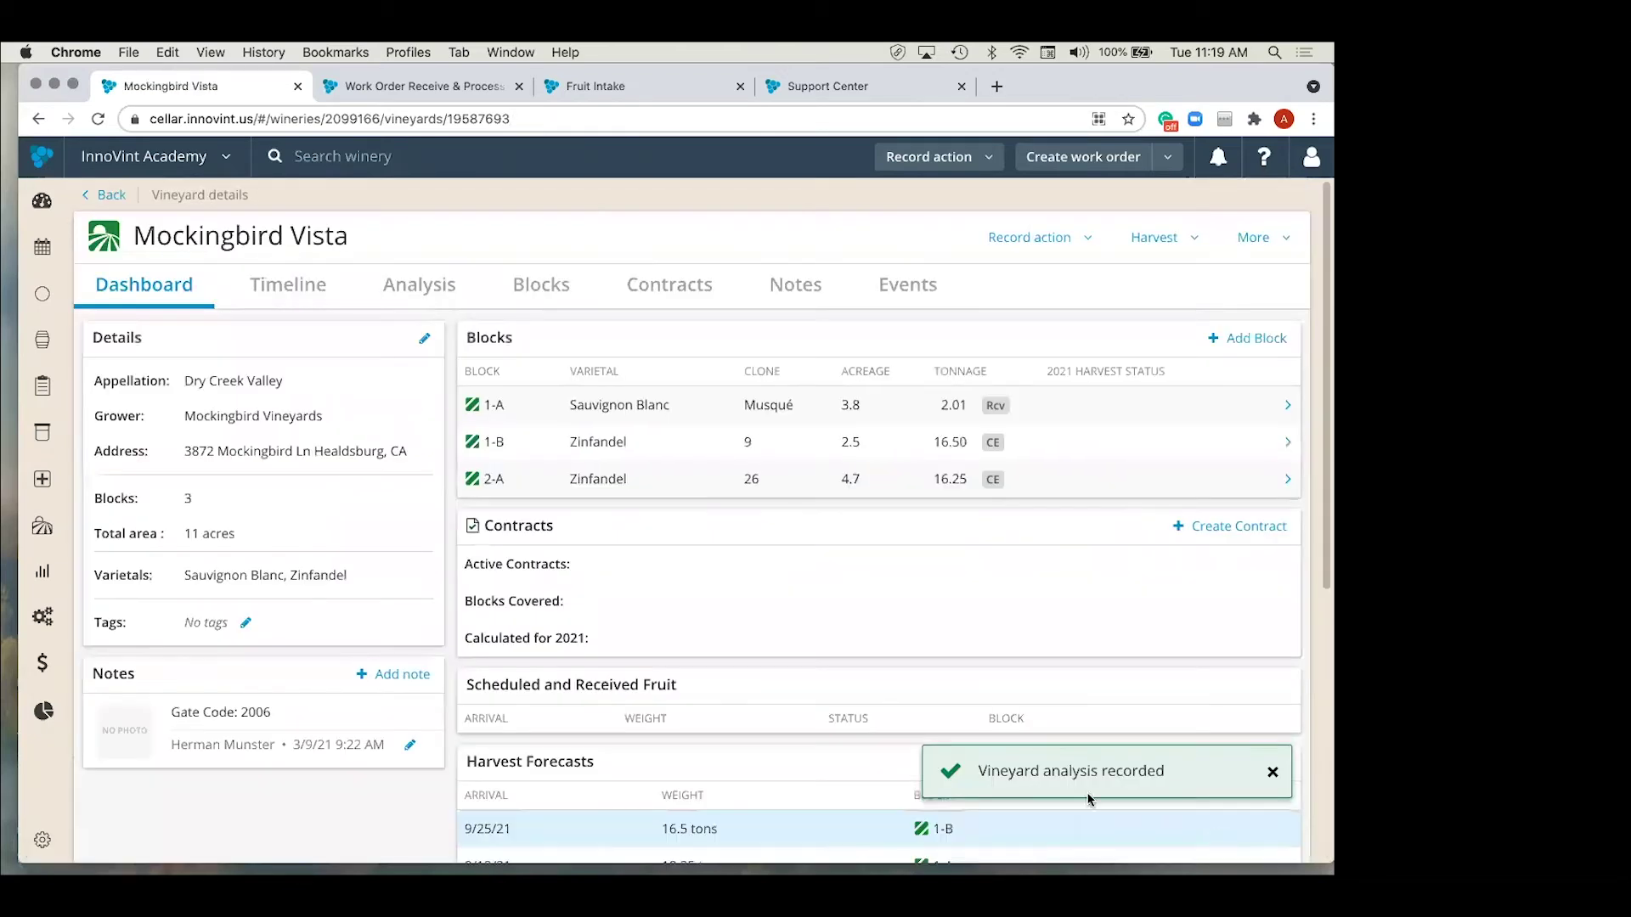
Step: Check the entries under Recent Analyses on the Mockingbird Vista dashboard
scroll(911, 671, "down", 3)
scroll(910, 671, "down", 3)
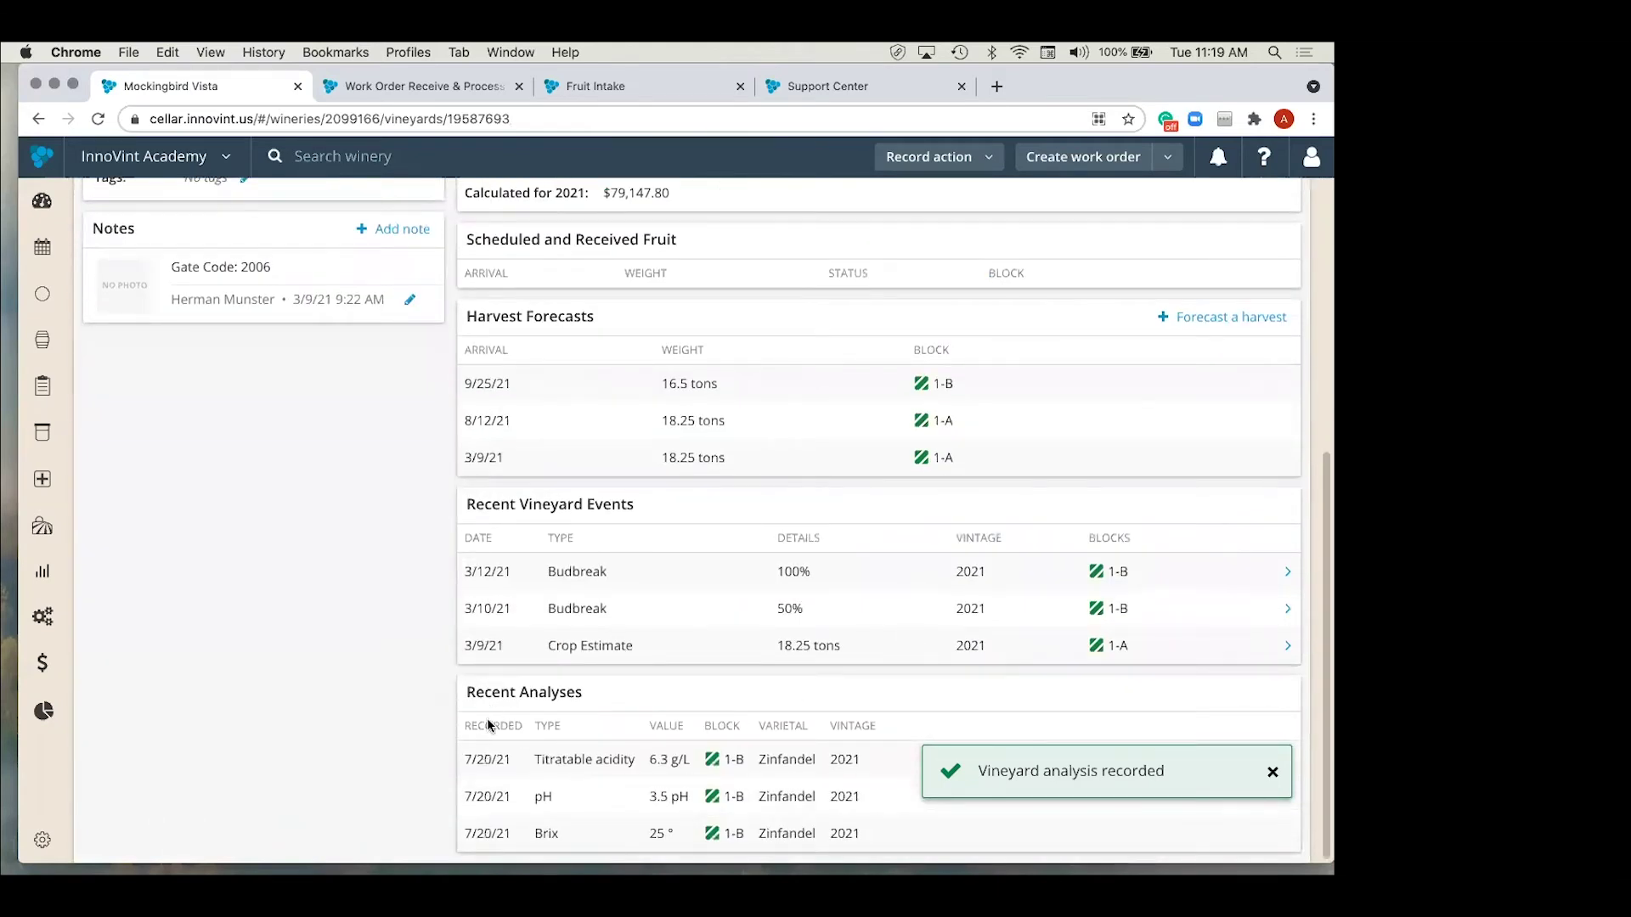
scroll(493, 760, "down", 2)
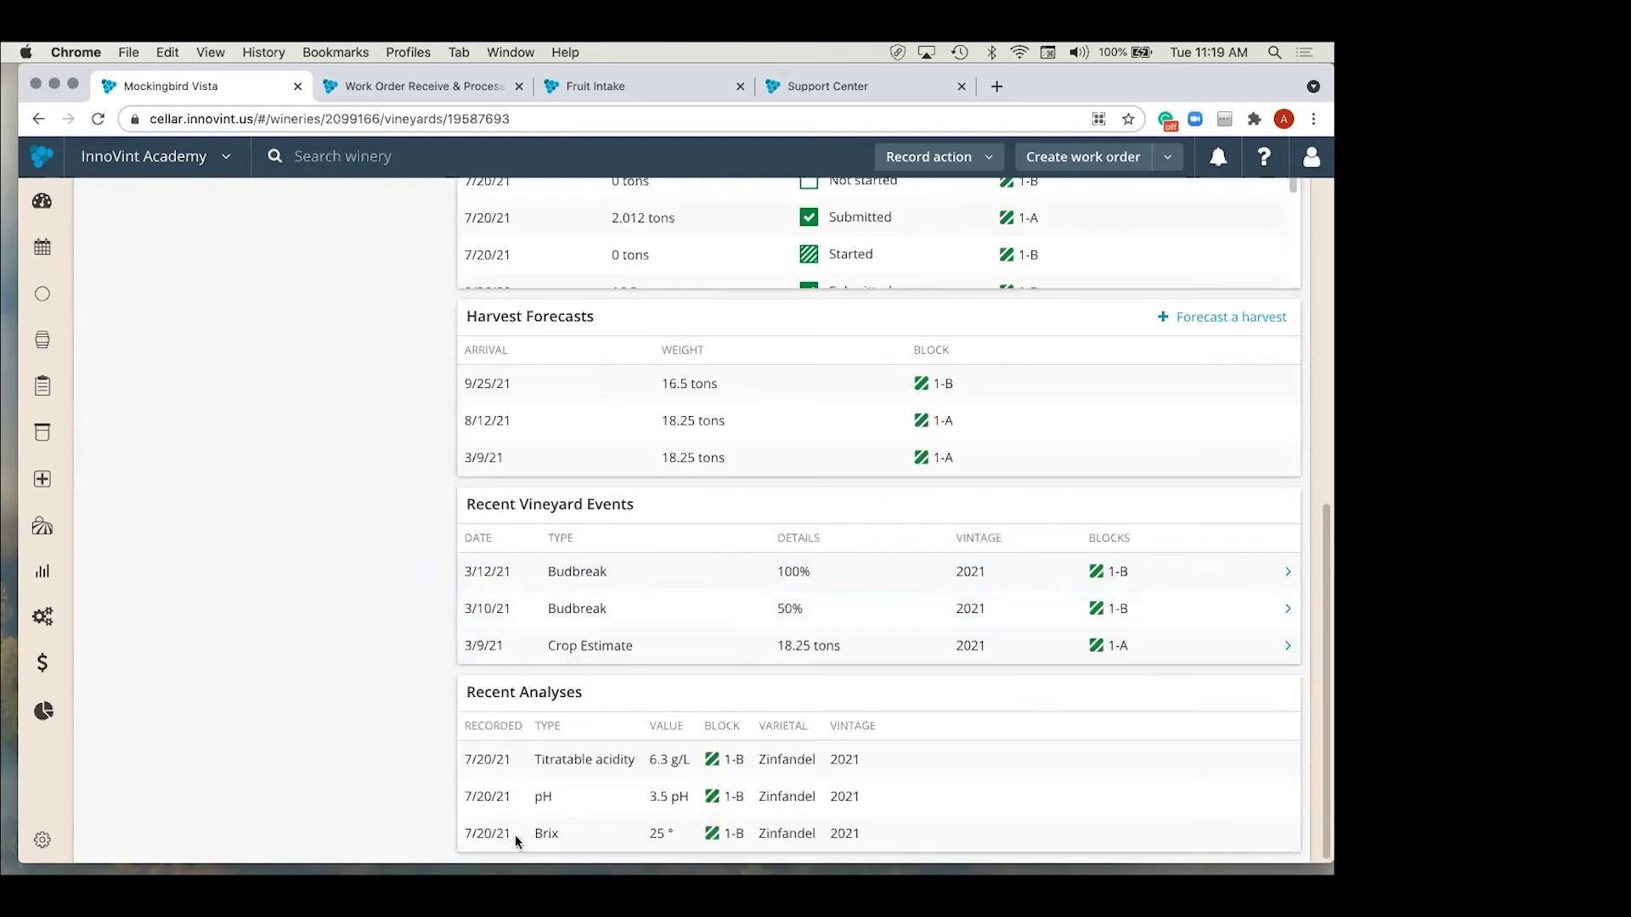
scroll(825, 696, "up", 8)
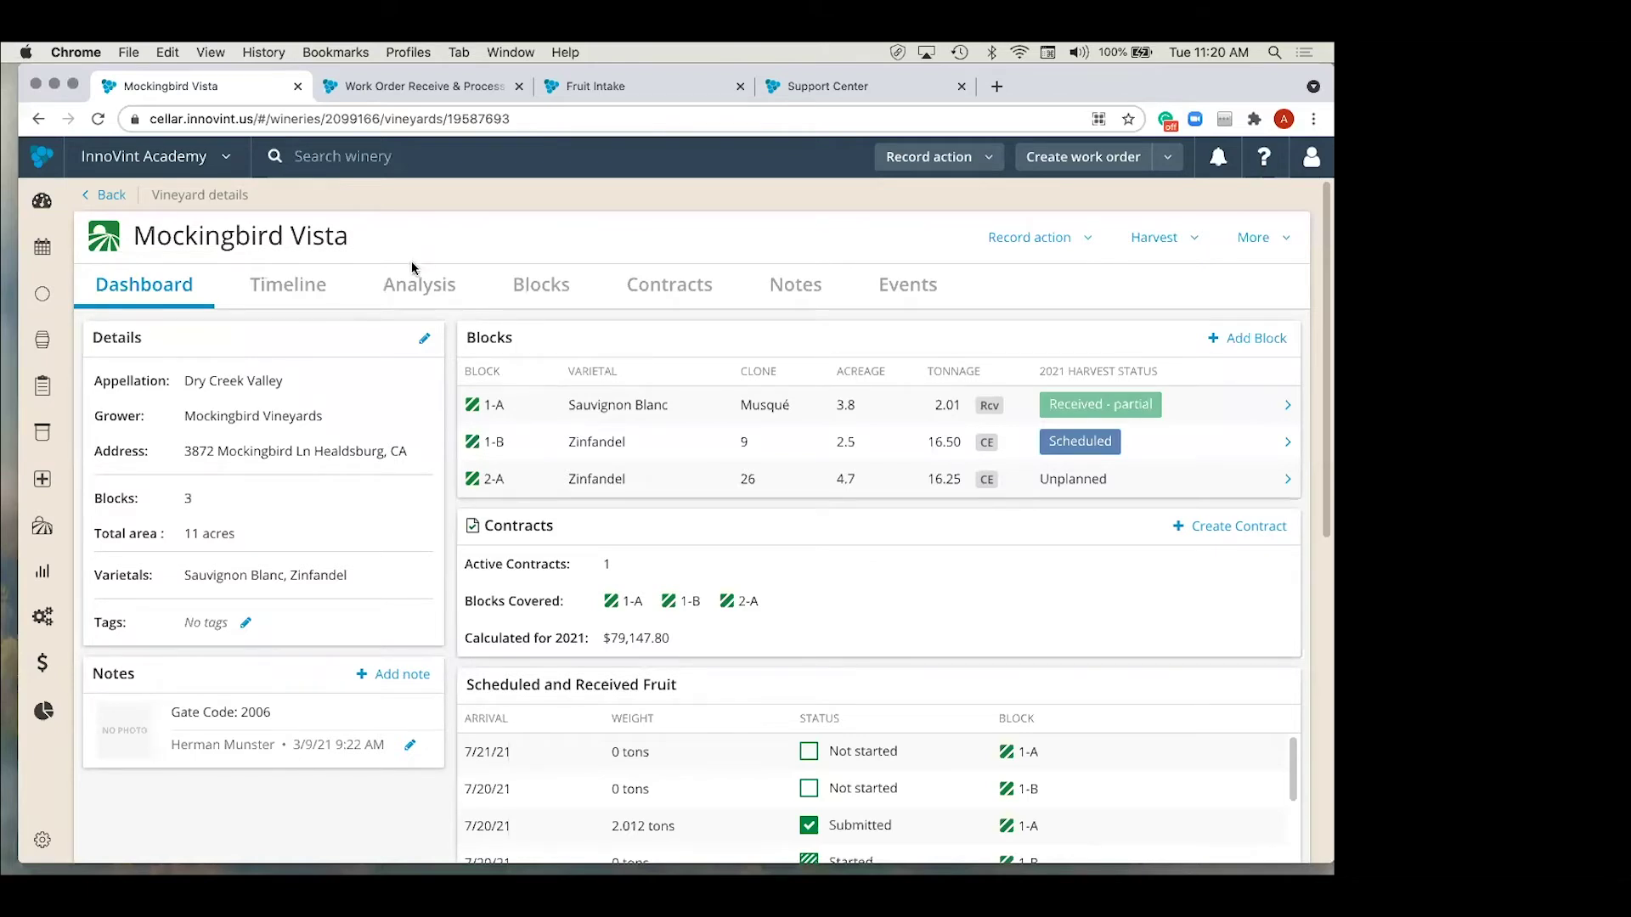
Step: Open the Grape Maturity custom report from the Vineyard Dashboard
mouse_move(75, 573)
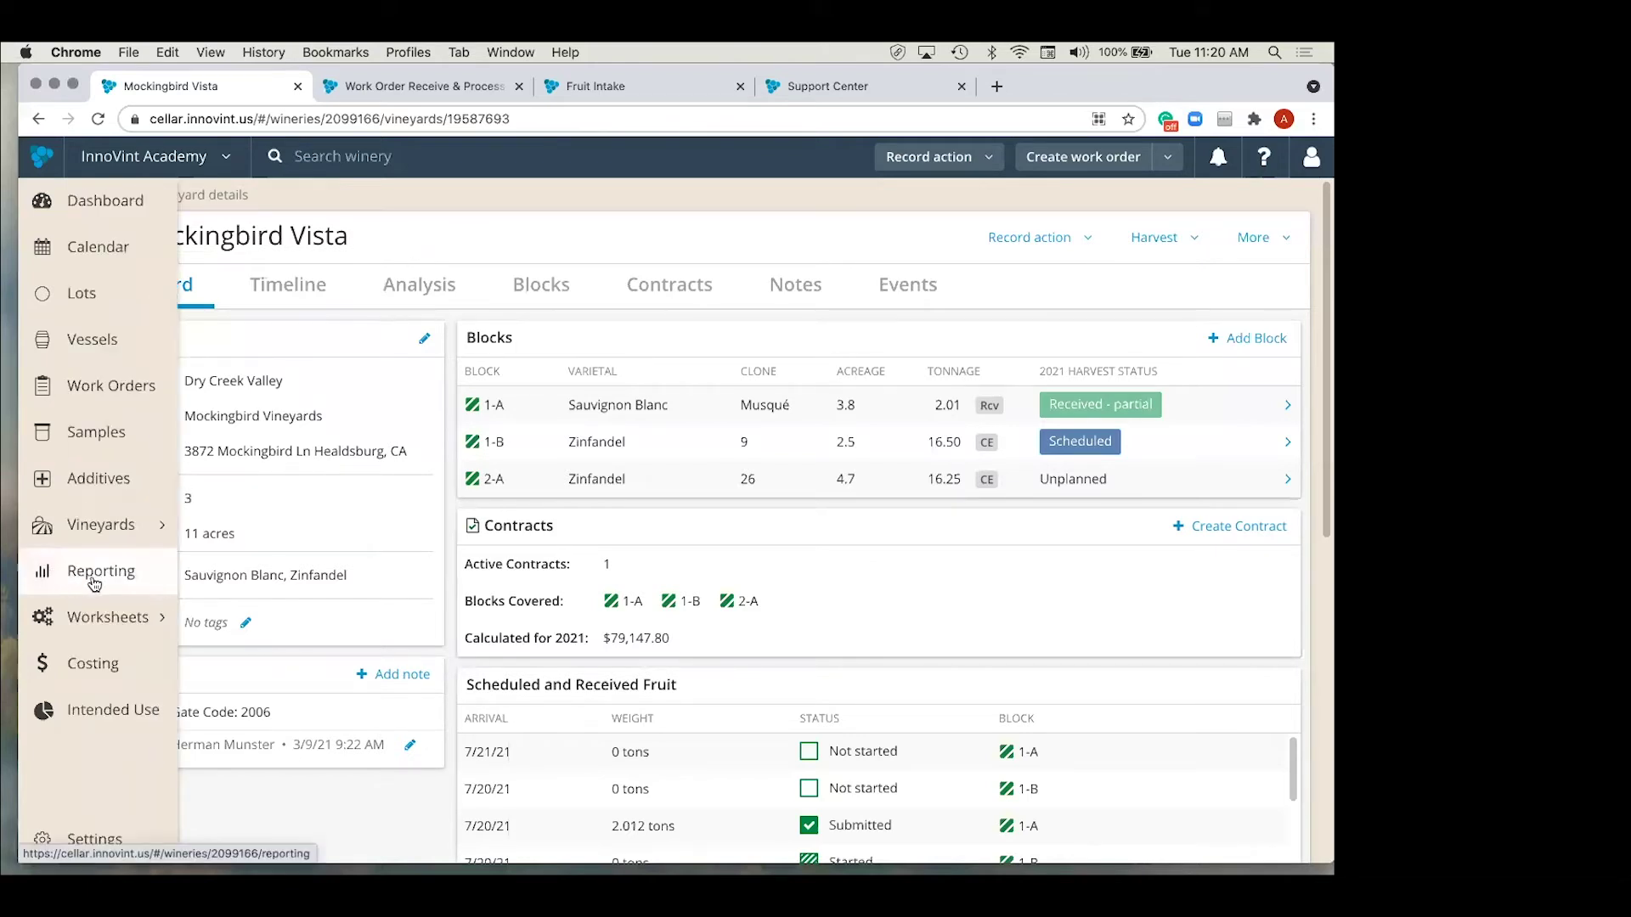
mouse_move(86, 536)
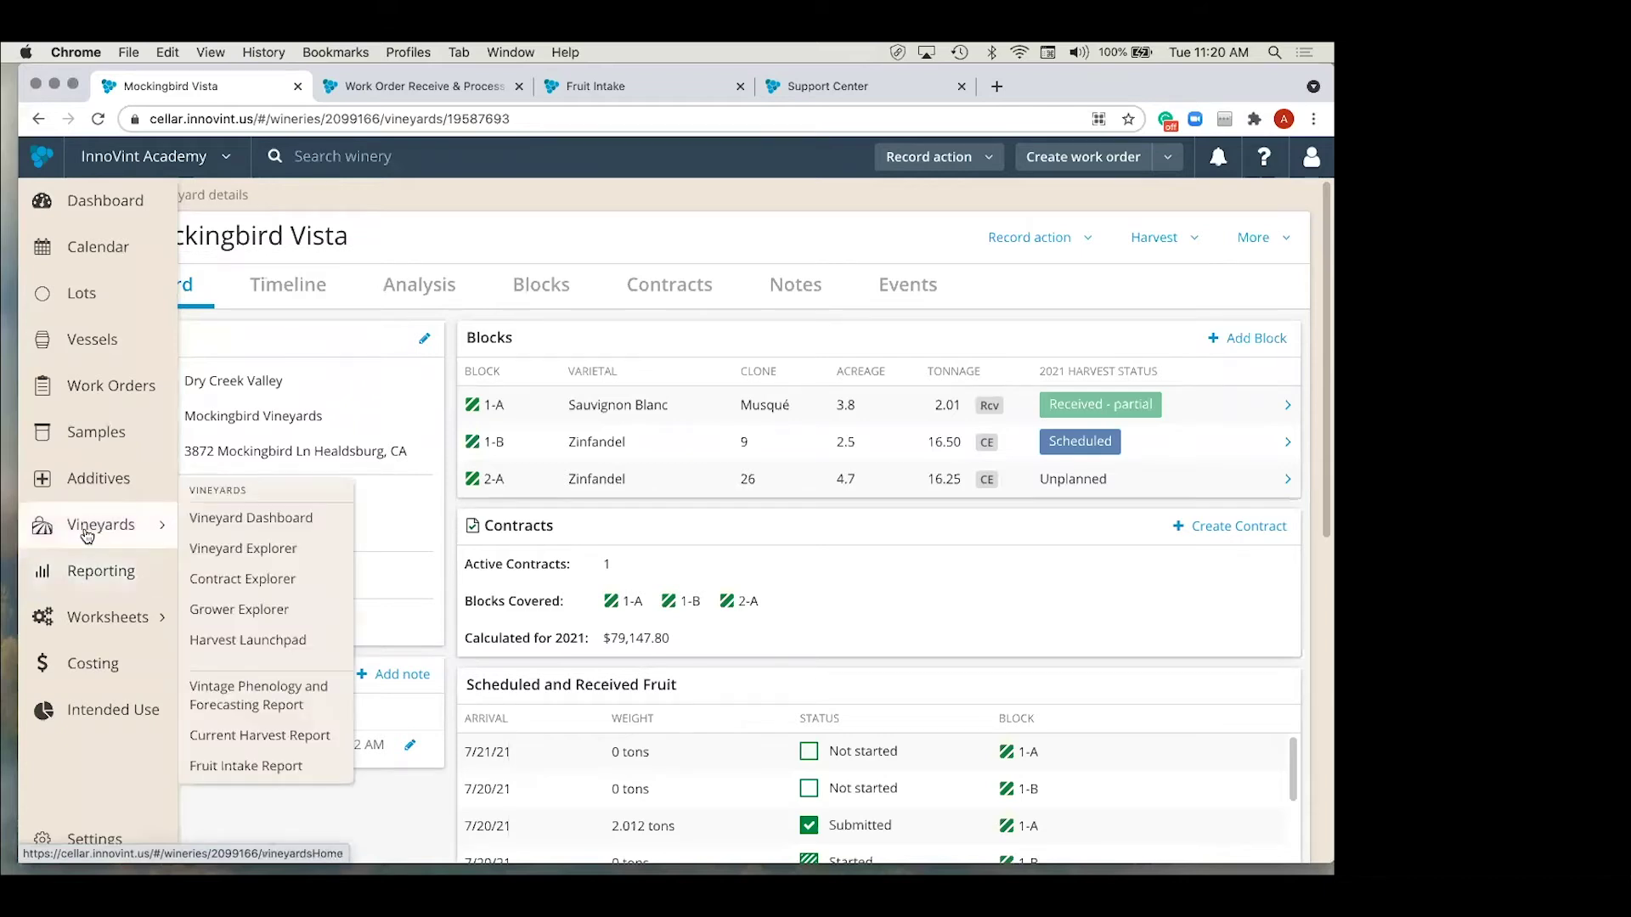
left_click(235, 521)
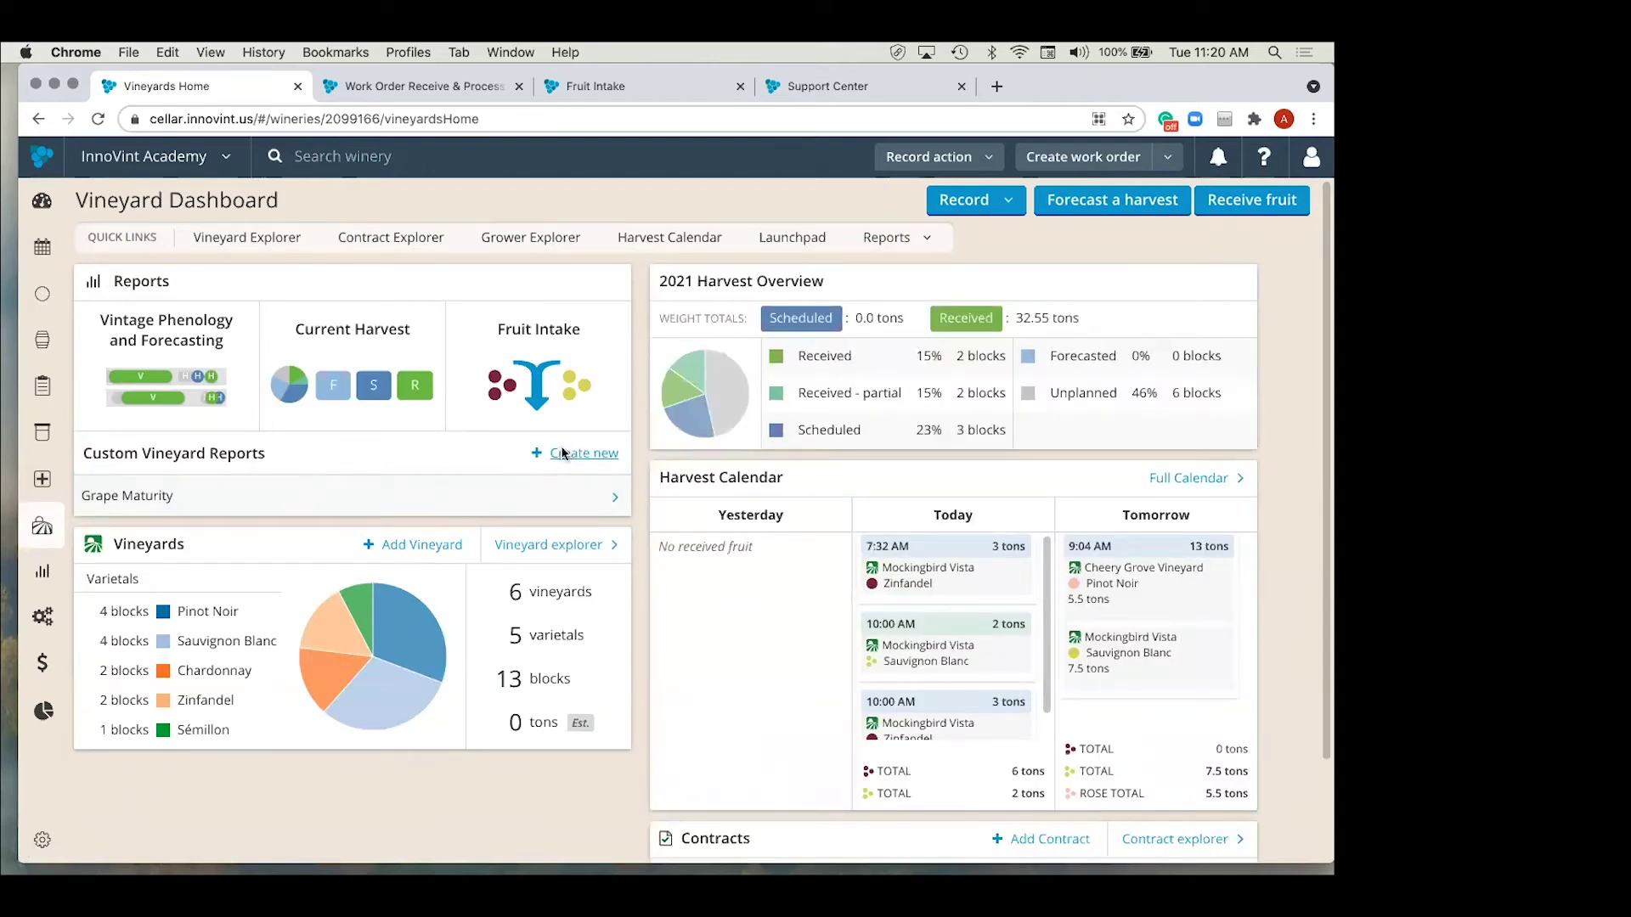
left_click(240, 504)
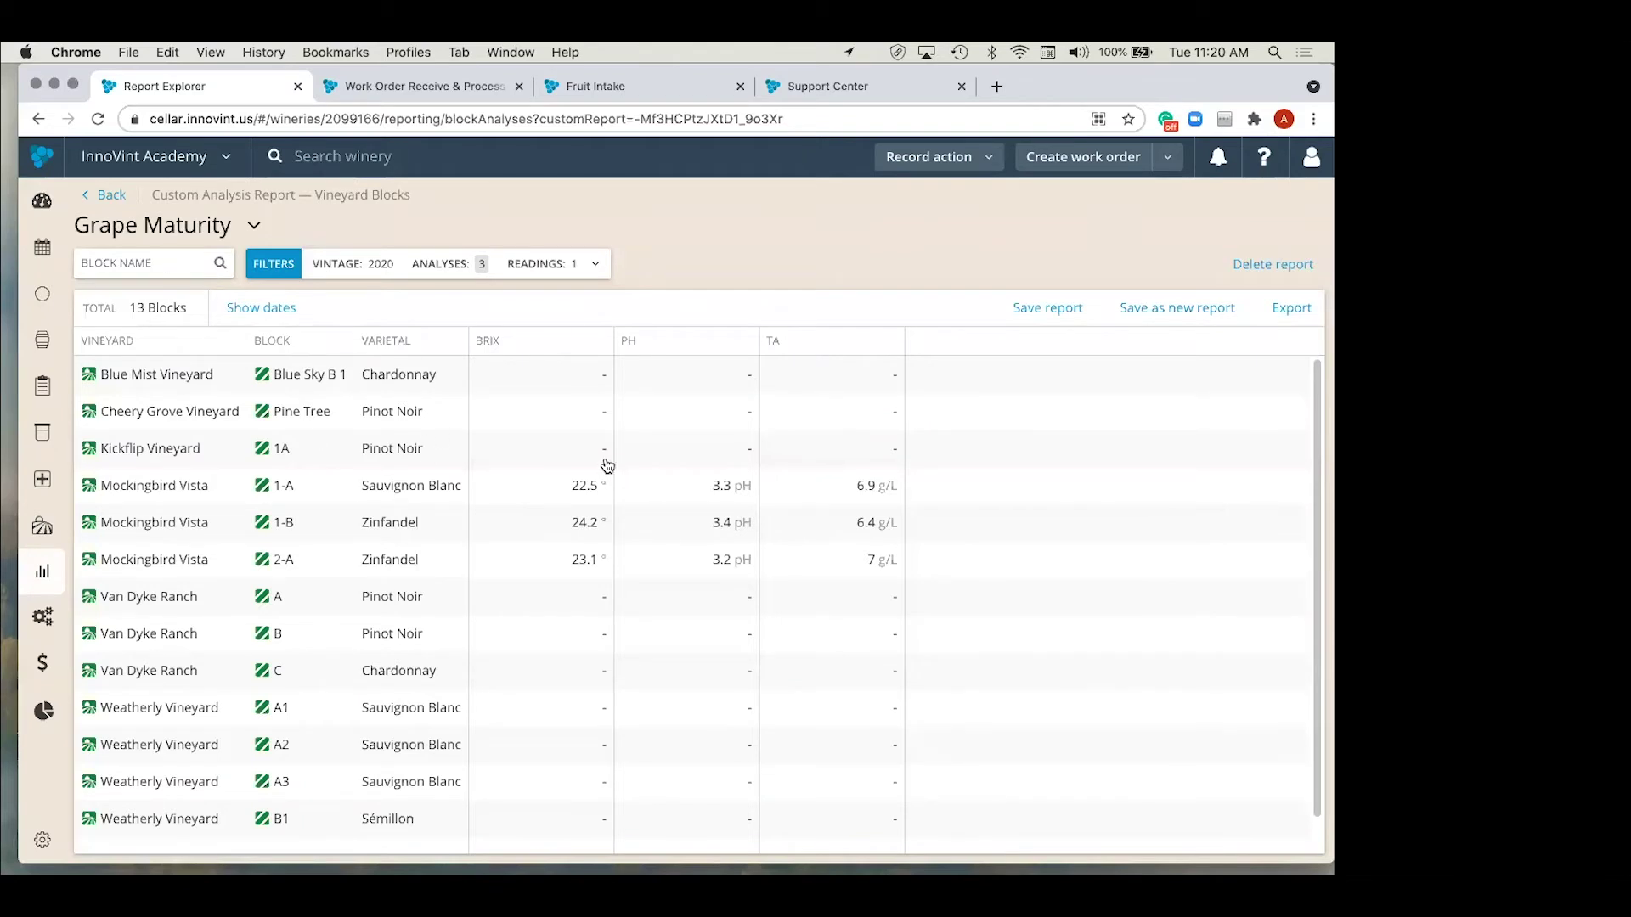
Step: Examine the Grape Maturity report's filters, including the choices for the number of readings, and close them
left_click(553, 263)
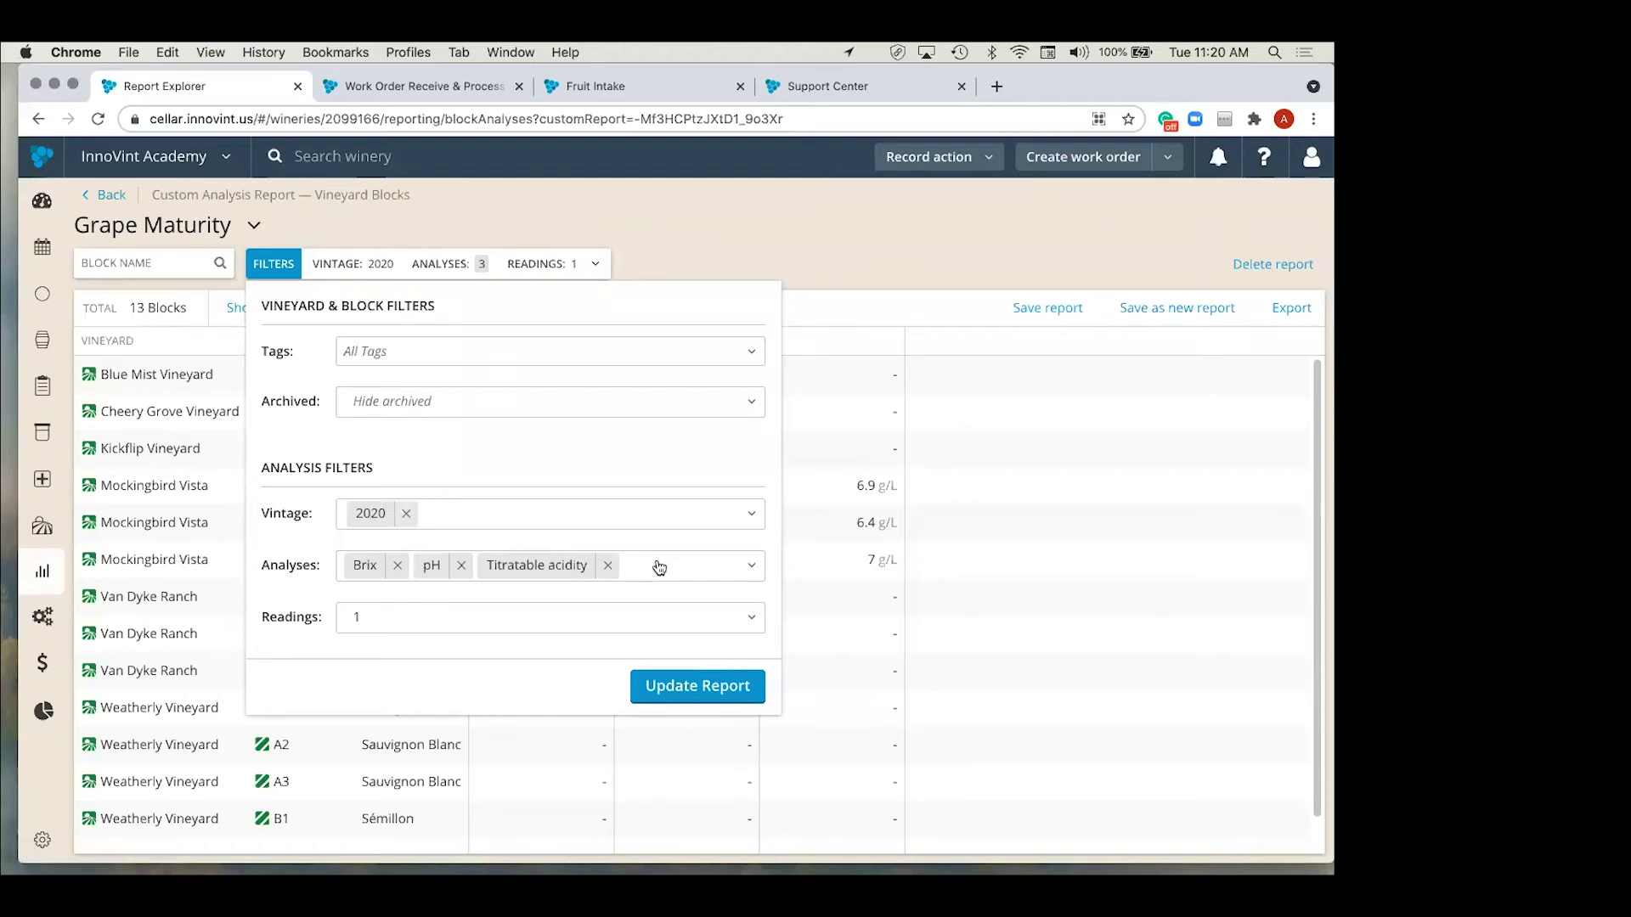
left_click(622, 618)
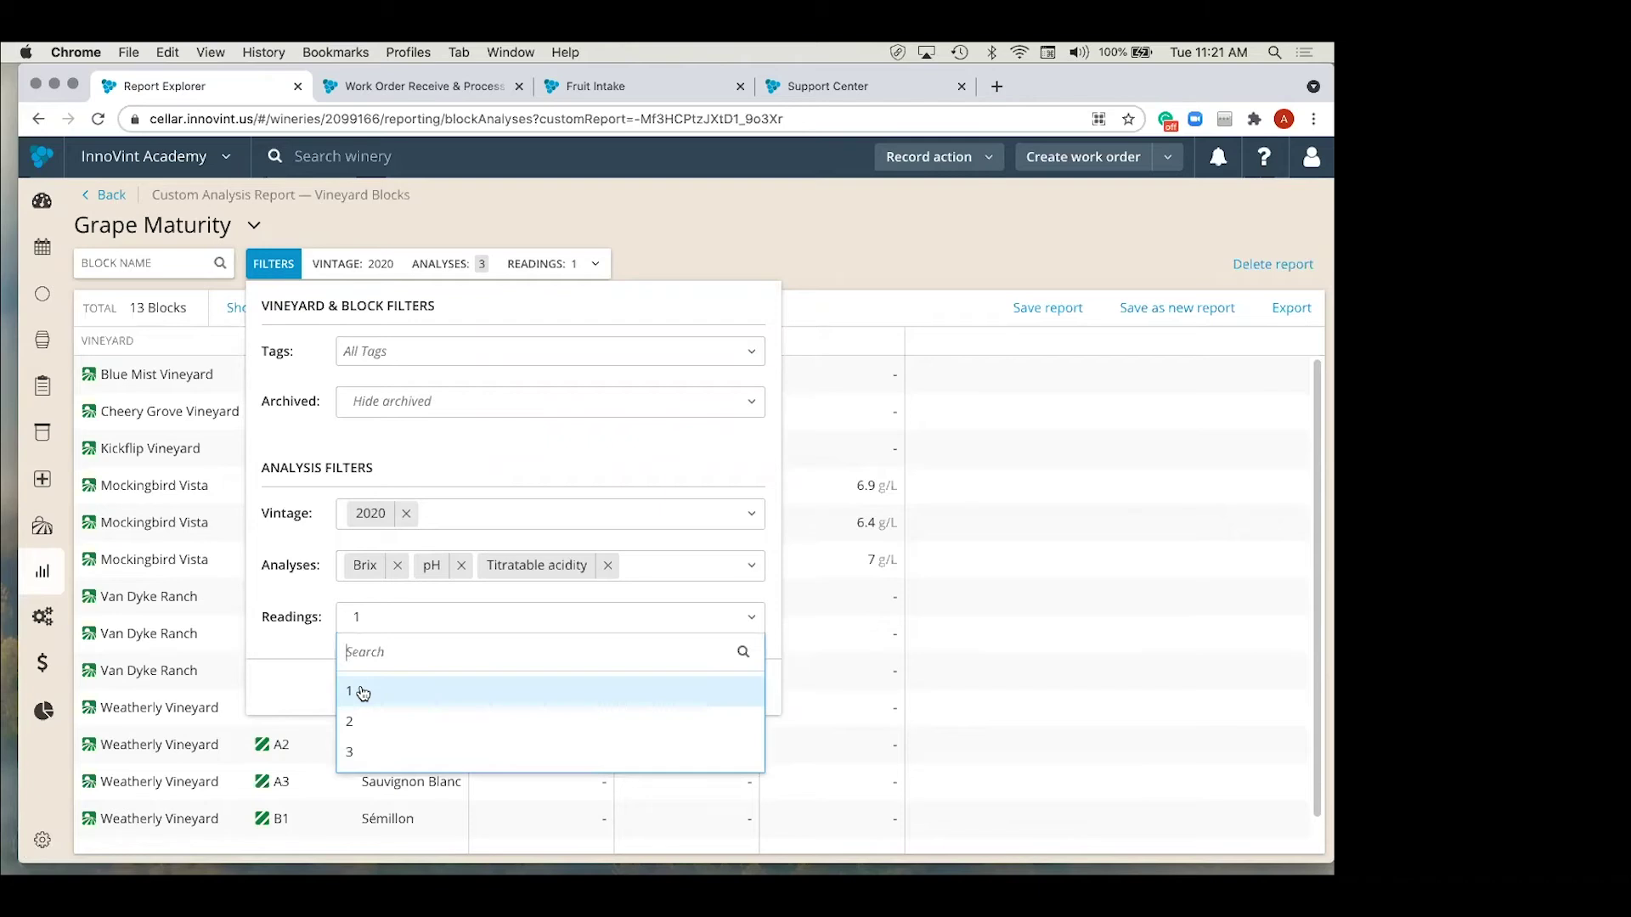
left_click(724, 243)
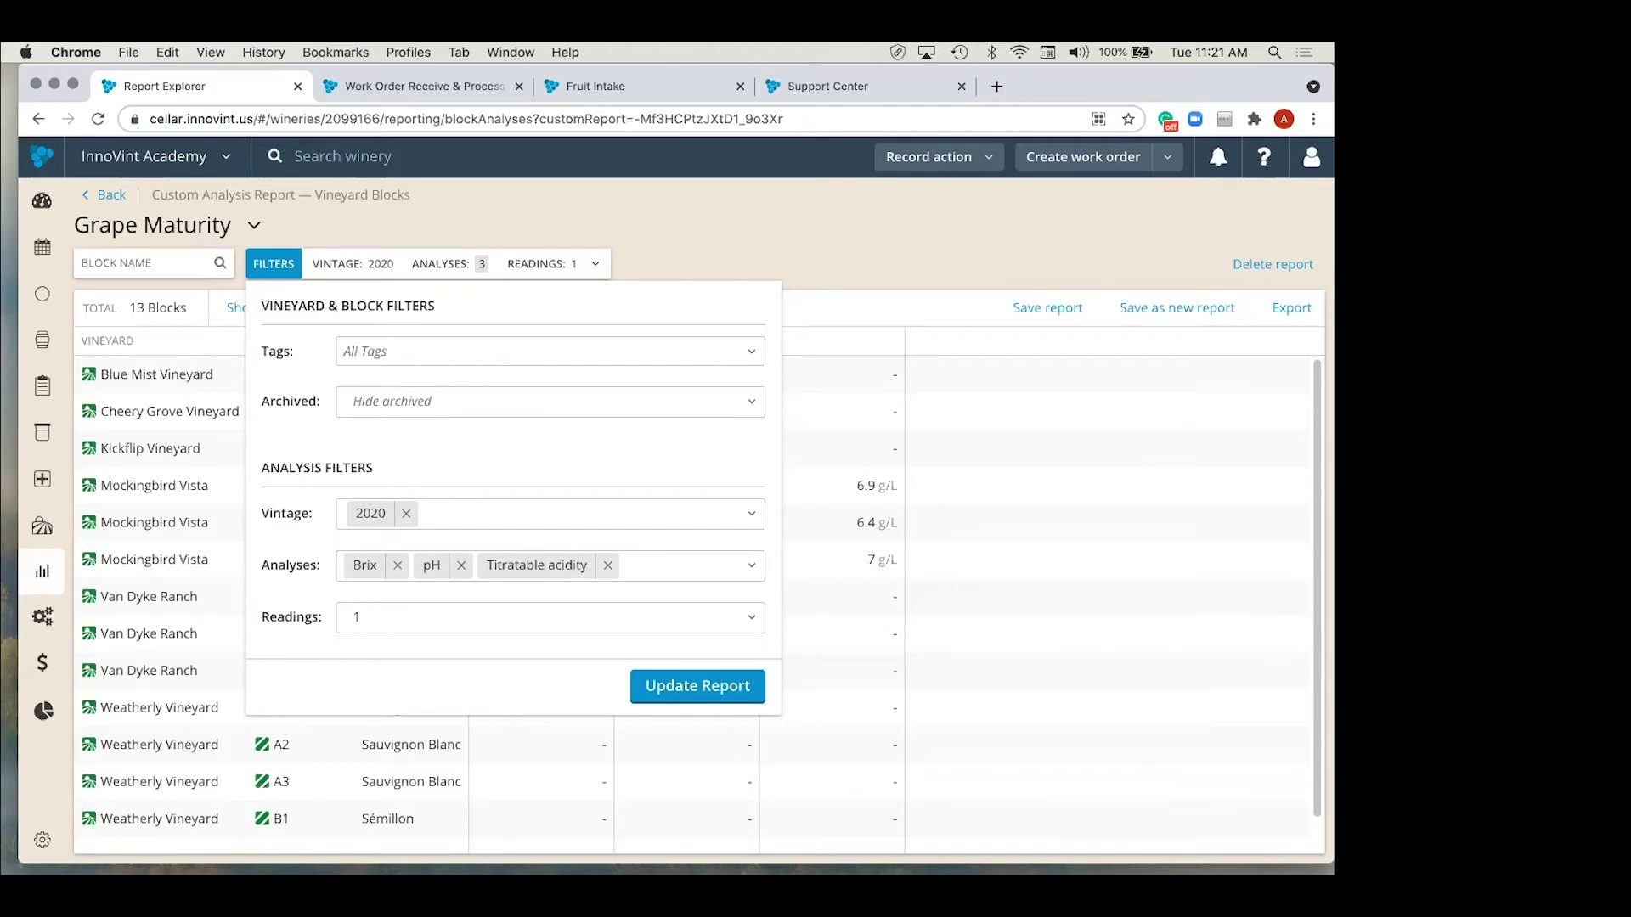
left_click(885, 197)
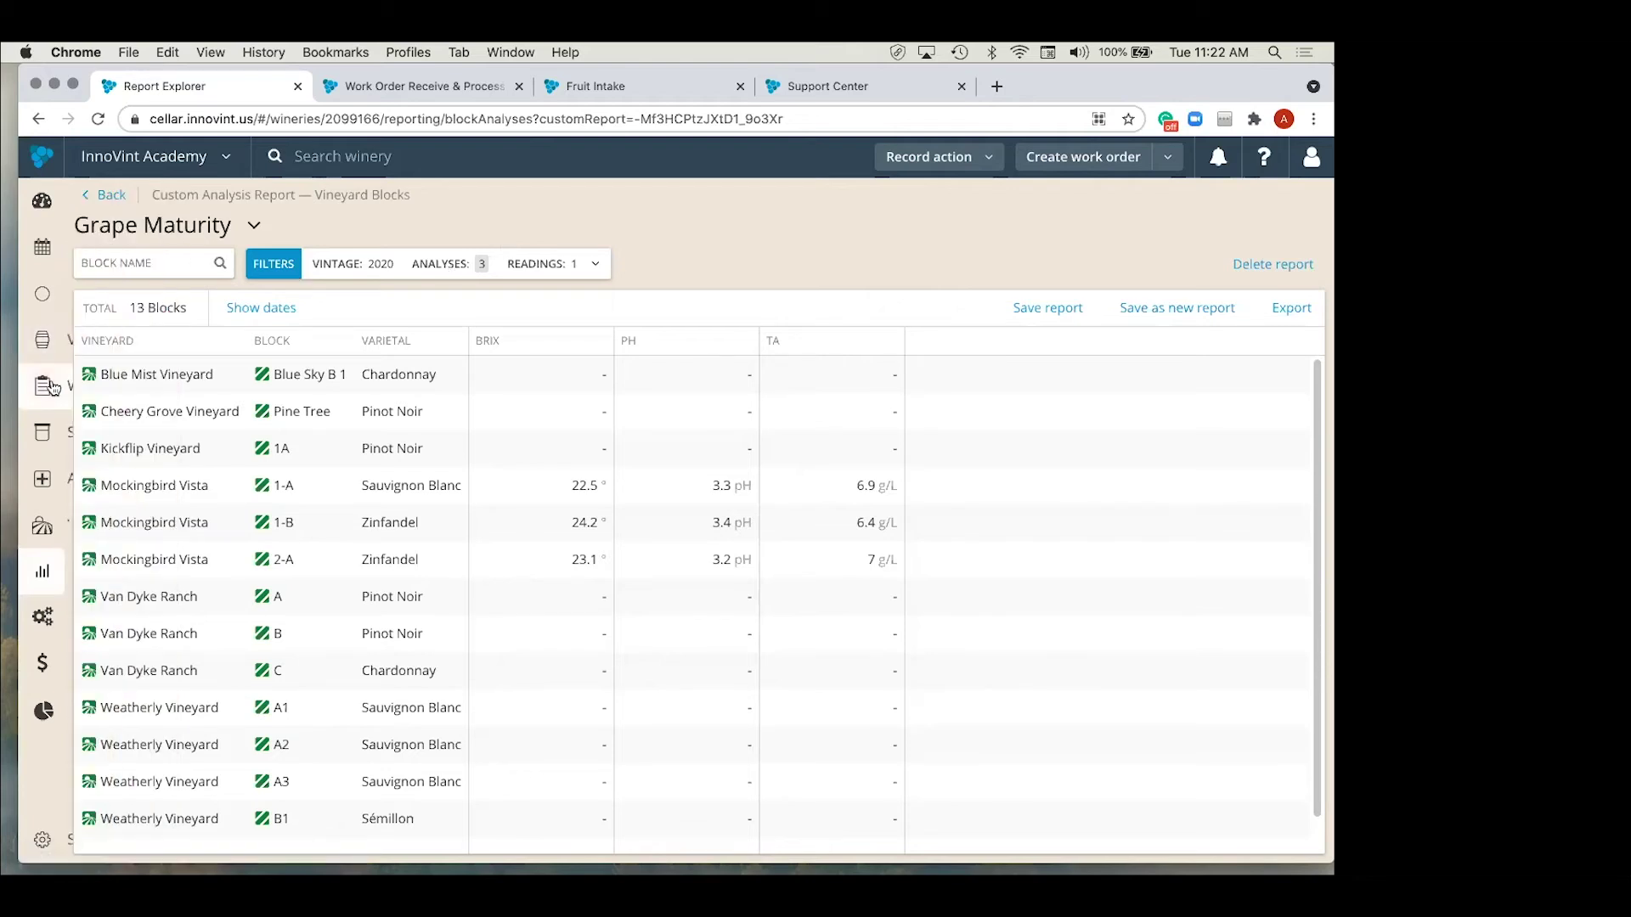
Step: Open the Work Order Explorer and examine the templates offered for creating a work order
left_click(81, 389)
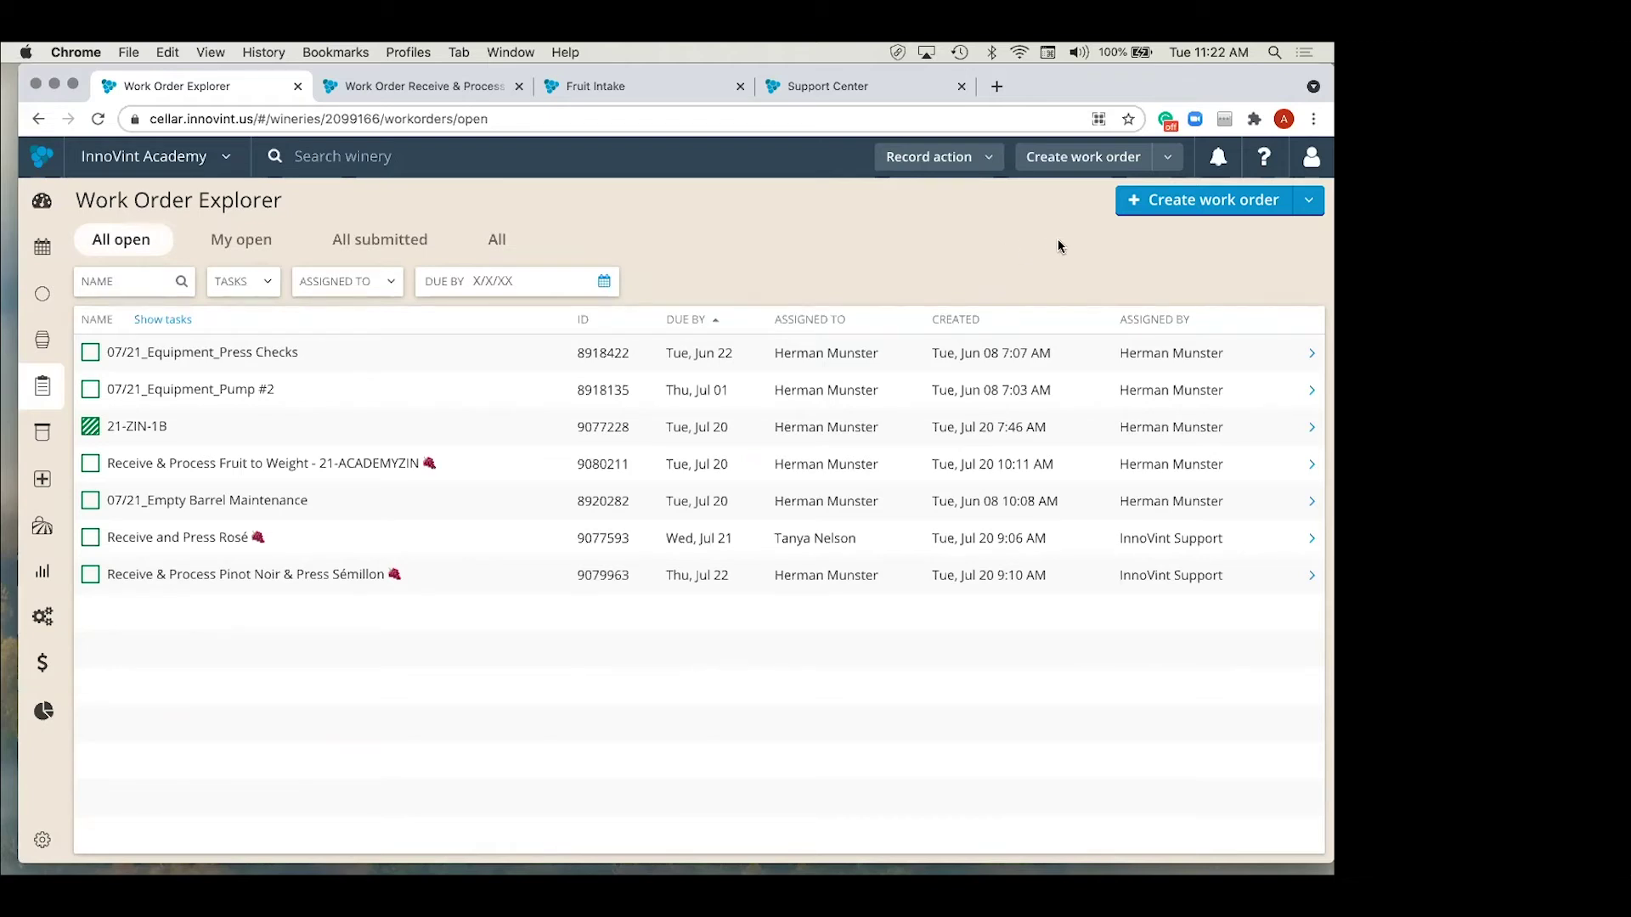
left_click(1167, 156)
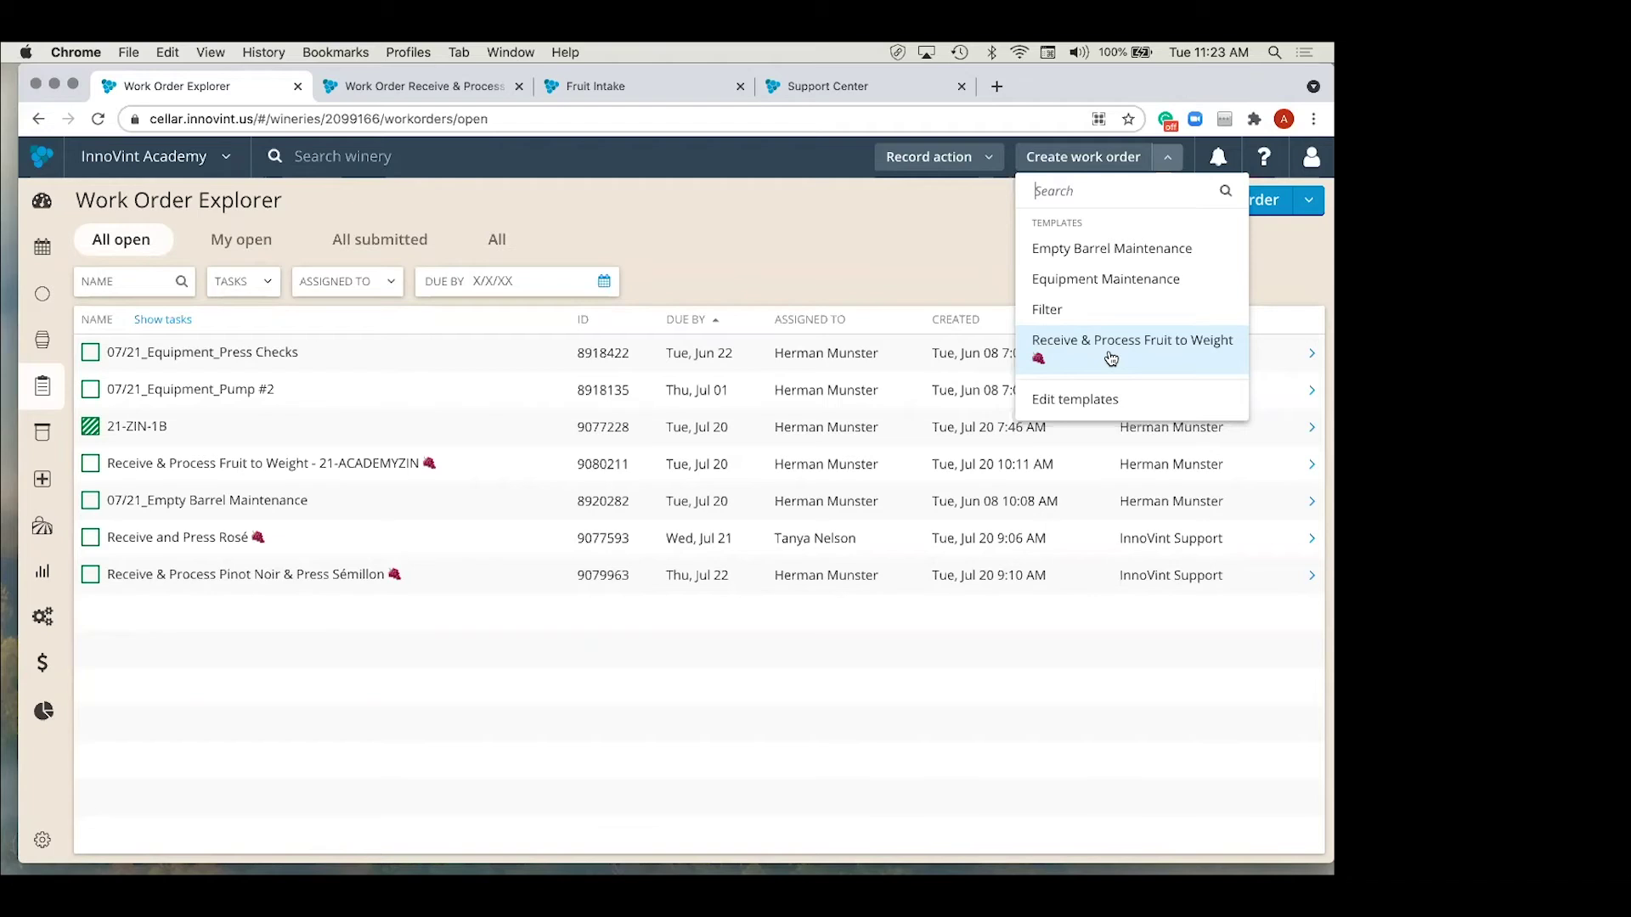
left_click(876, 284)
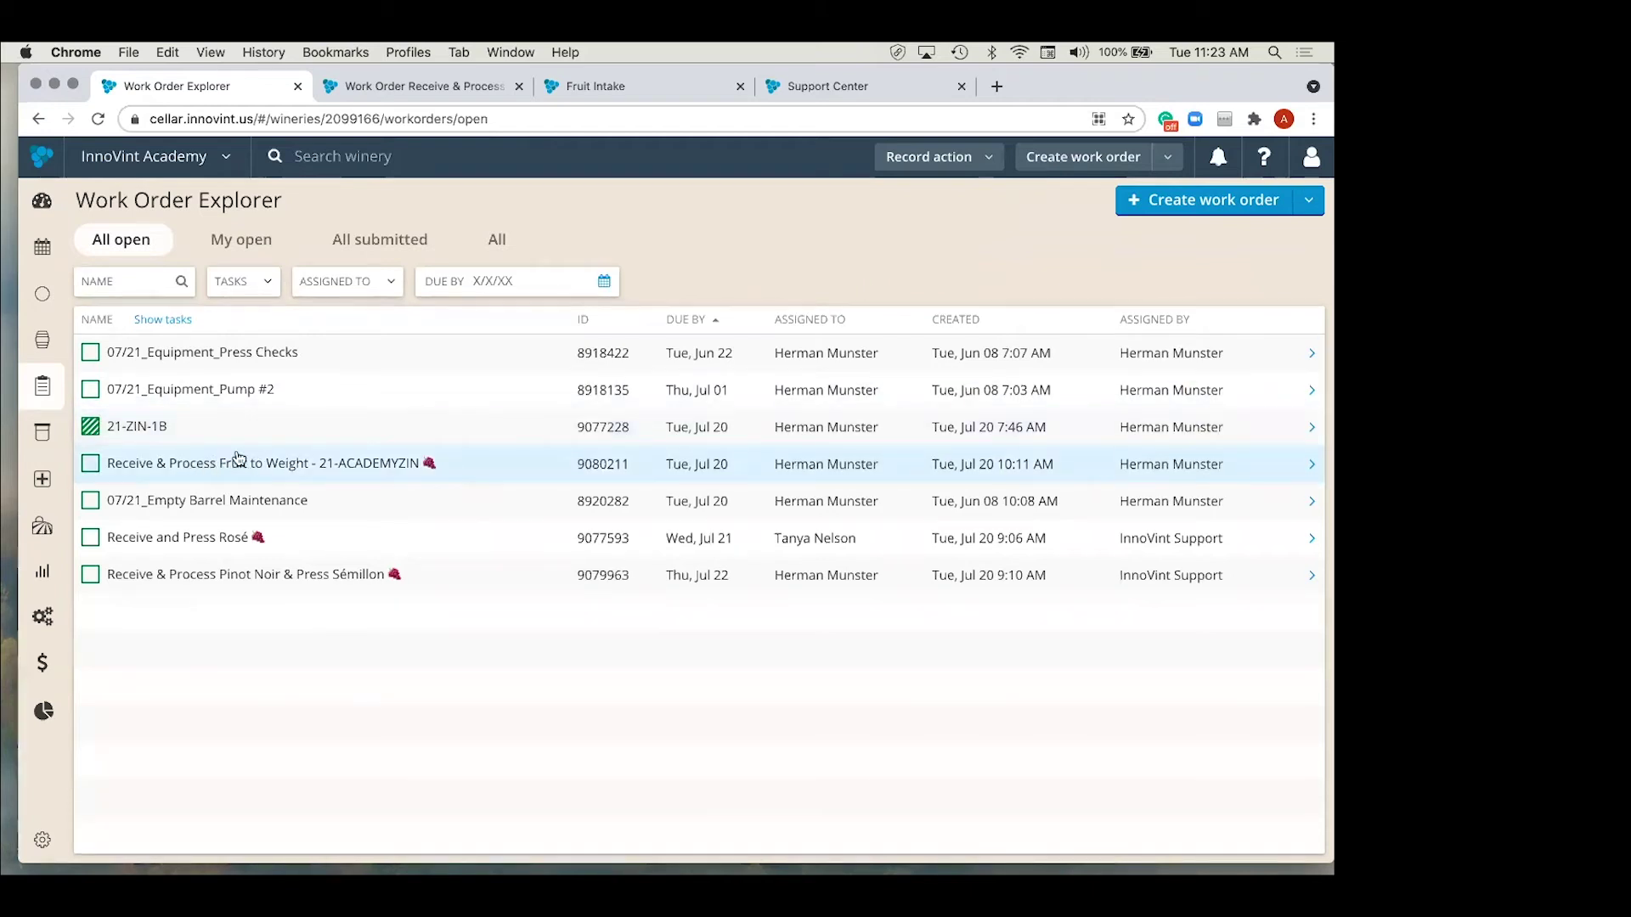
Step: Open the July 2021 calendar and review its Activity view, followed by the scheduled fruit and daily tonnage totals in its Harvest view
mouse_move(59, 399)
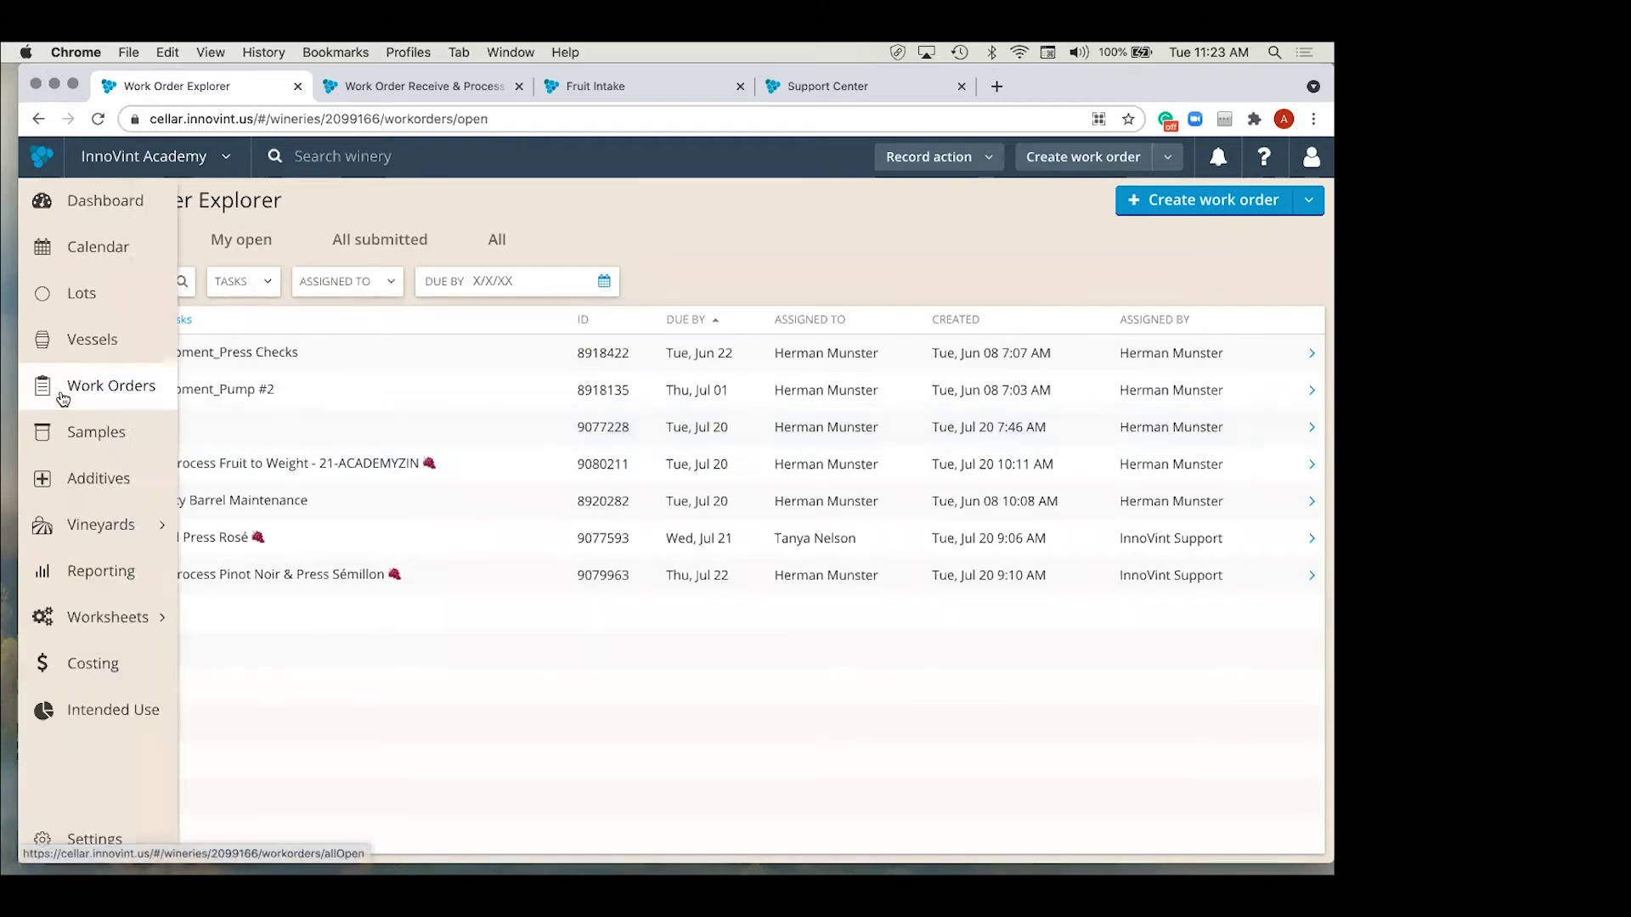
left_click(99, 248)
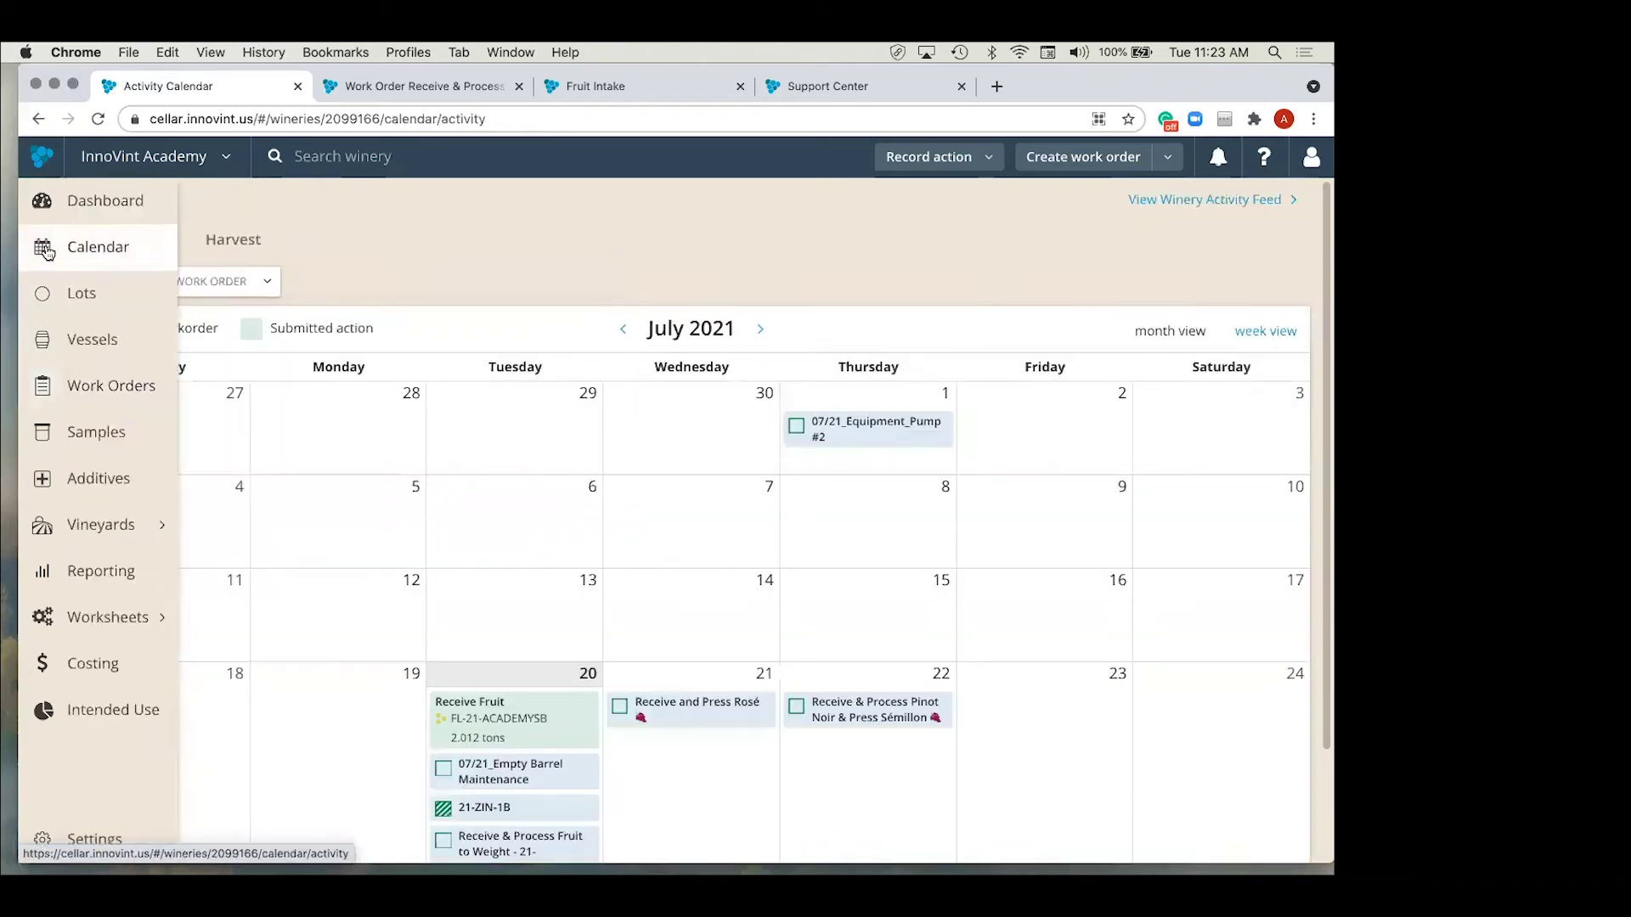
scroll(476, 222, "down", 2)
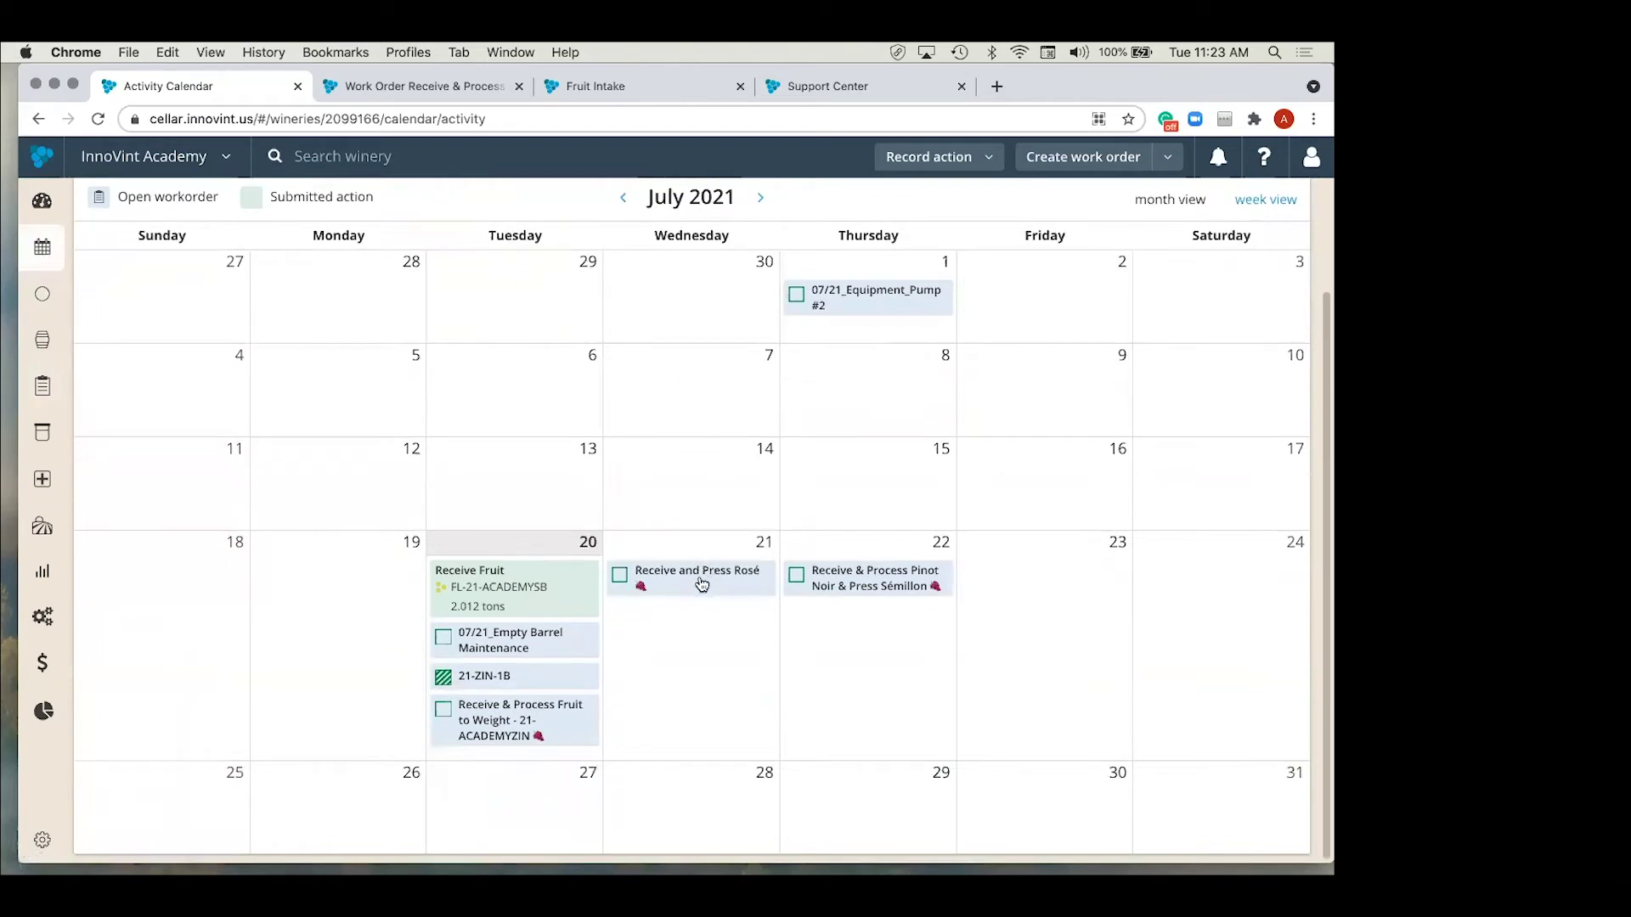
mouse_move(701, 583)
left_mouse_down()
mouse_move(731, 633)
mouse_move(884, 633)
mouse_move(747, 662)
mouse_move(696, 584)
left_mouse_up()
scroll(431, 527, "up", 3)
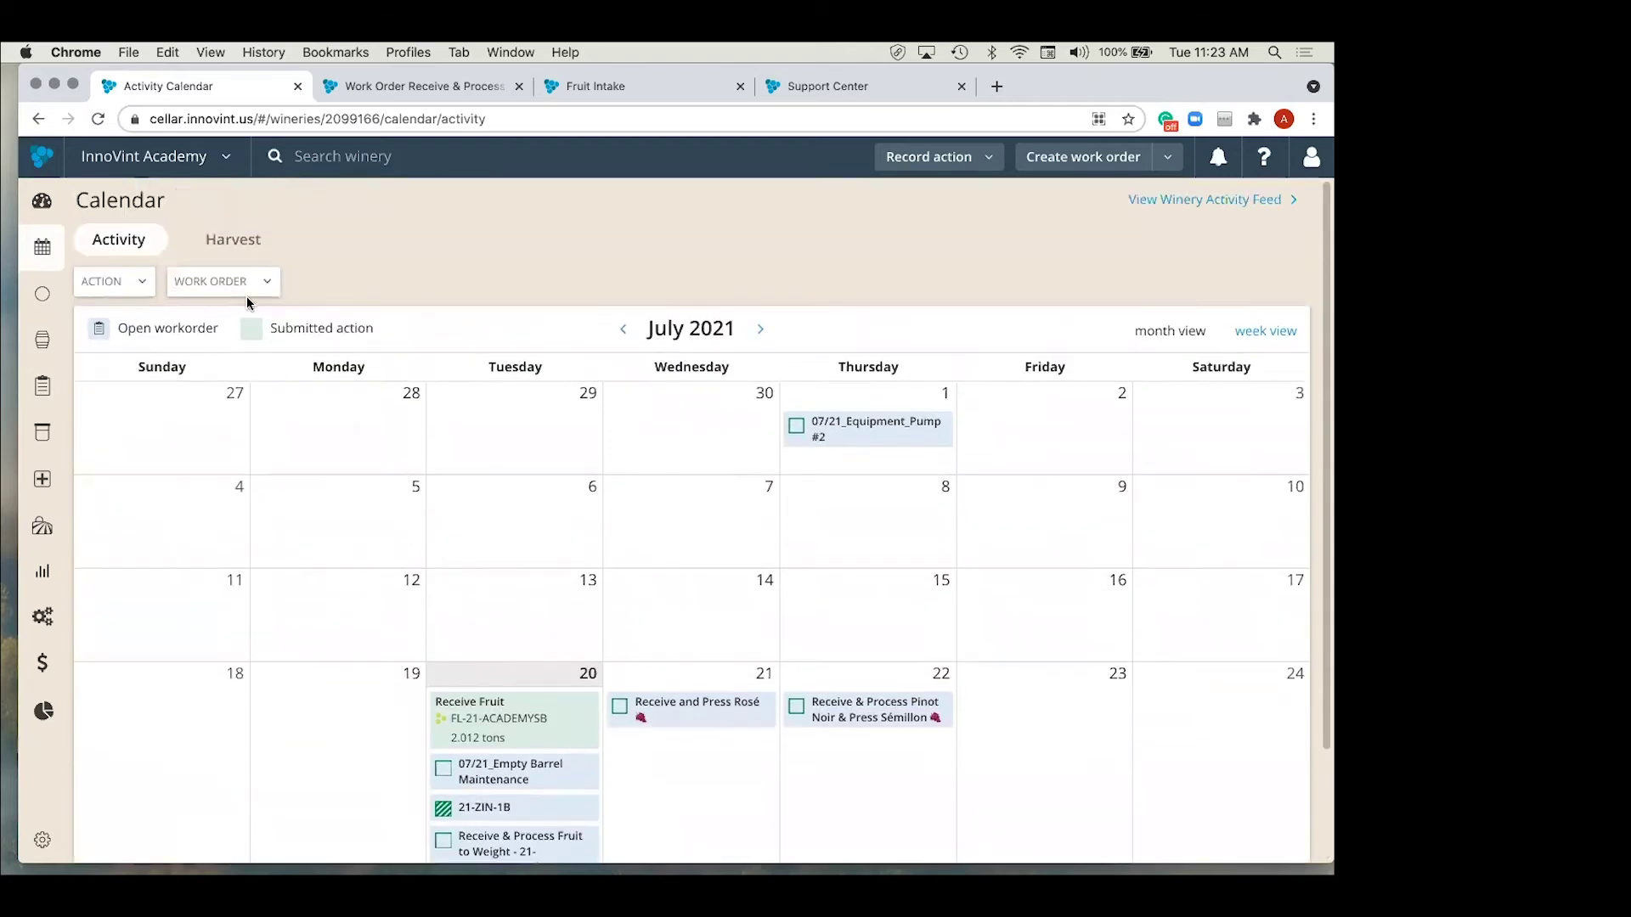
left_click(235, 241)
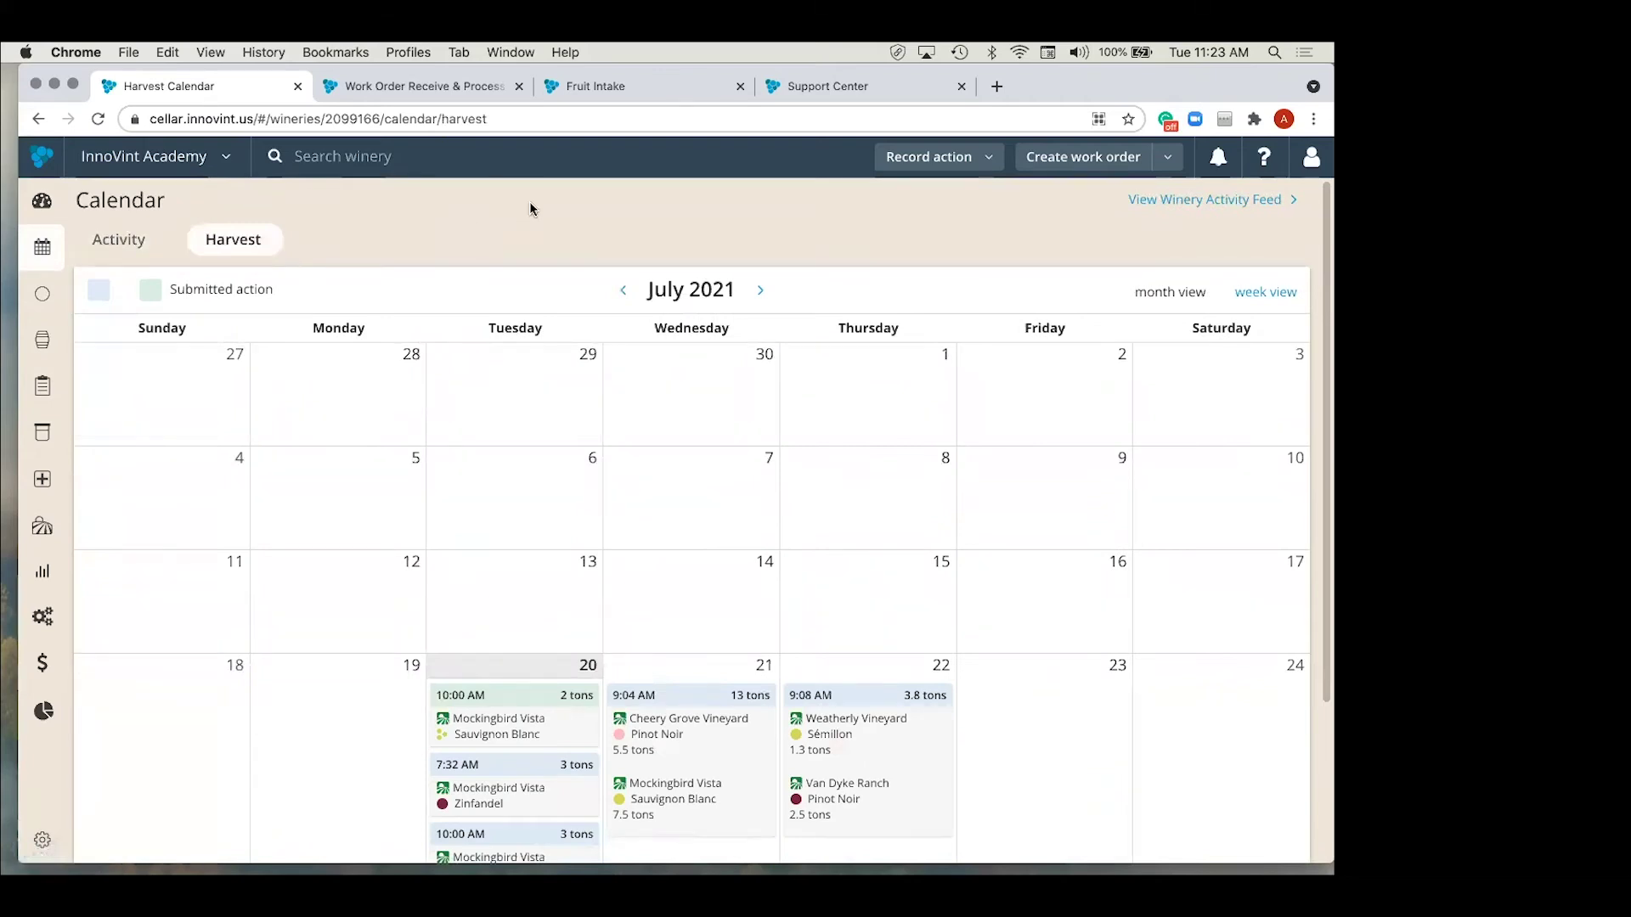
scroll(531, 209, "down", 4)
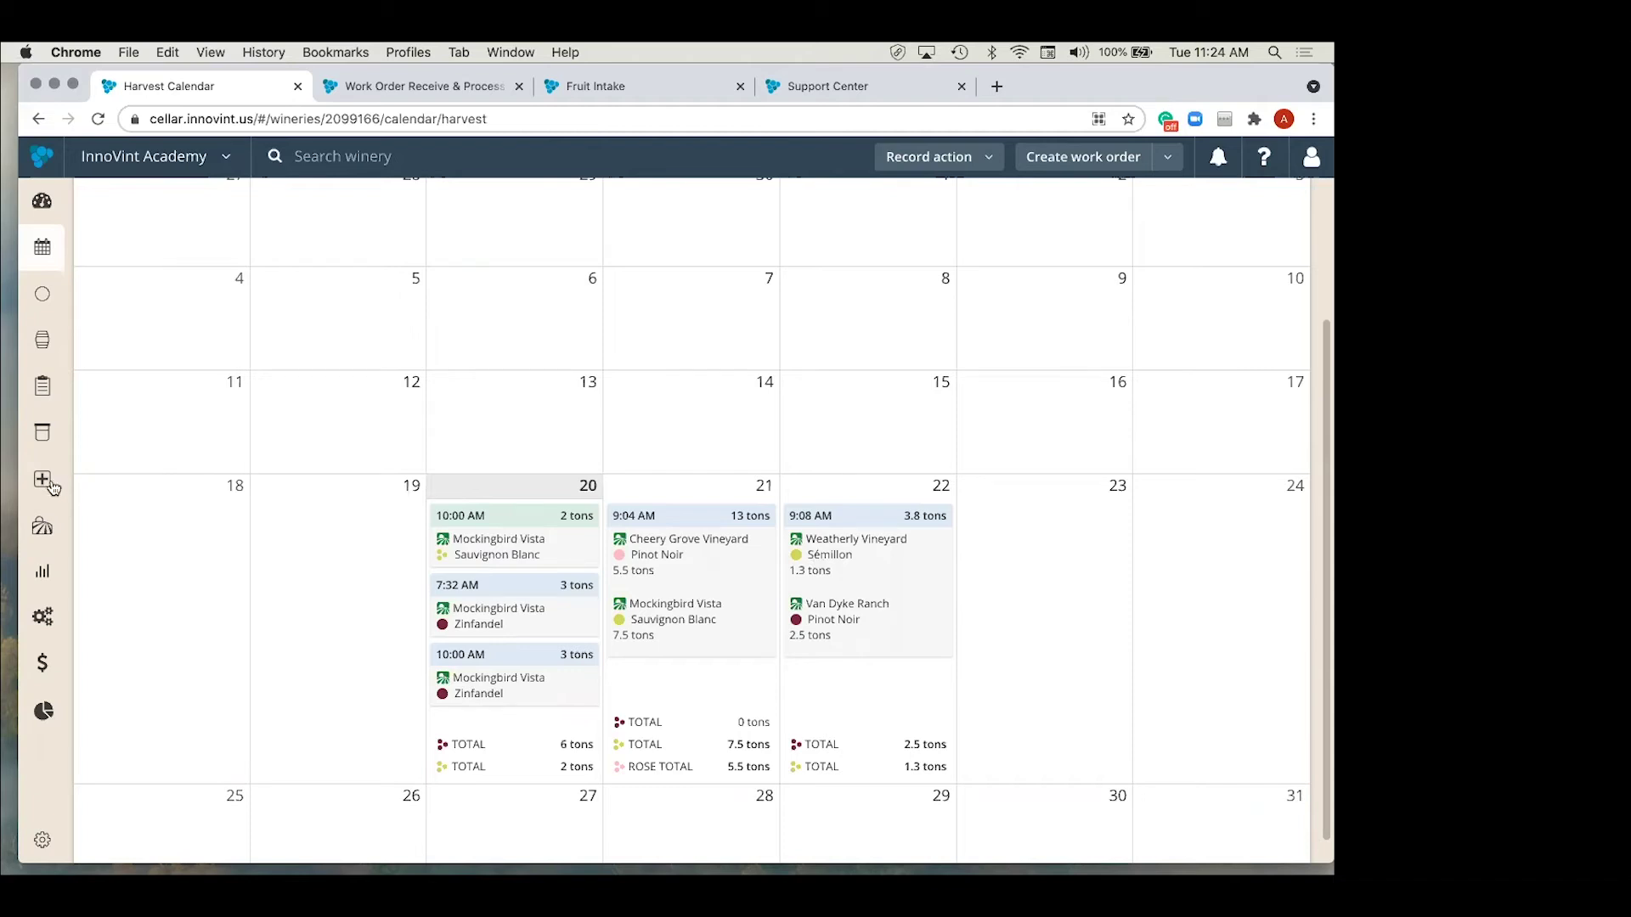
Step: Open the Harvest Launchpad and check which harvest actions can be recorded directly
mouse_move(51, 514)
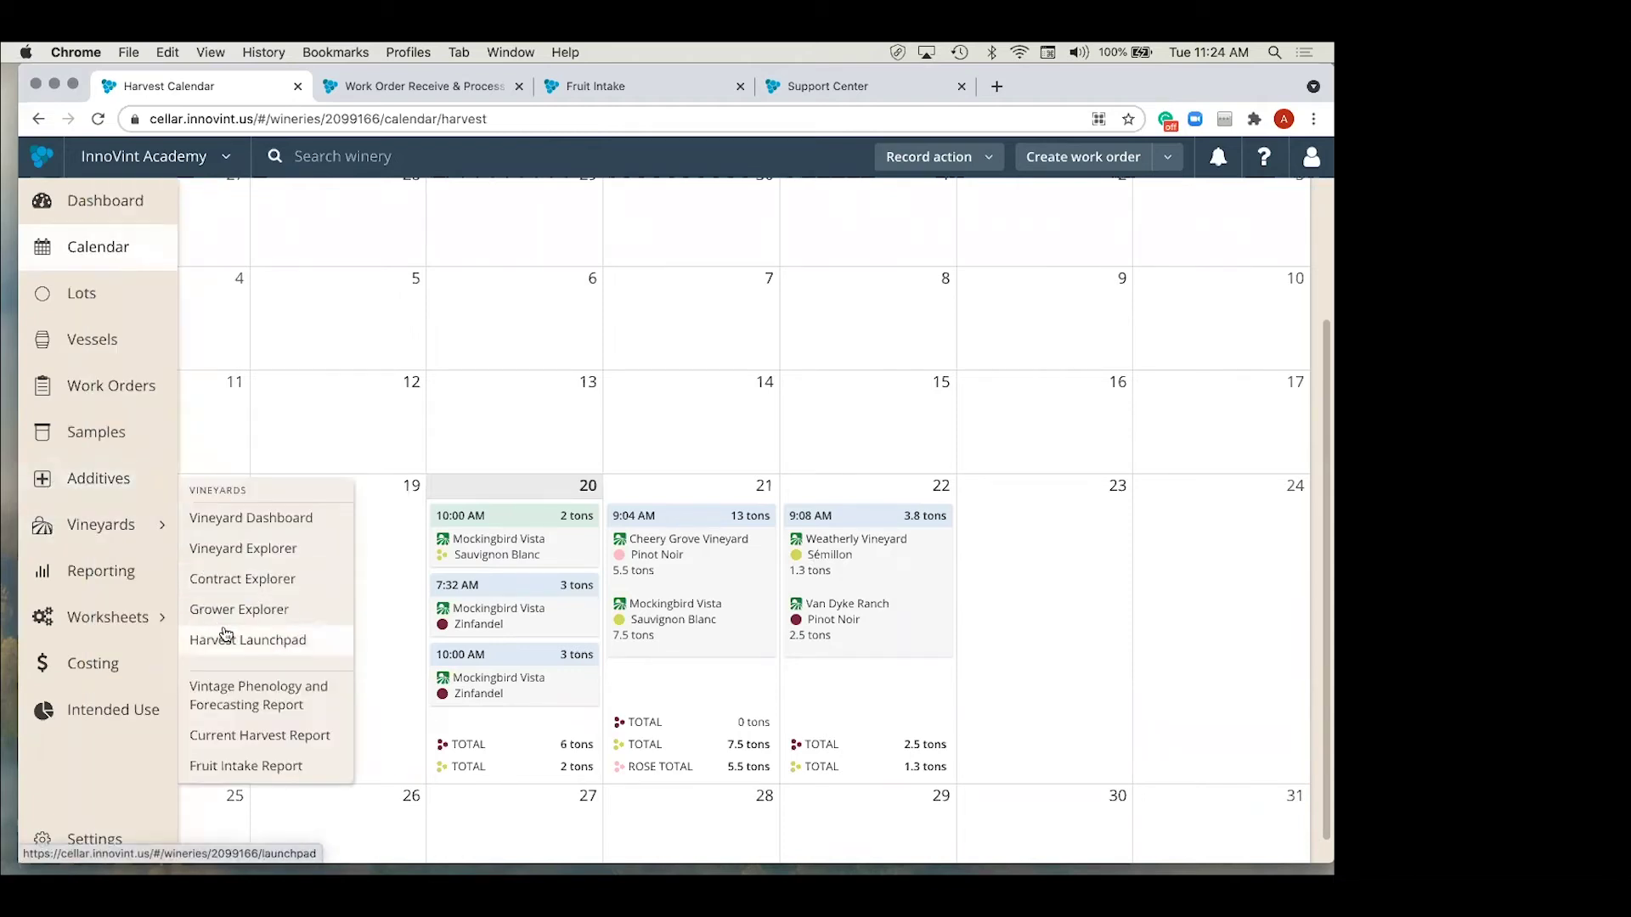
left_click(290, 641)
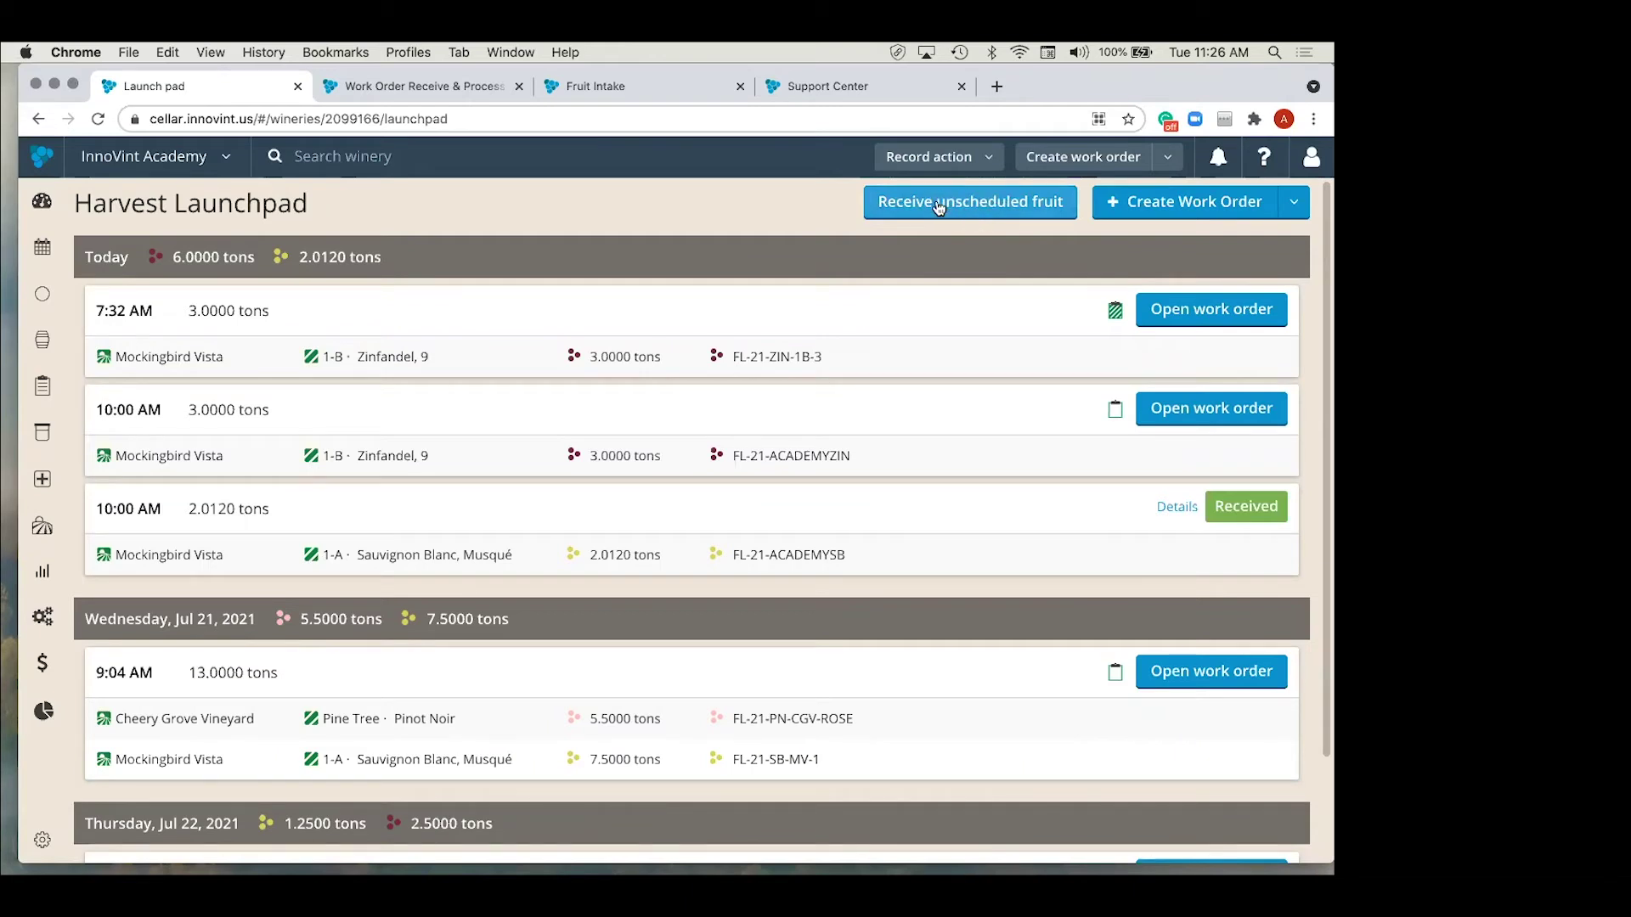
left_click(959, 158)
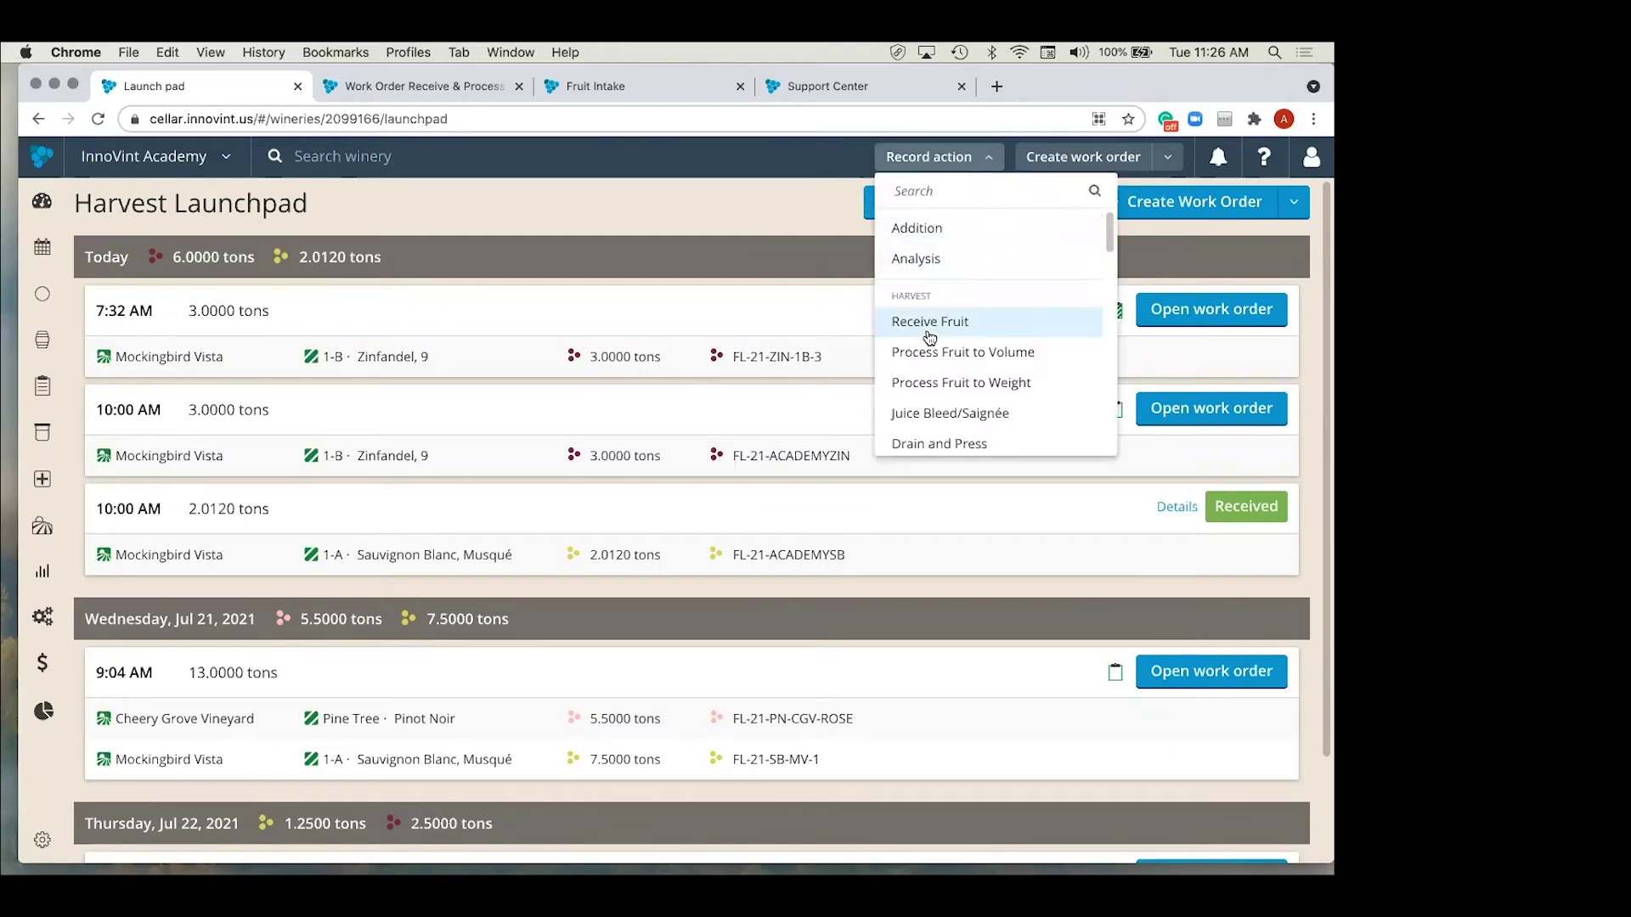
left_click(839, 234)
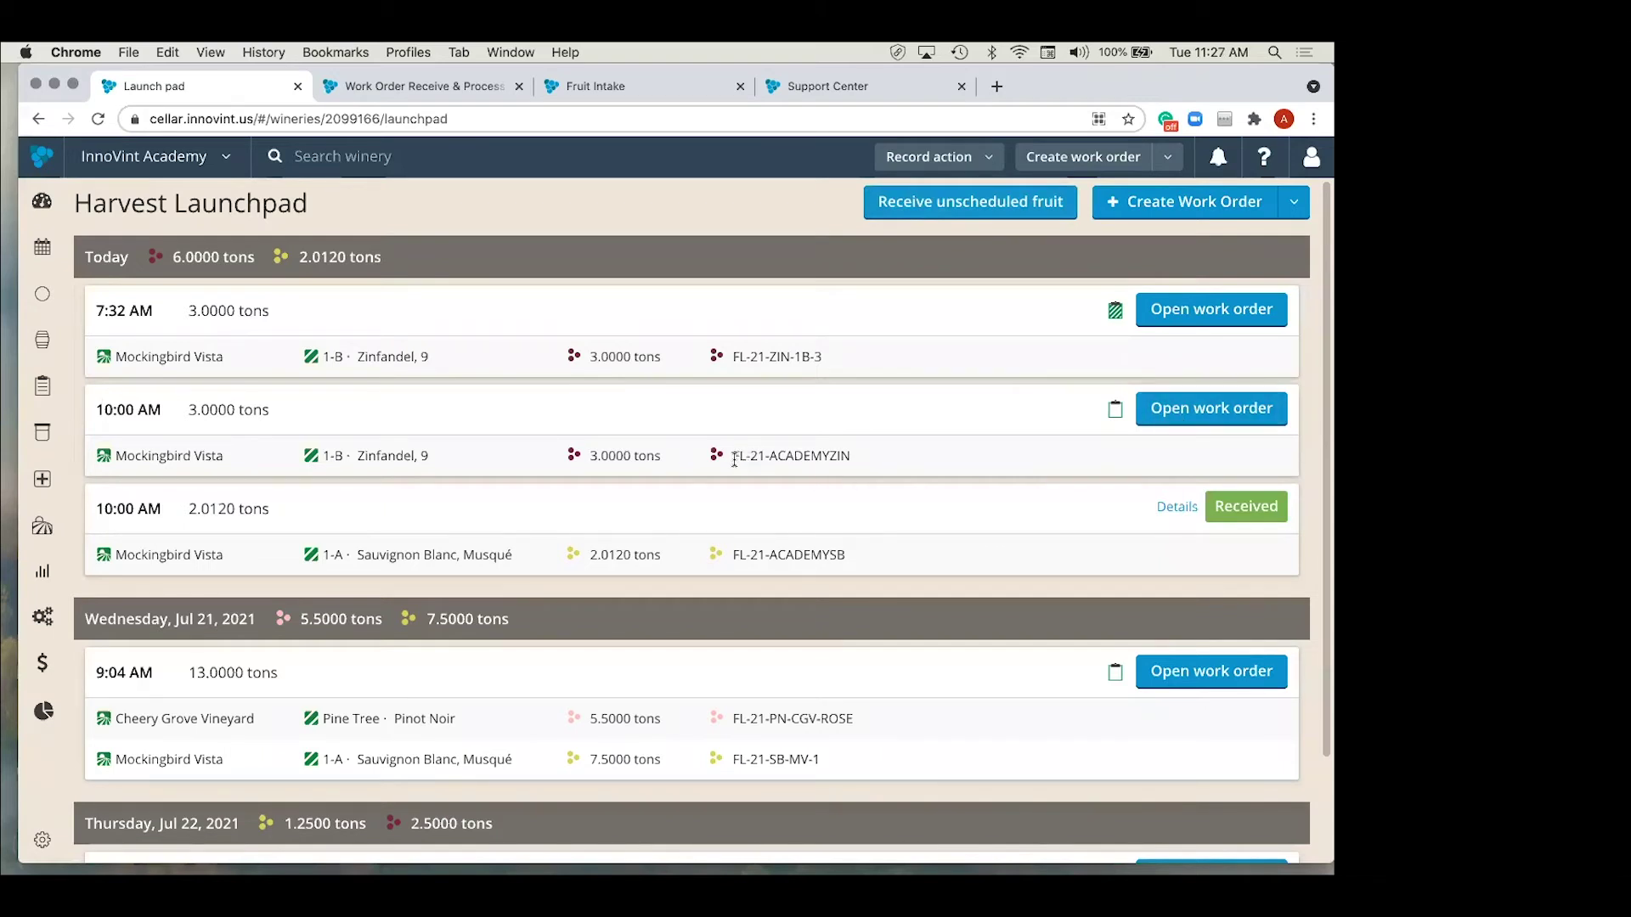
Step: Open the 21-ACADEMYZIN work order from the launchpad and review and collapse its Receive Fruit, Process Fruit to Weight and Addition tasks
left_click(1180, 411)
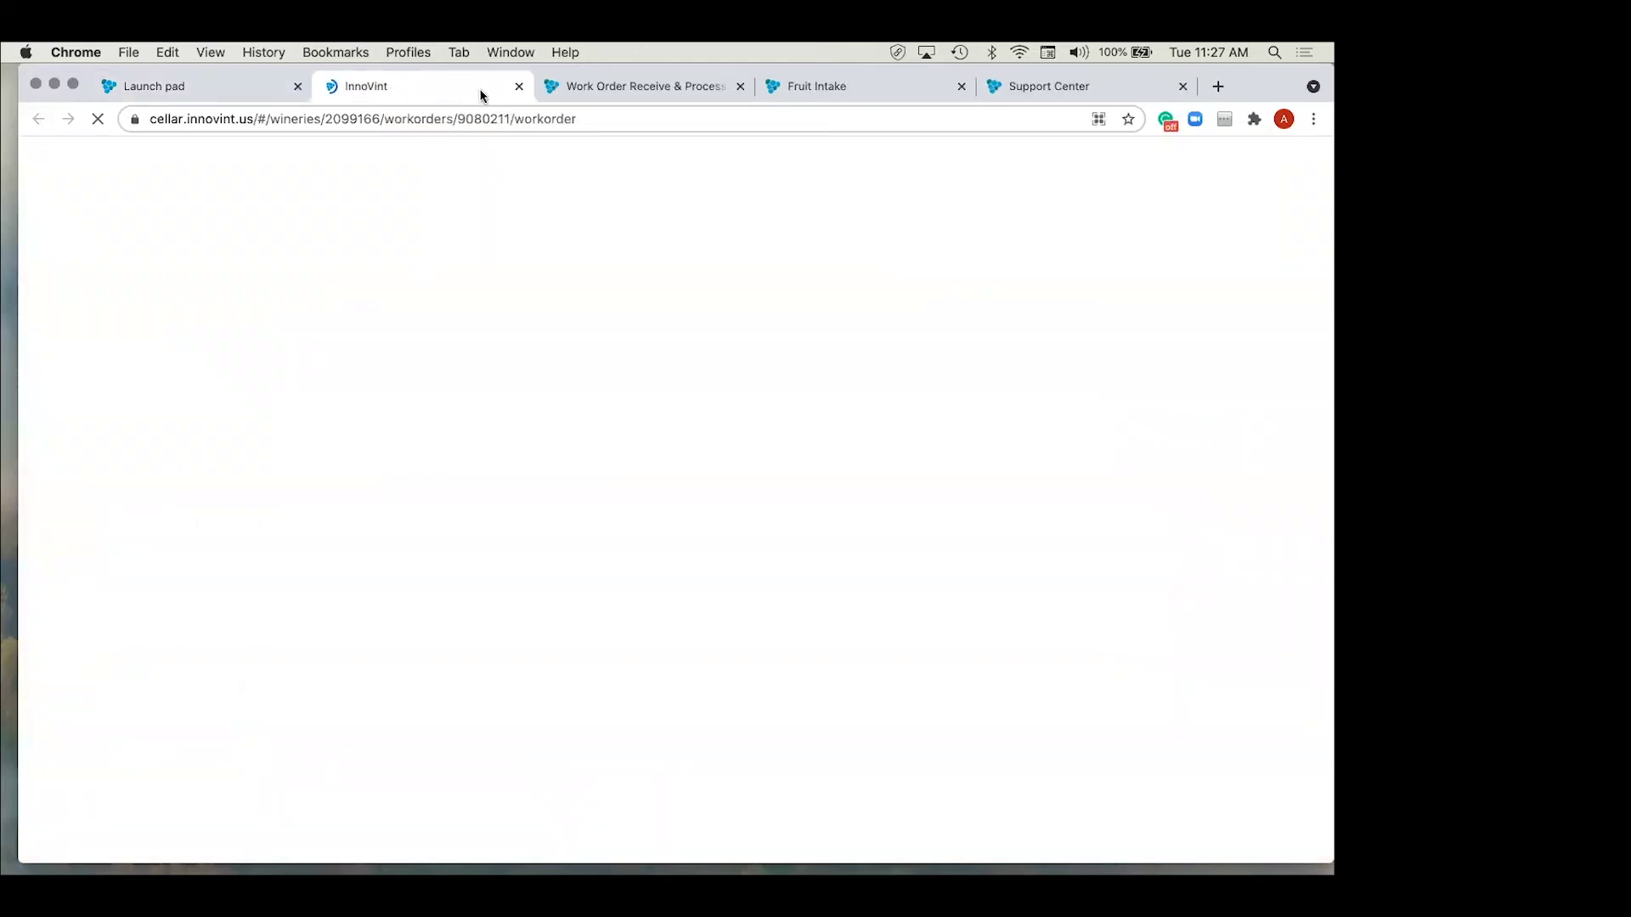
left_click(598, 74)
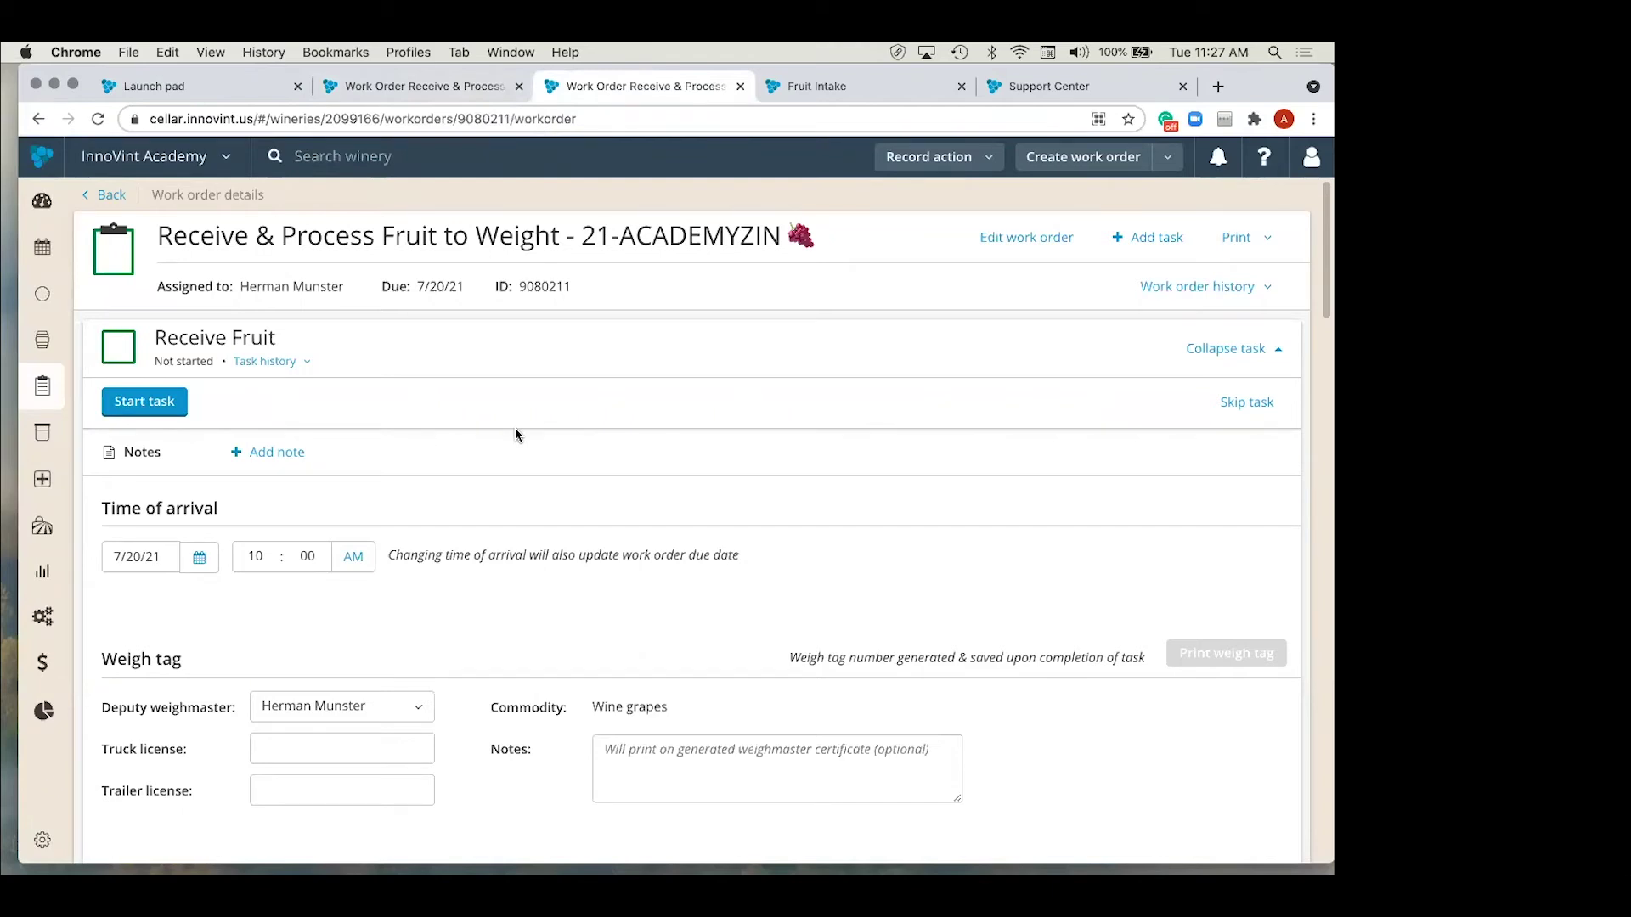
scroll(515, 434, "down", 1)
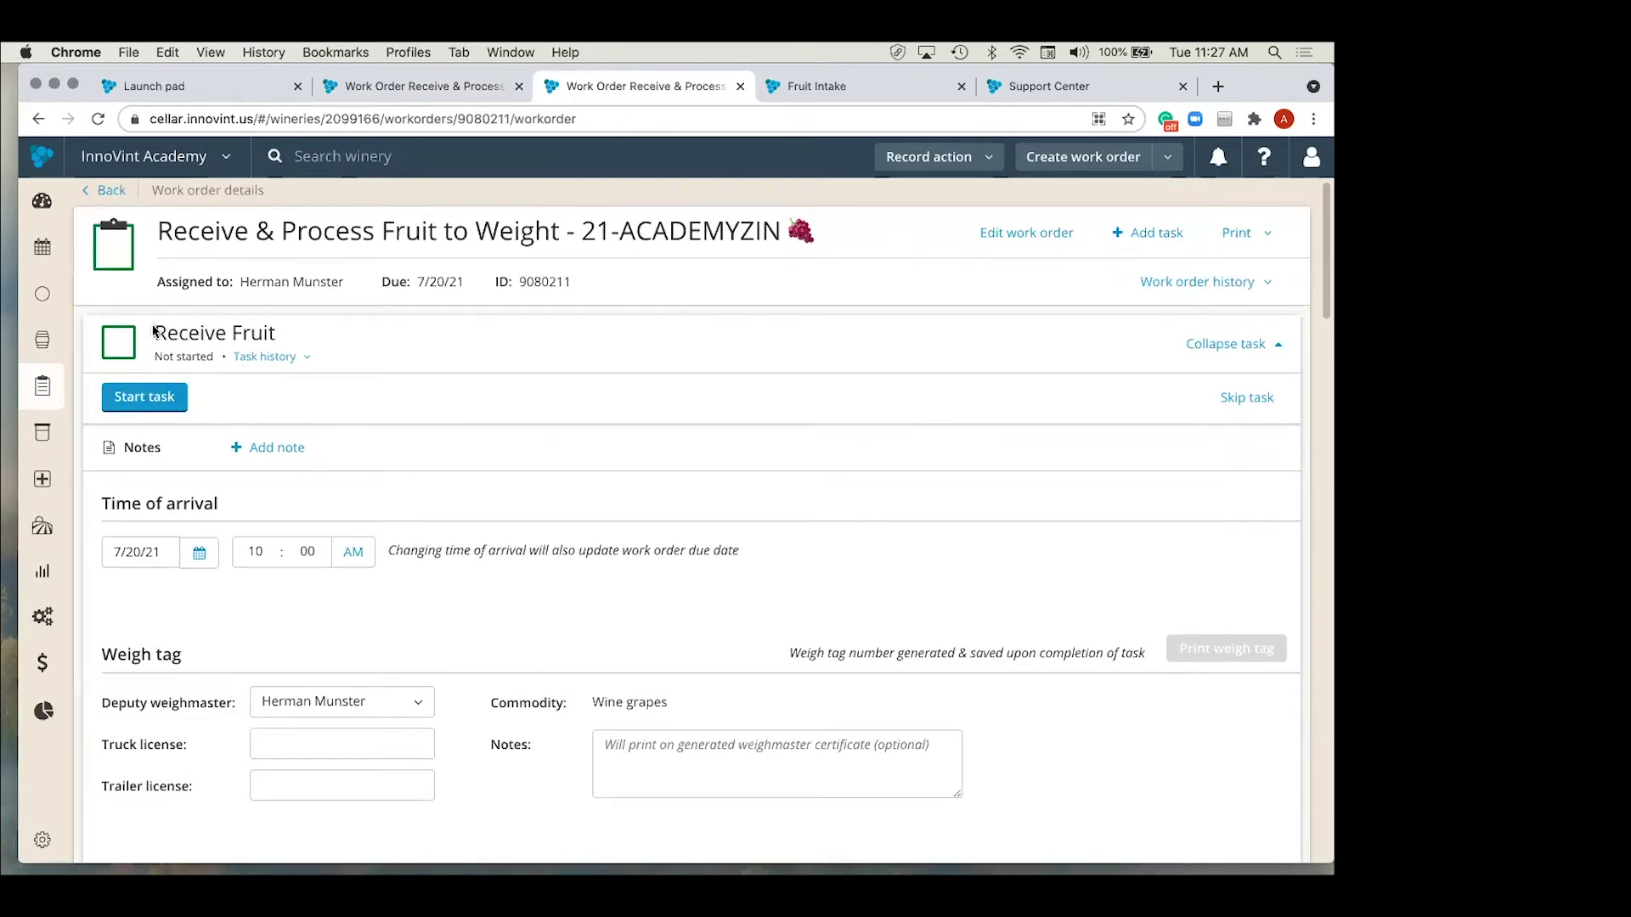
left_click(1217, 345)
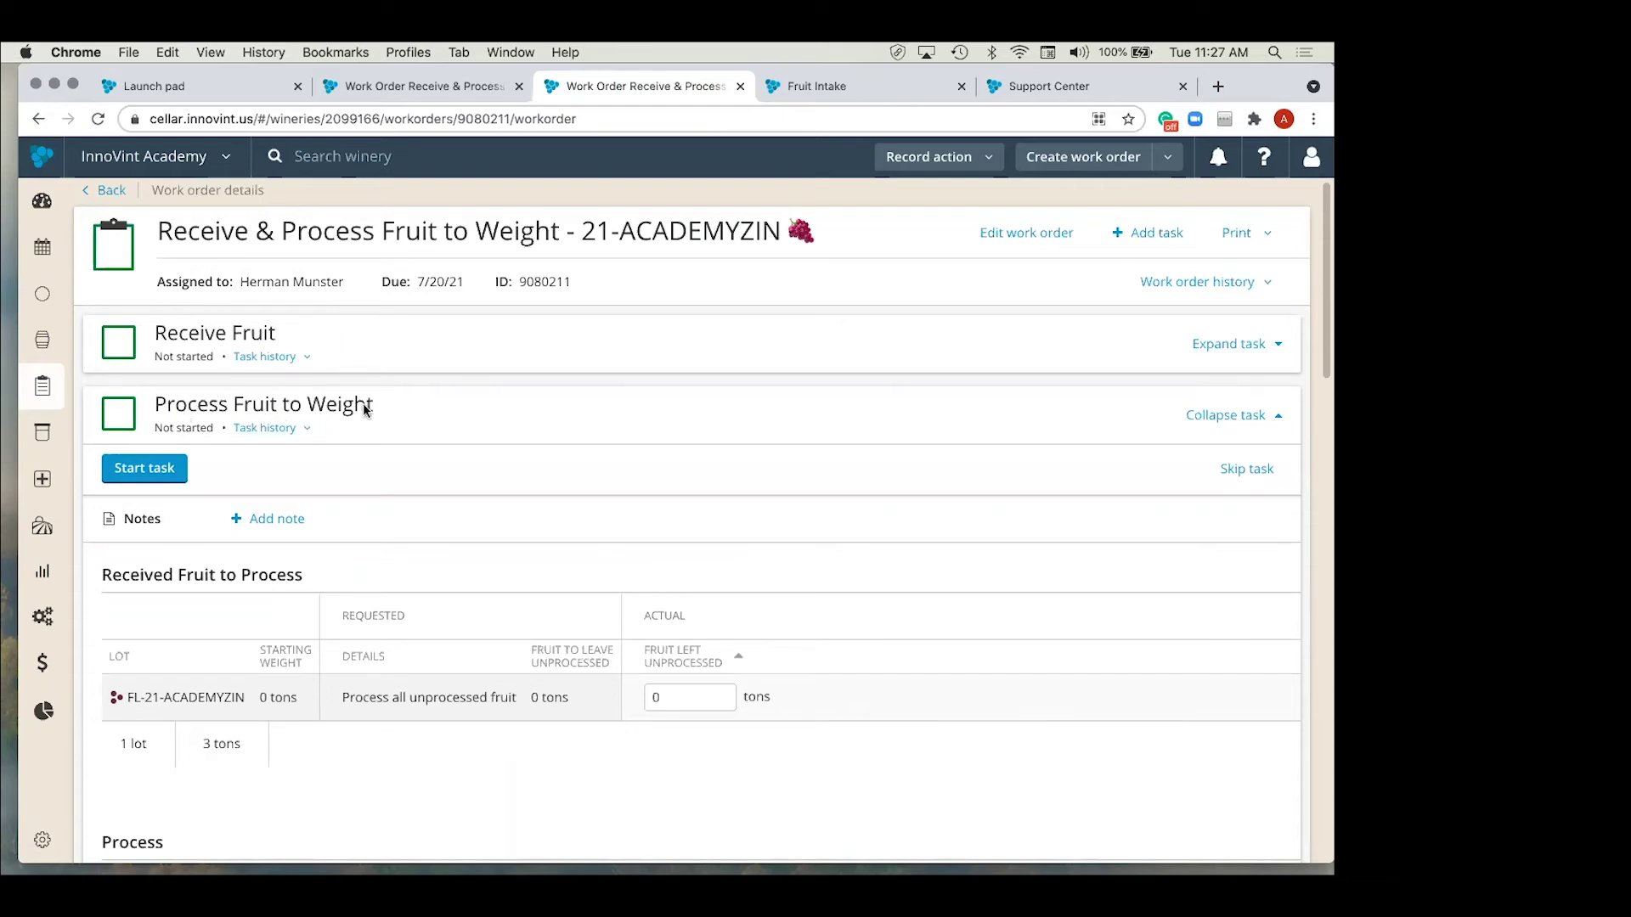
left_click(1223, 415)
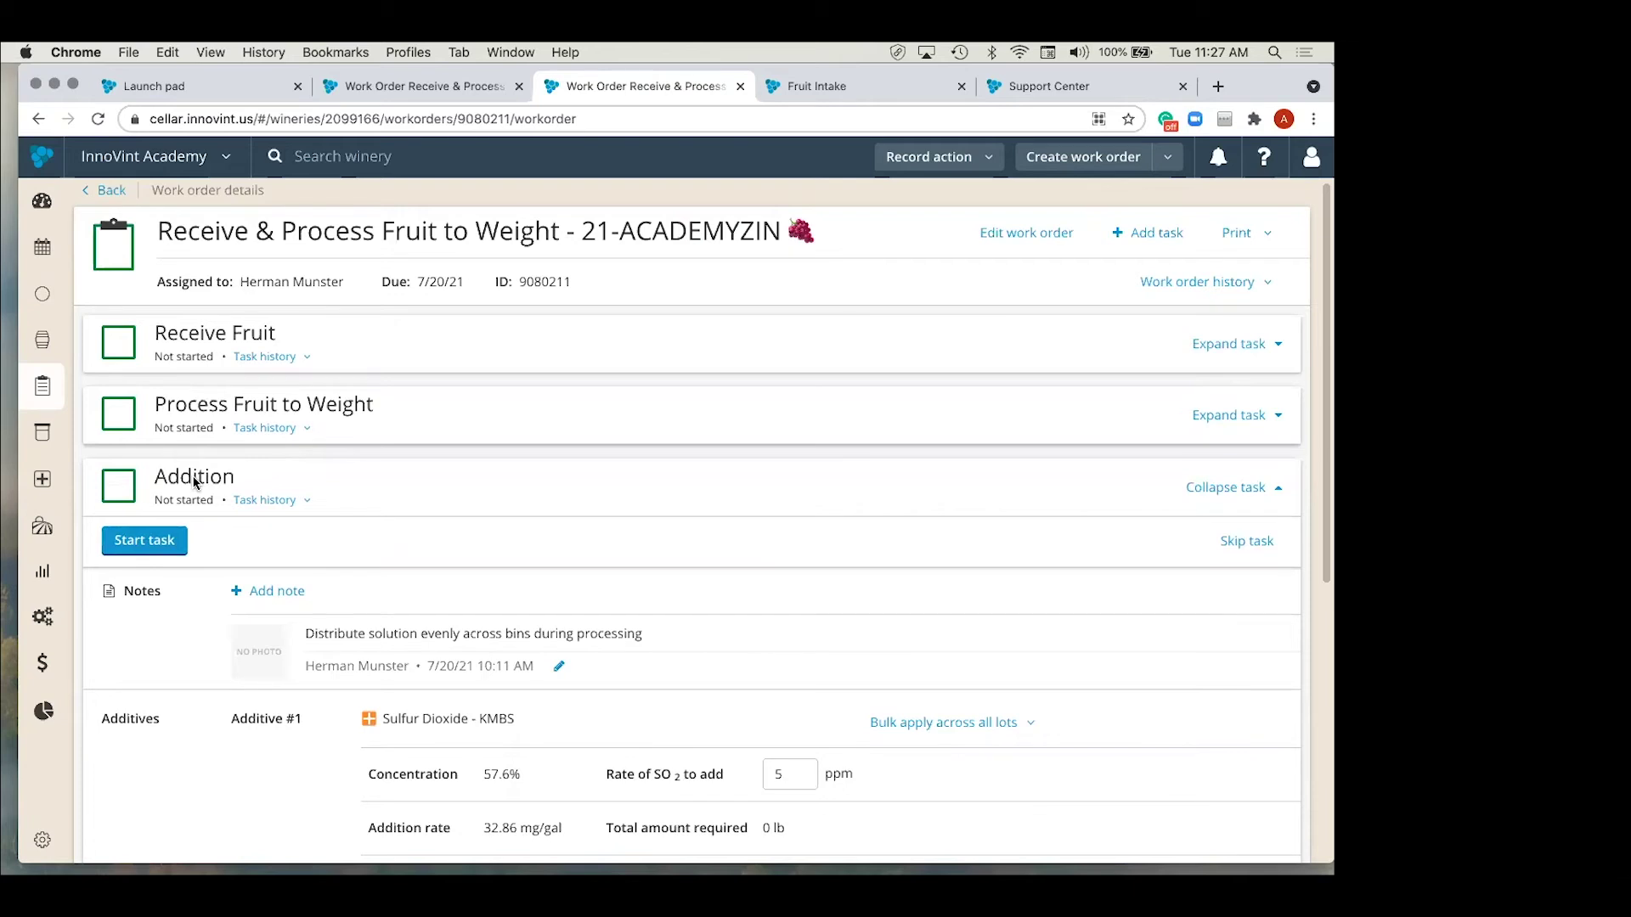
left_click(1240, 488)
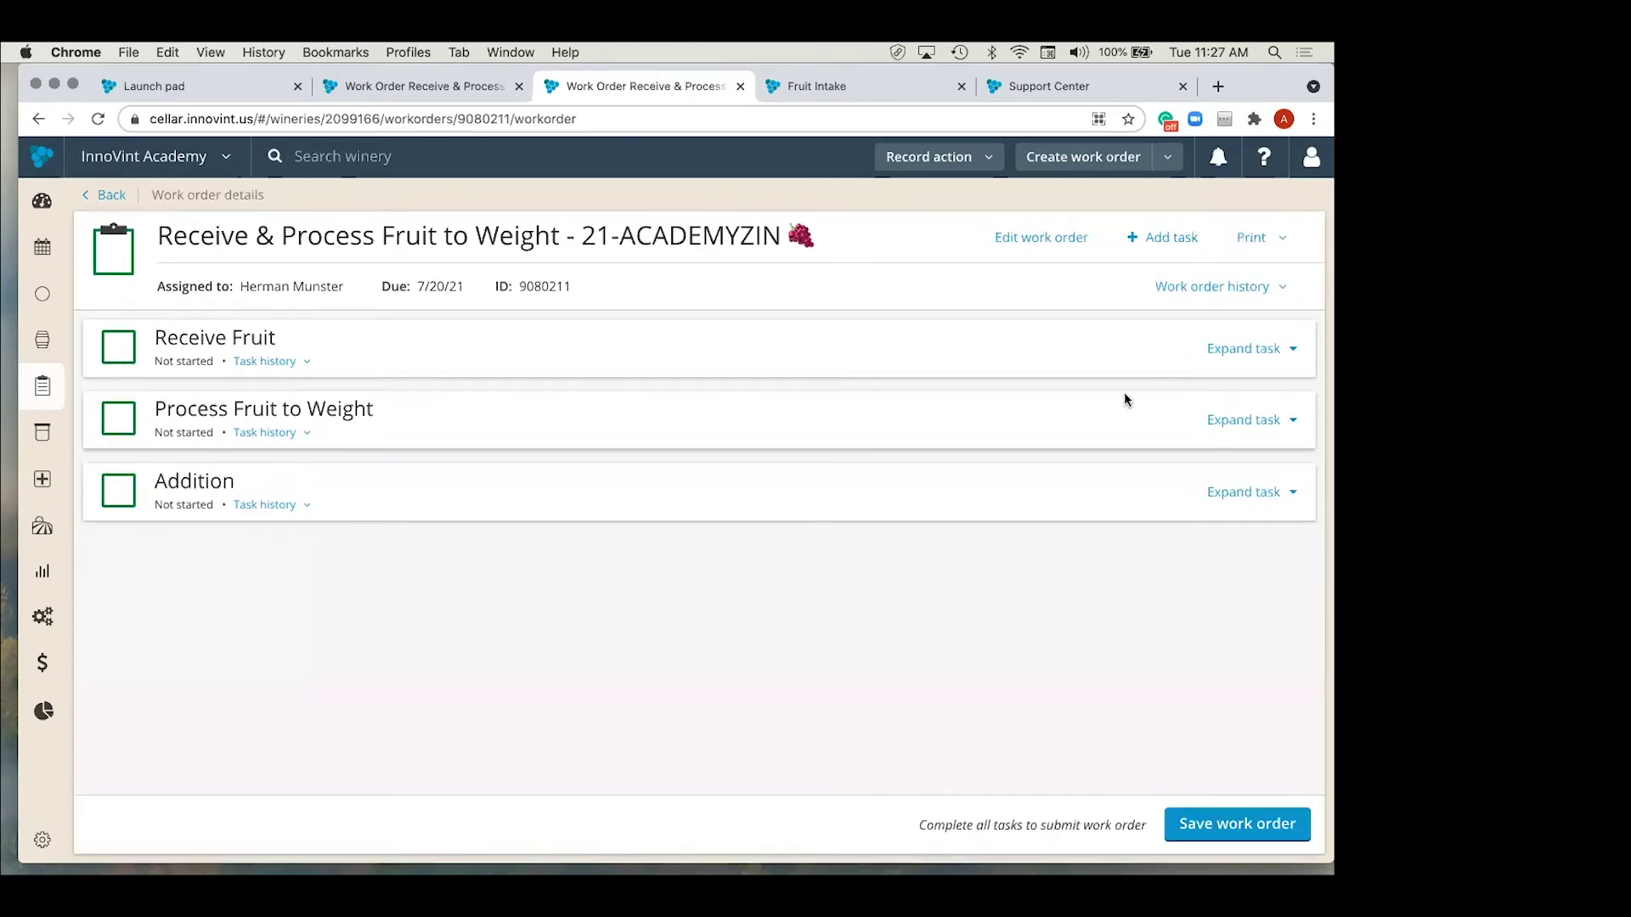
Step: Expand and start the Receive Fruit task of the 21-ACADEMYZIN work order
left_click(1240, 350)
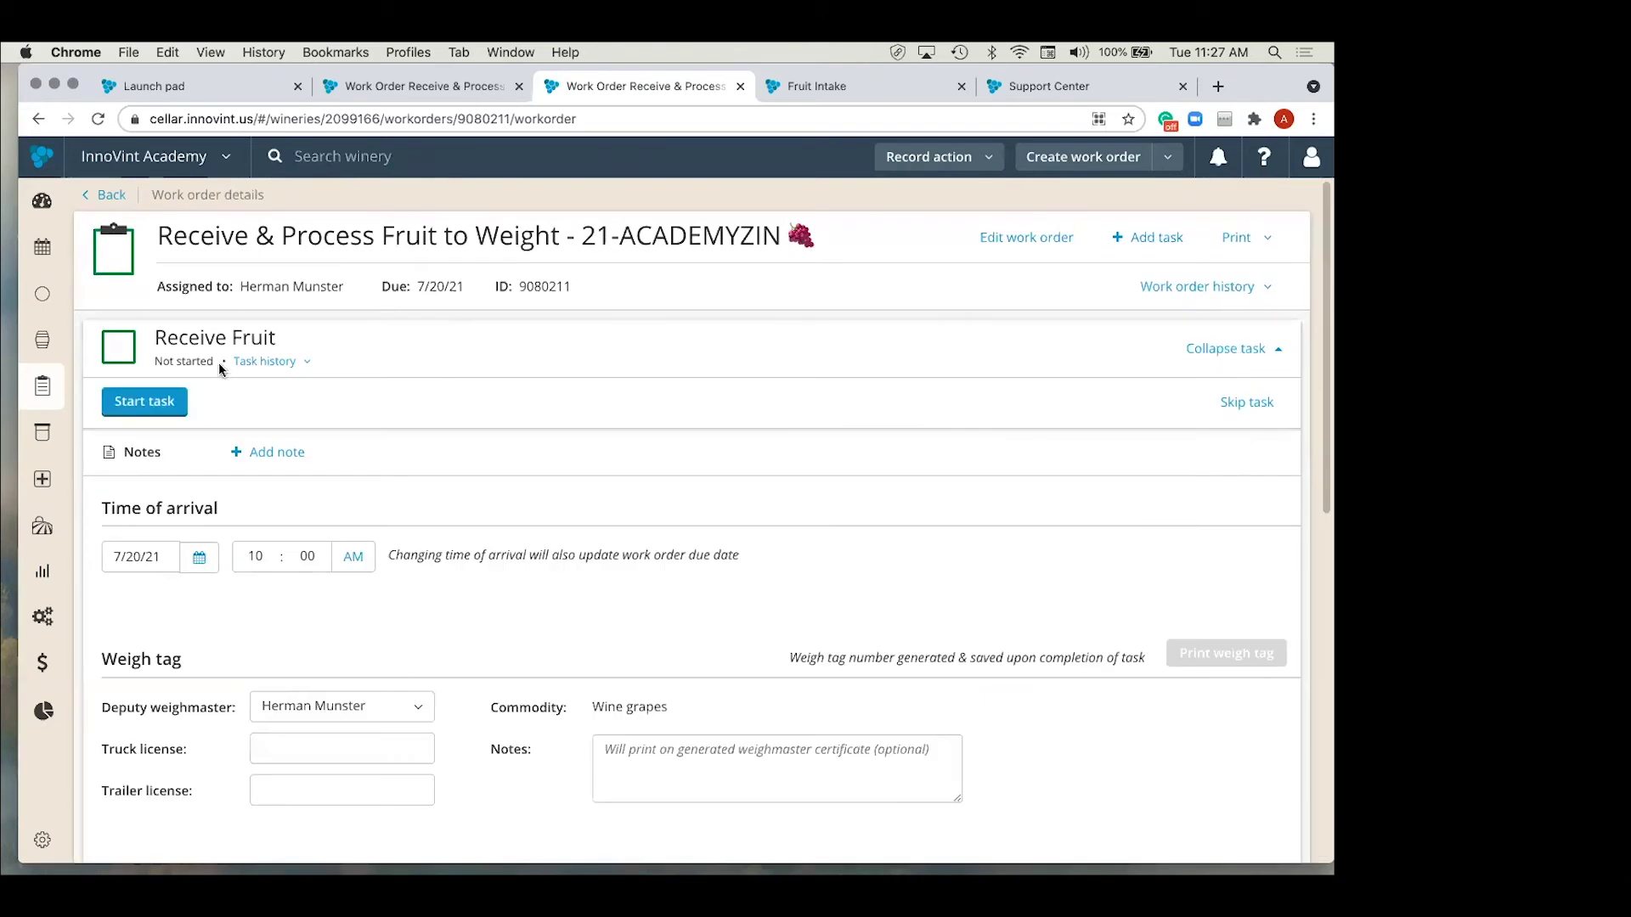
left_click(144, 402)
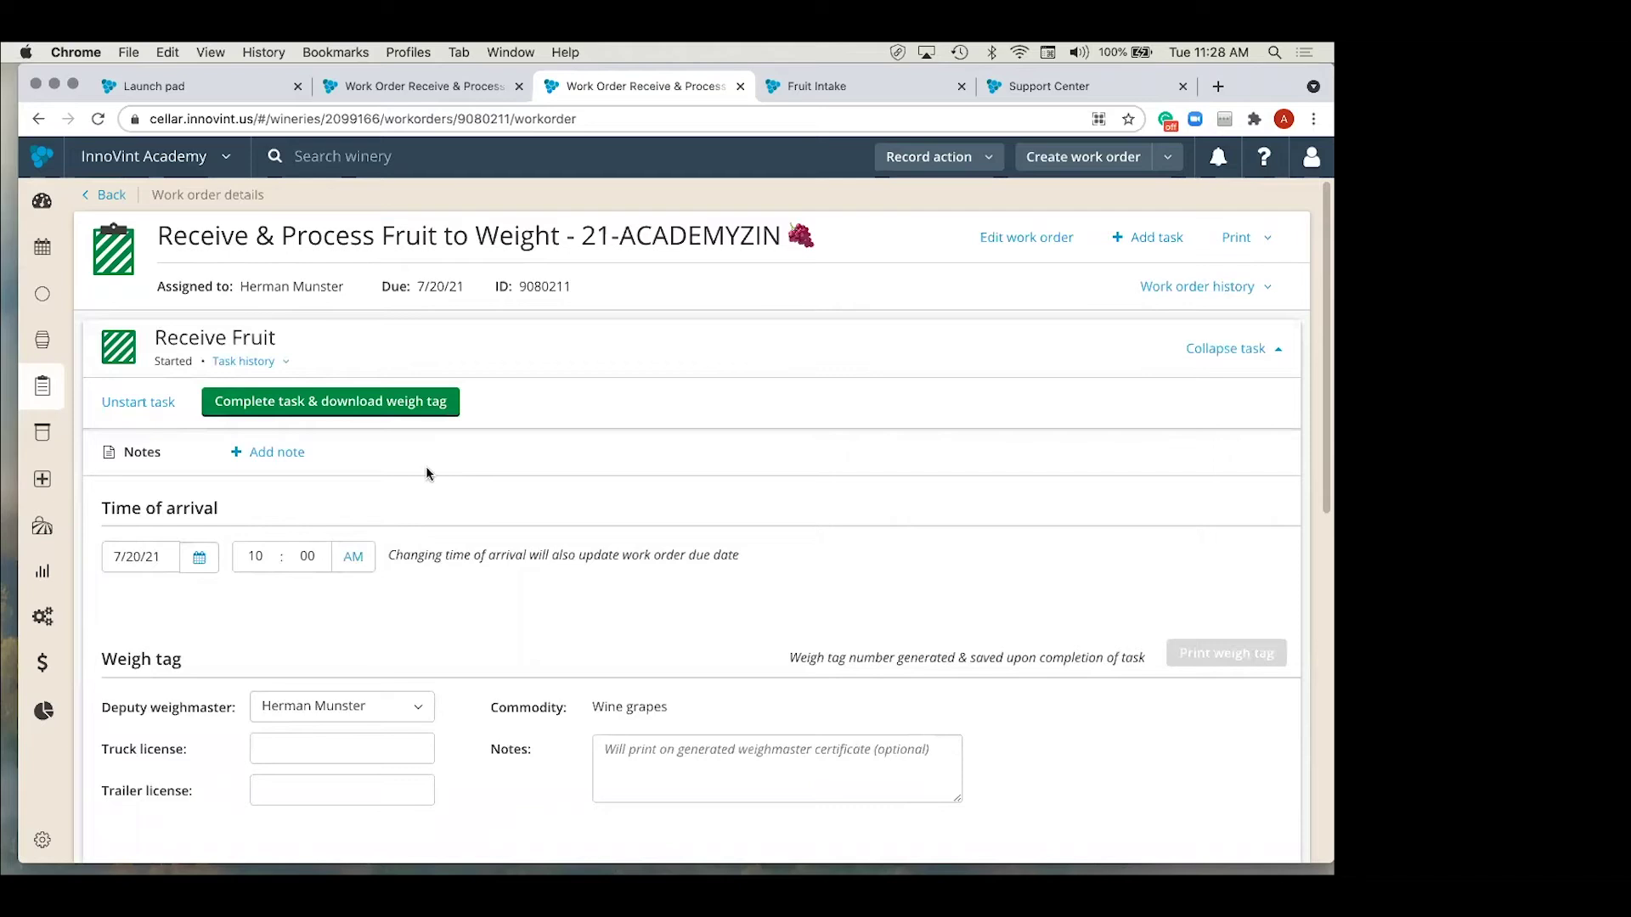
scroll(416, 472, "down", 2)
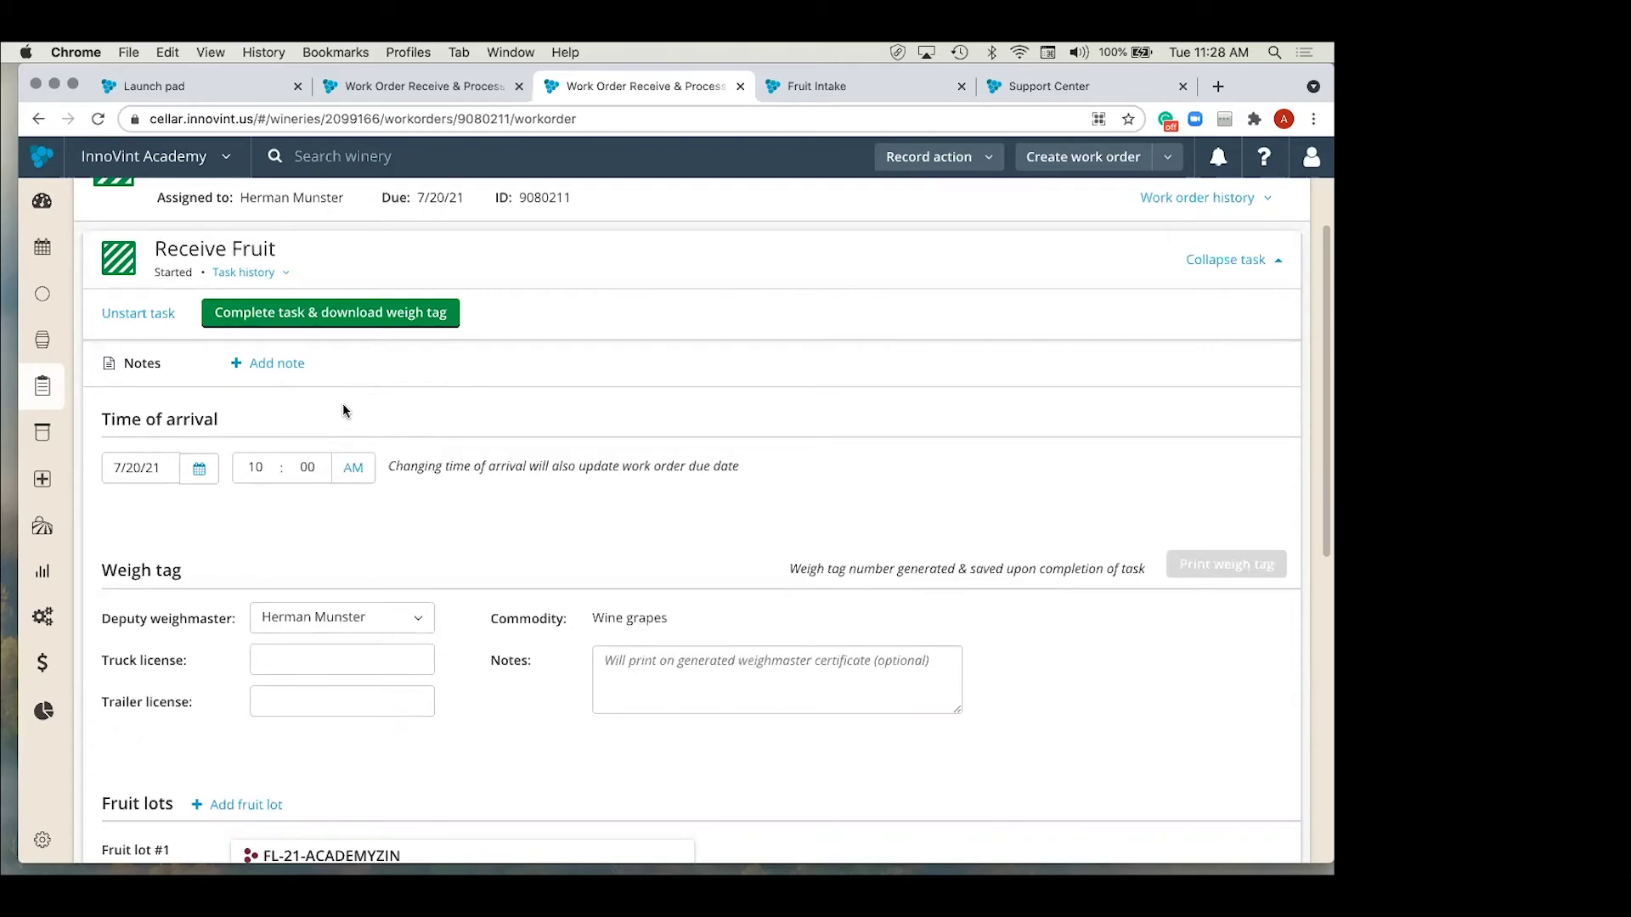
scroll(343, 410, "down", 5)
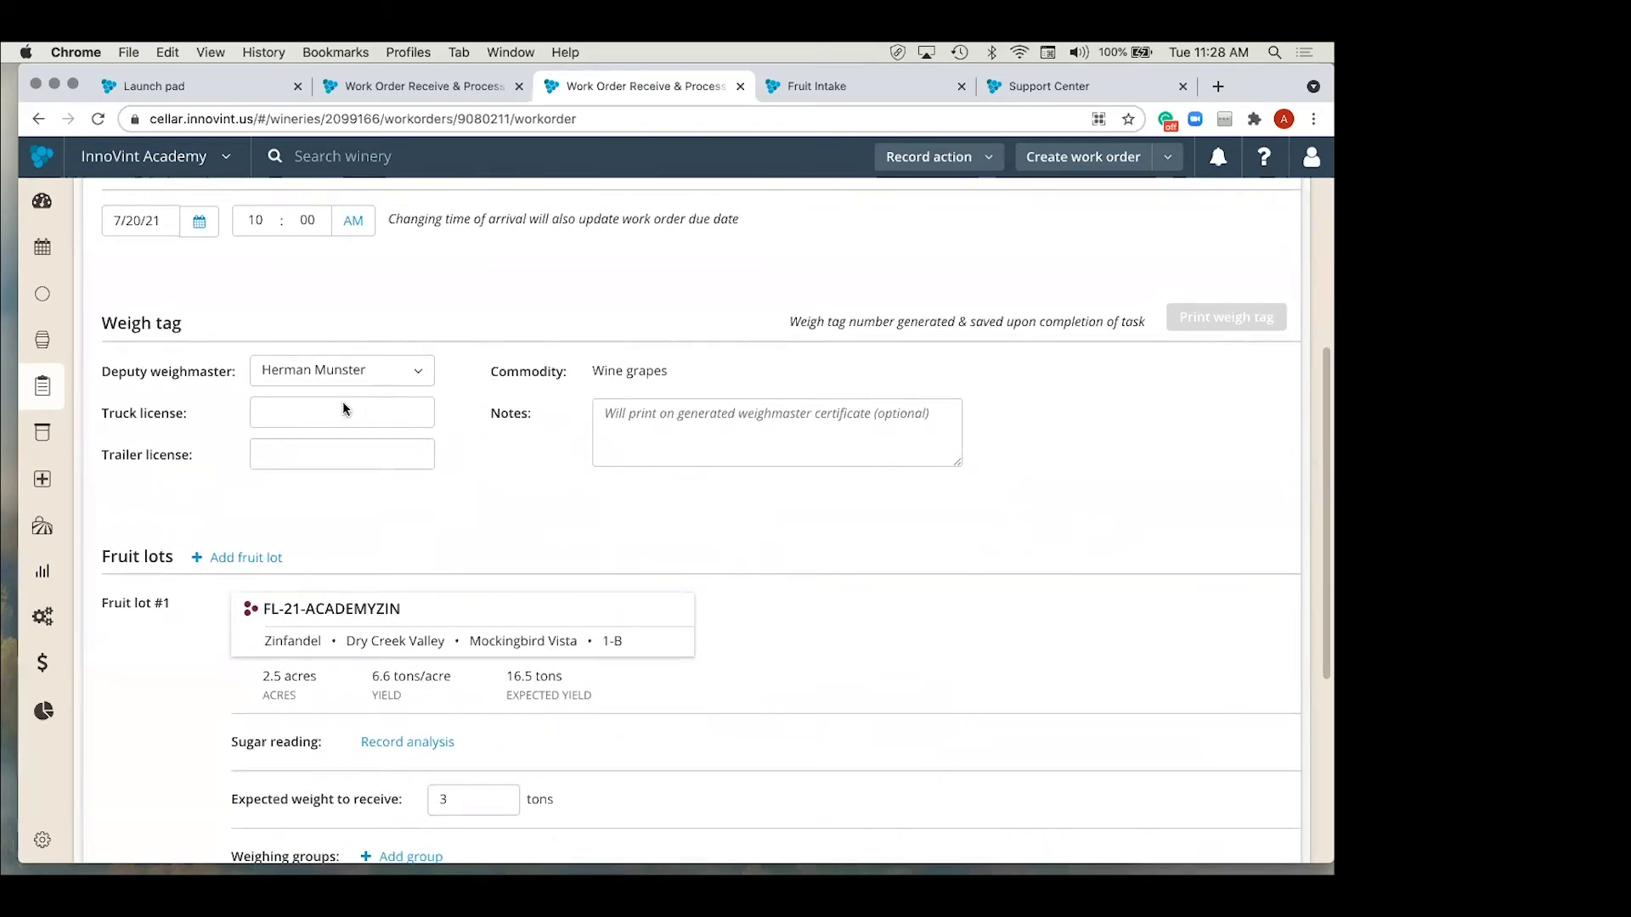
Step: Check the deputy weighmaster choices on the weigh tag and enter the truck license number, leaving the trailer license and notes blank
left_click(328, 381)
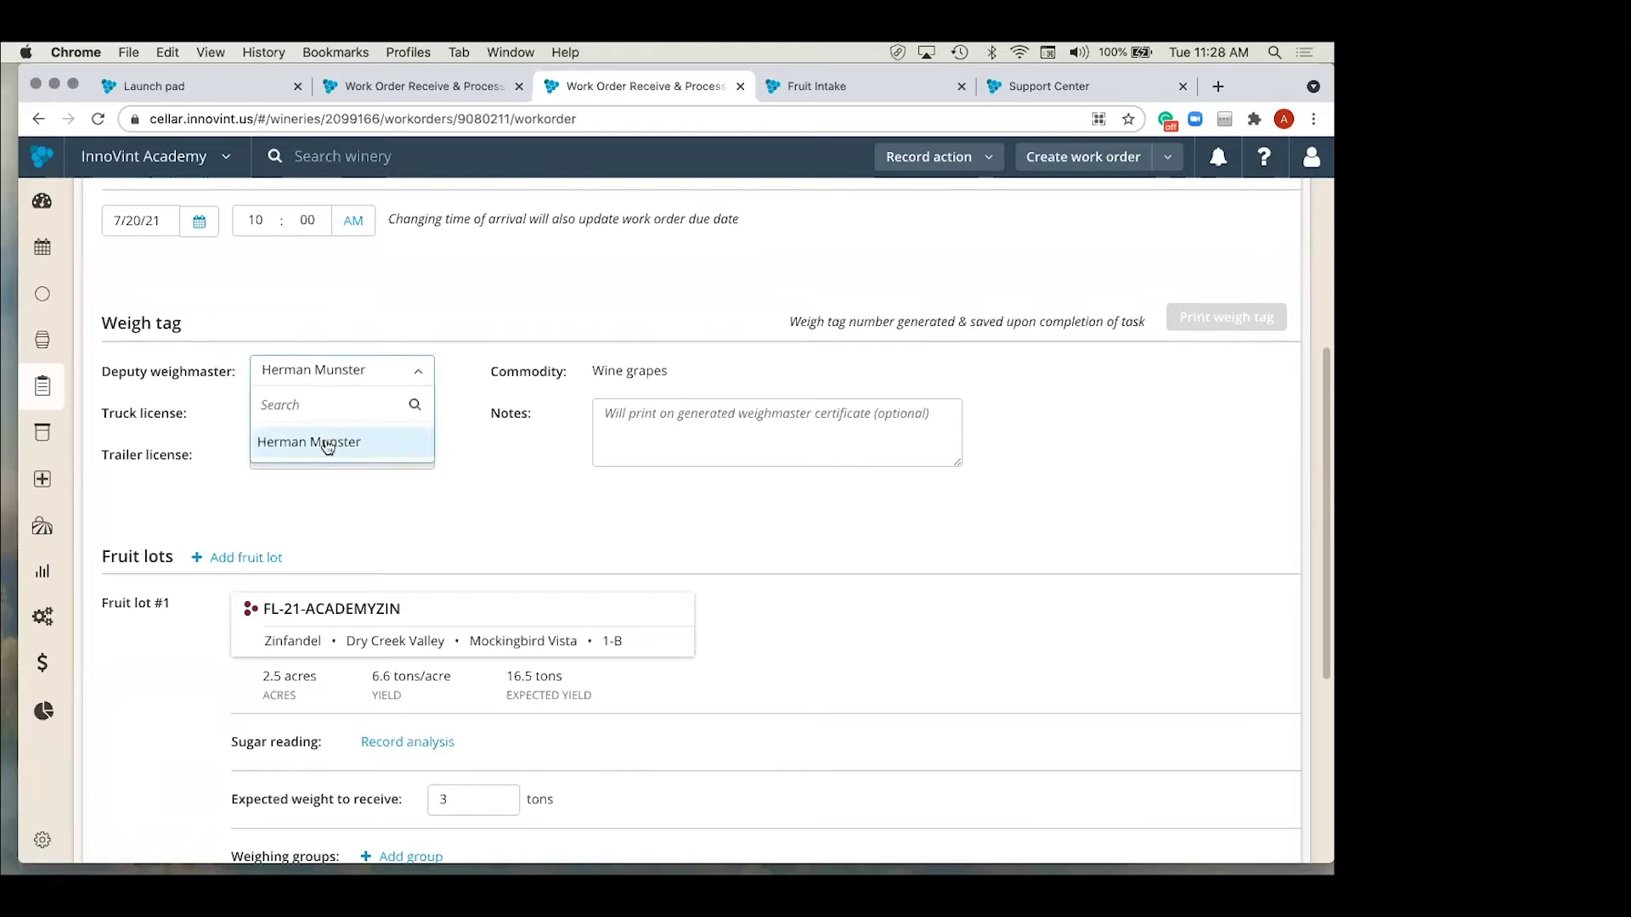
left_click(472, 452)
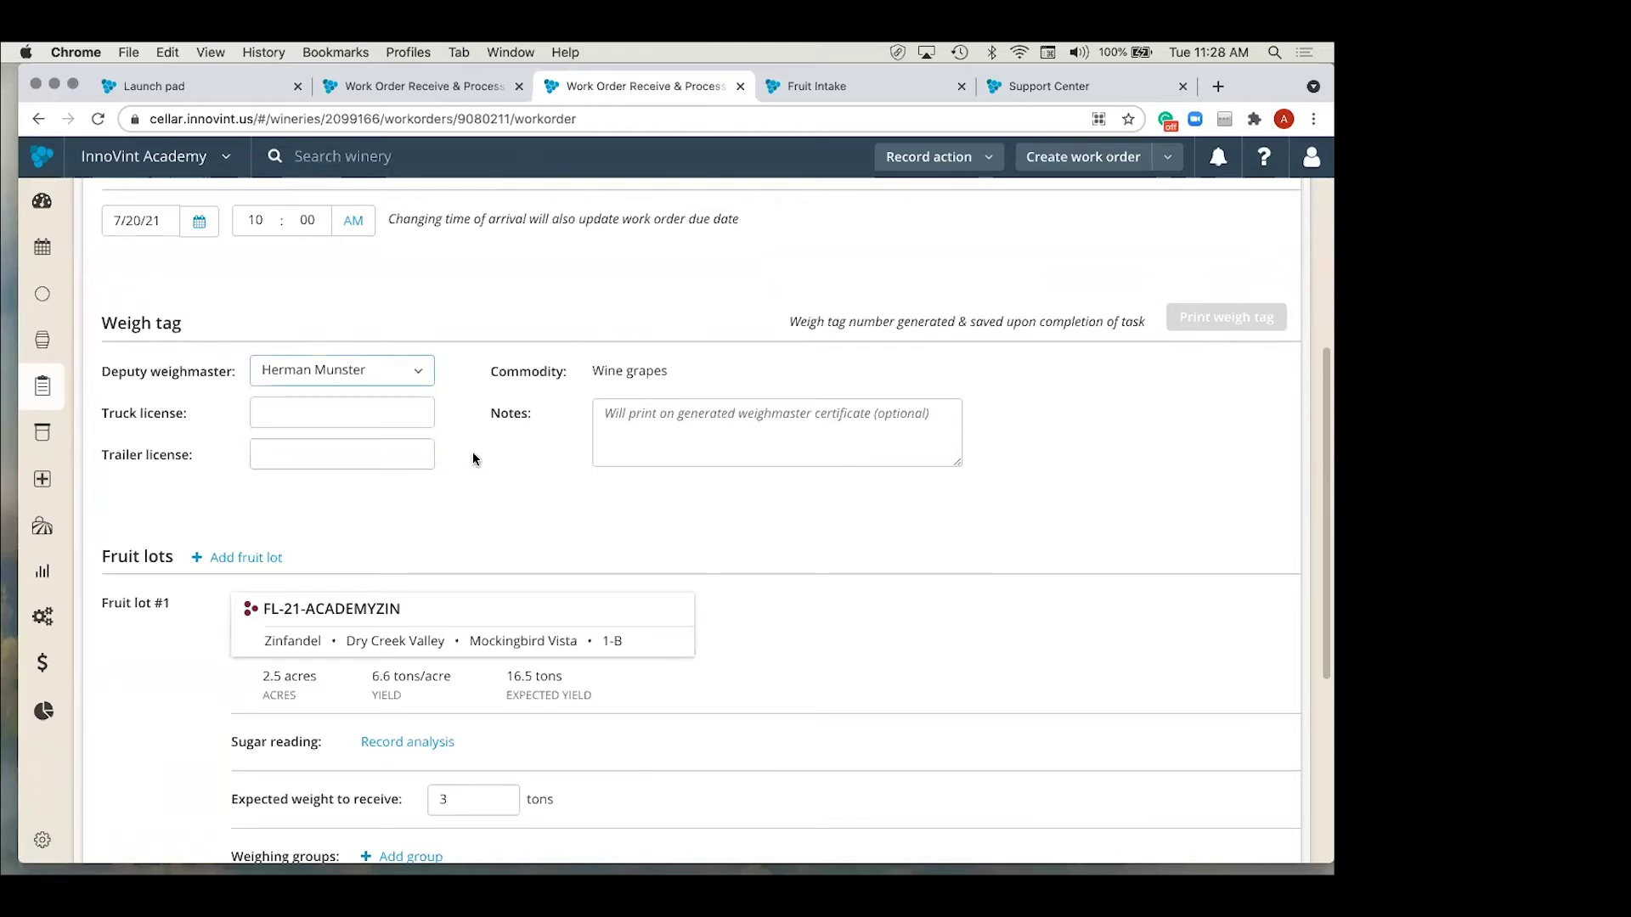
left_click(335, 406)
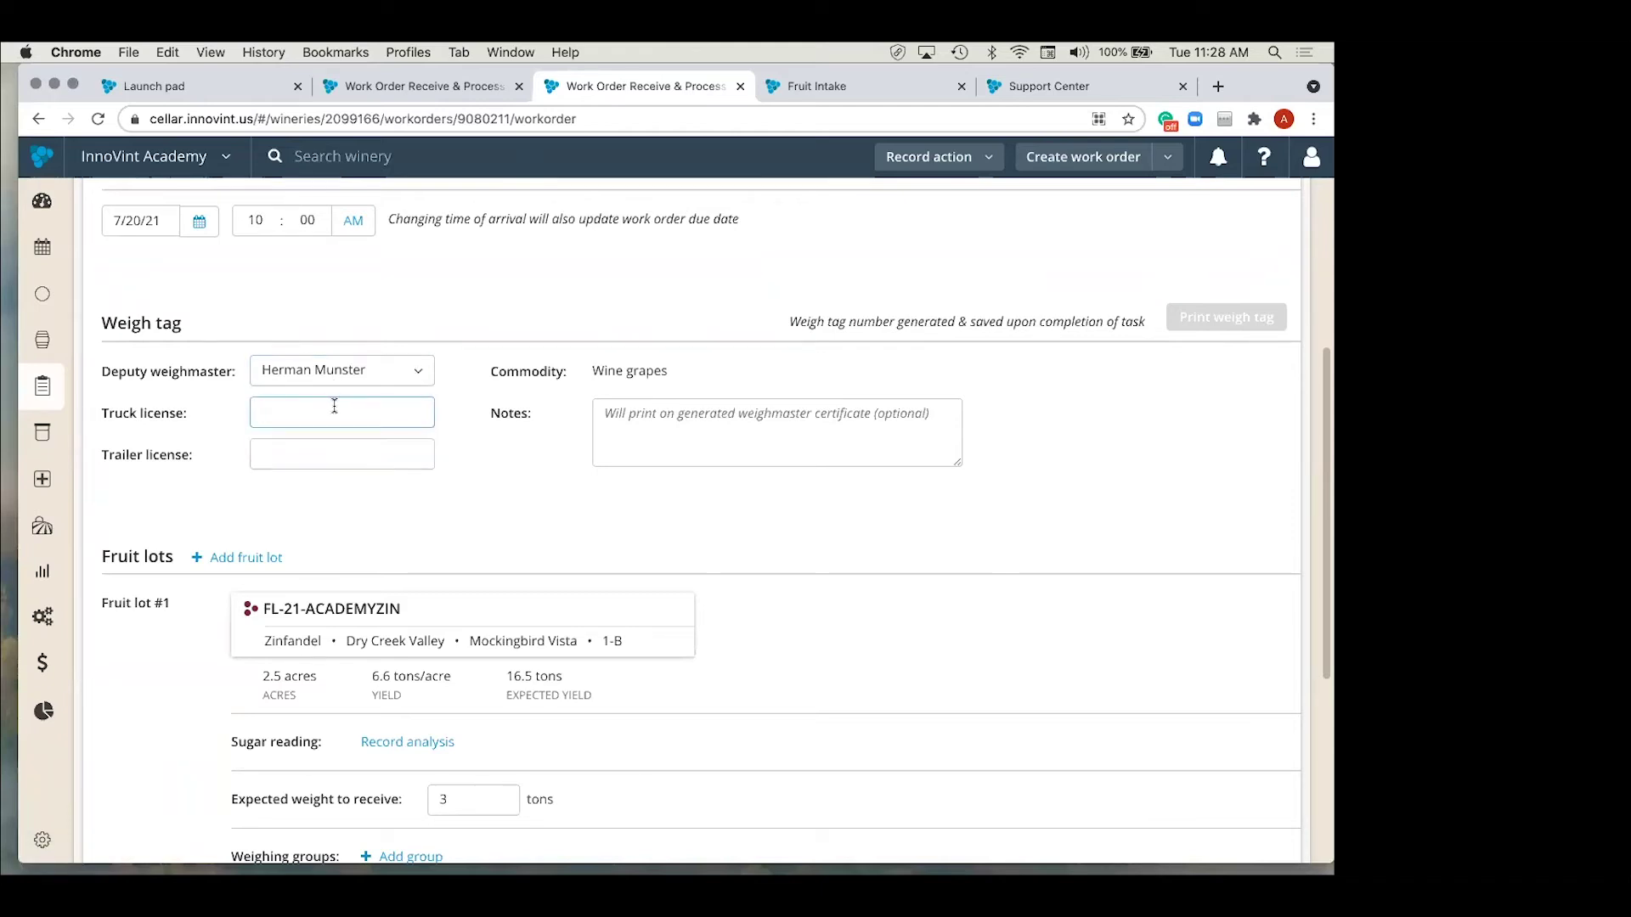
type("Z6780998")
left_click(350, 453)
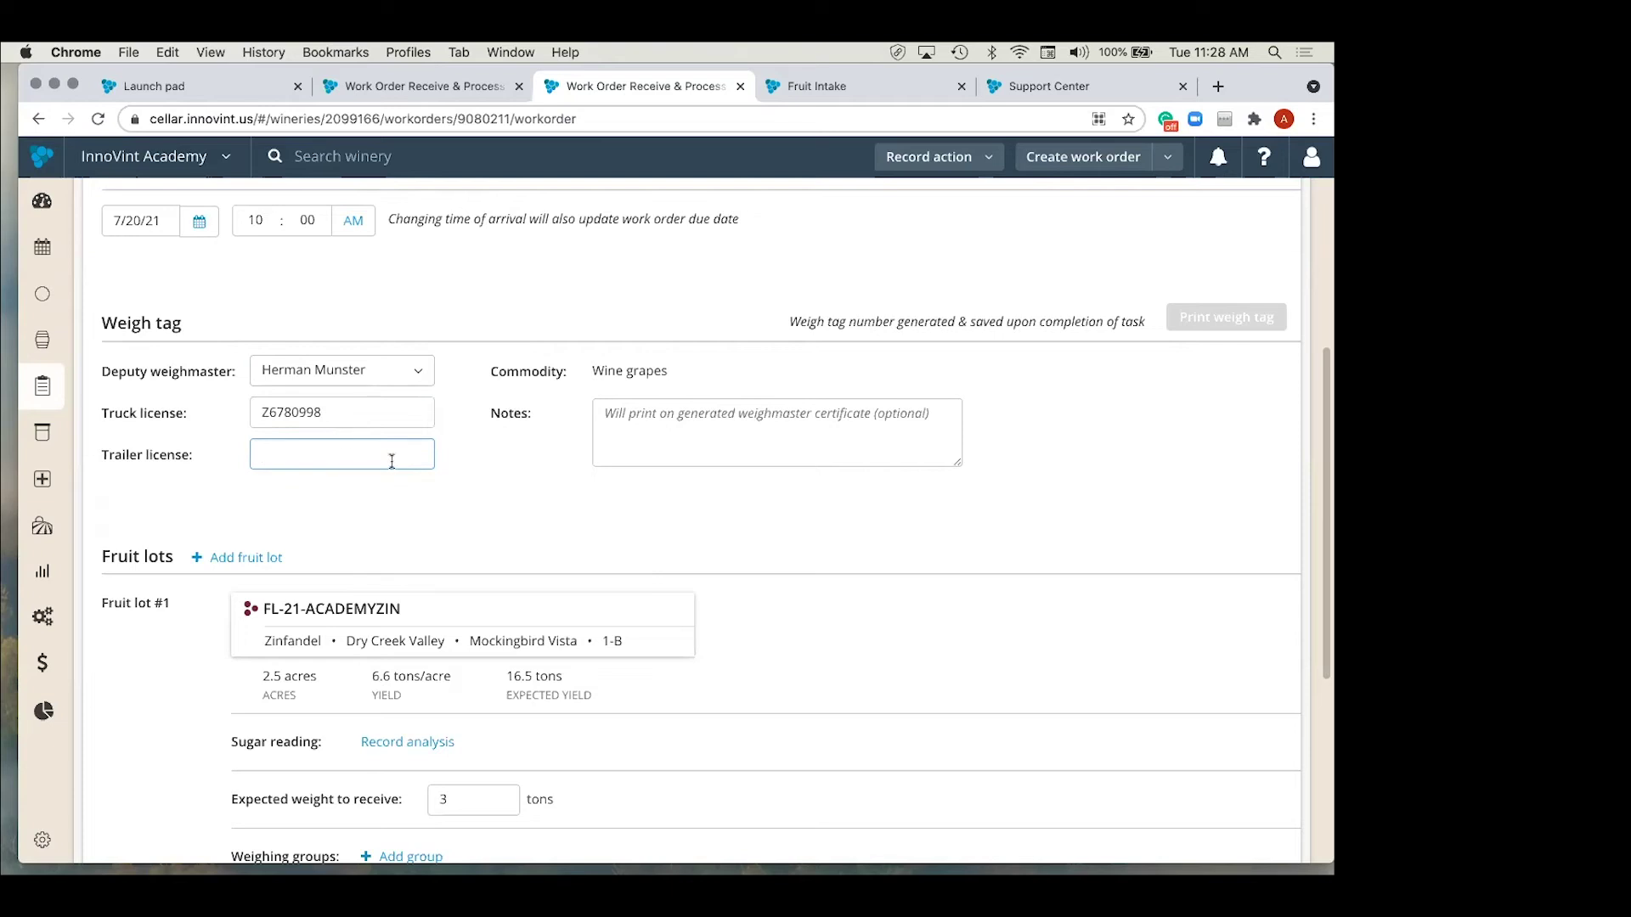
left_click(669, 439)
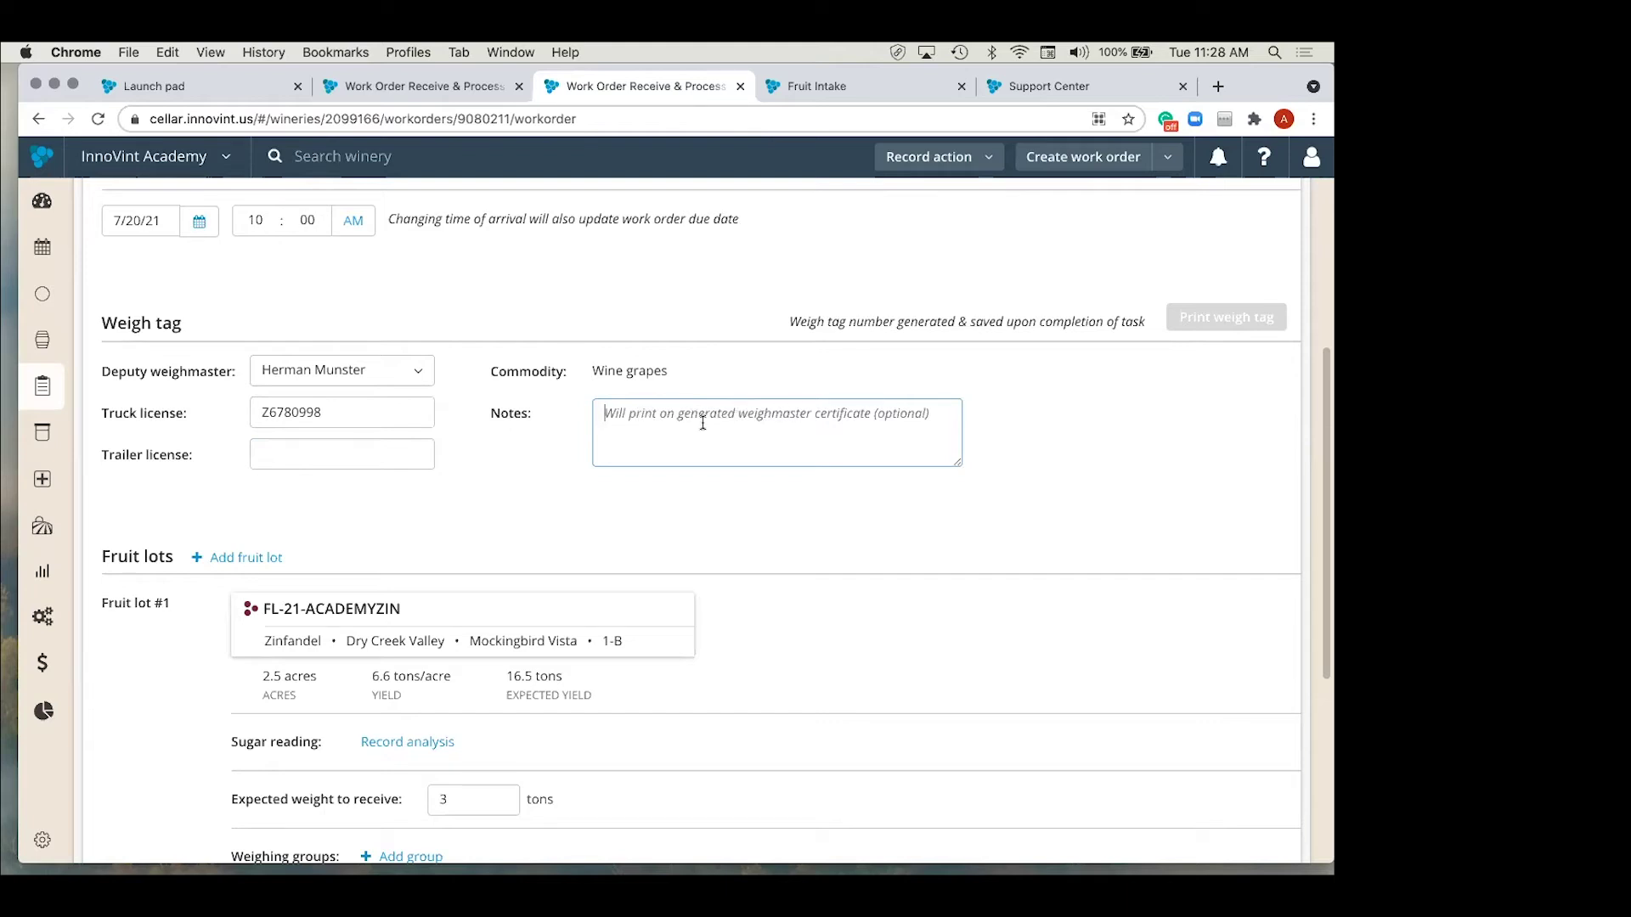
scroll(742, 411, "up", 3)
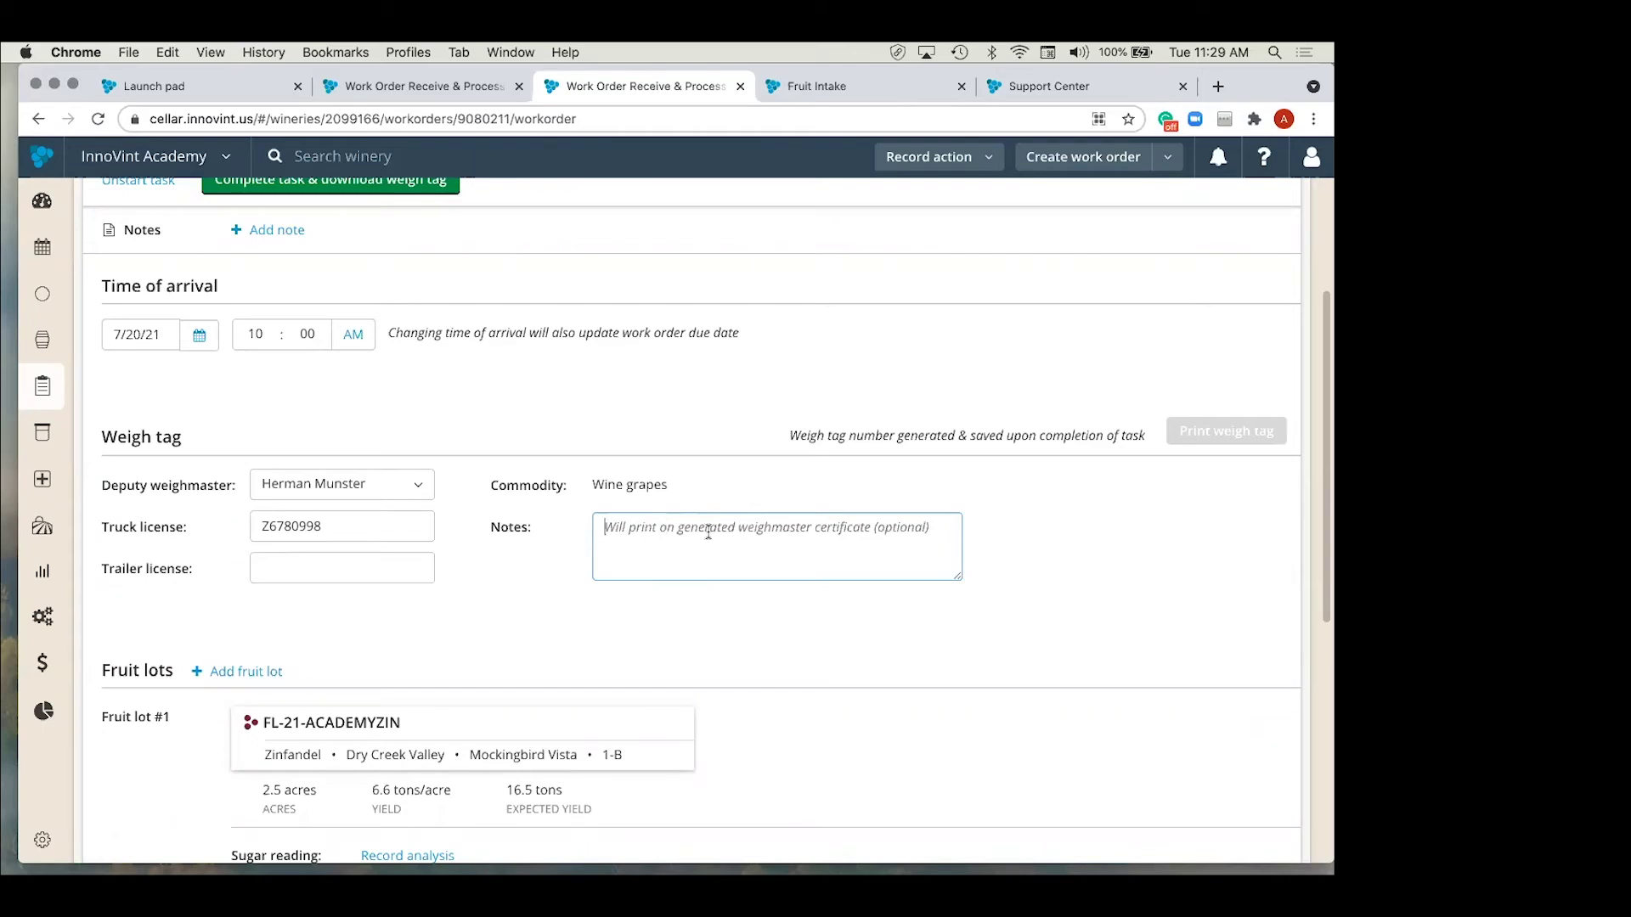
Step: Record a harvest sugar reading of 25° Brix for fruit lot FL-21-ACADEMYZIN
scroll(683, 457, "down", 3)
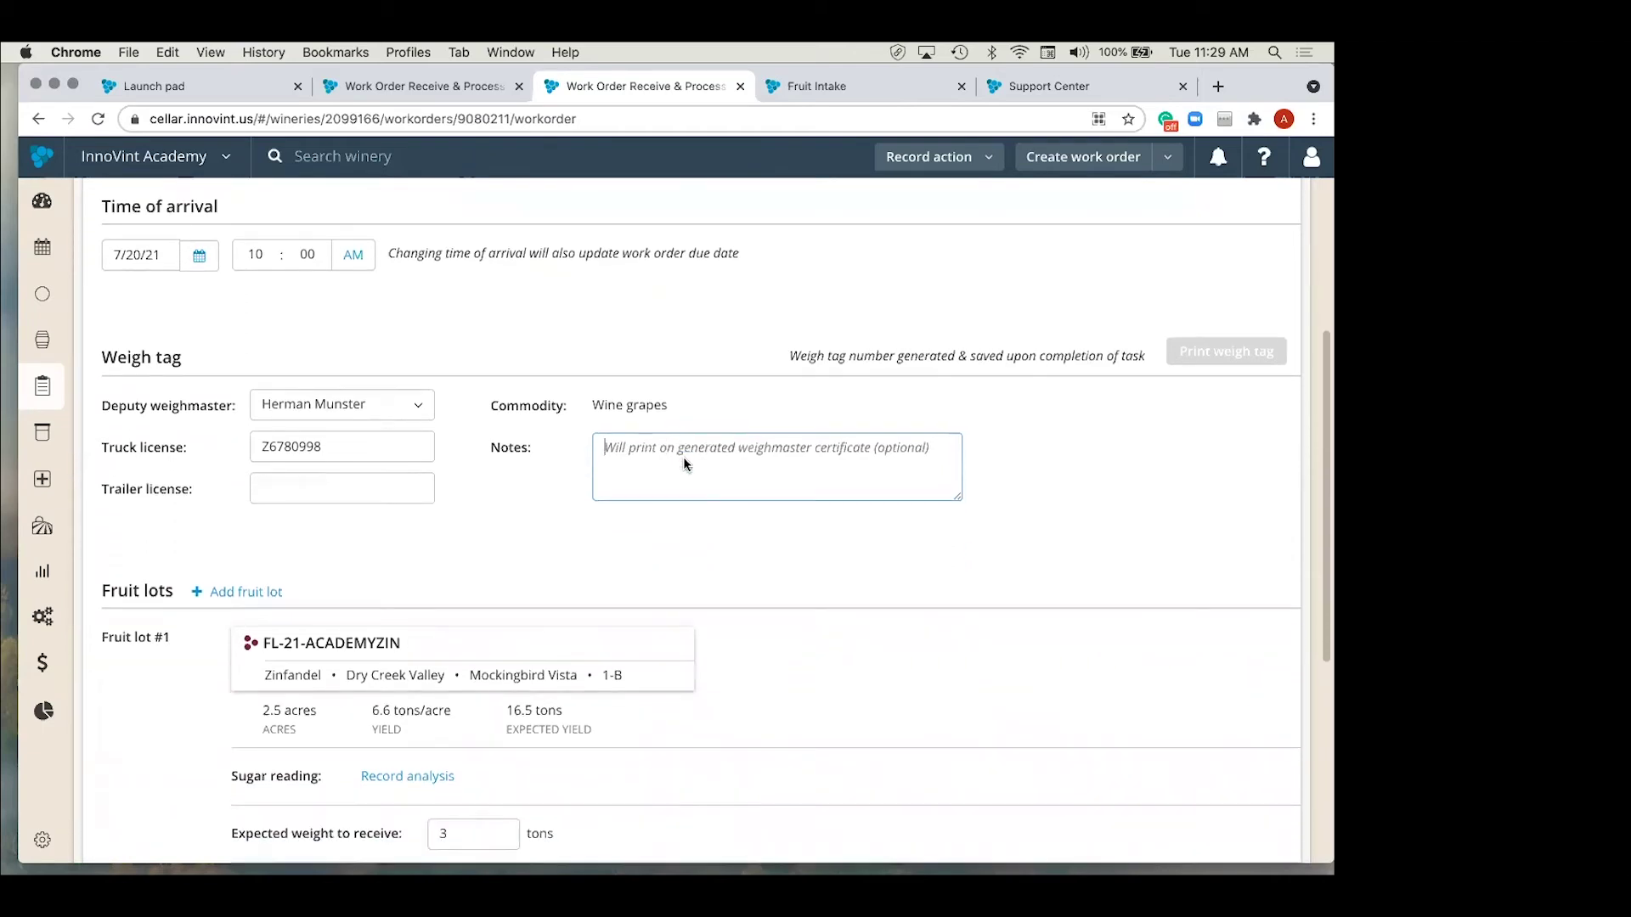
scroll(685, 463, "down", 3)
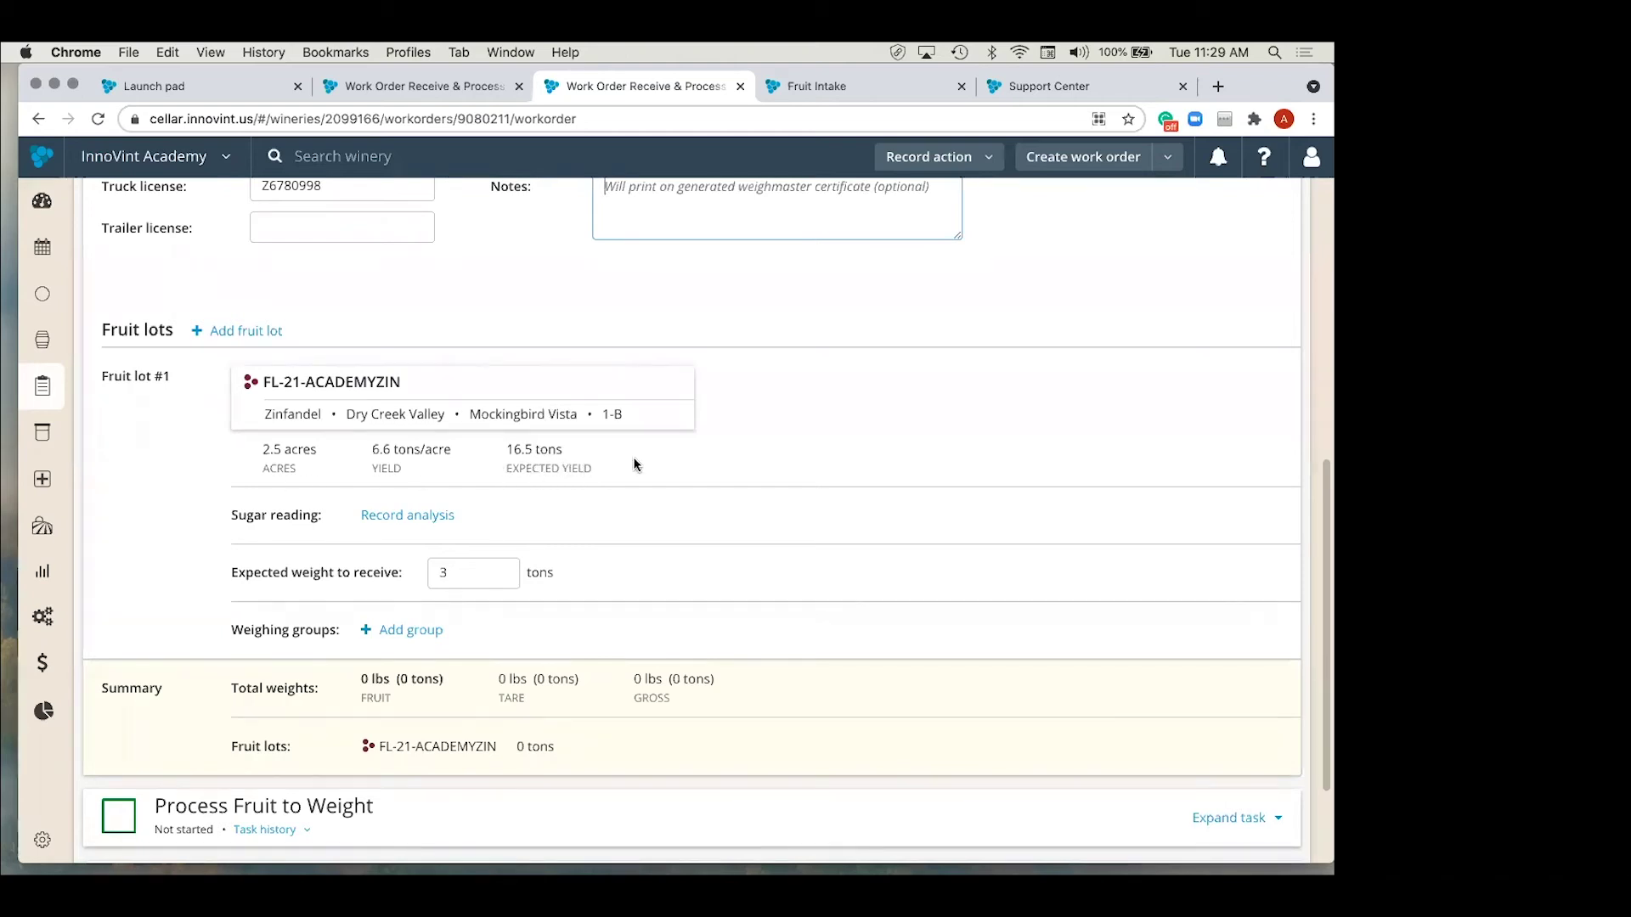
left_click(409, 515)
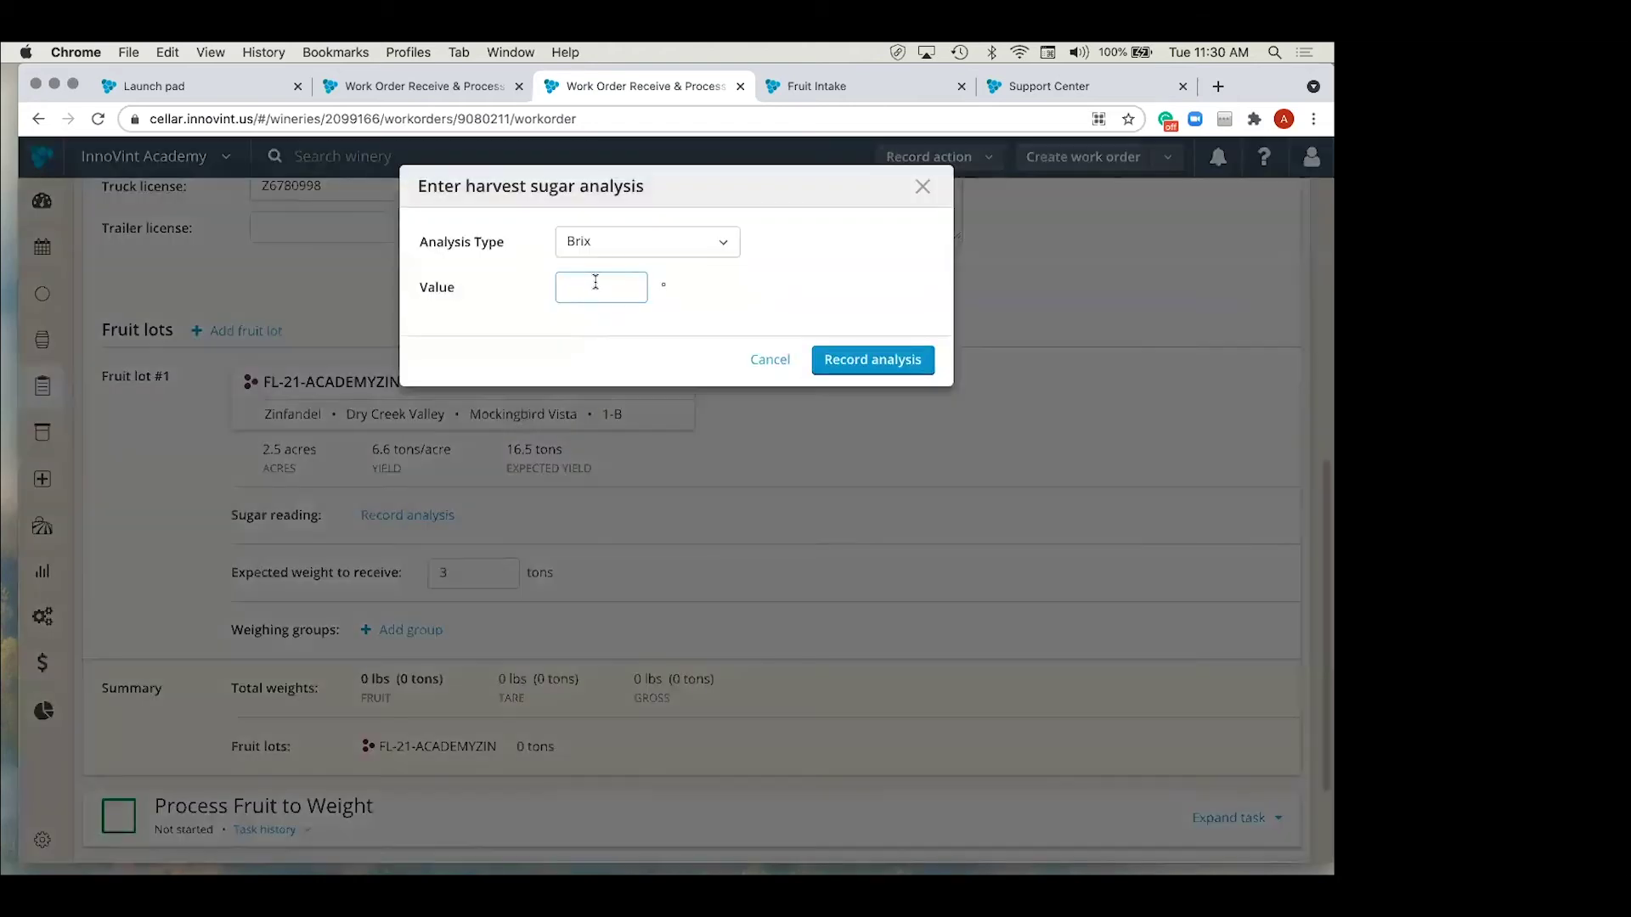
type("25")
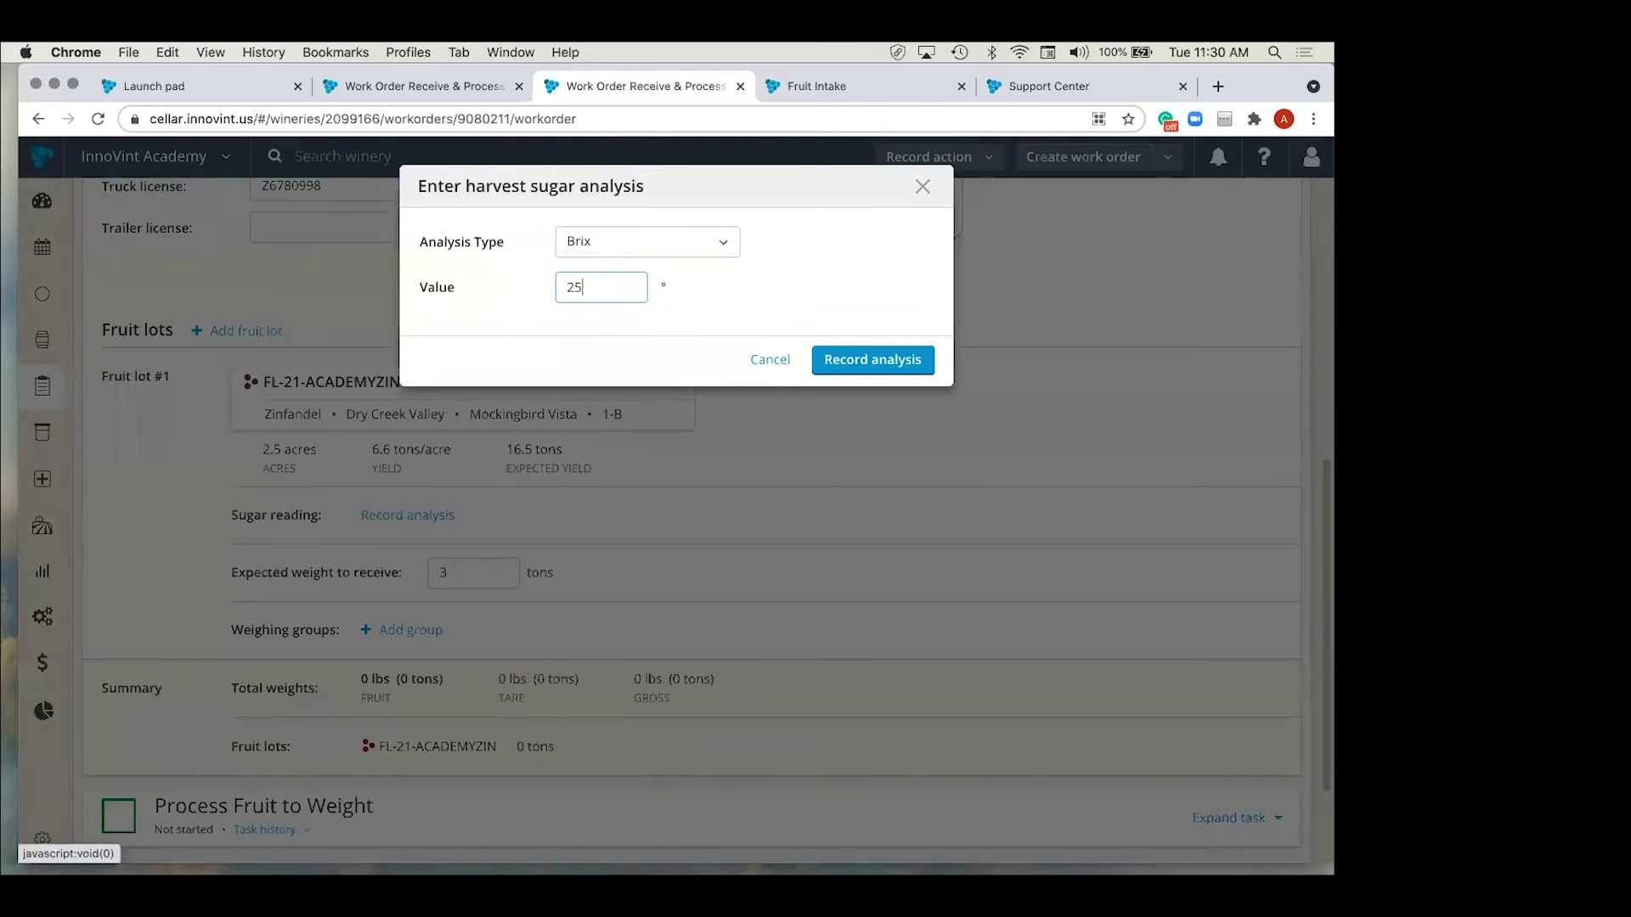
left_click(880, 360)
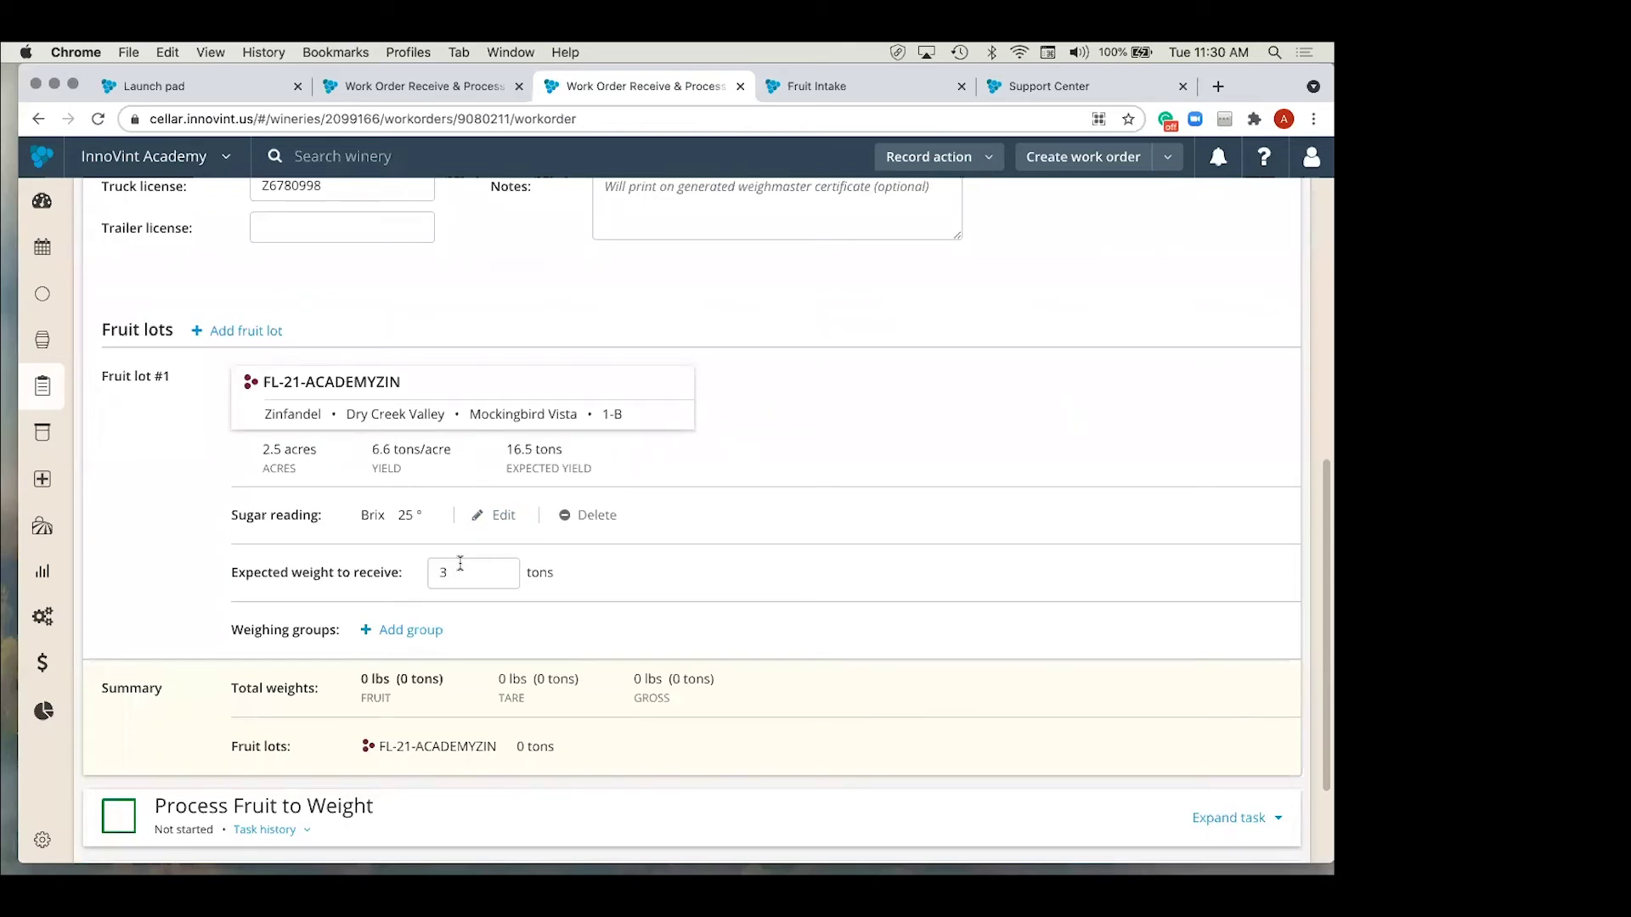
Step: Add a first weighing group with 2 MacroBin 28 (2 bins) tare containers and 2200 lbs gross, saving it and opening another group
left_click(405, 633)
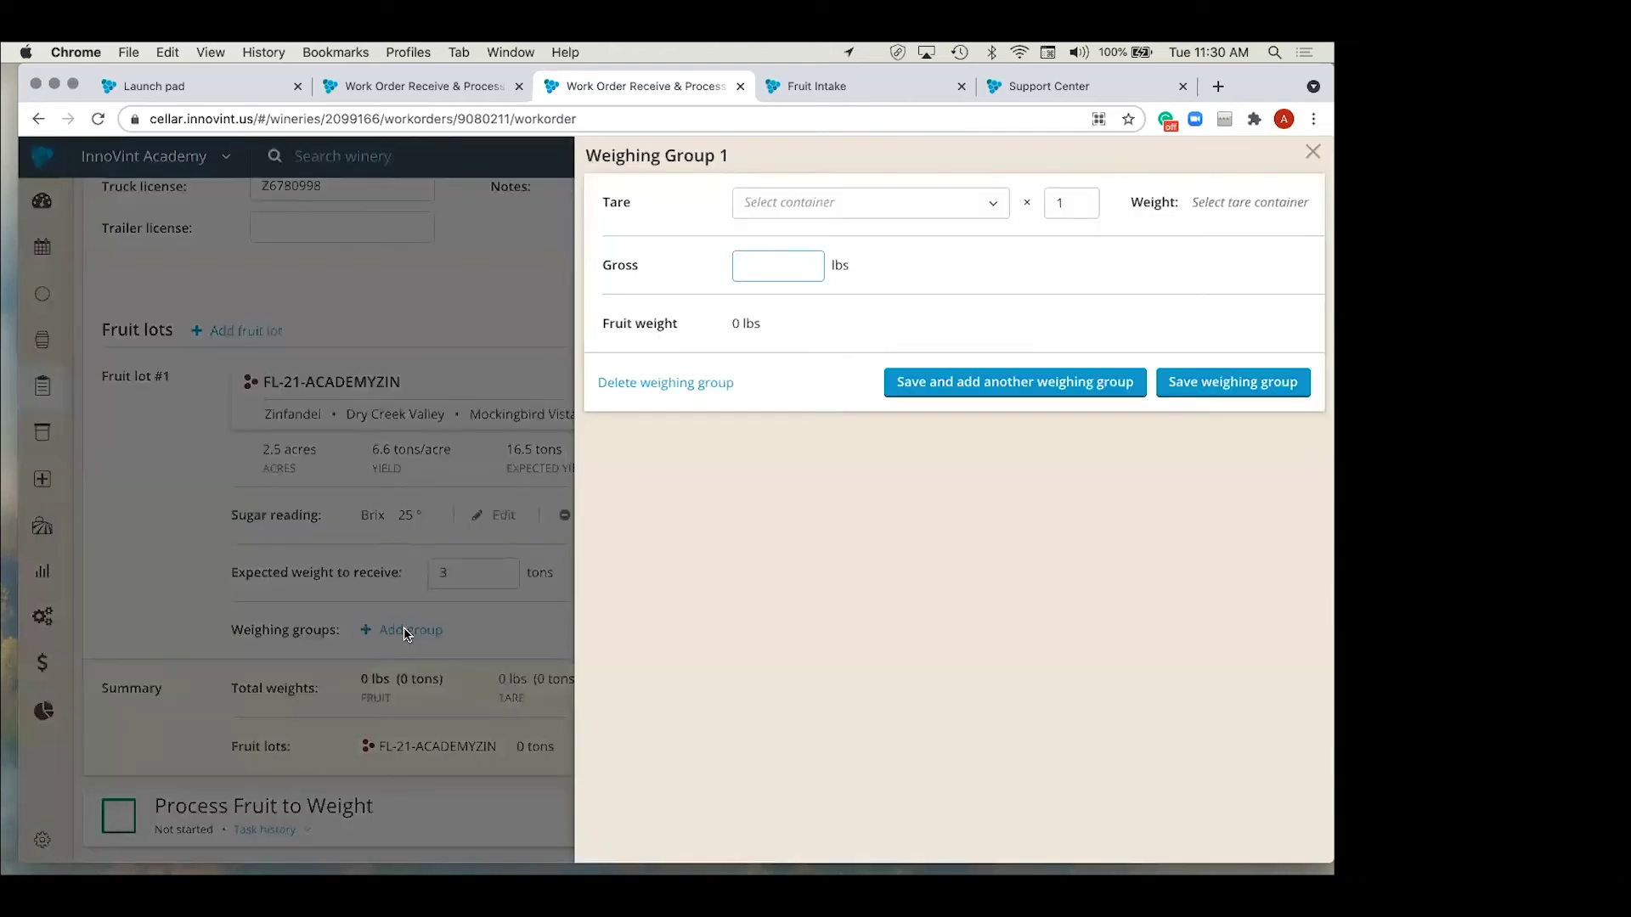
left_click(889, 198)
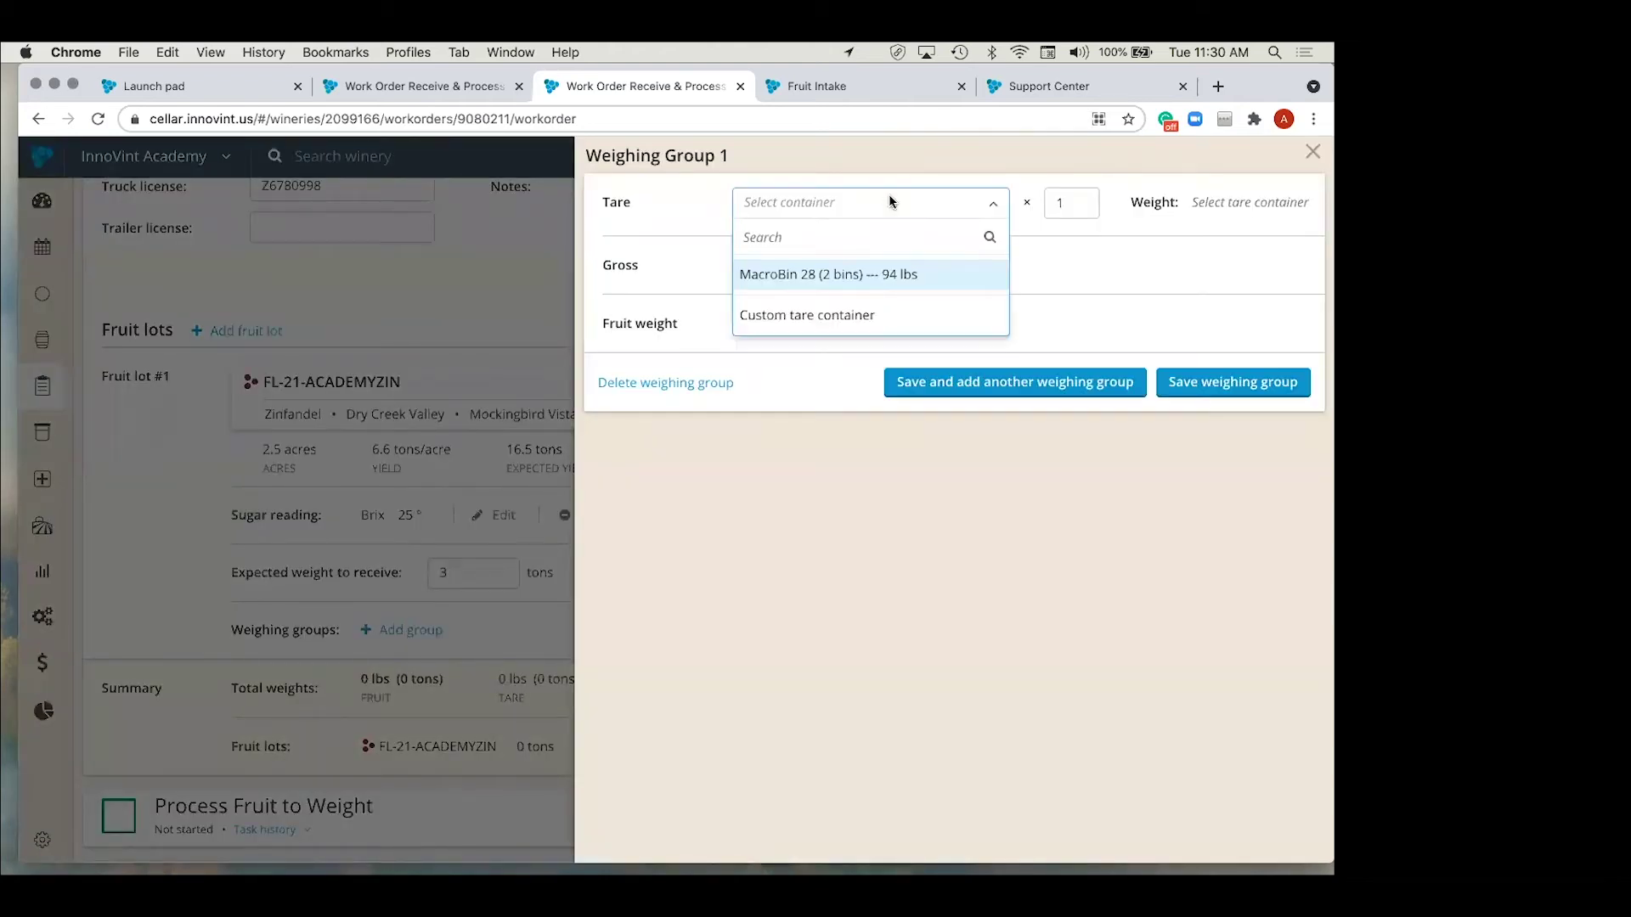
left_click(834, 271)
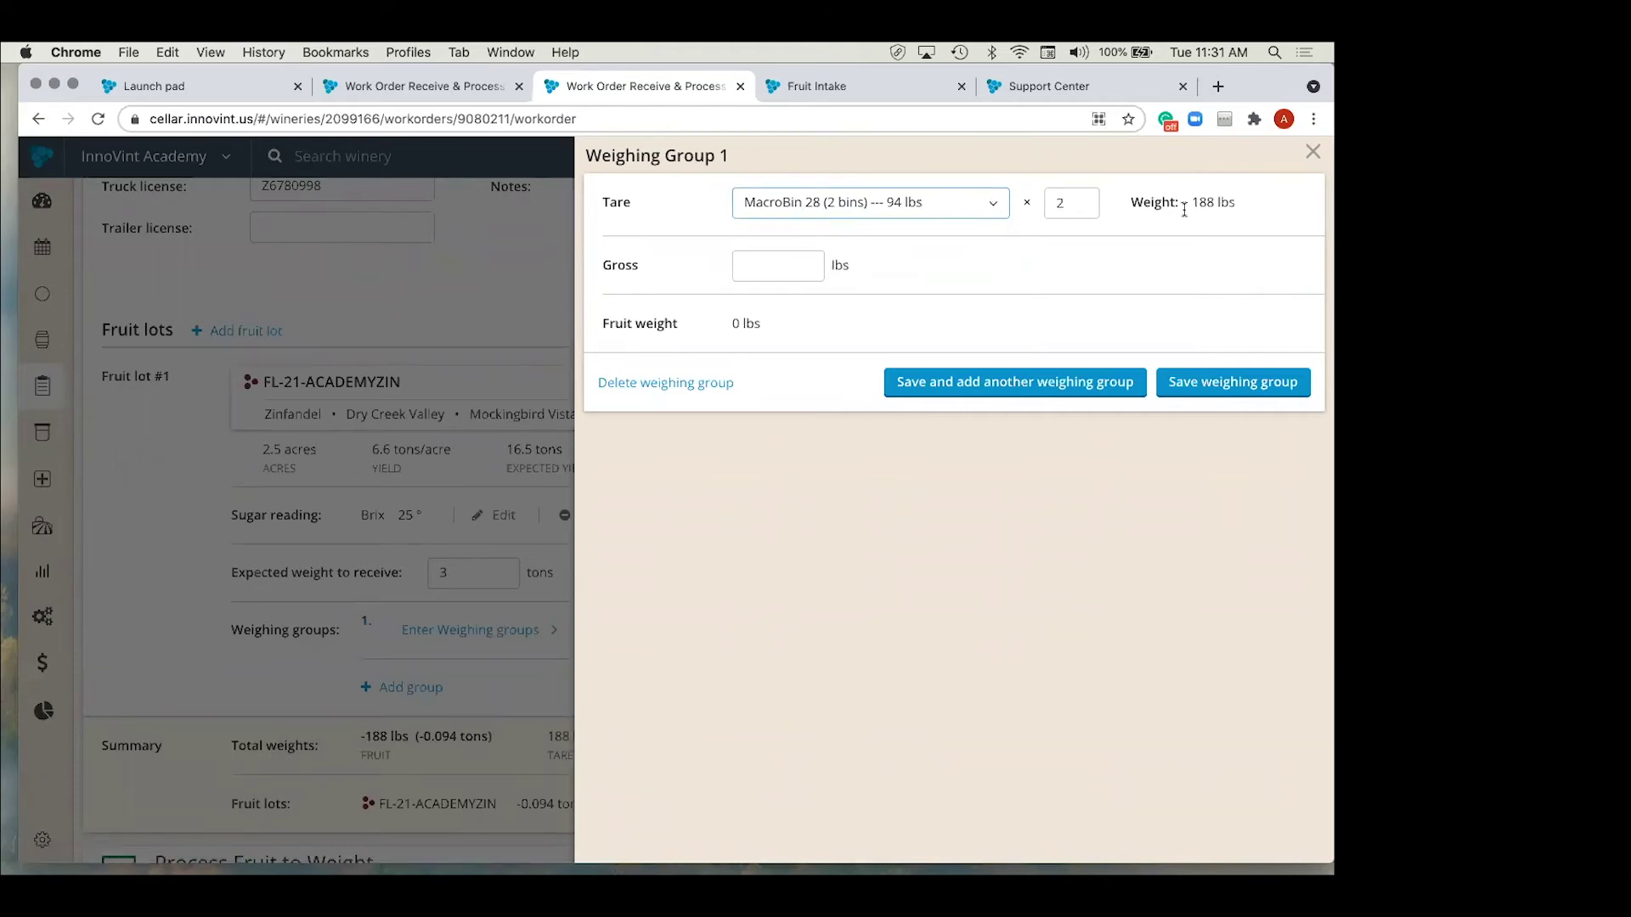
left_click(746, 256)
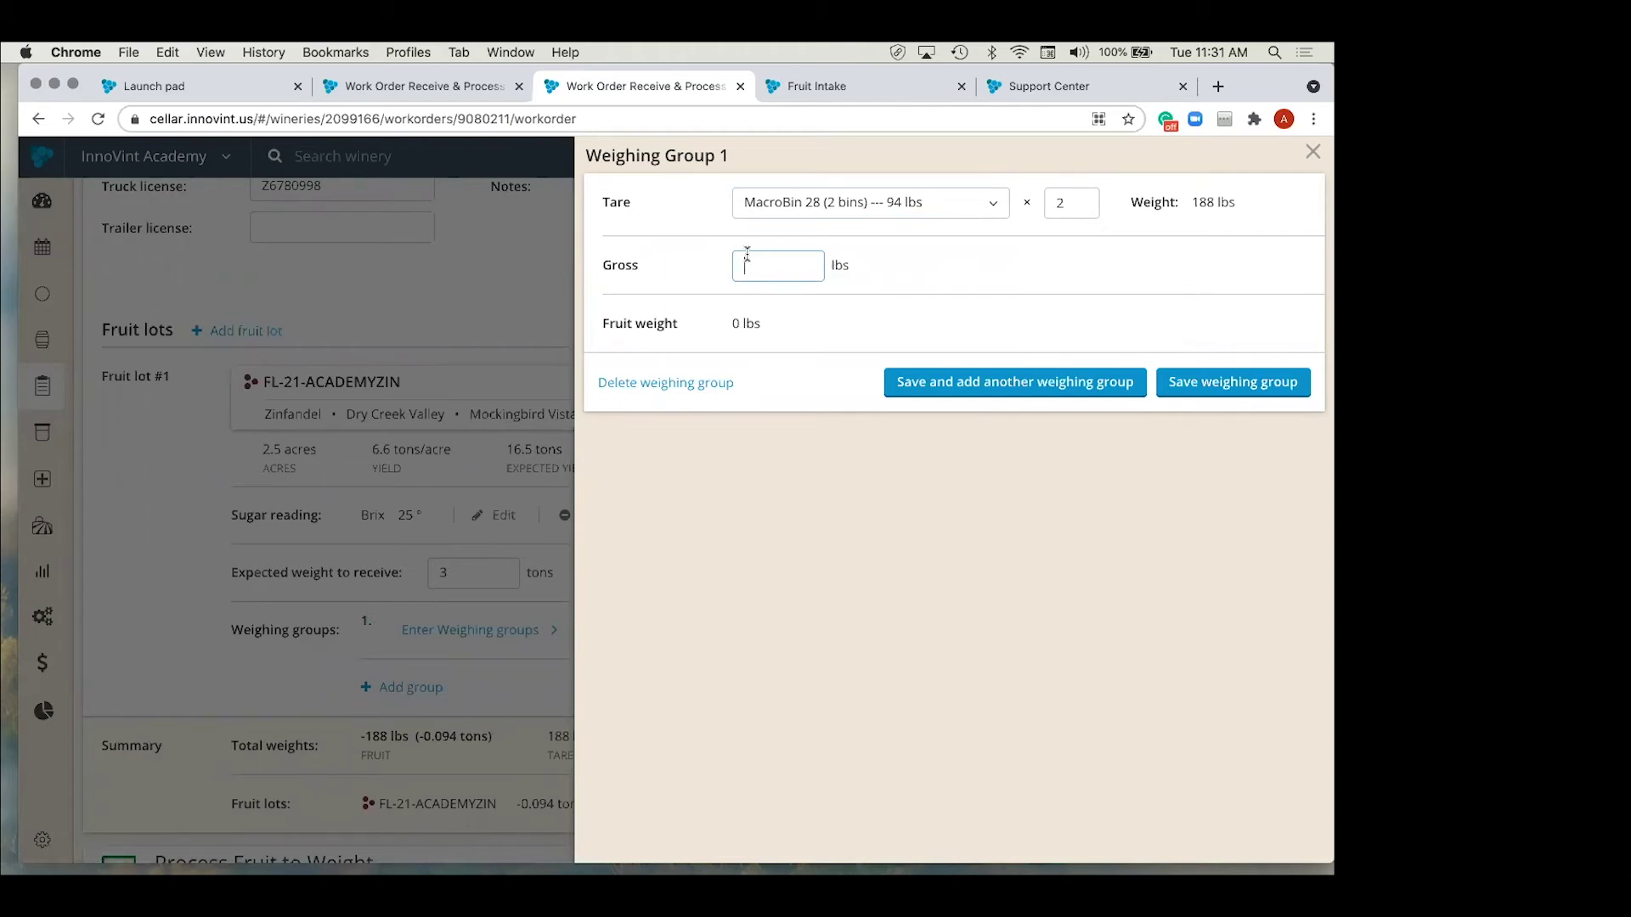
type("2200")
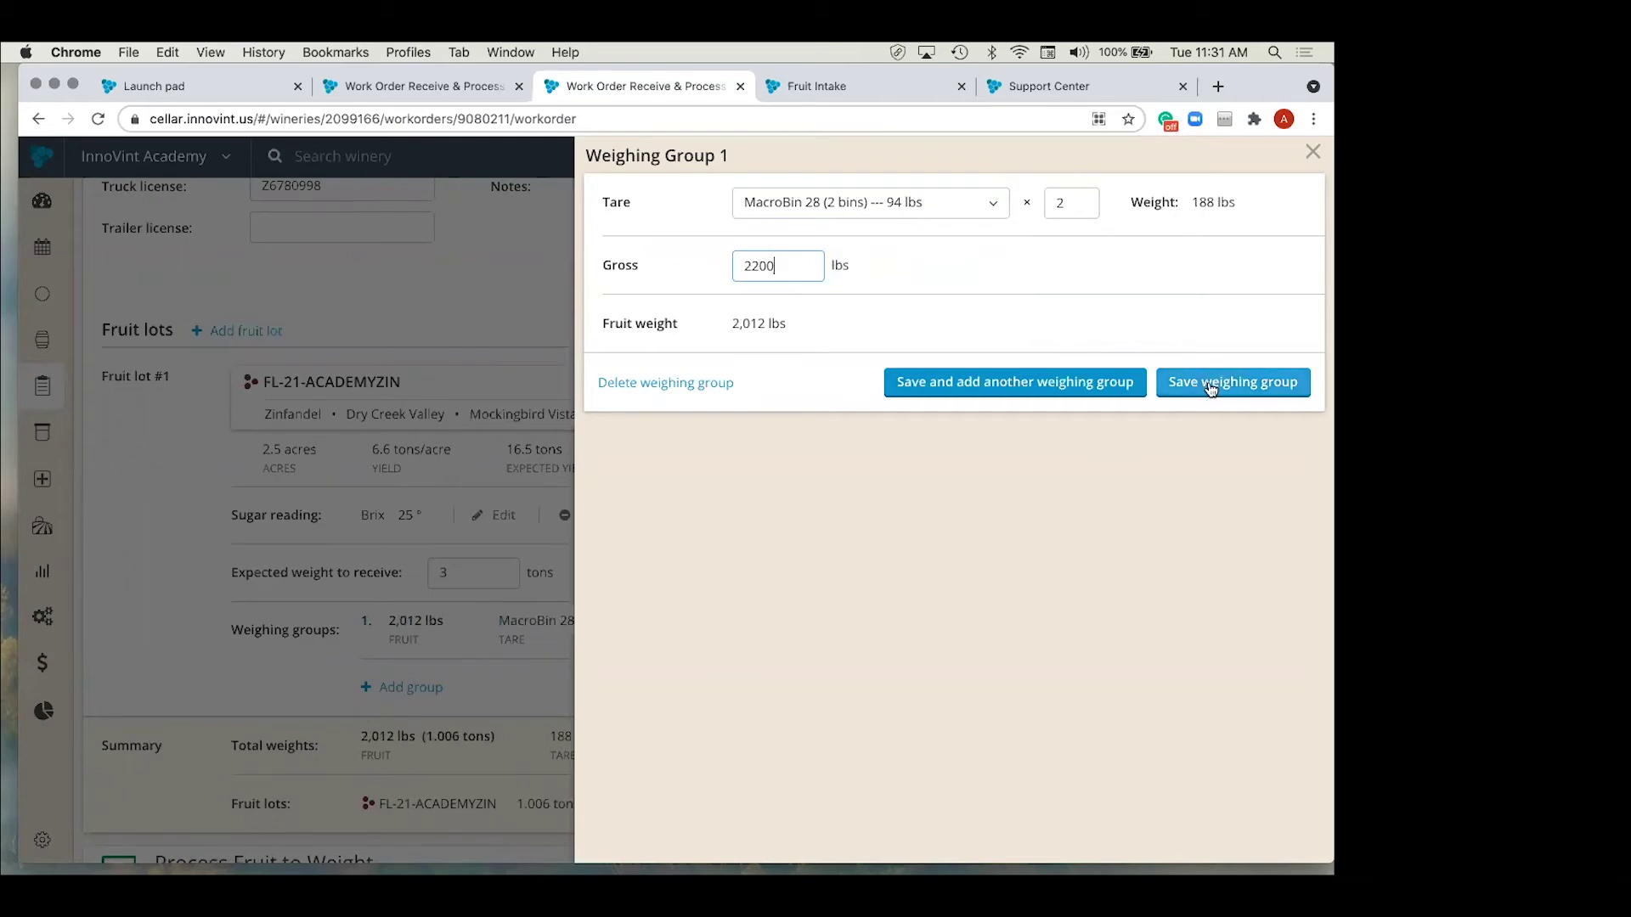
left_click(989, 382)
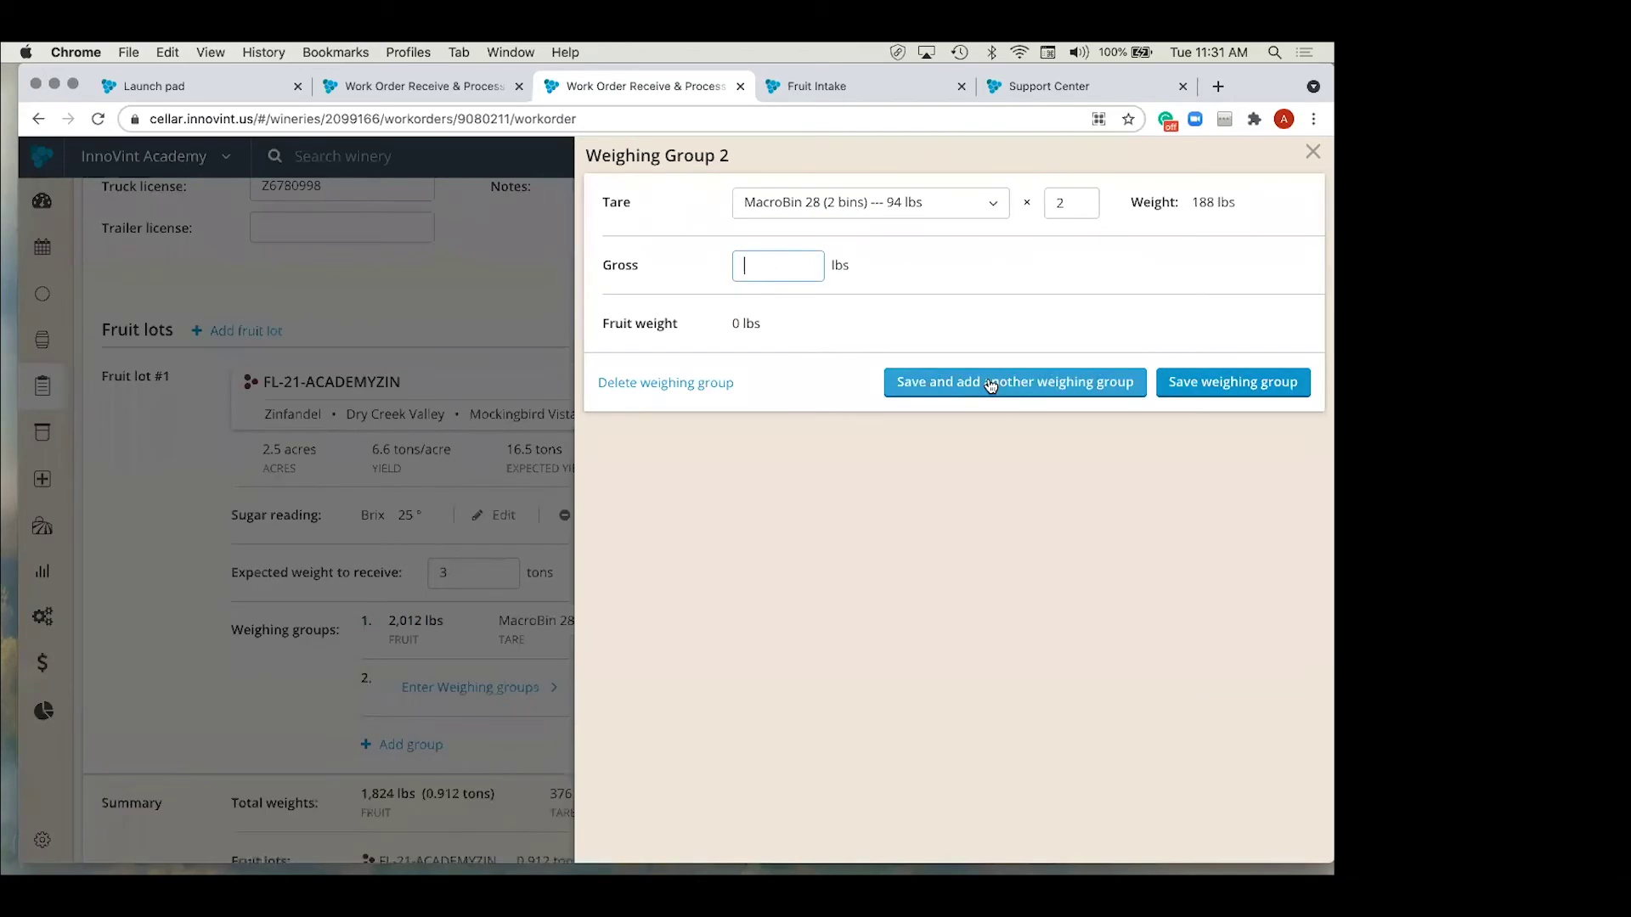
Step: Keep the MacroBin 28 tare for weighing group 2, enter 2150 lbs gross, and save it while opening another group
left_click(942, 206)
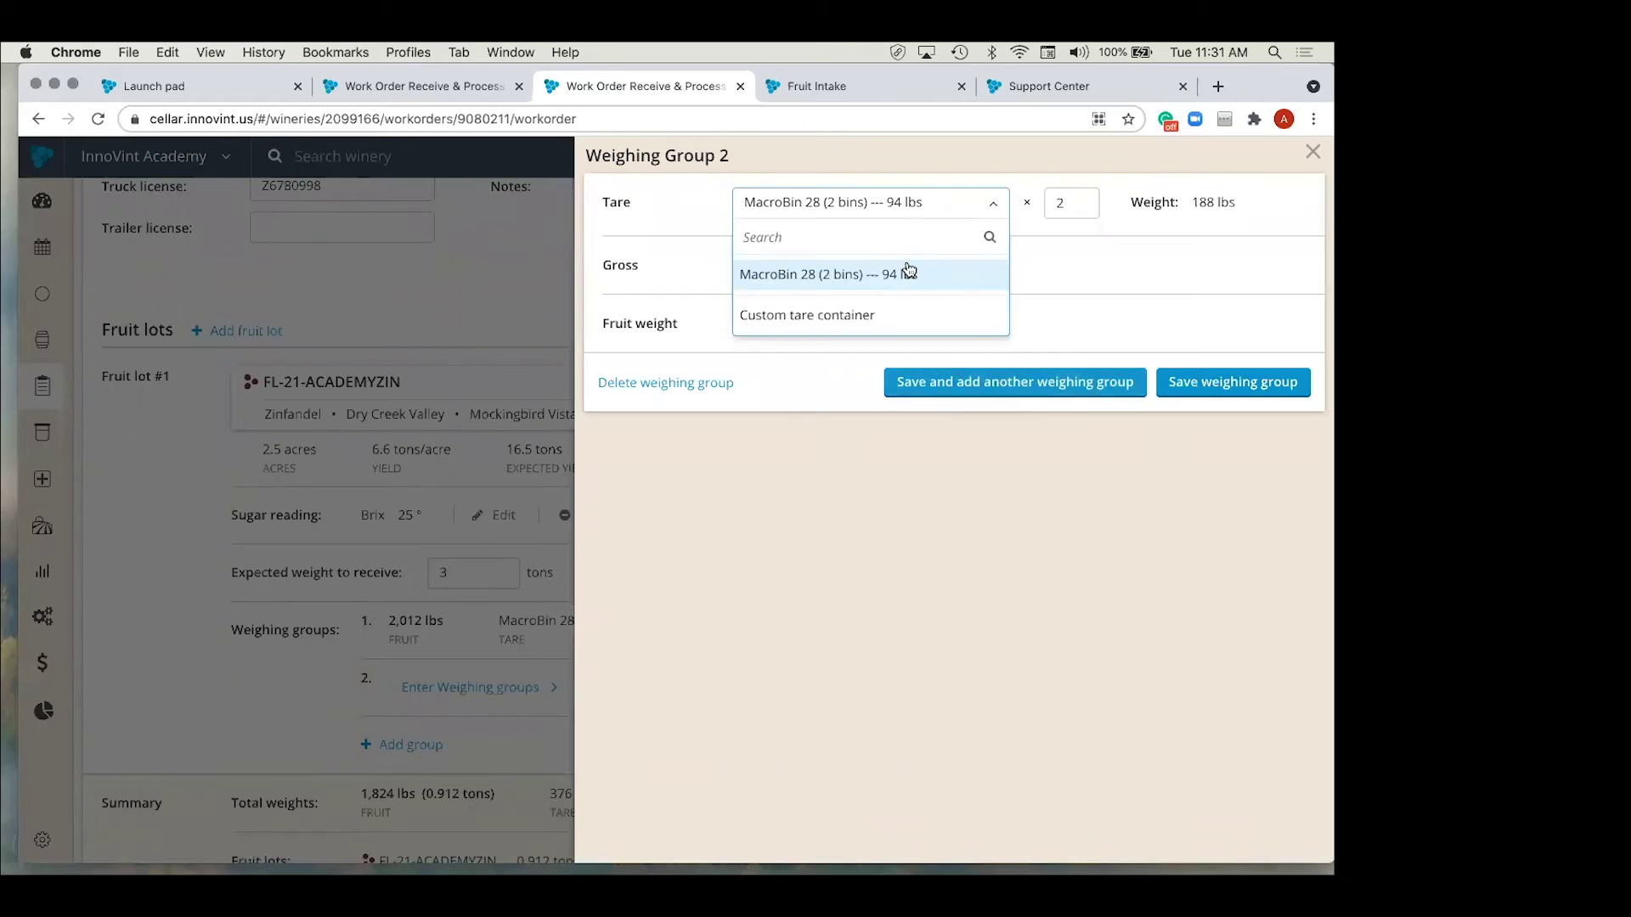
left_click(1050, 262)
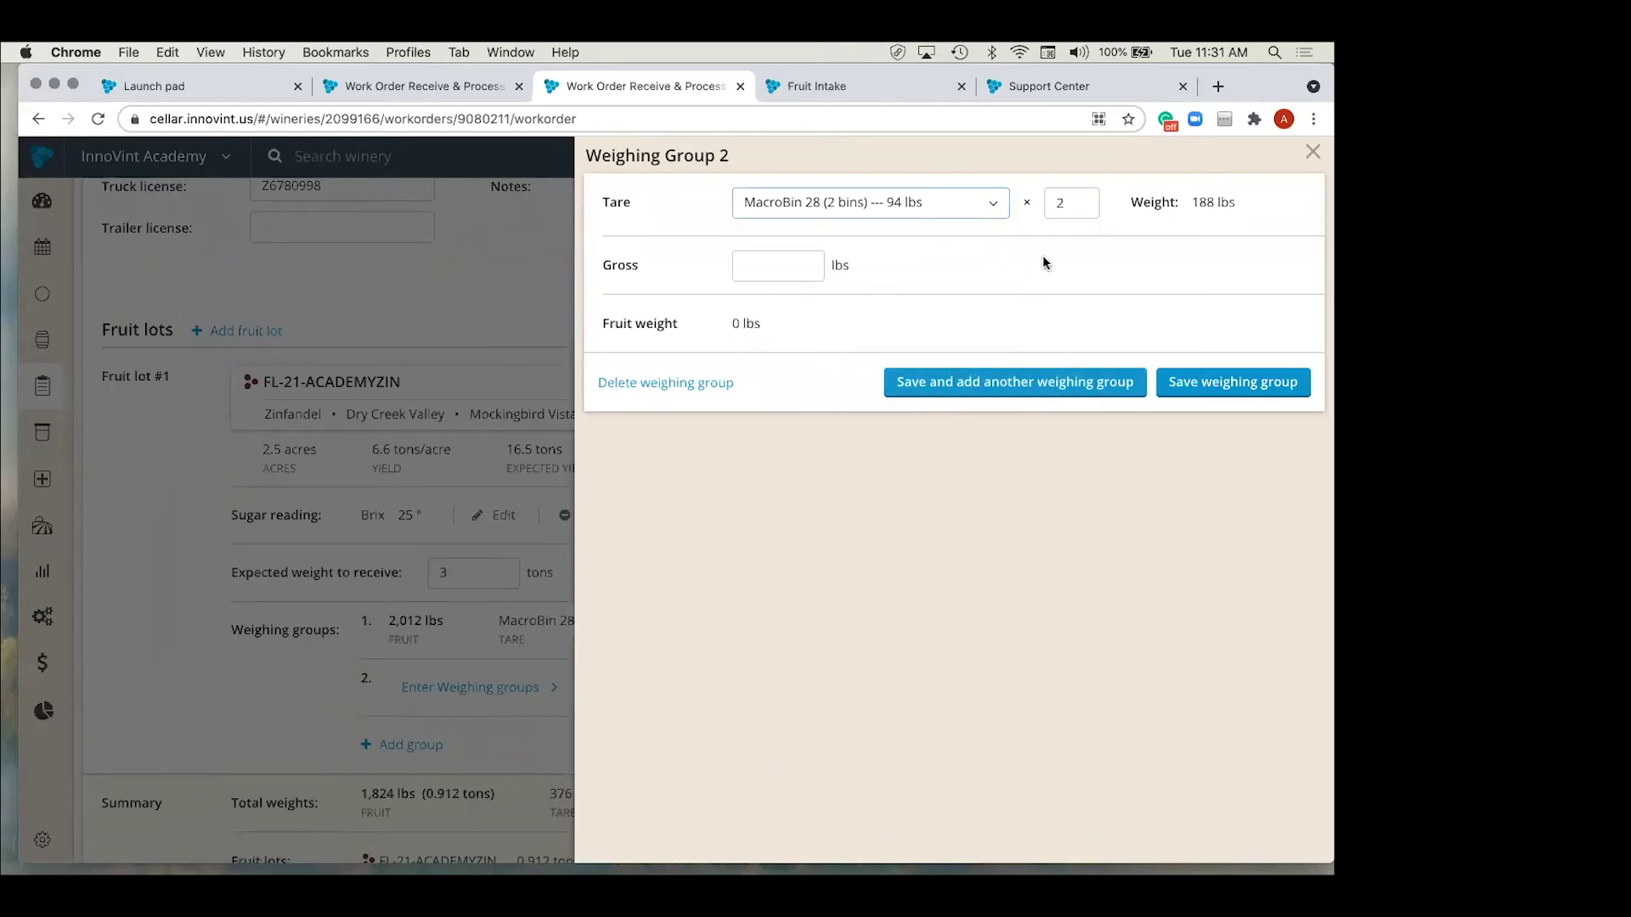
left_click(804, 262)
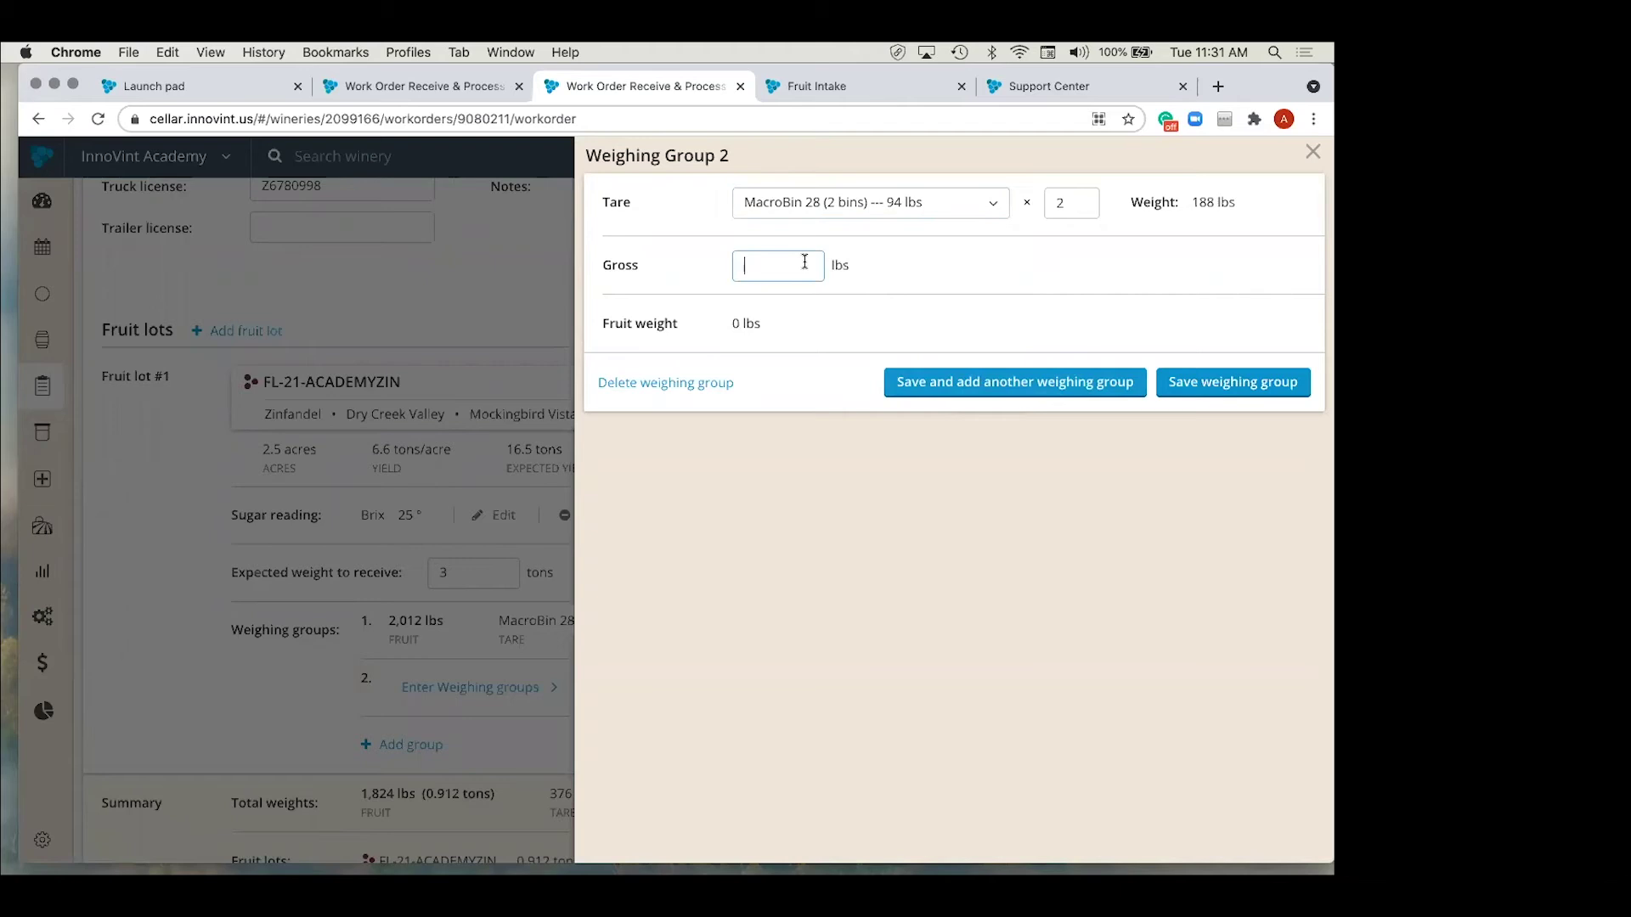
type("2150")
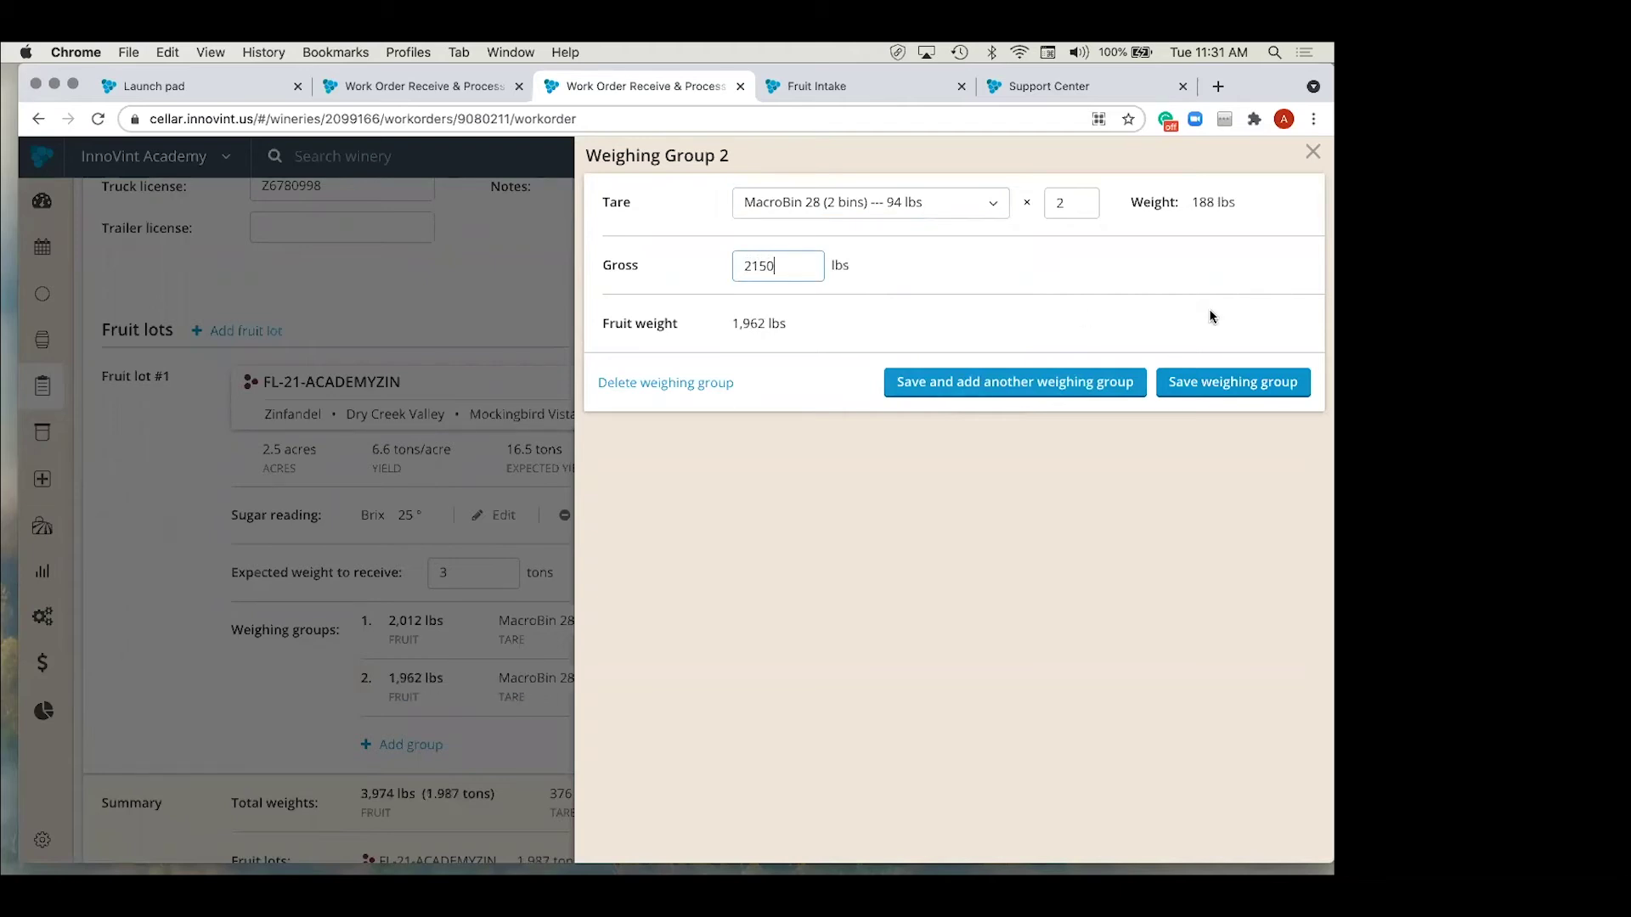
left_click(1042, 390)
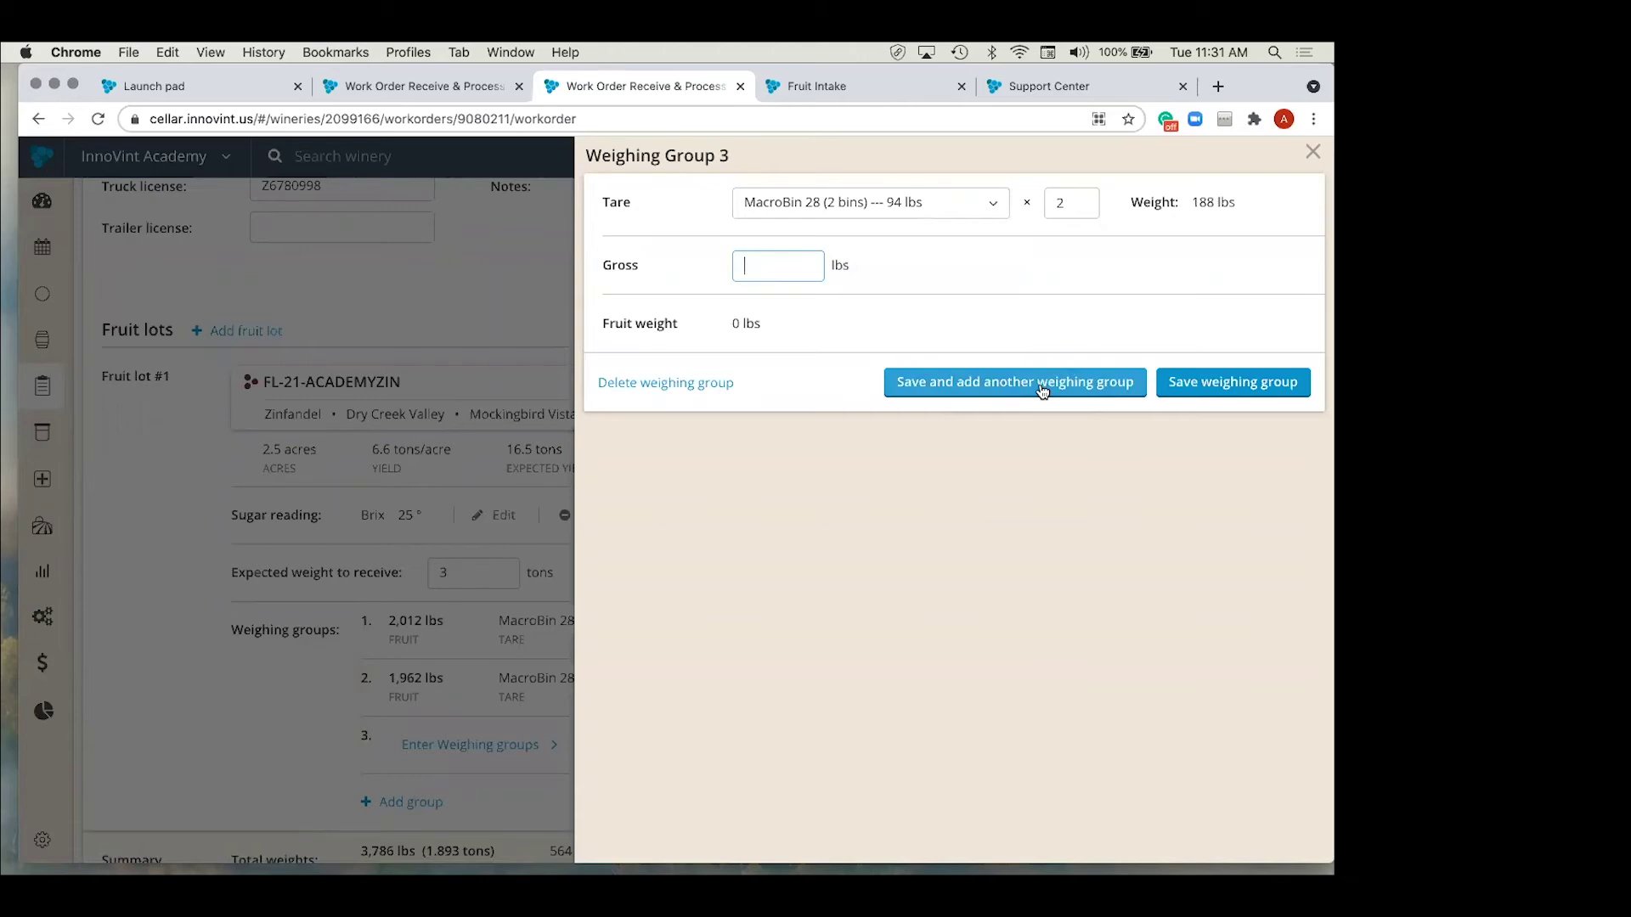
Step: Give weighing group 3 a custom tare container named AR's weighing 80 lbs, enter 990 lbs gross, and save the group
left_click(981, 205)
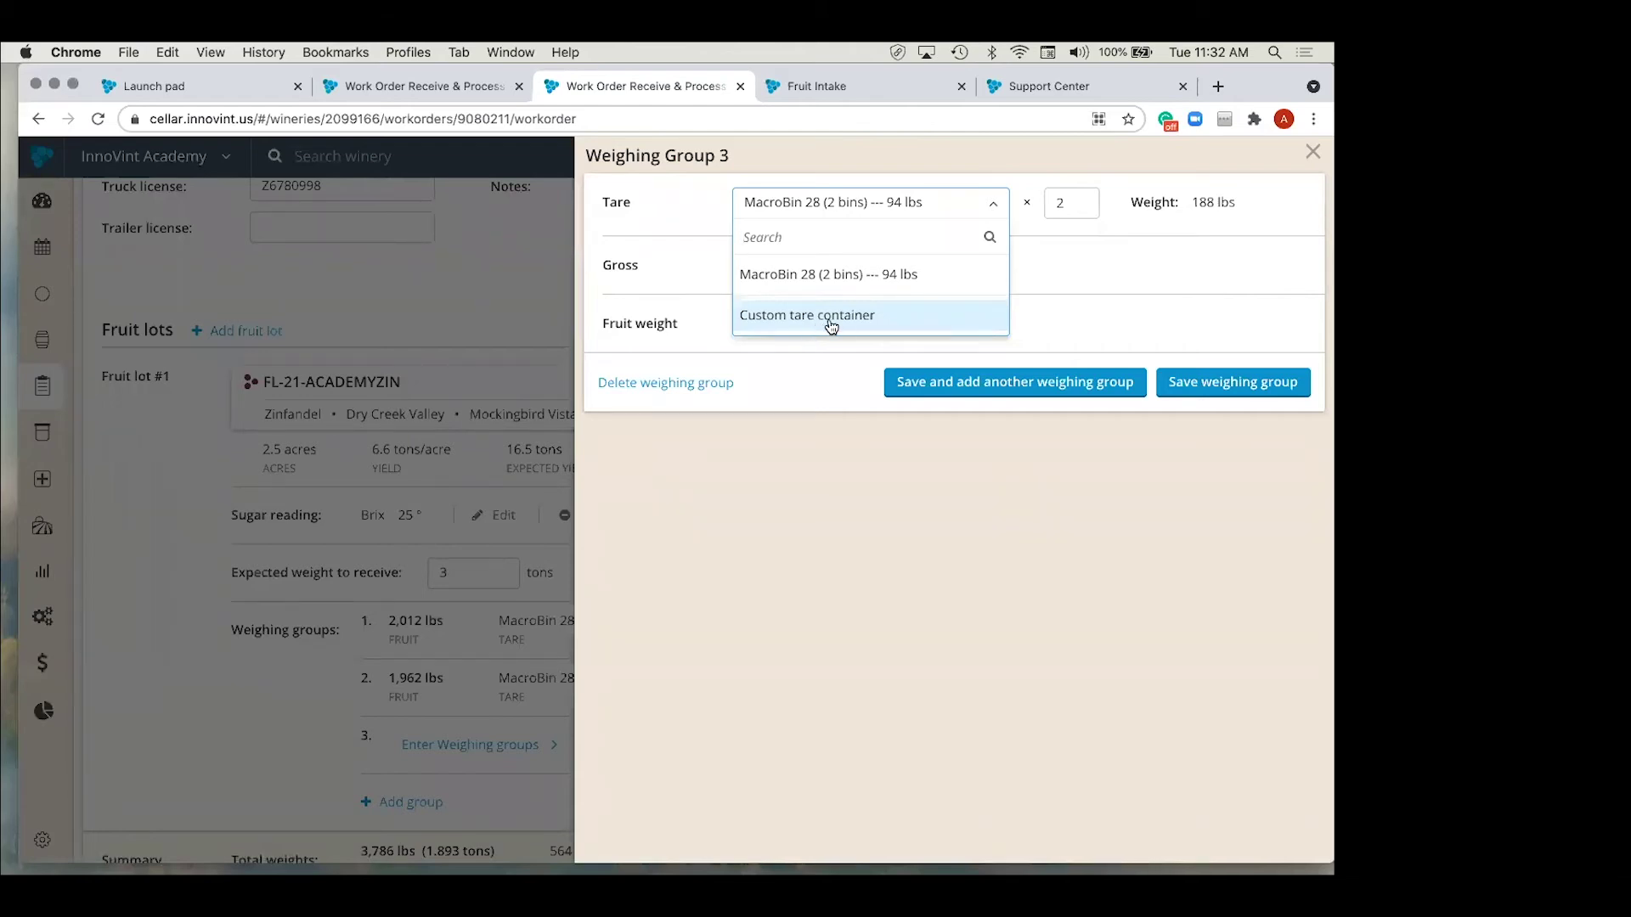
left_click(832, 326)
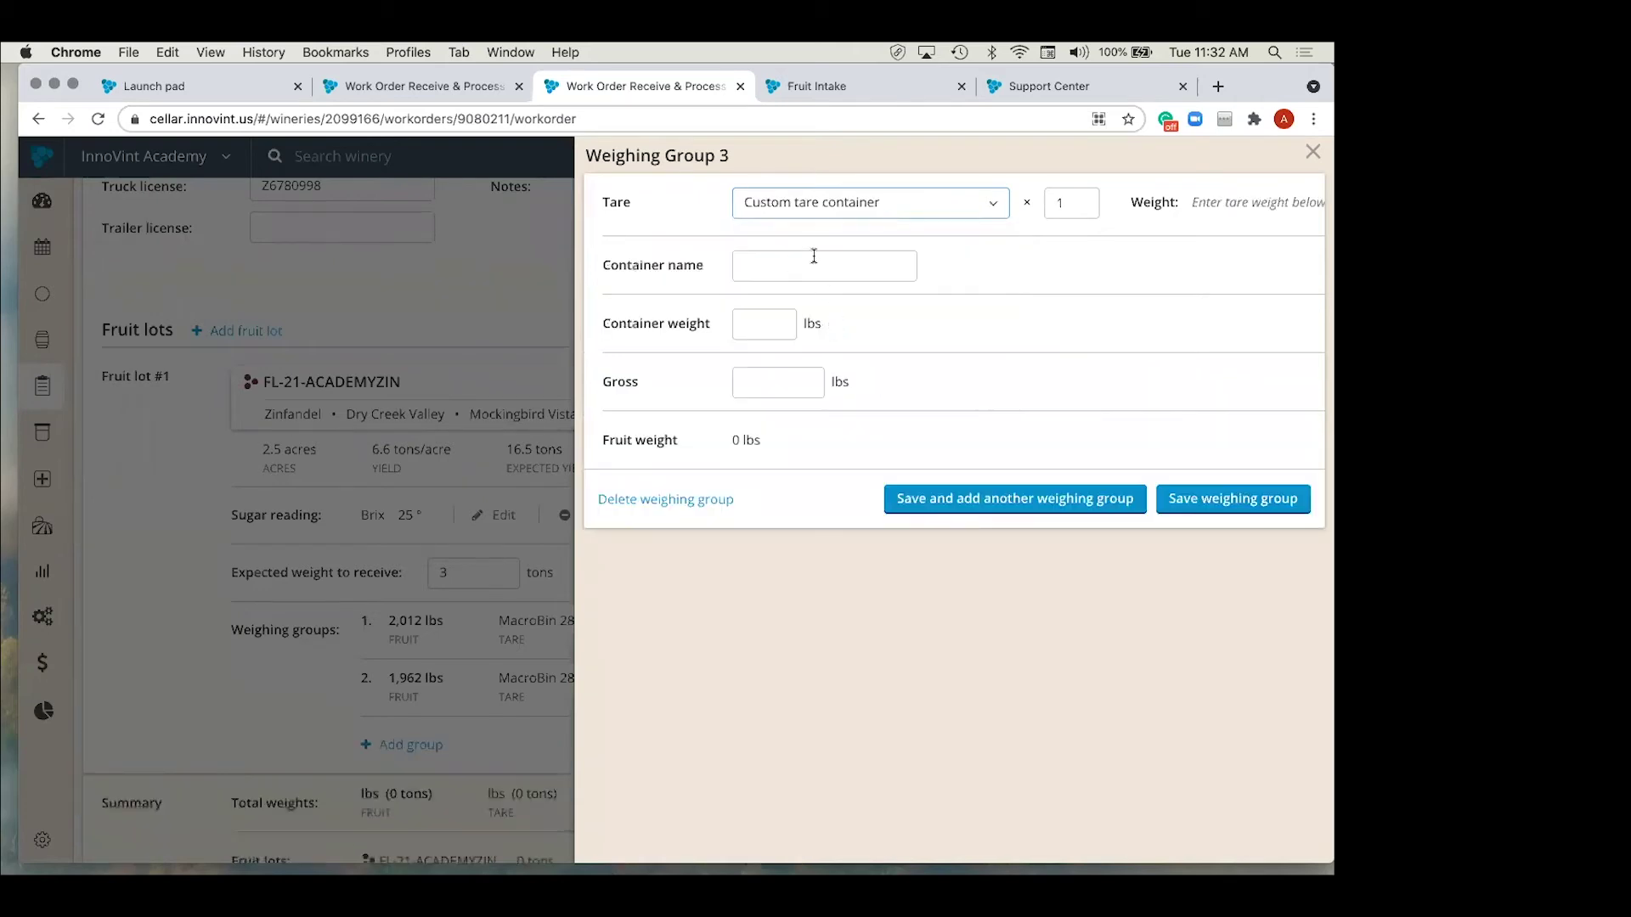
left_click(792, 268)
type("AR'S")
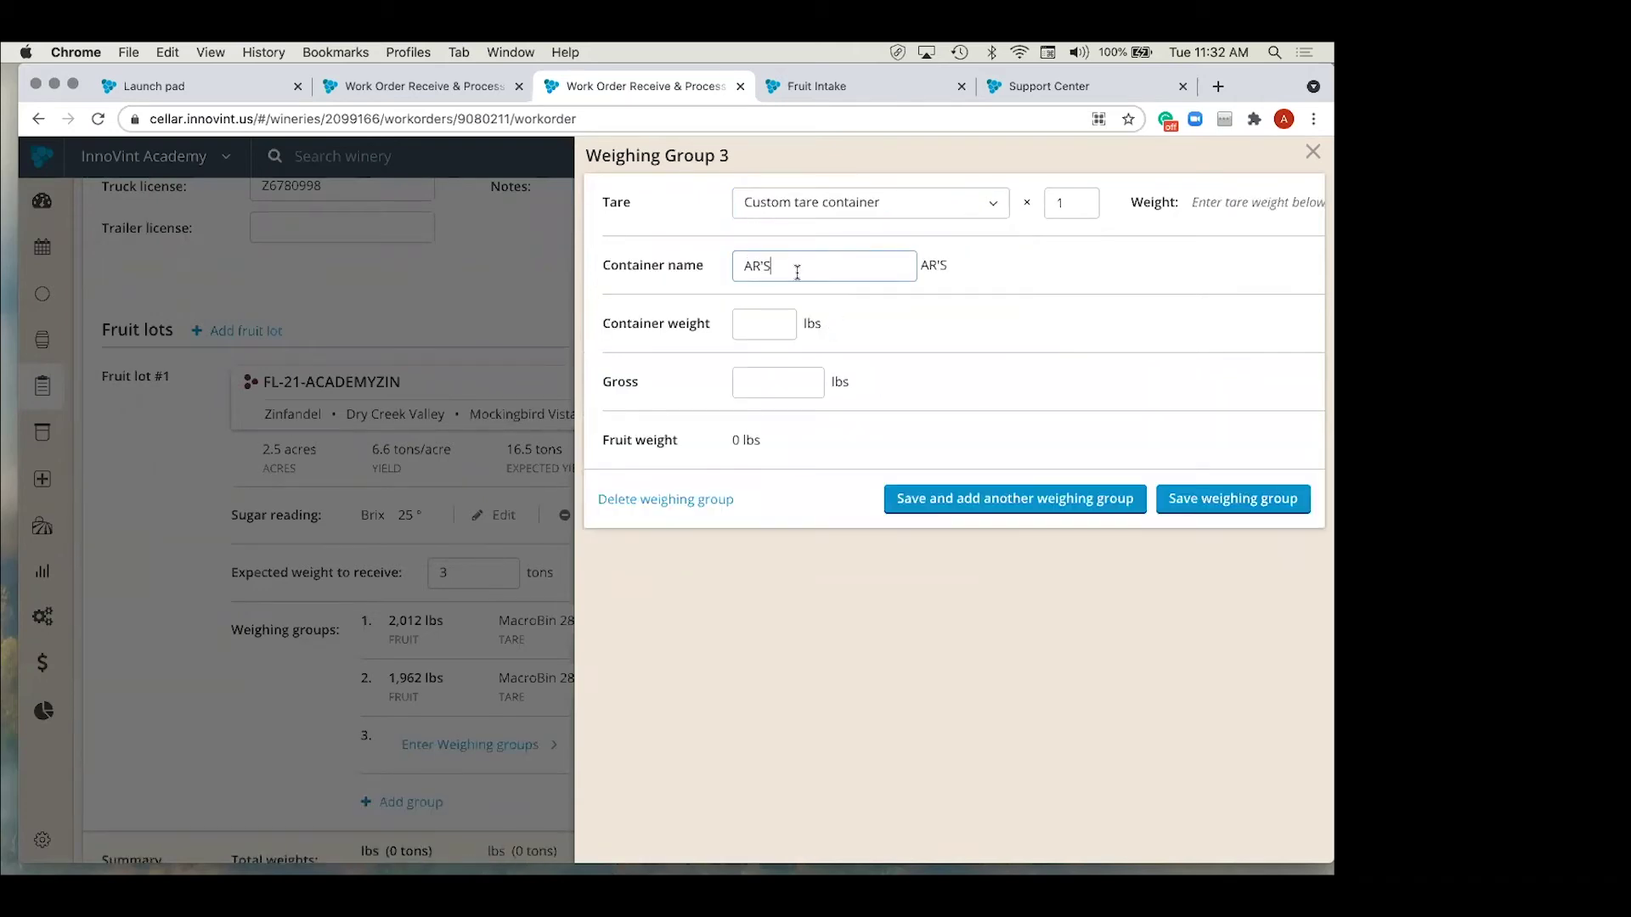
key("BackSpace")
type("s")
left_click(764, 324)
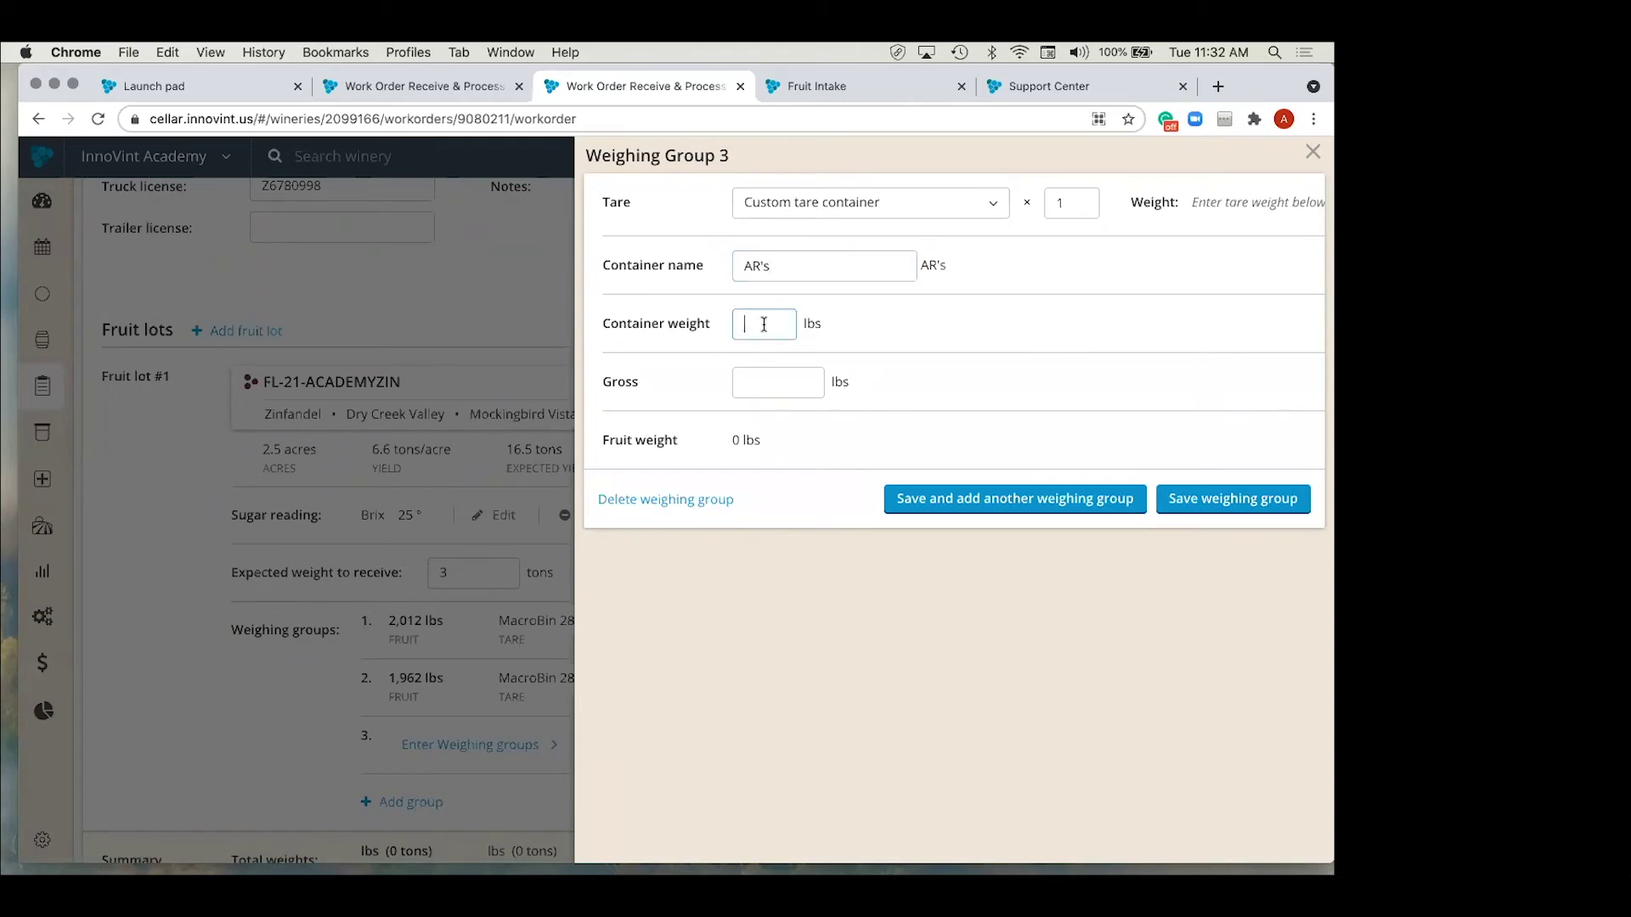
type("80")
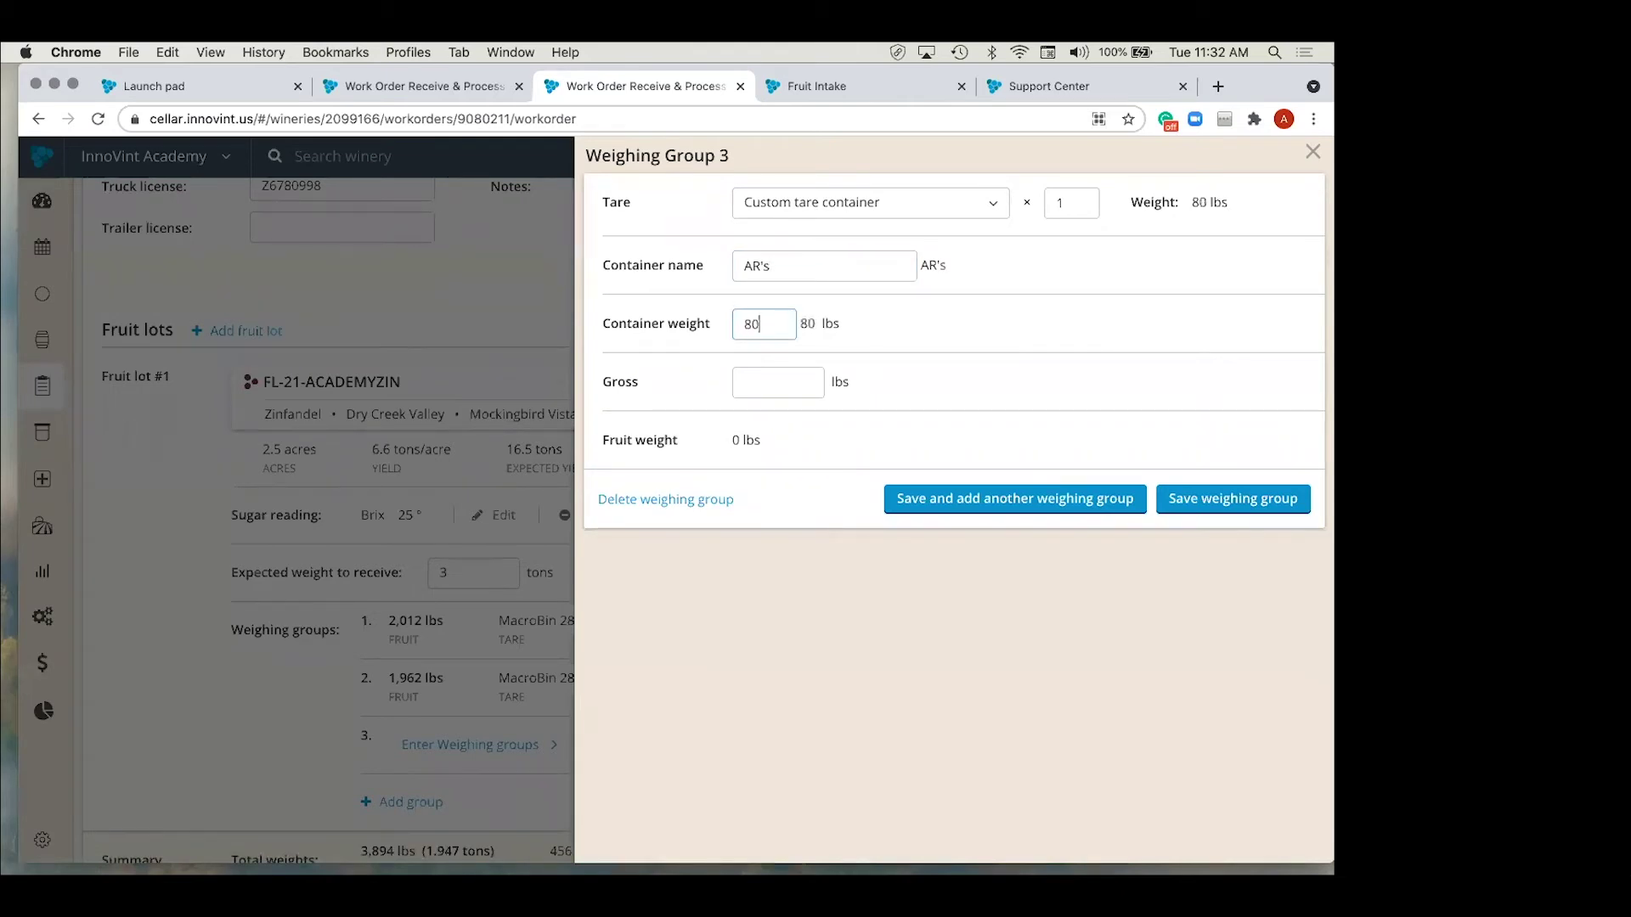
left_click(771, 382)
type("990")
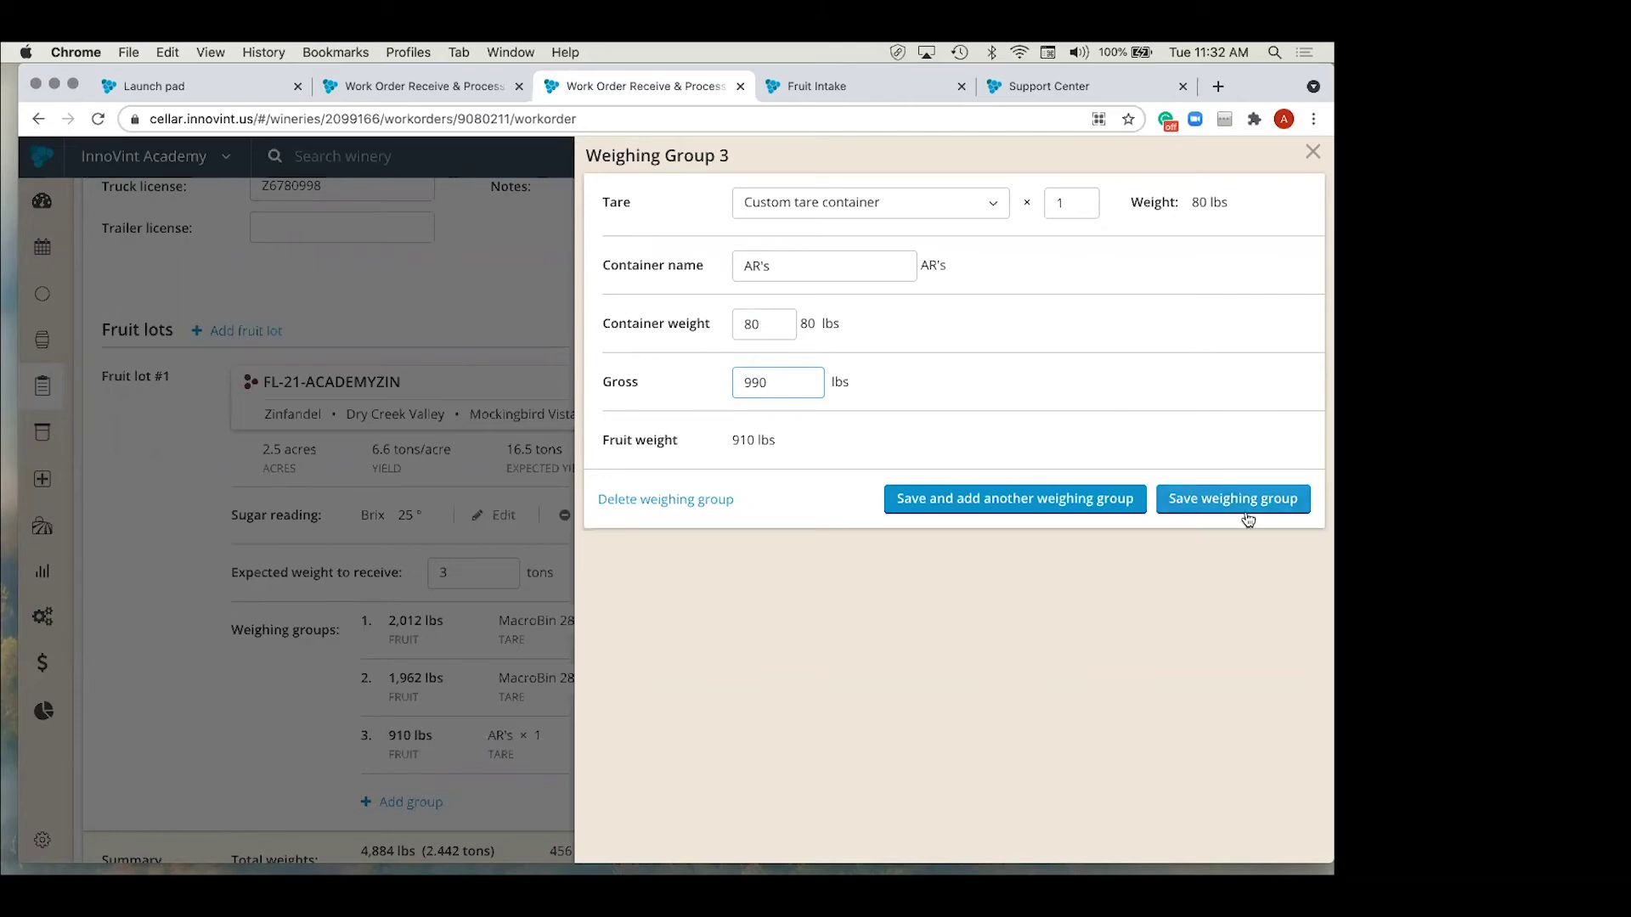
left_click(1219, 503)
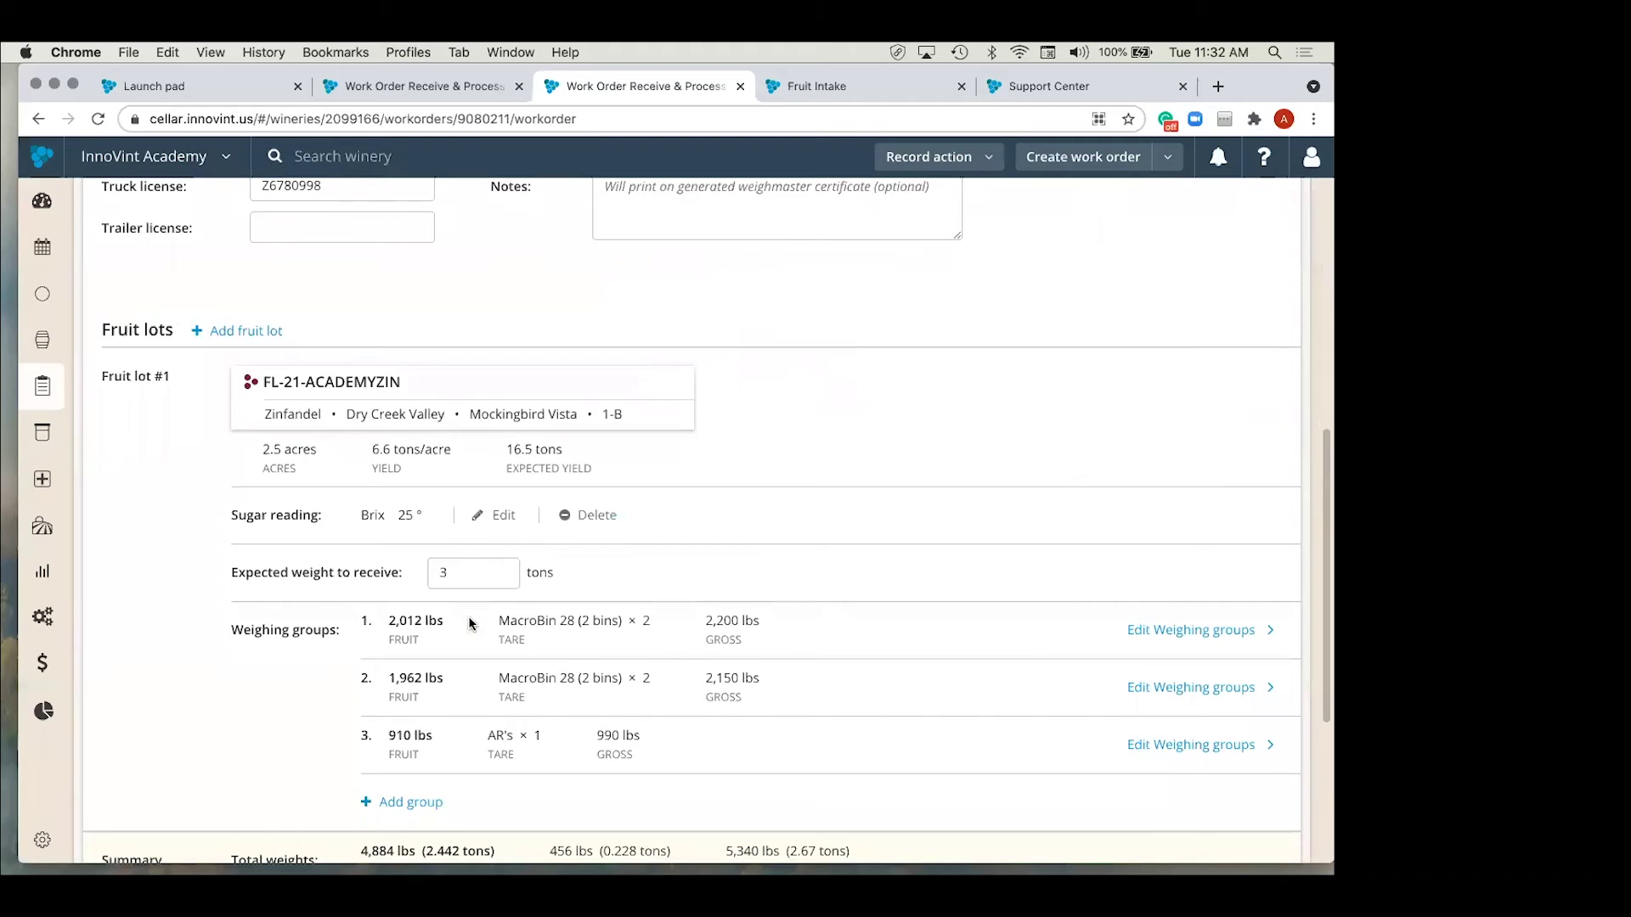
Step: Review the weighing groups, complete the Receive Fruit task with its weigh tag download, and collapse the task
scroll(433, 621, "down", 3)
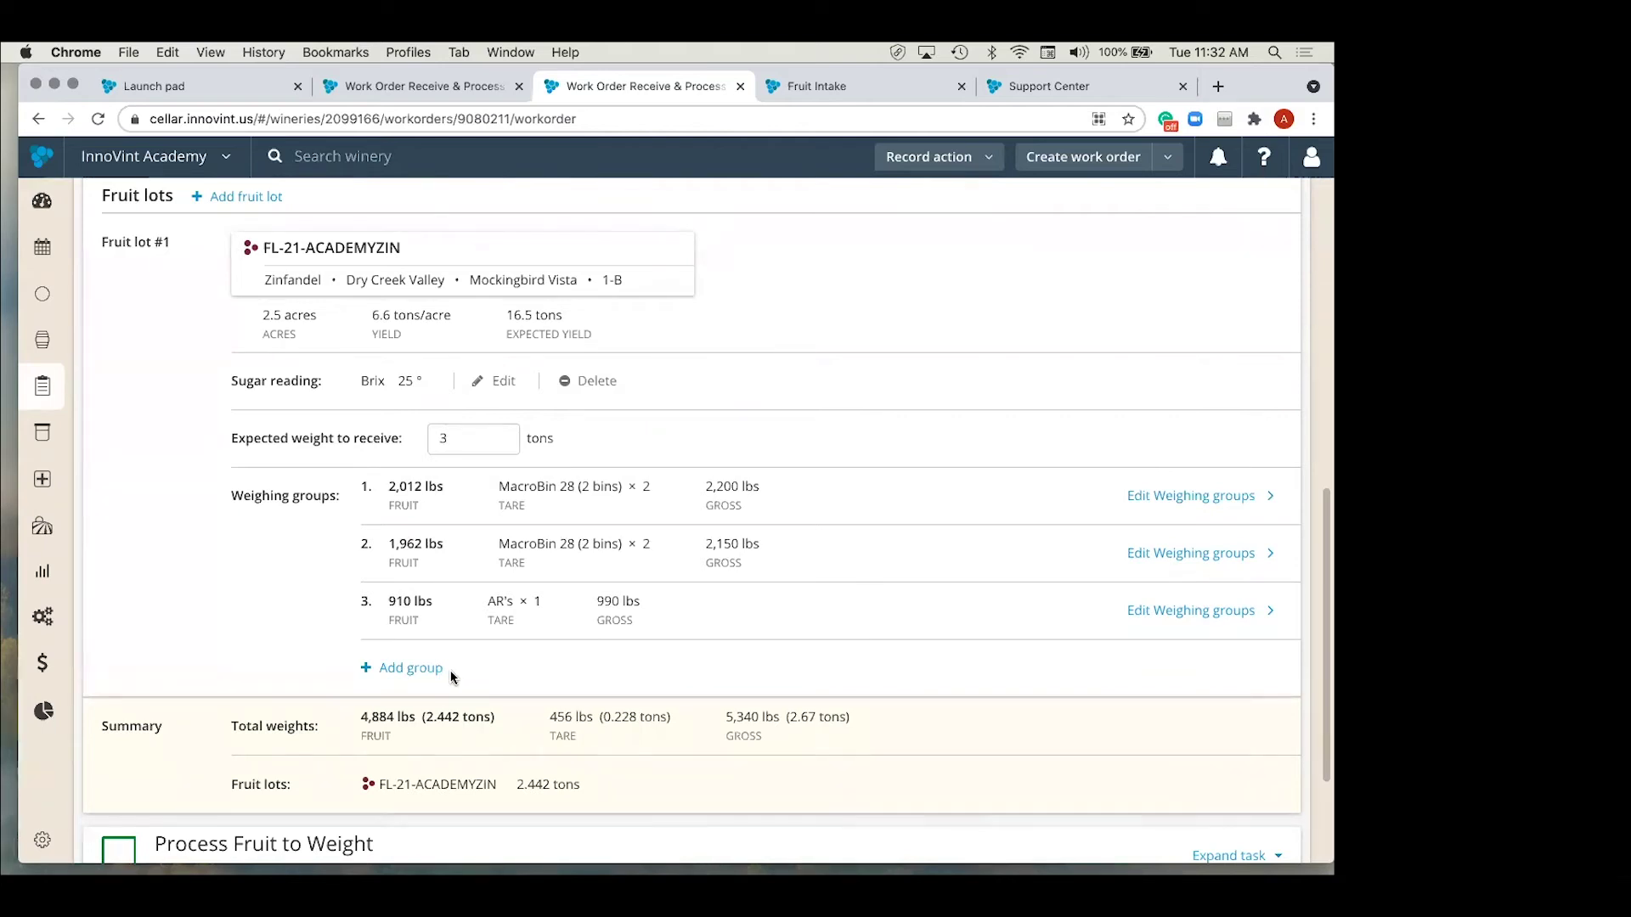
scroll(453, 677, "up", 10)
scroll(452, 677, "up", 2)
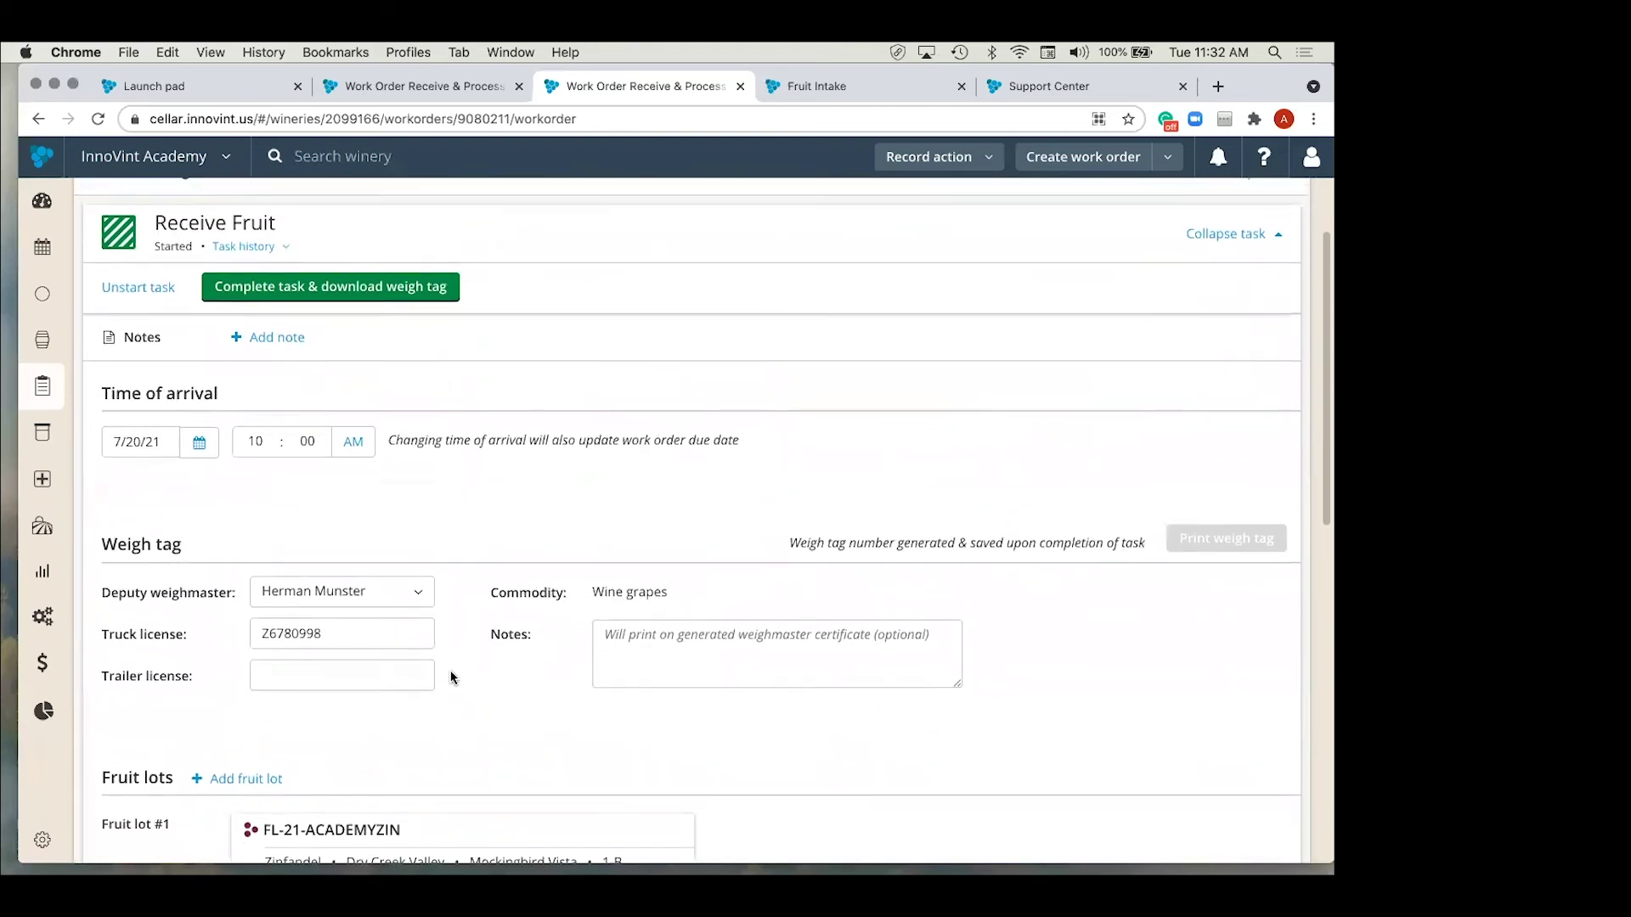
scroll(453, 677, "down", 1)
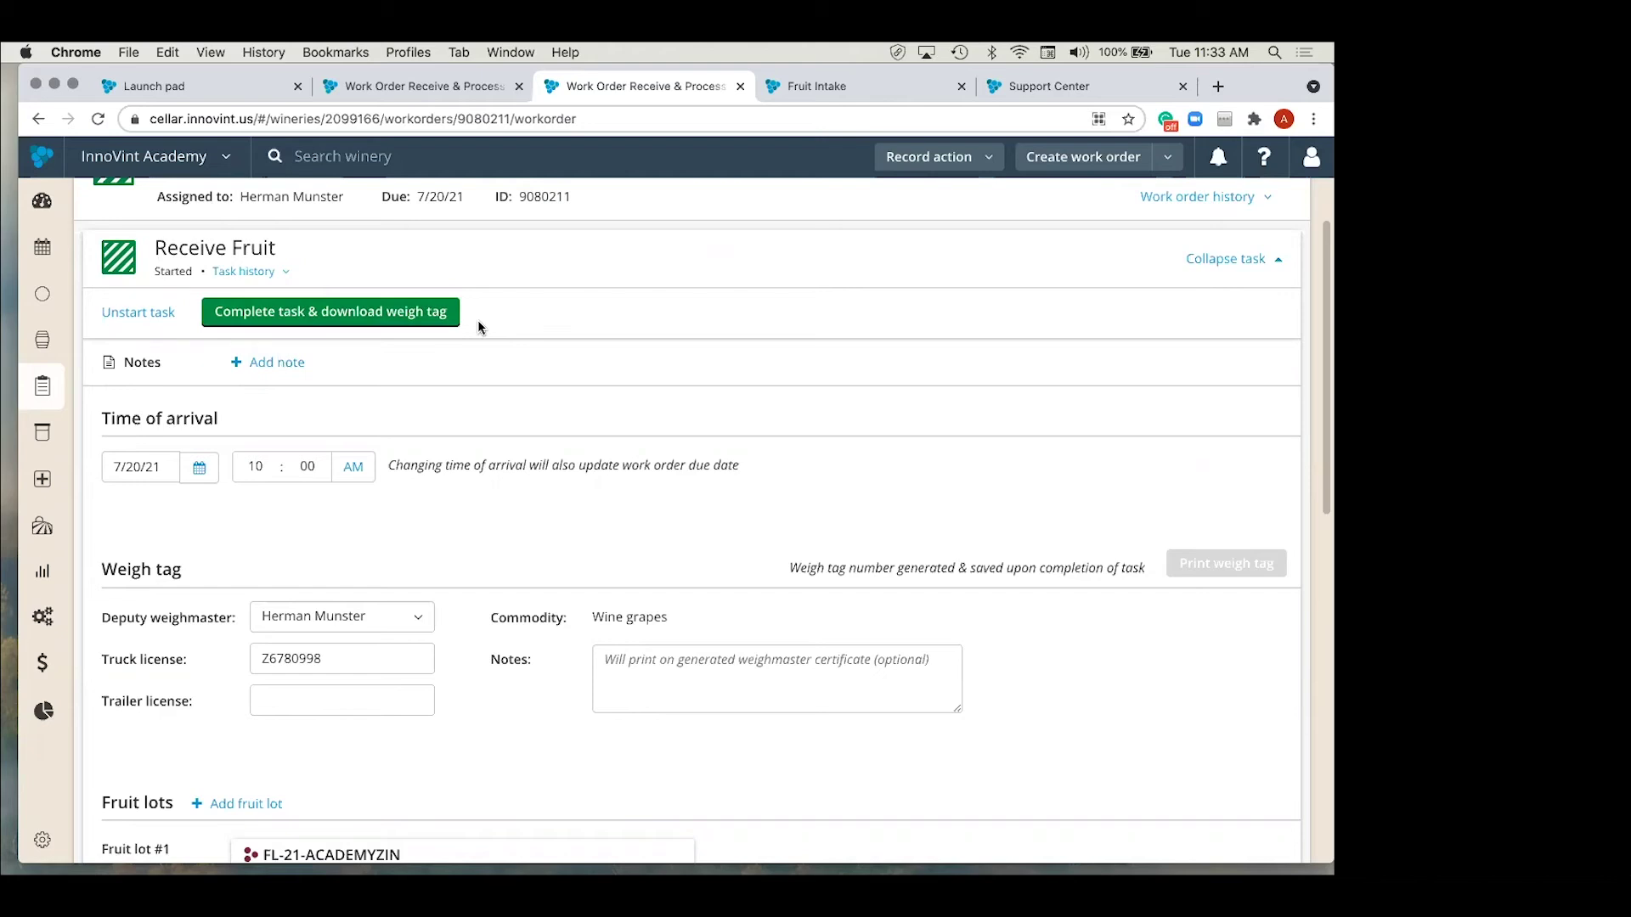
scroll(480, 328, "down", 6)
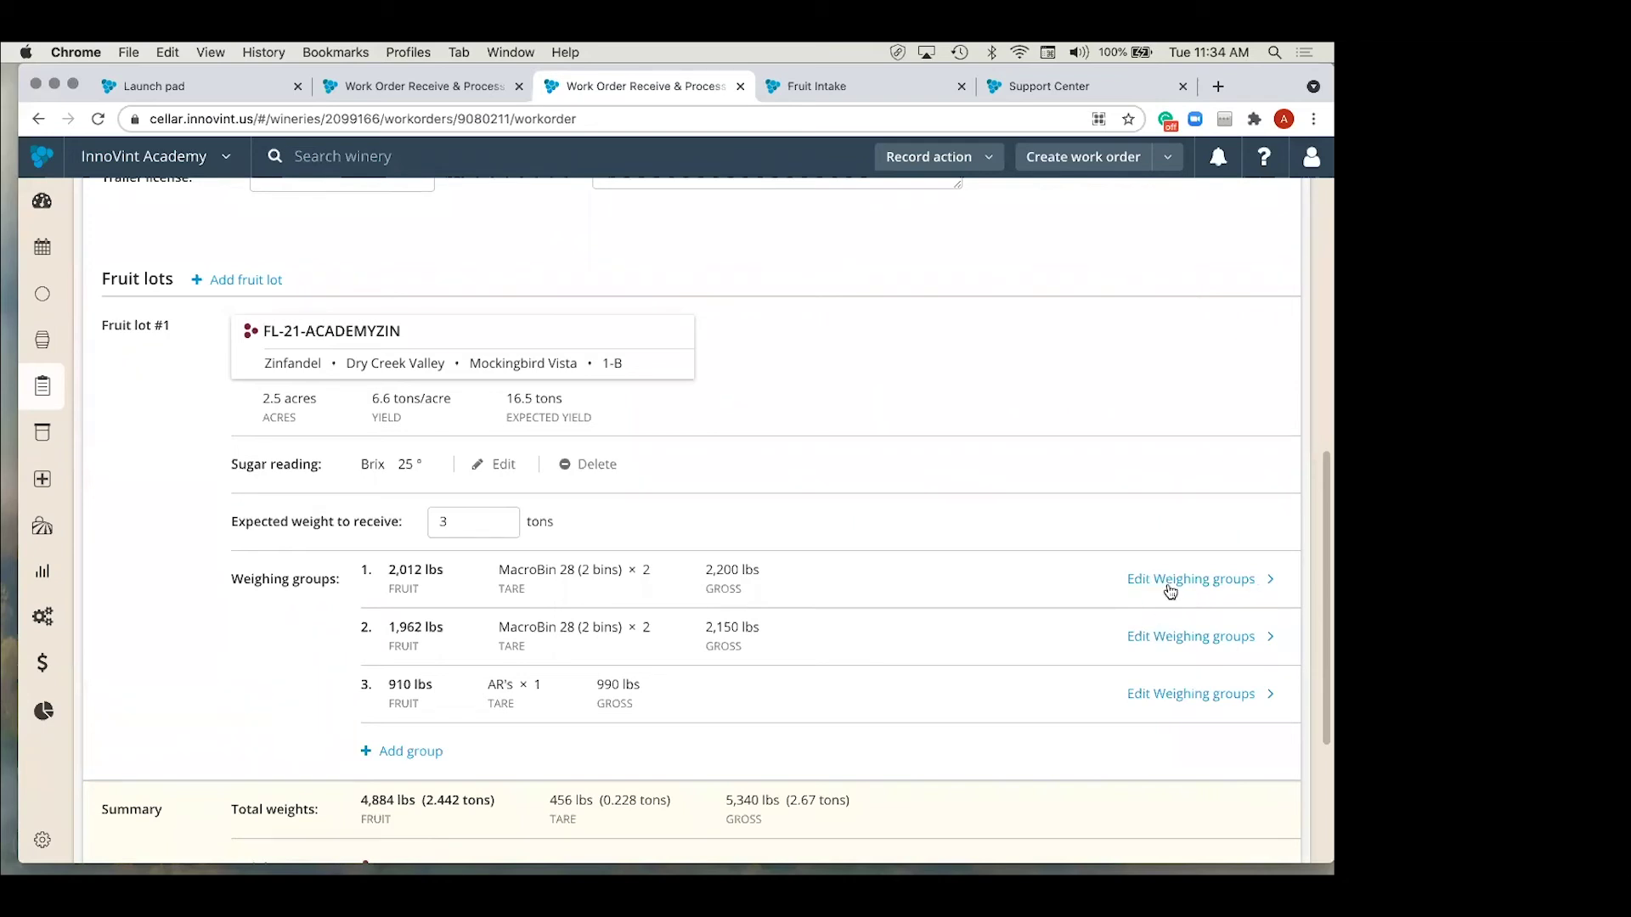
scroll(1066, 521, "up", 10)
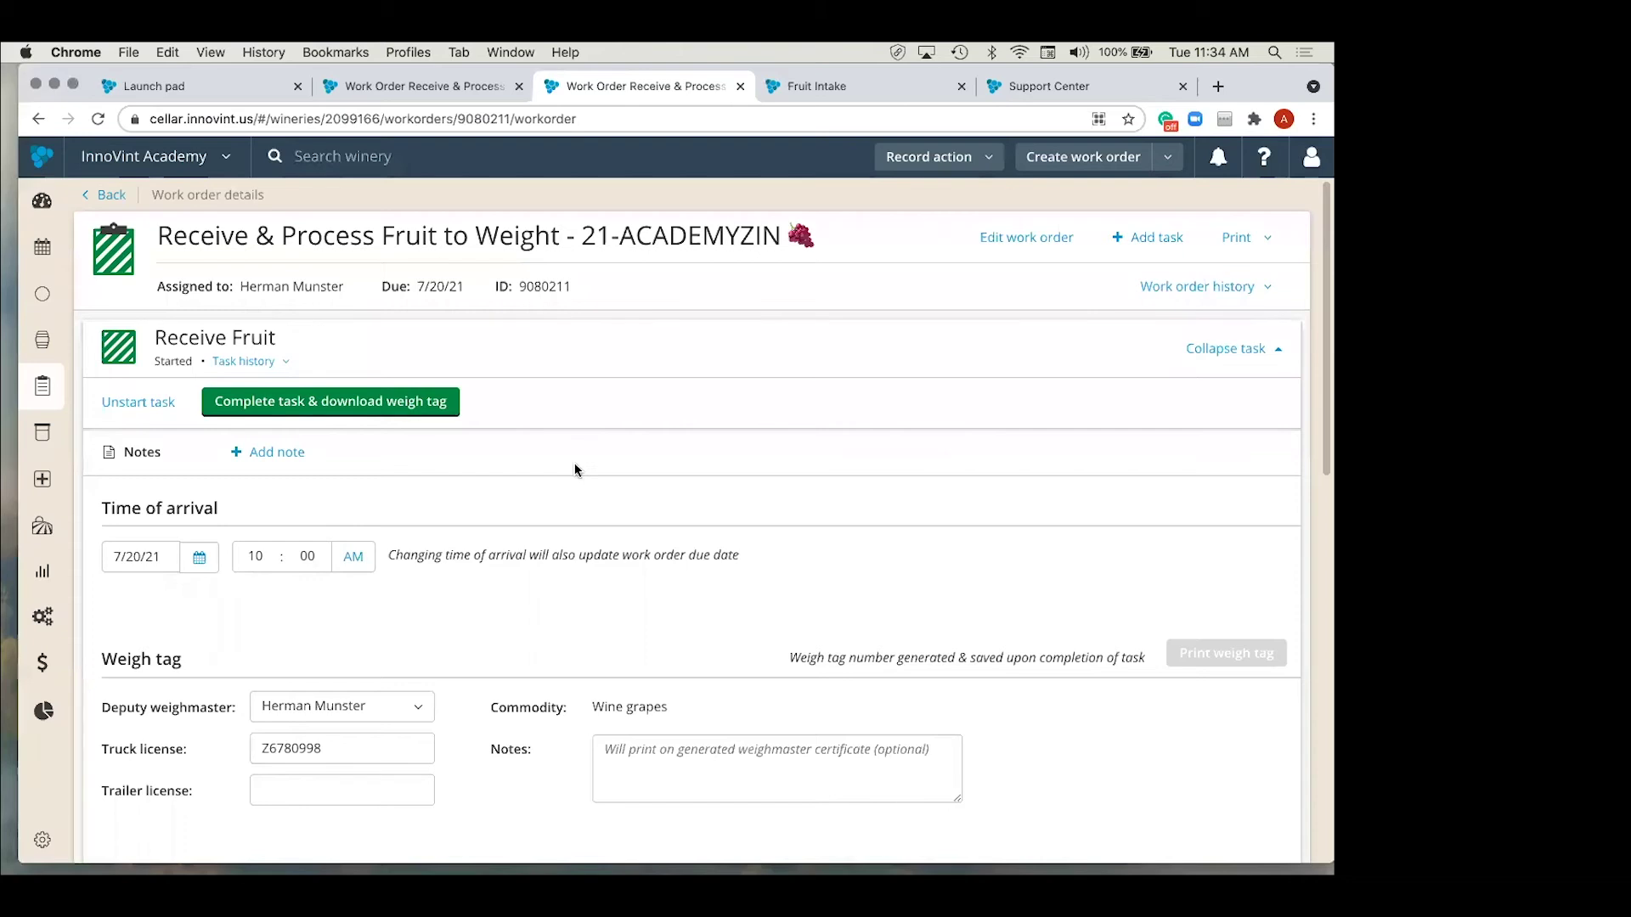
left_click(404, 402)
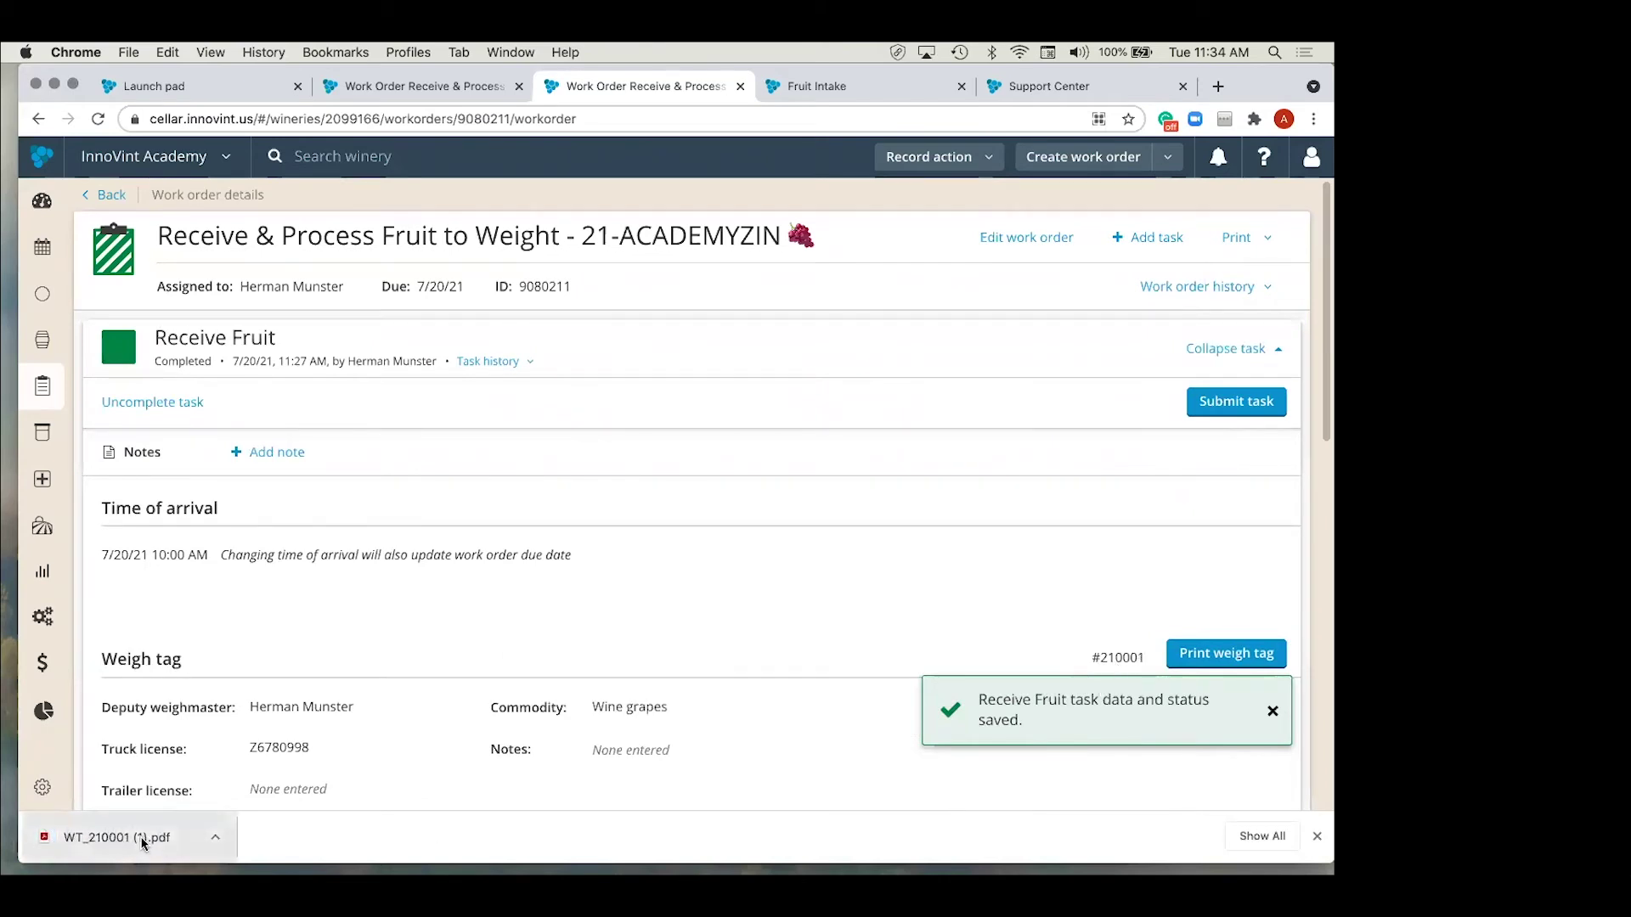
left_click(1316, 837)
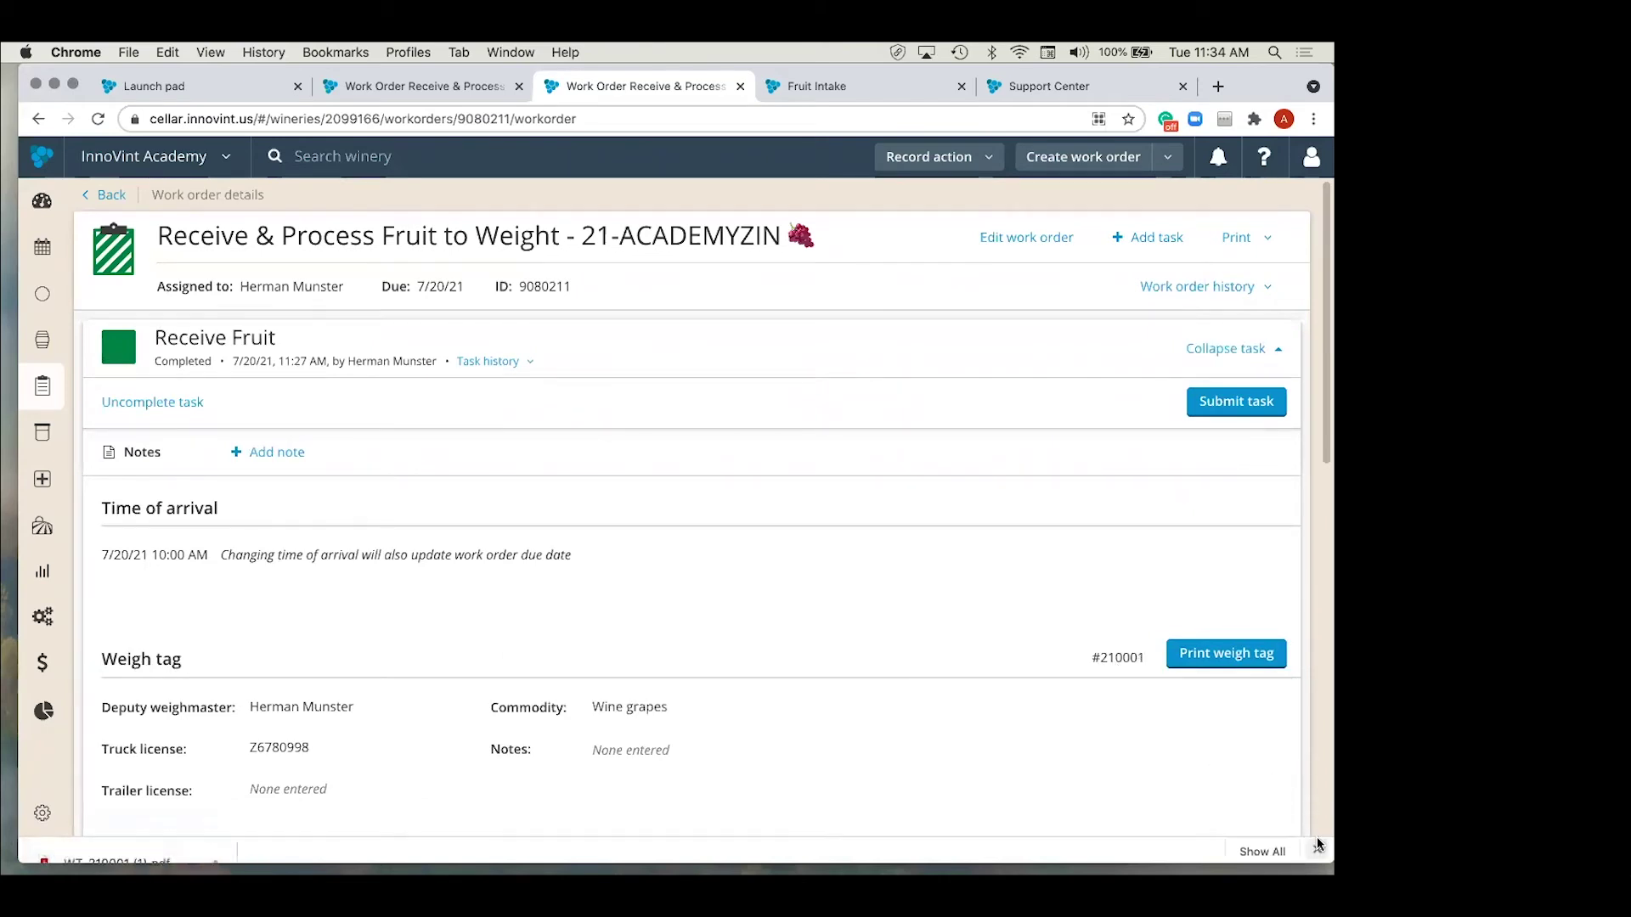
left_click(1209, 350)
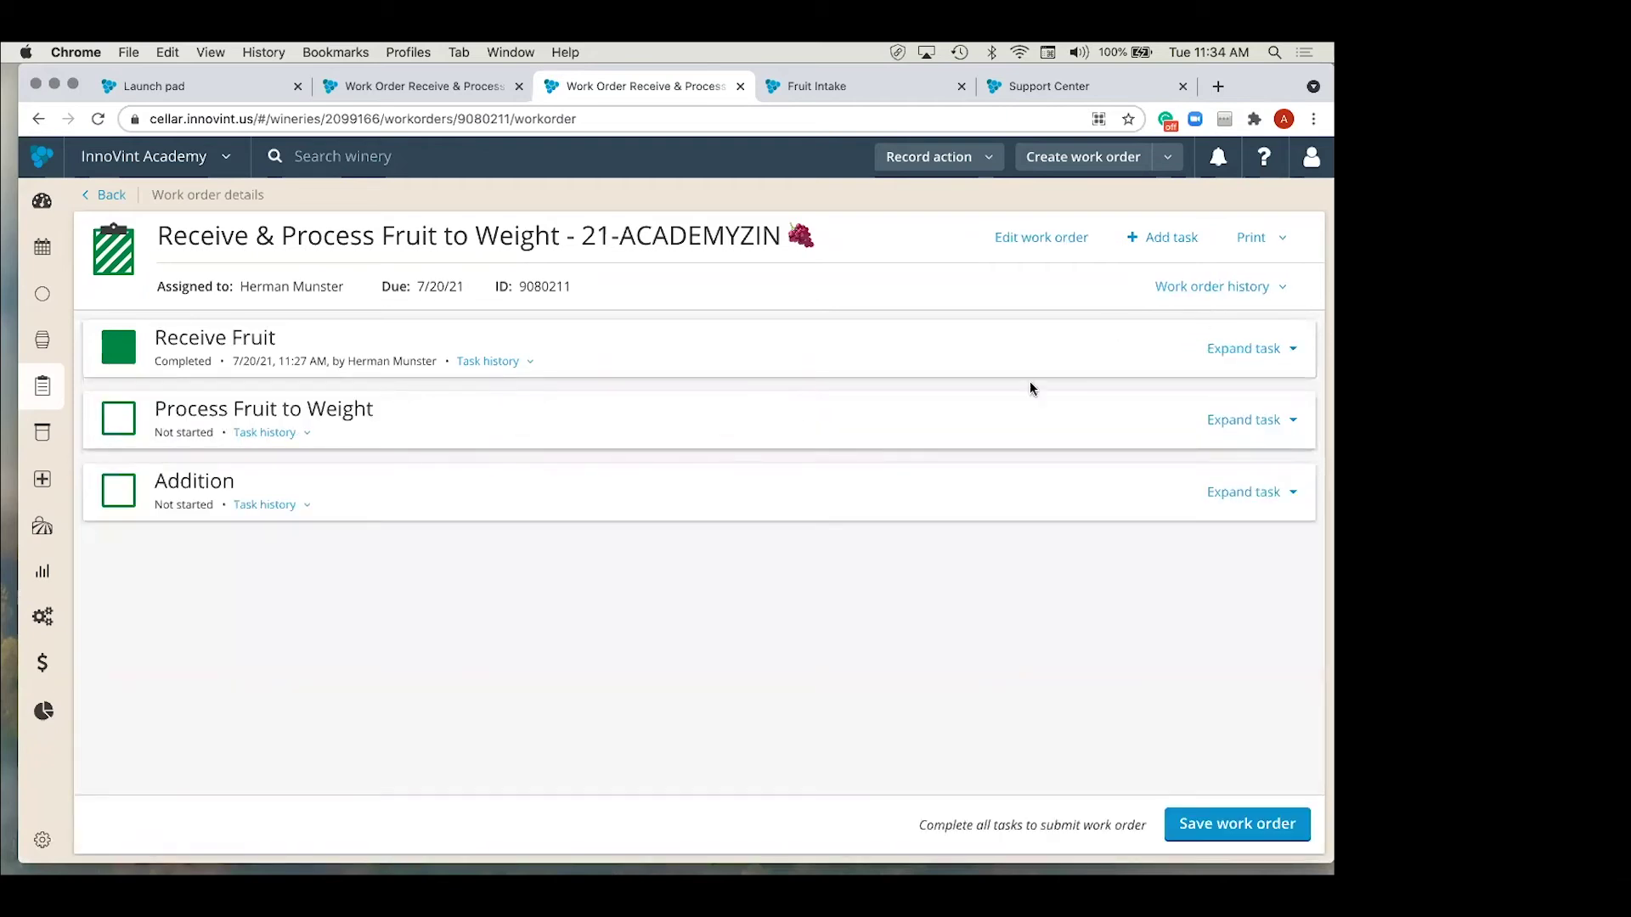
Step: Expand the Process Fruit to Weight task, check the harvest actions available for direct recording, and start the task
left_click(1252, 428)
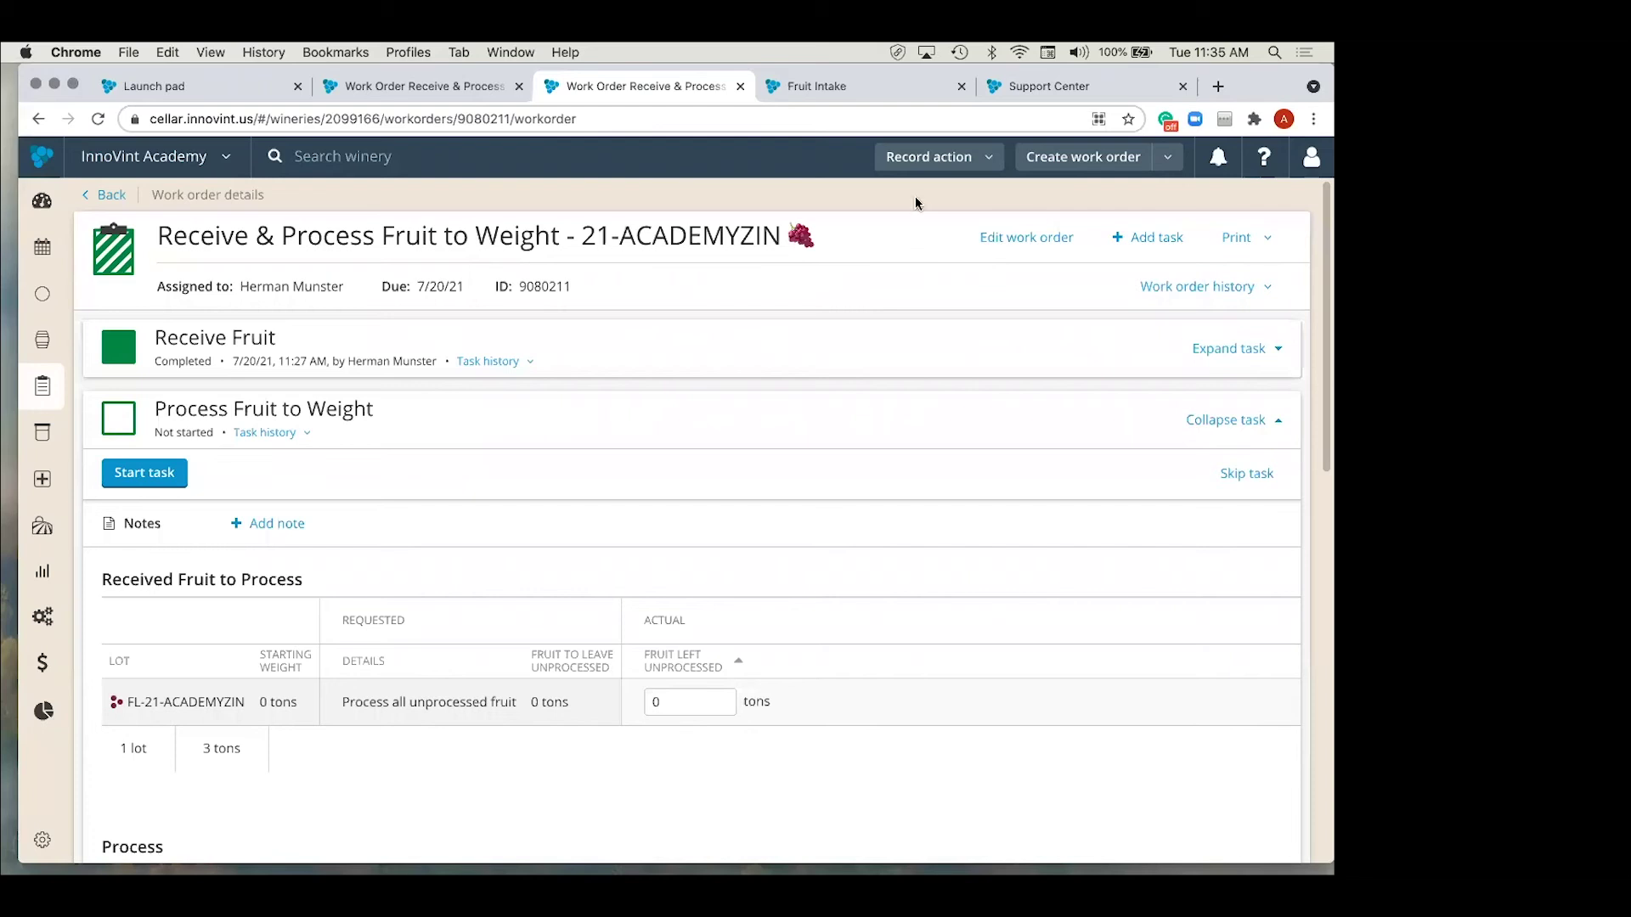
left_click(950, 166)
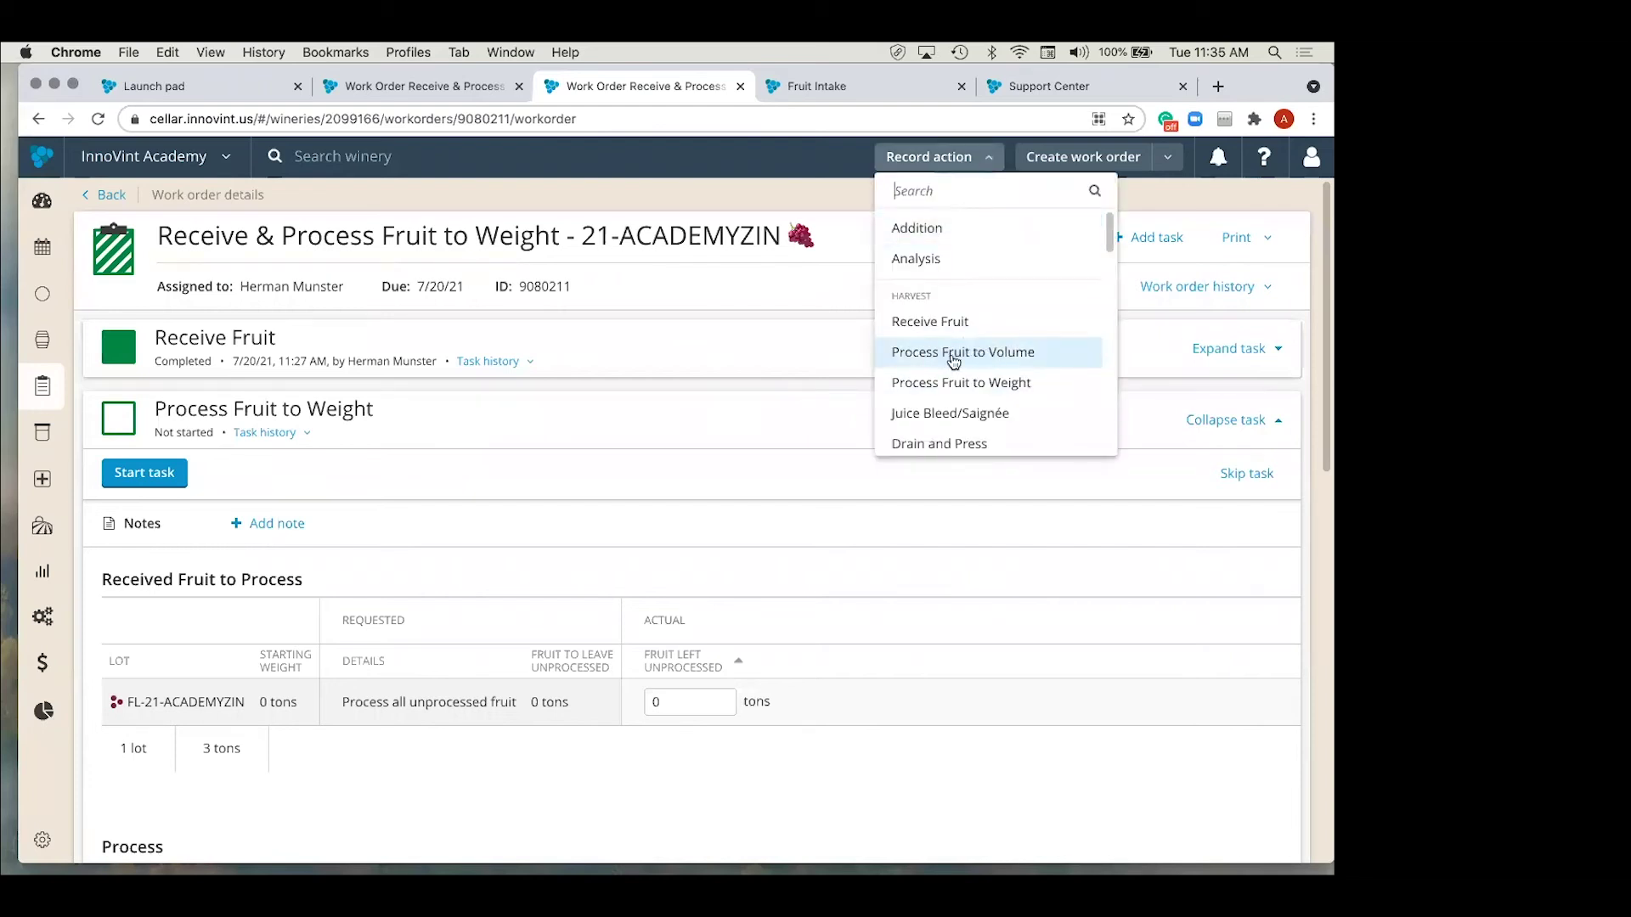
left_click(544, 474)
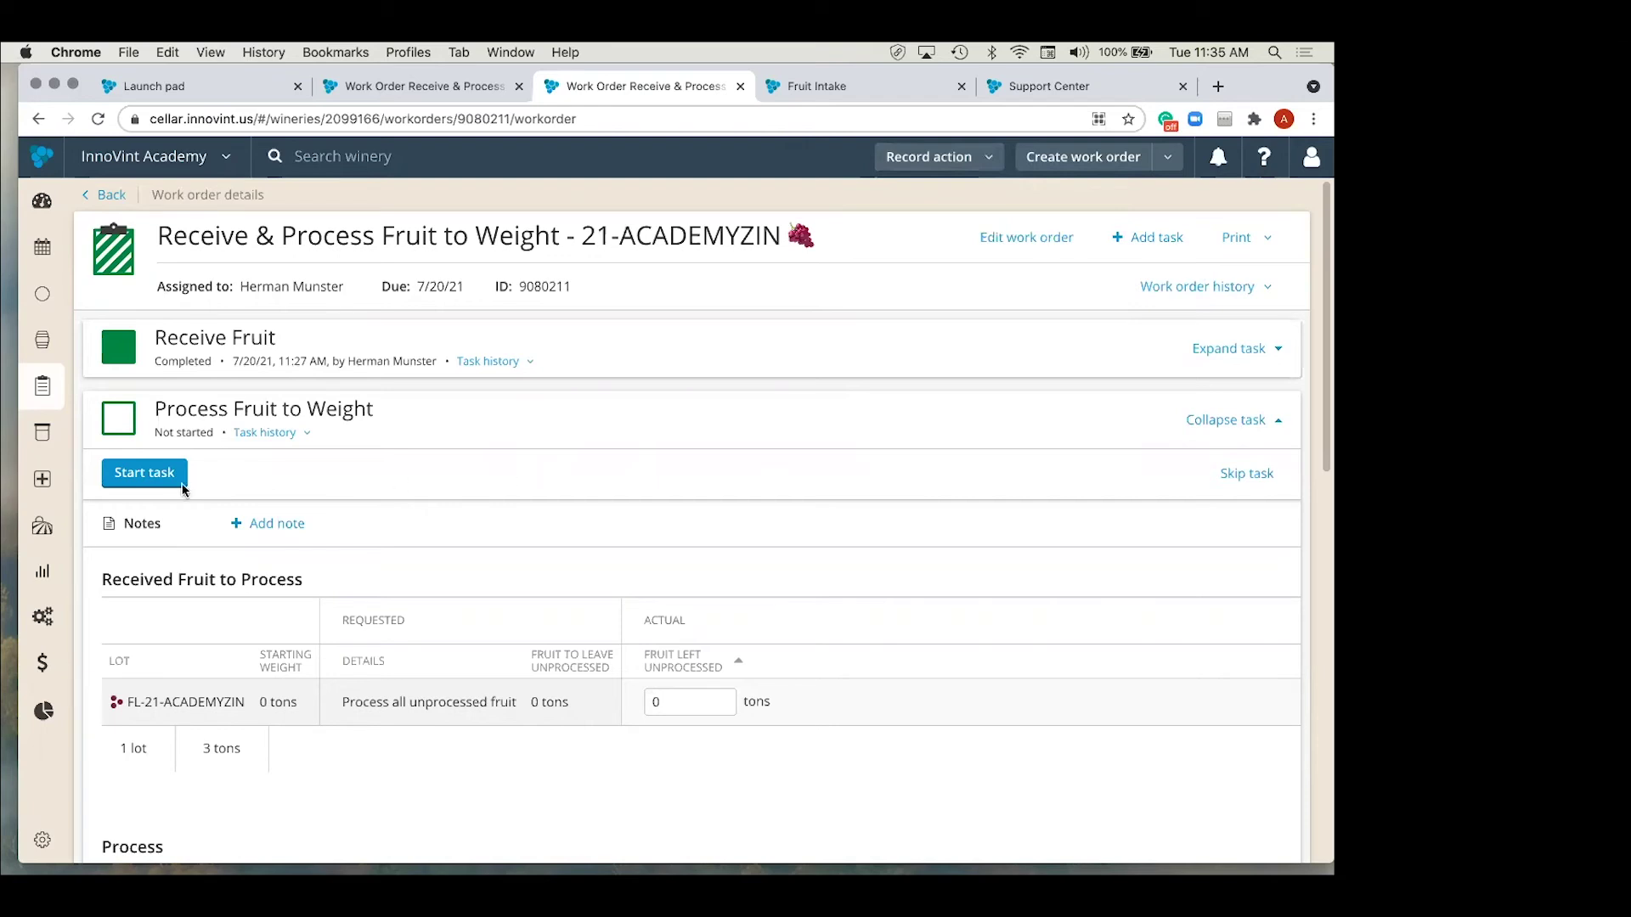
left_click(150, 473)
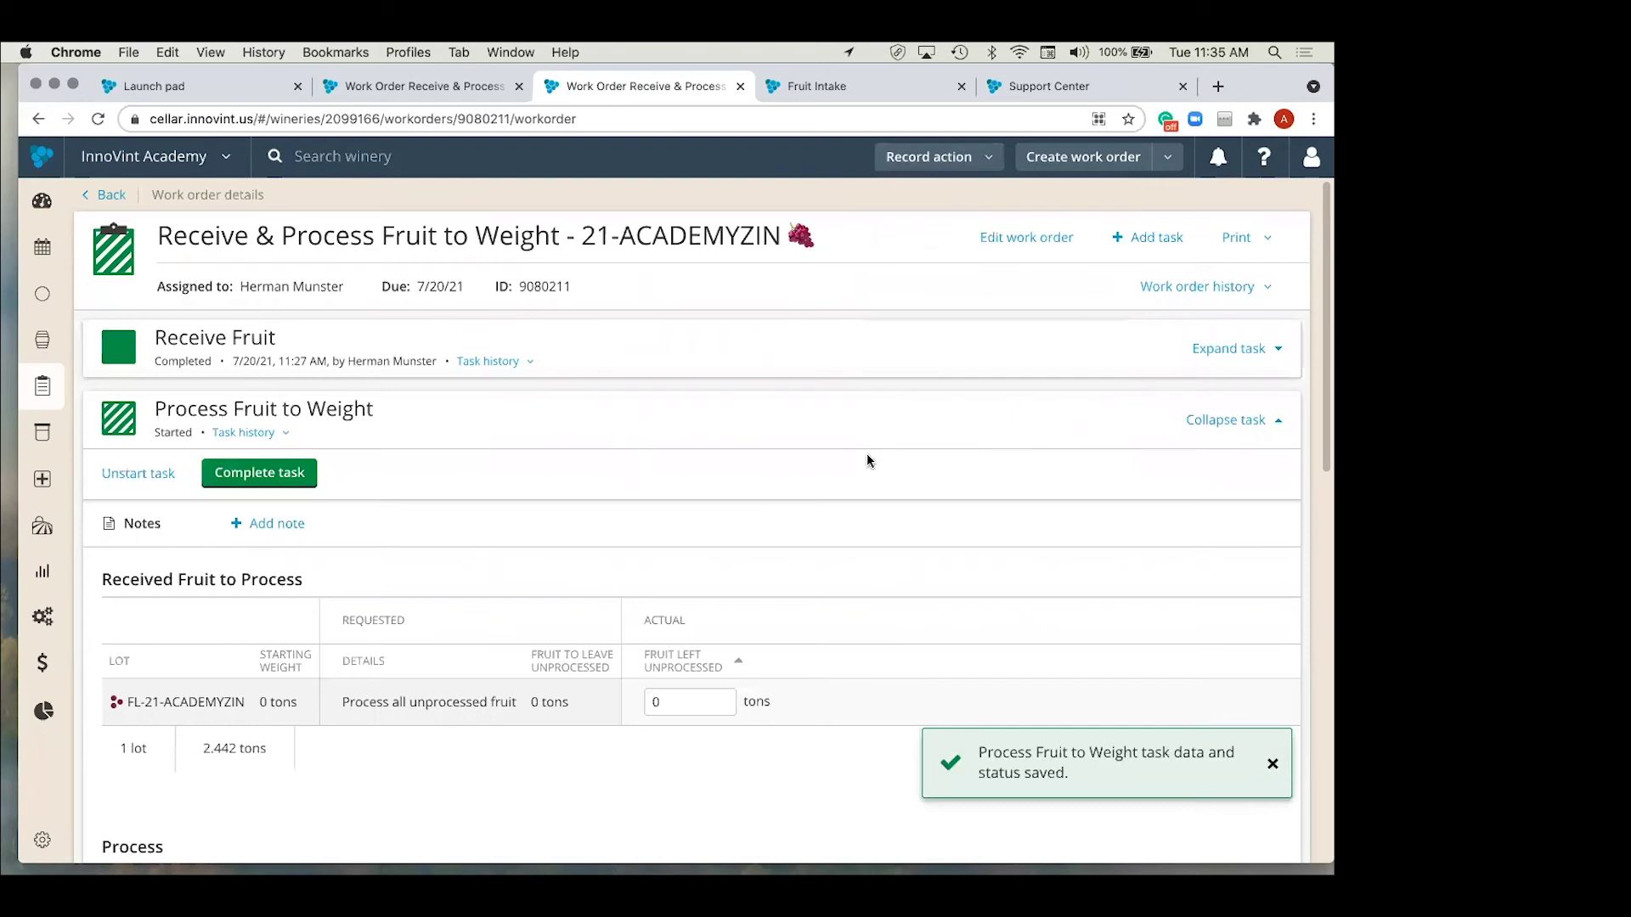
Step: Try 1 ton as the fruit left unprocessed for FL-21-ACADEMYZIN and return the amount to 0 tons
scroll(867, 455, "down", 3)
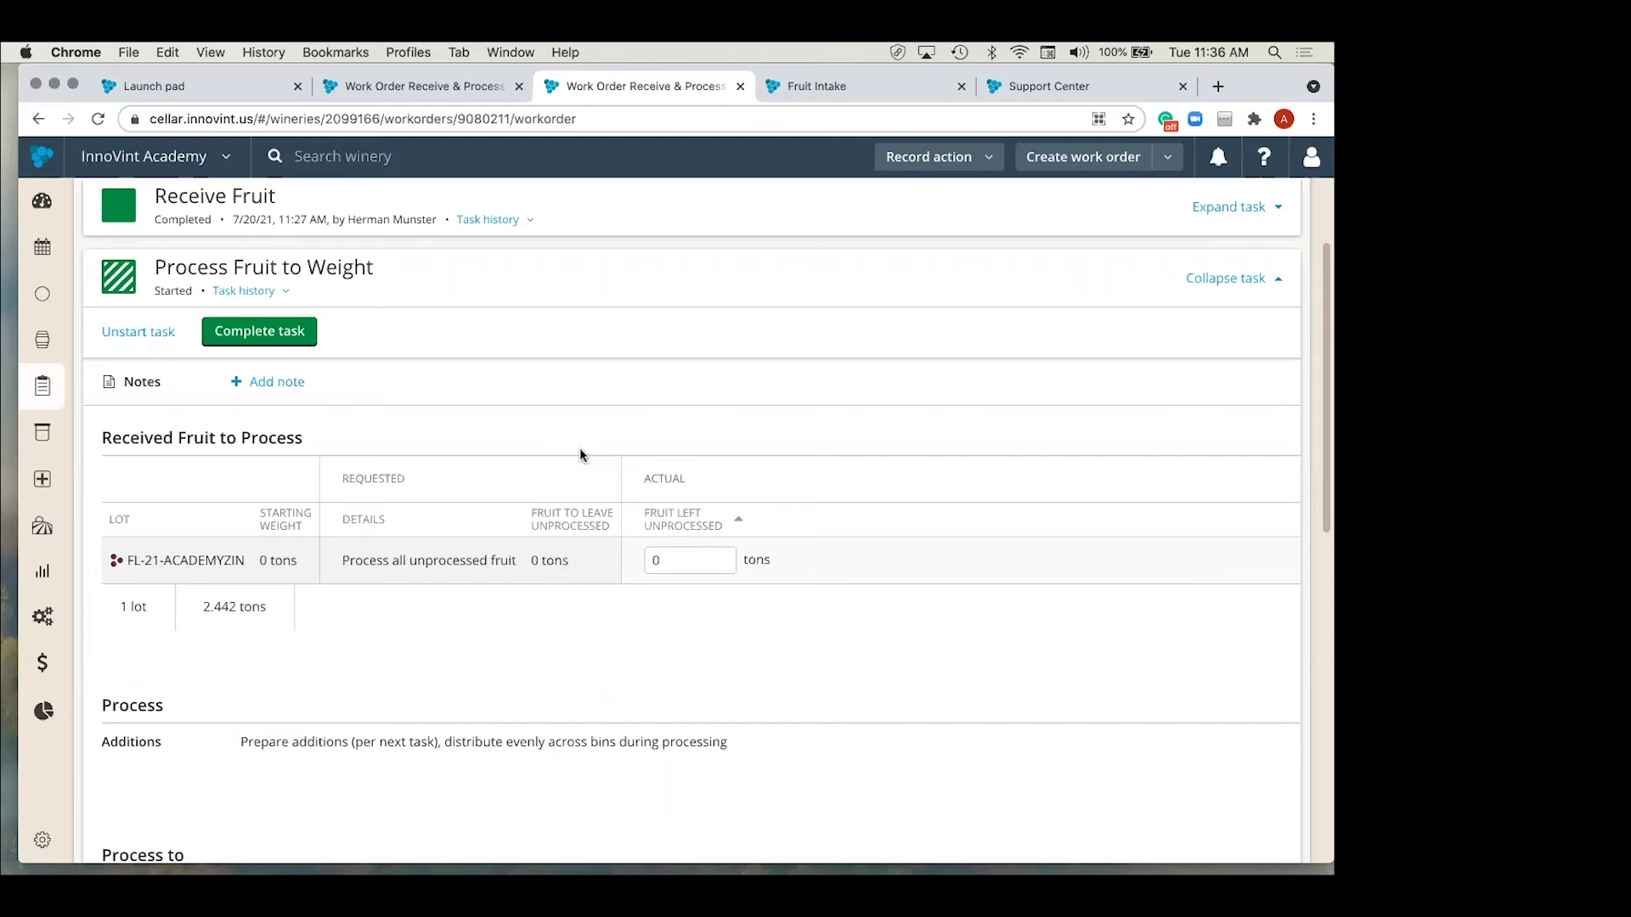
left_click(673, 554)
type("1")
left_click_drag(680, 558, 634, 561)
type("0")
left_click(698, 605)
Step: Examine the Additions instructions and the destination lot and vessel of the Process Fruit to Weight task
scroll(404, 613, "down", 2)
scroll(405, 613, "down", 5)
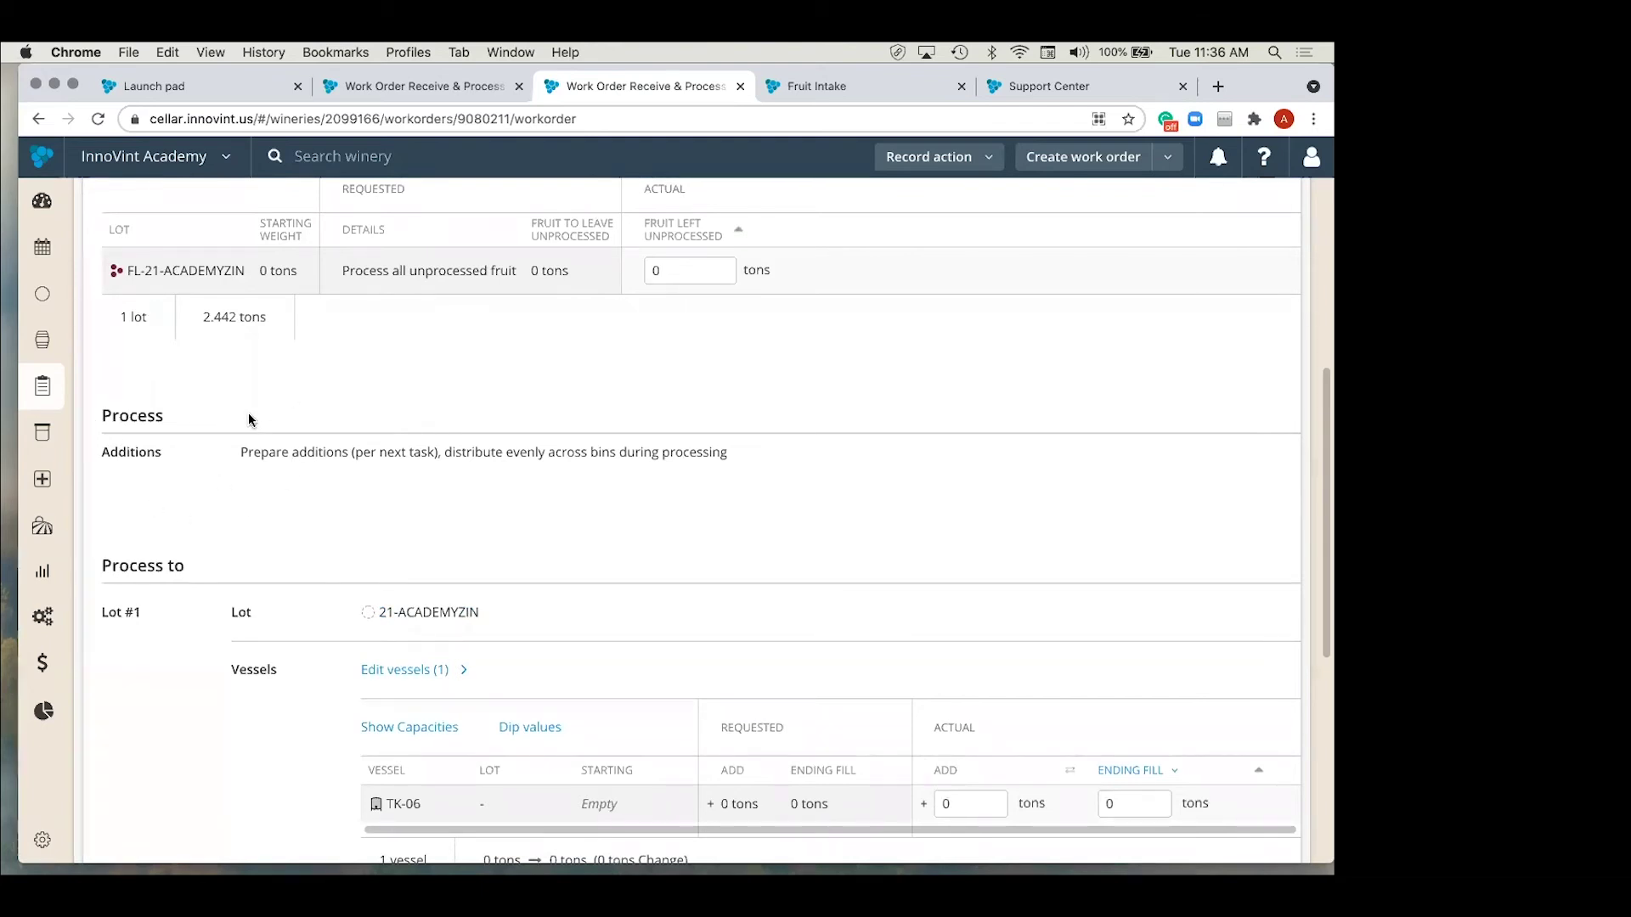
left_click_drag(242, 452, 438, 451)
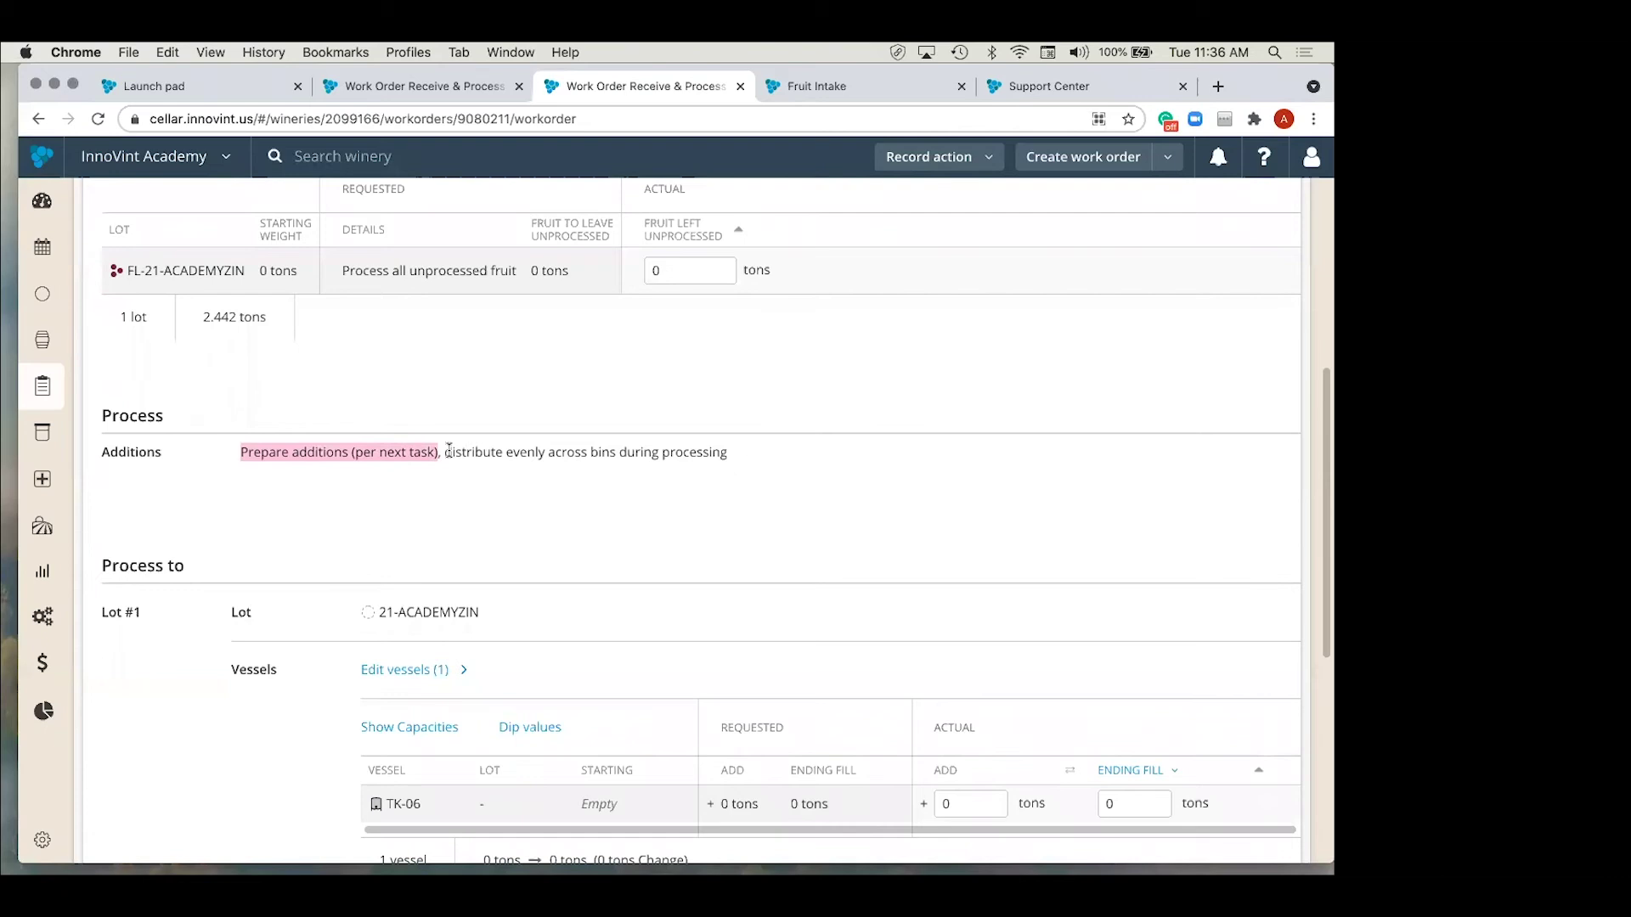
left_click_drag(444, 452, 744, 457)
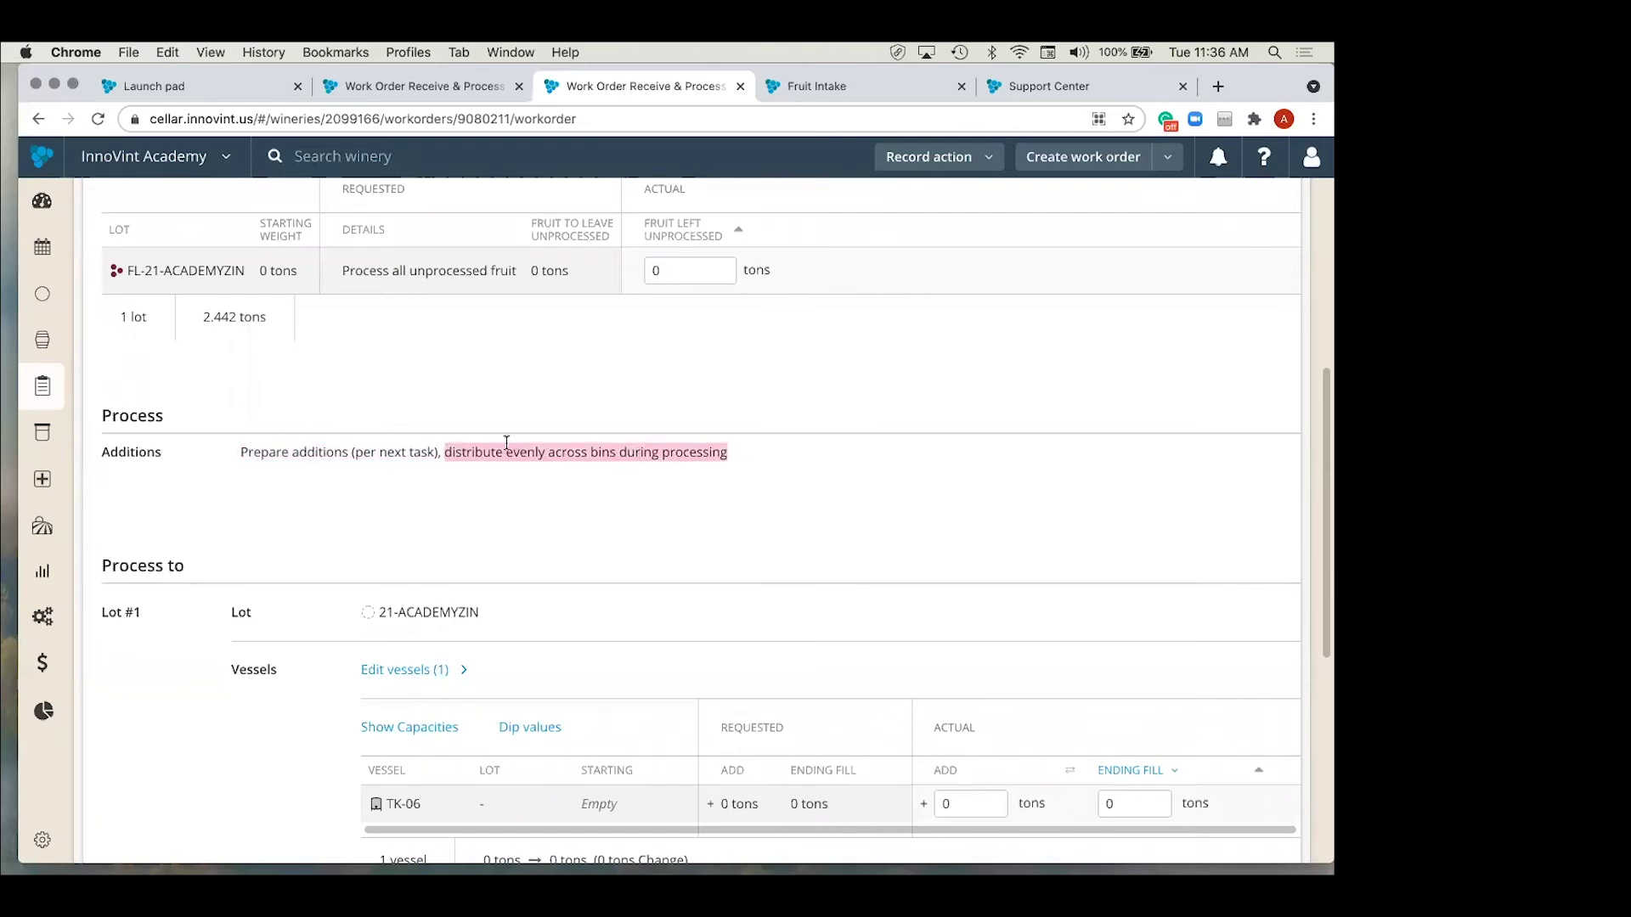
scroll(492, 443, "down", 2)
scroll(492, 442, "down", 3)
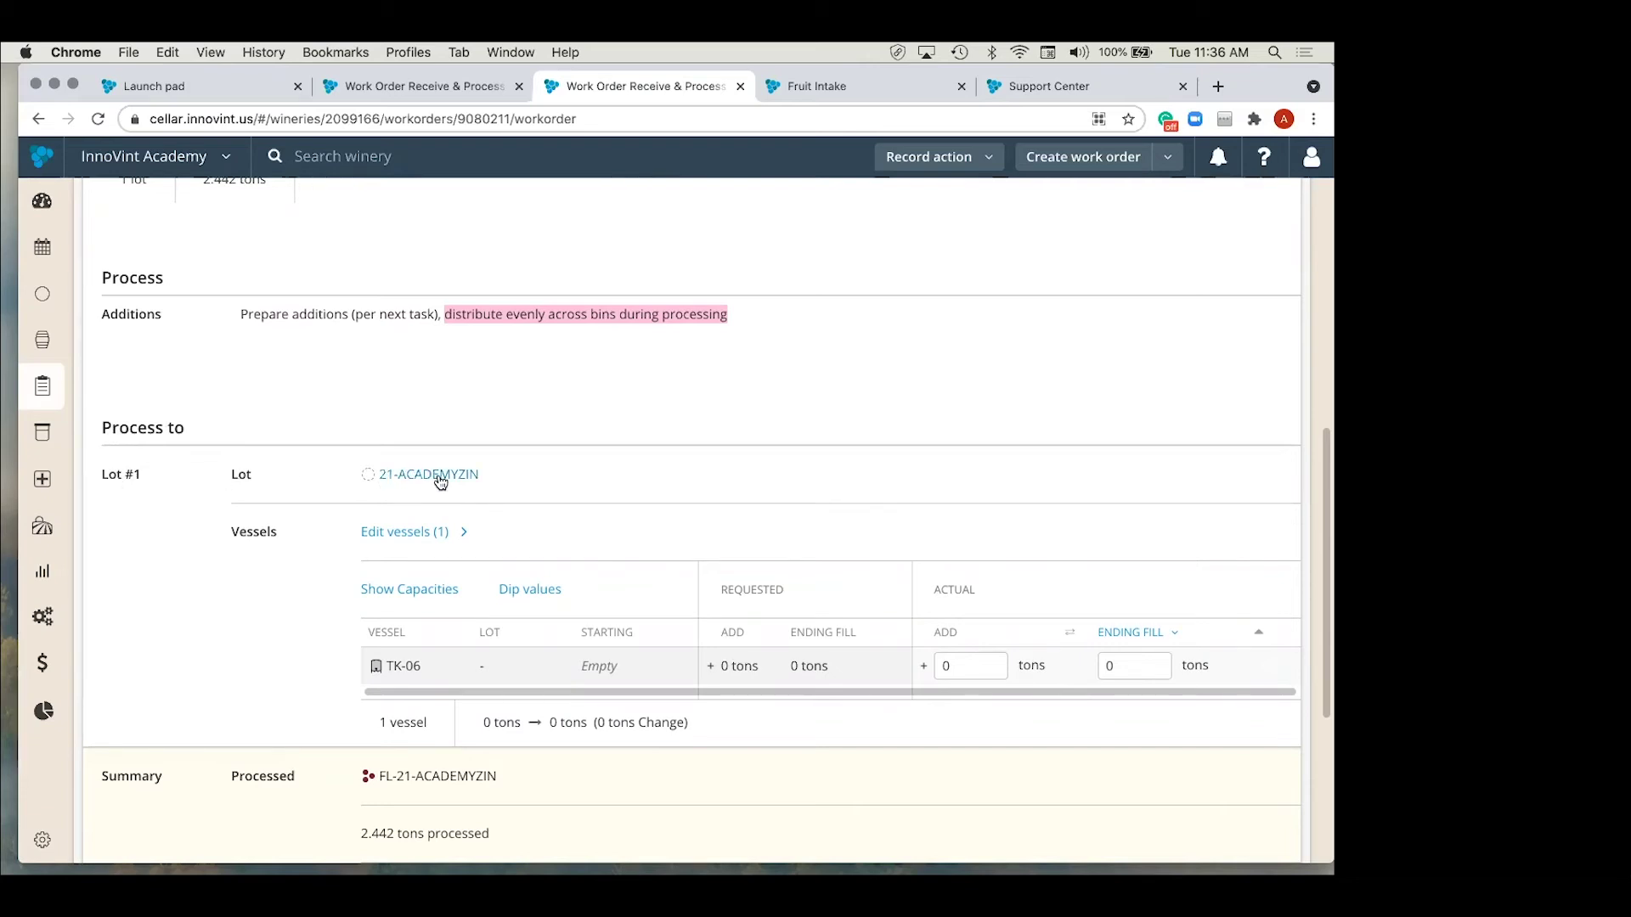
Step: Set the ending fill of vessel TK-06 to 2.442 tons and check the processing summary
scroll(512, 475, "down", 2)
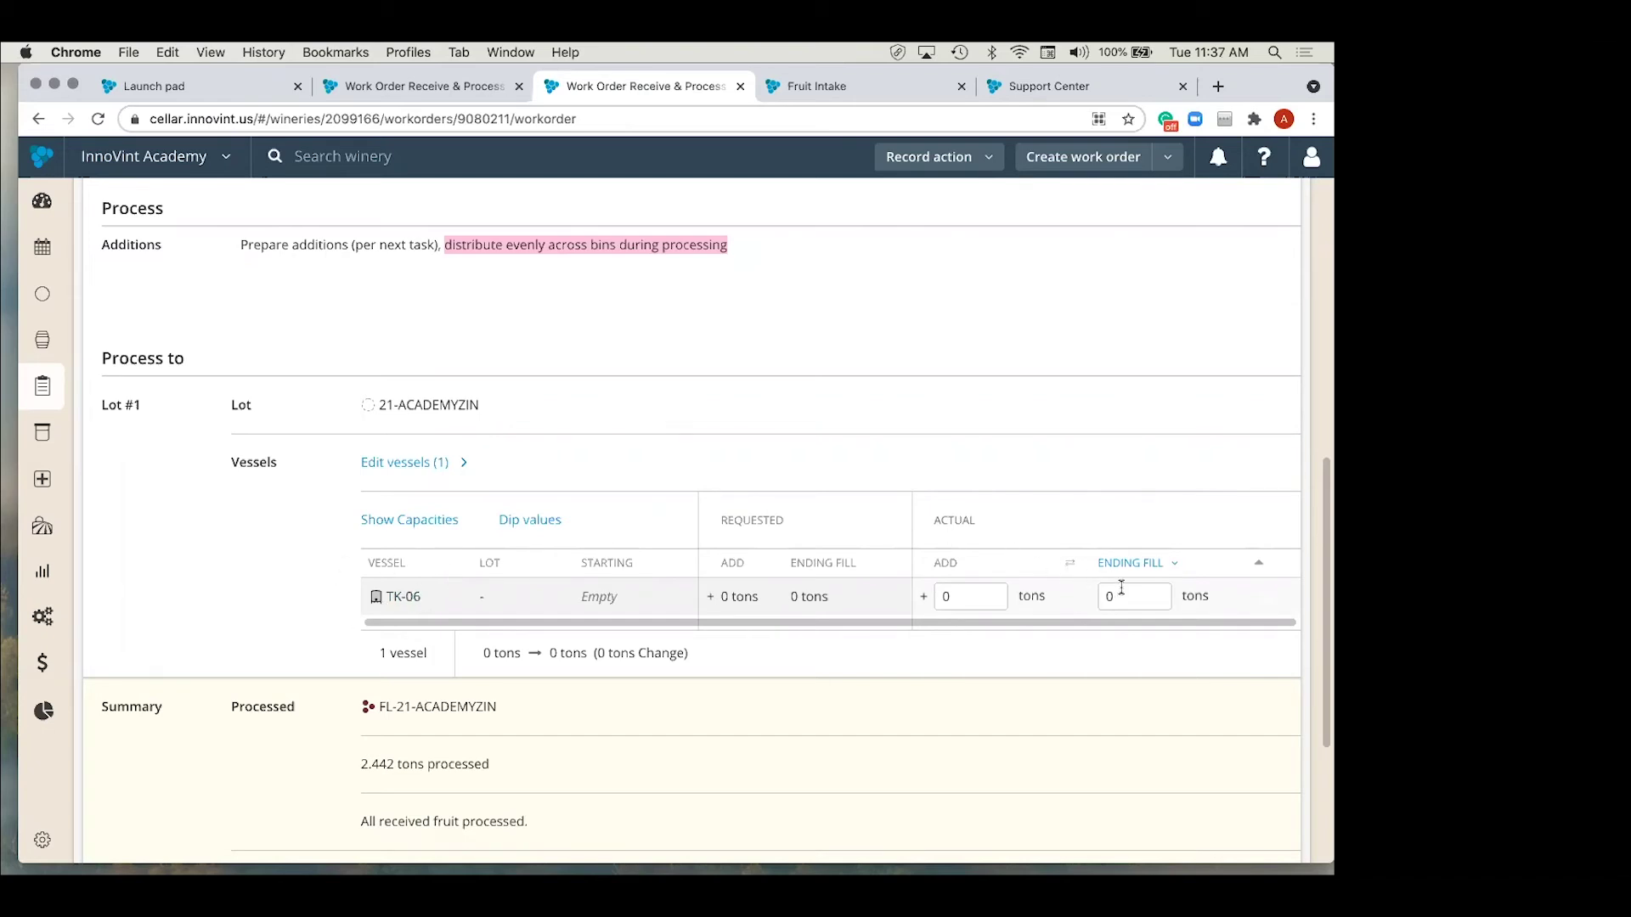
scroll(1104, 479, "up", 3)
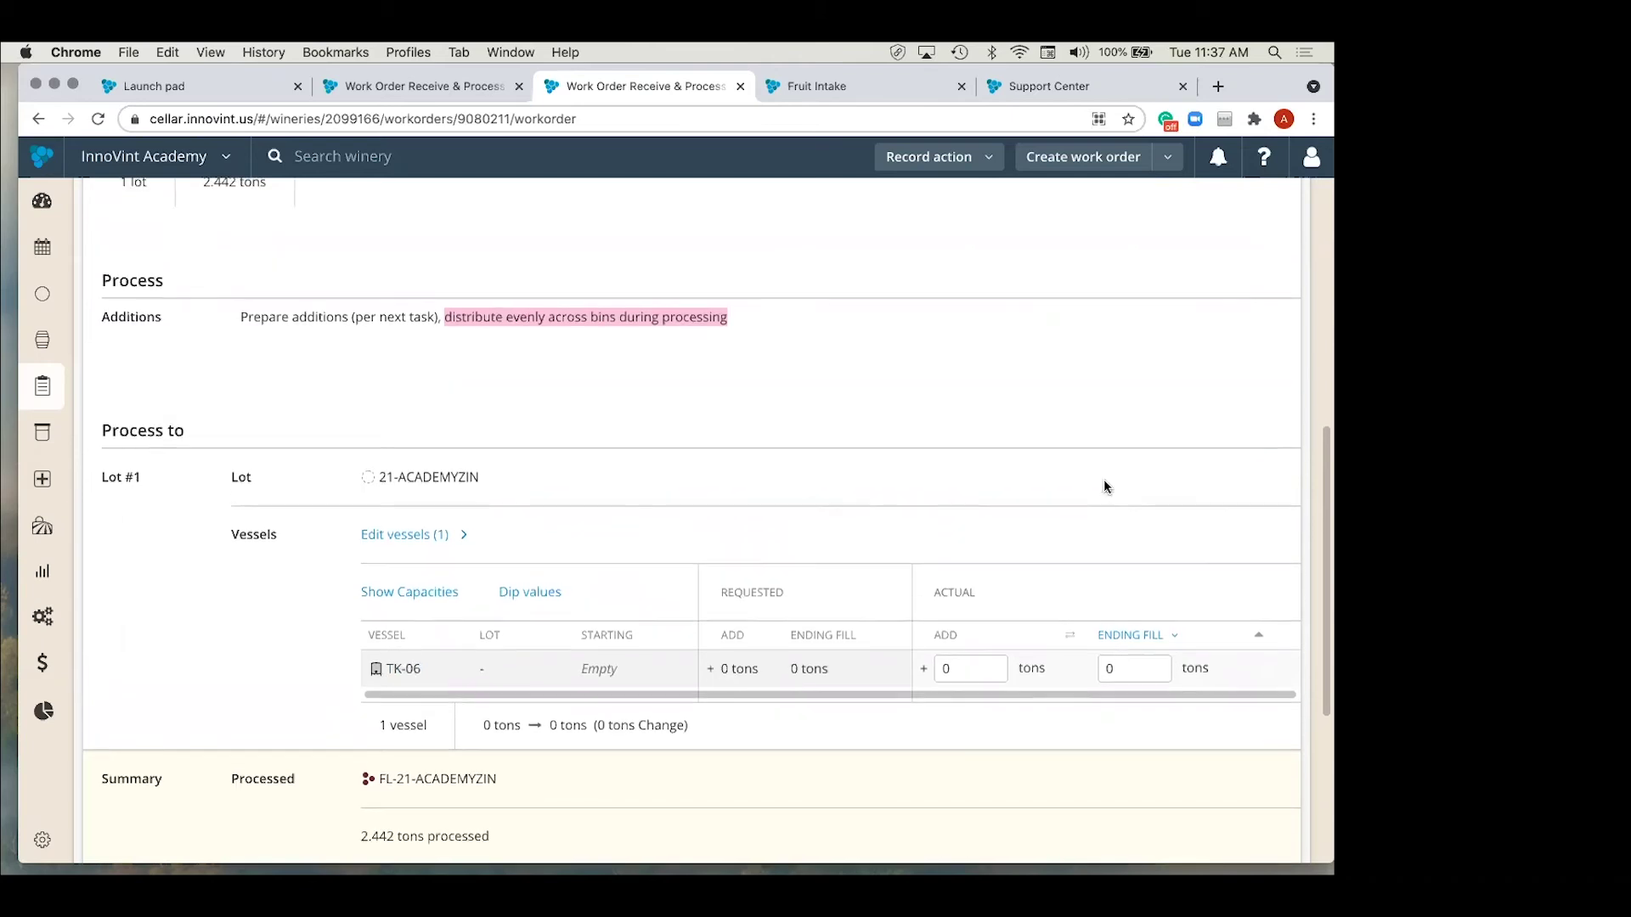
left_click(1129, 701)
type("2.442")
left_click(987, 609)
scroll(985, 608, "down", 5)
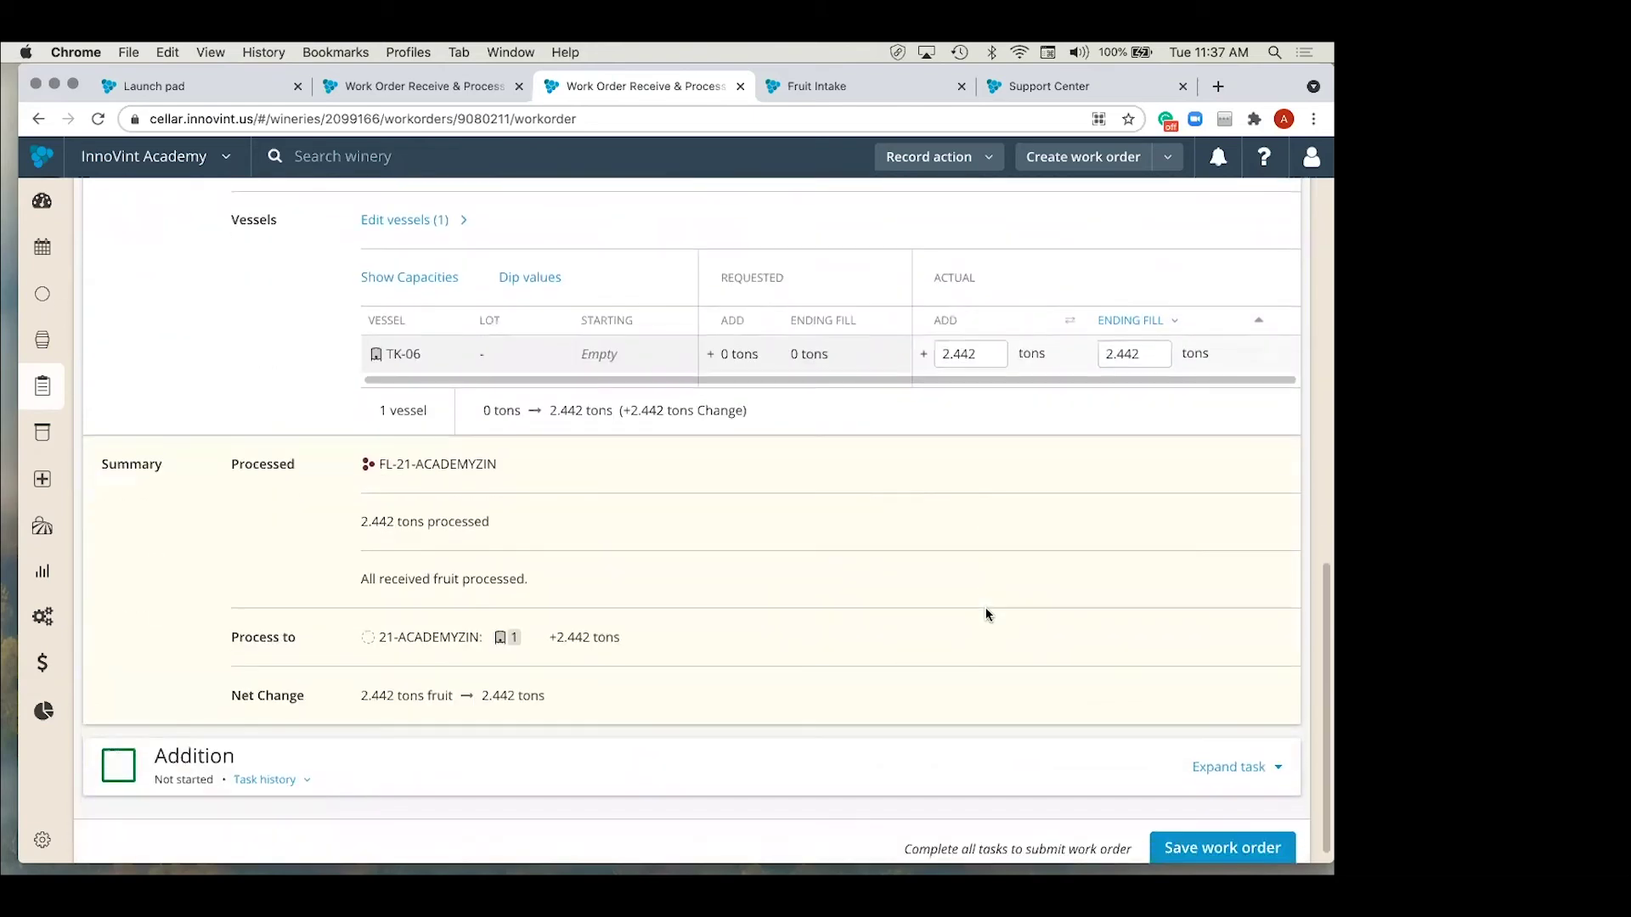
Step: Complete the Process Fruit to Weight task and collapse it
scroll(985, 610, "up", 7)
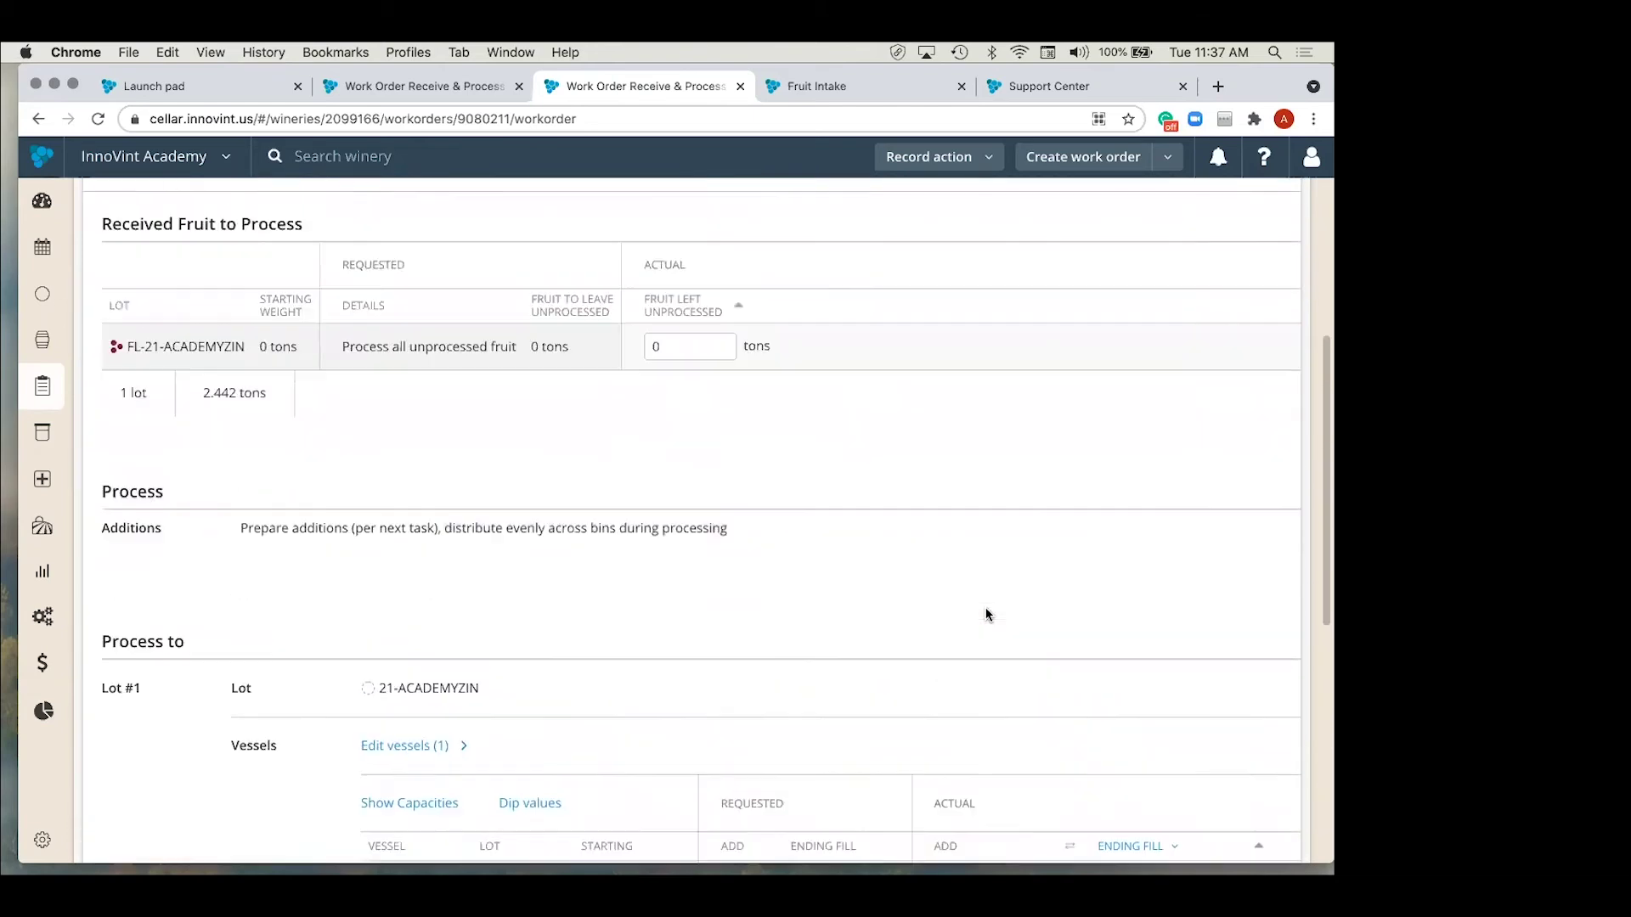
scroll(988, 613, "up", 3)
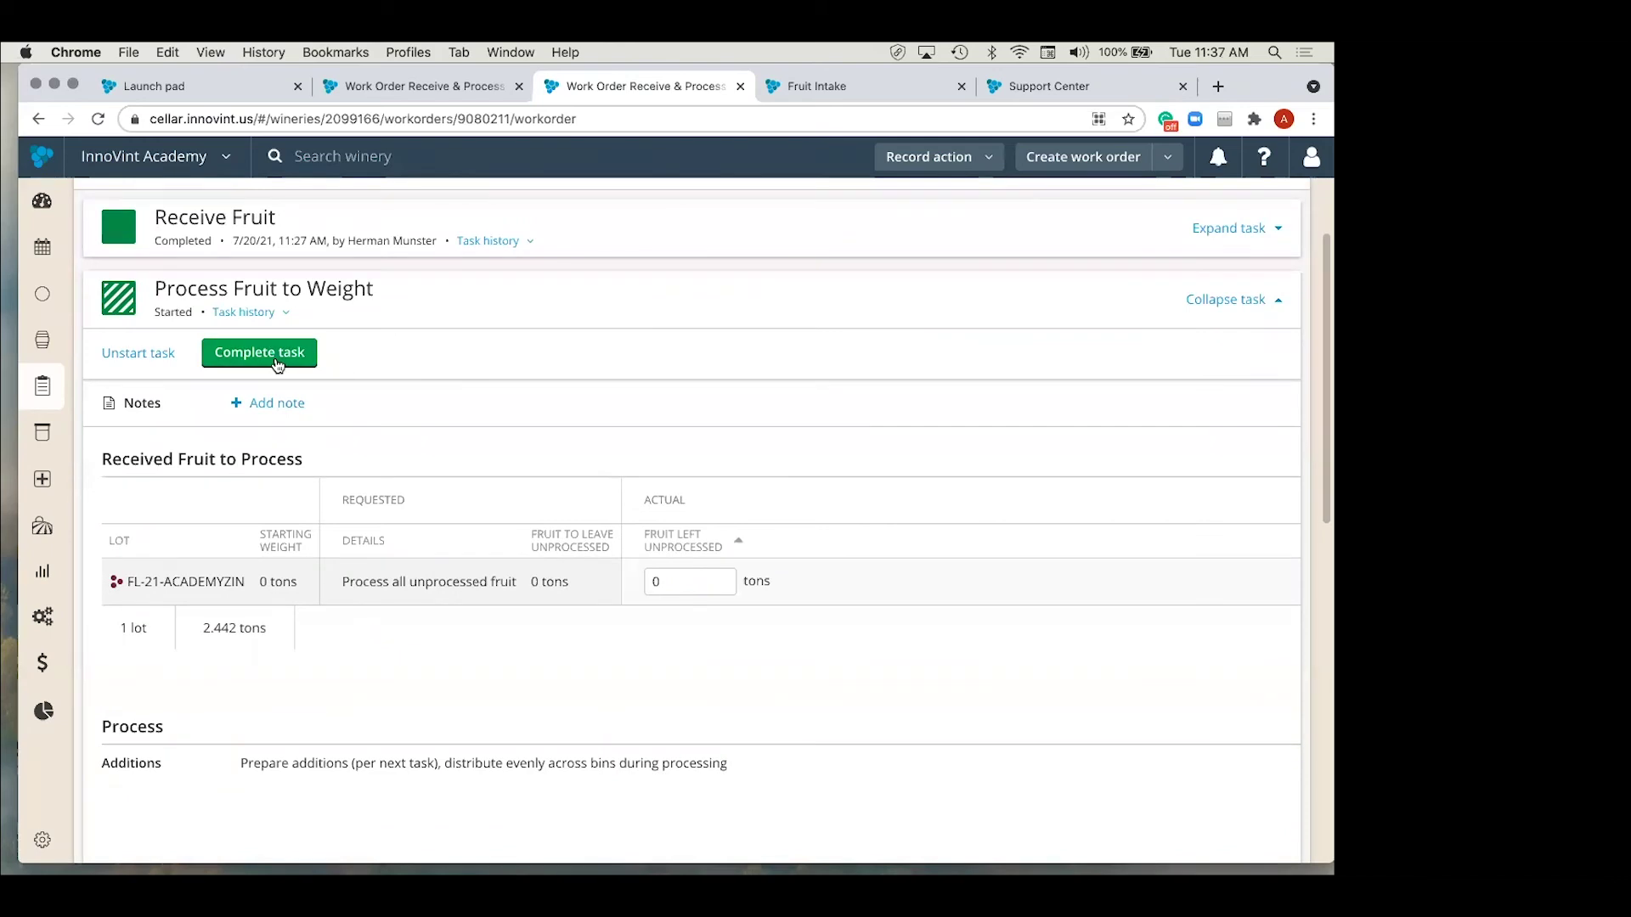
left_click(278, 366)
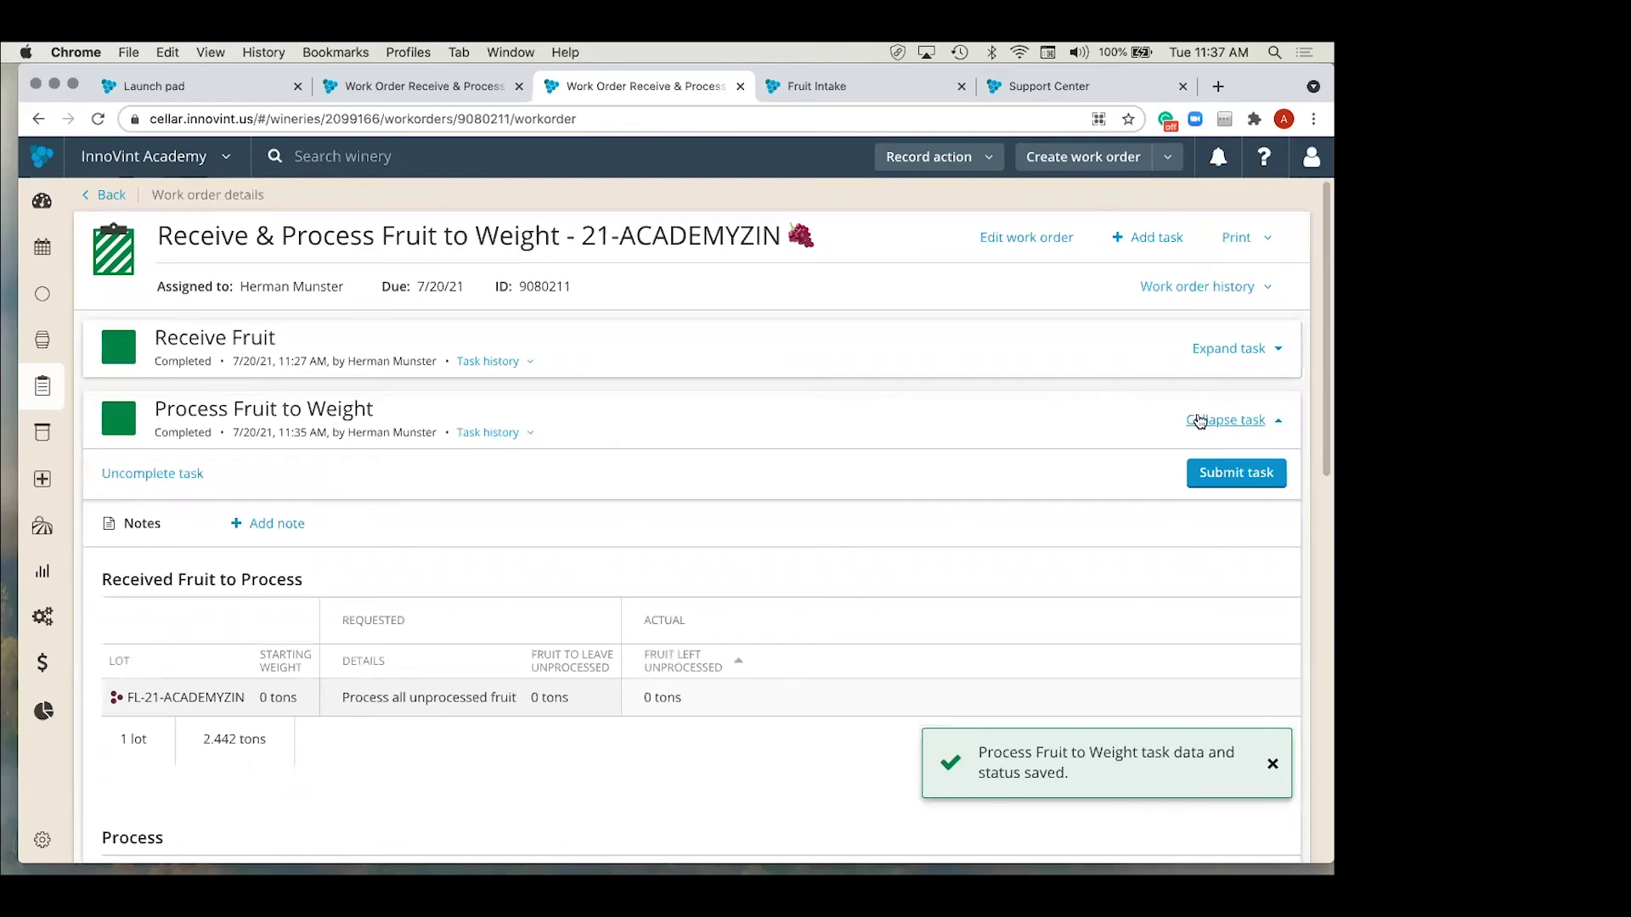
left_click(1198, 419)
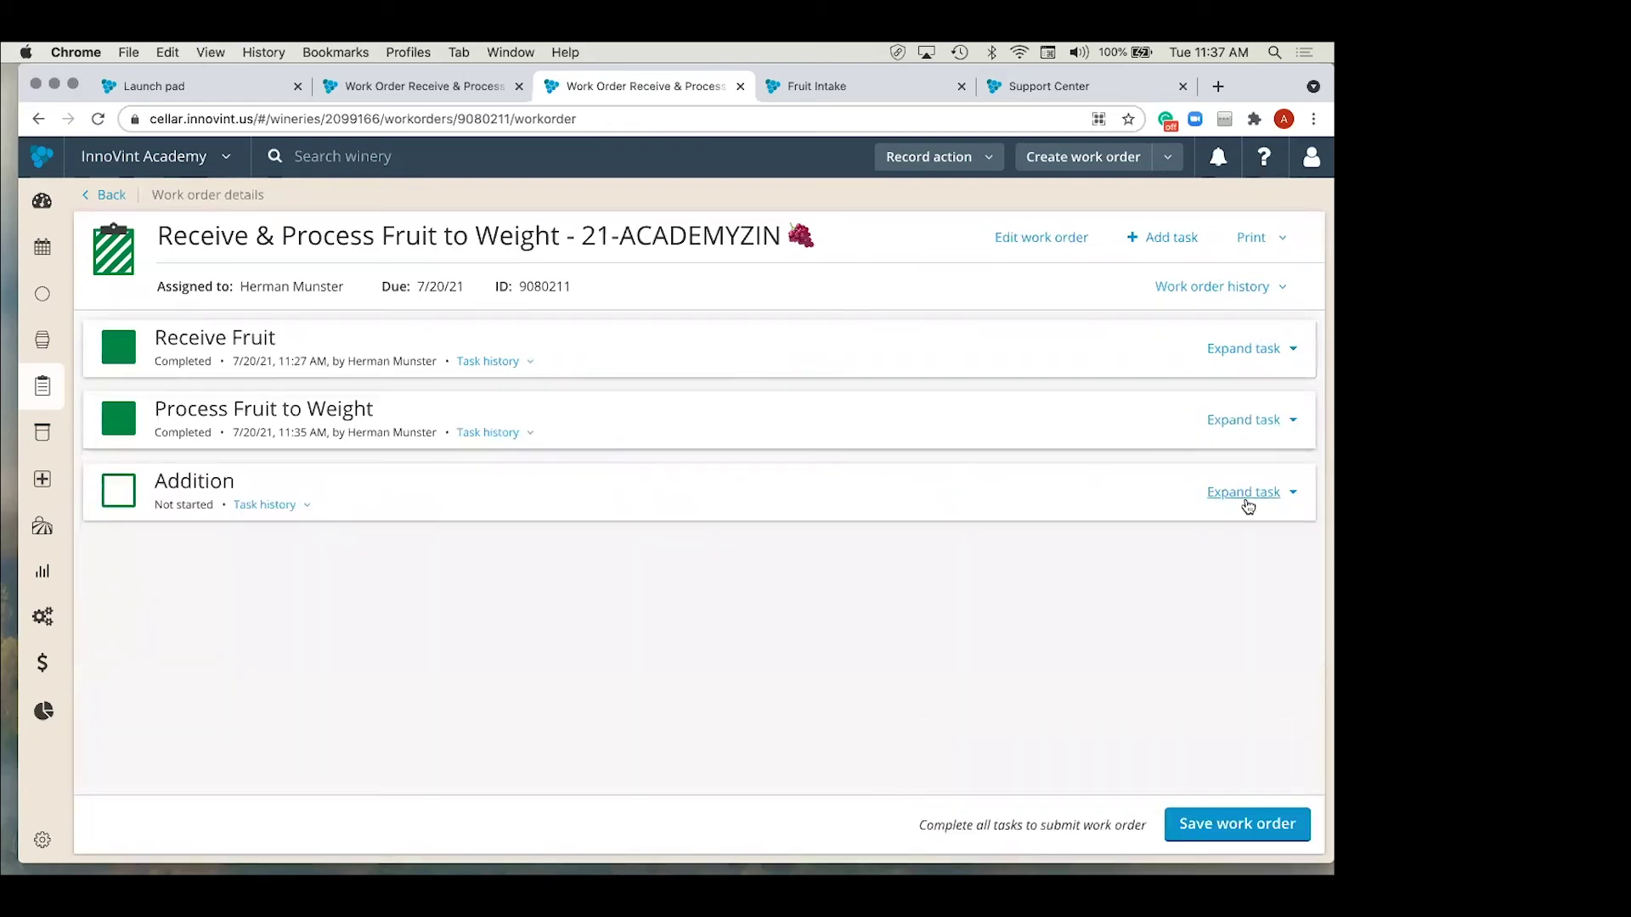
Step: Start the Addition task and assign batch 8279A7 to the Sulfur Dioxide - KMBS additive
left_click(1243, 494)
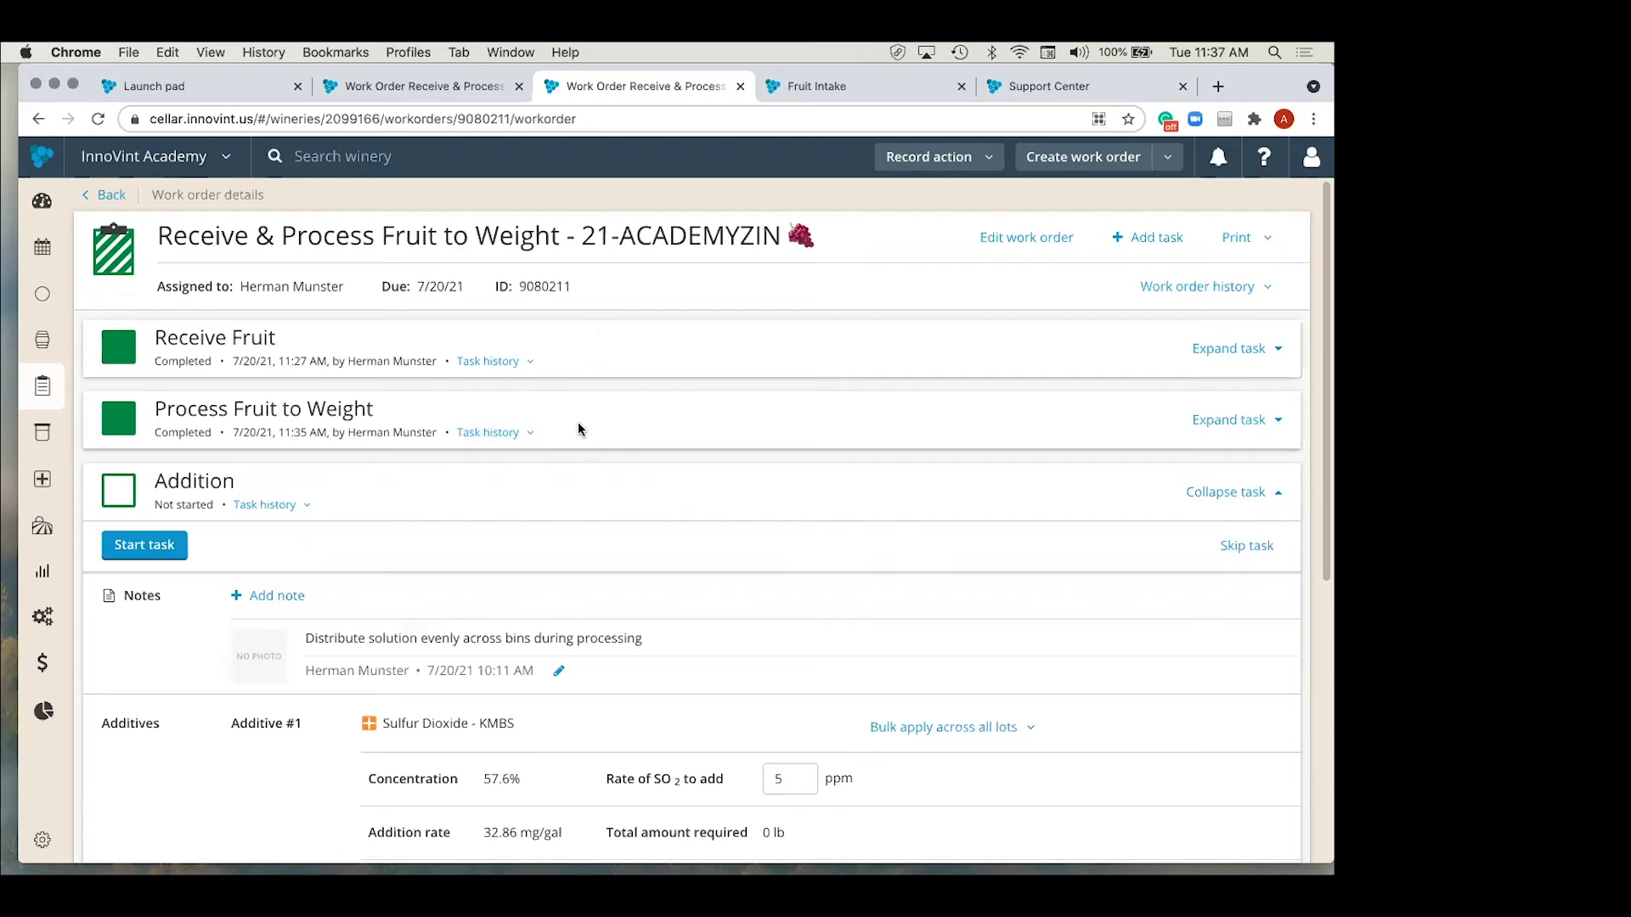
scroll(401, 510, "down", 3)
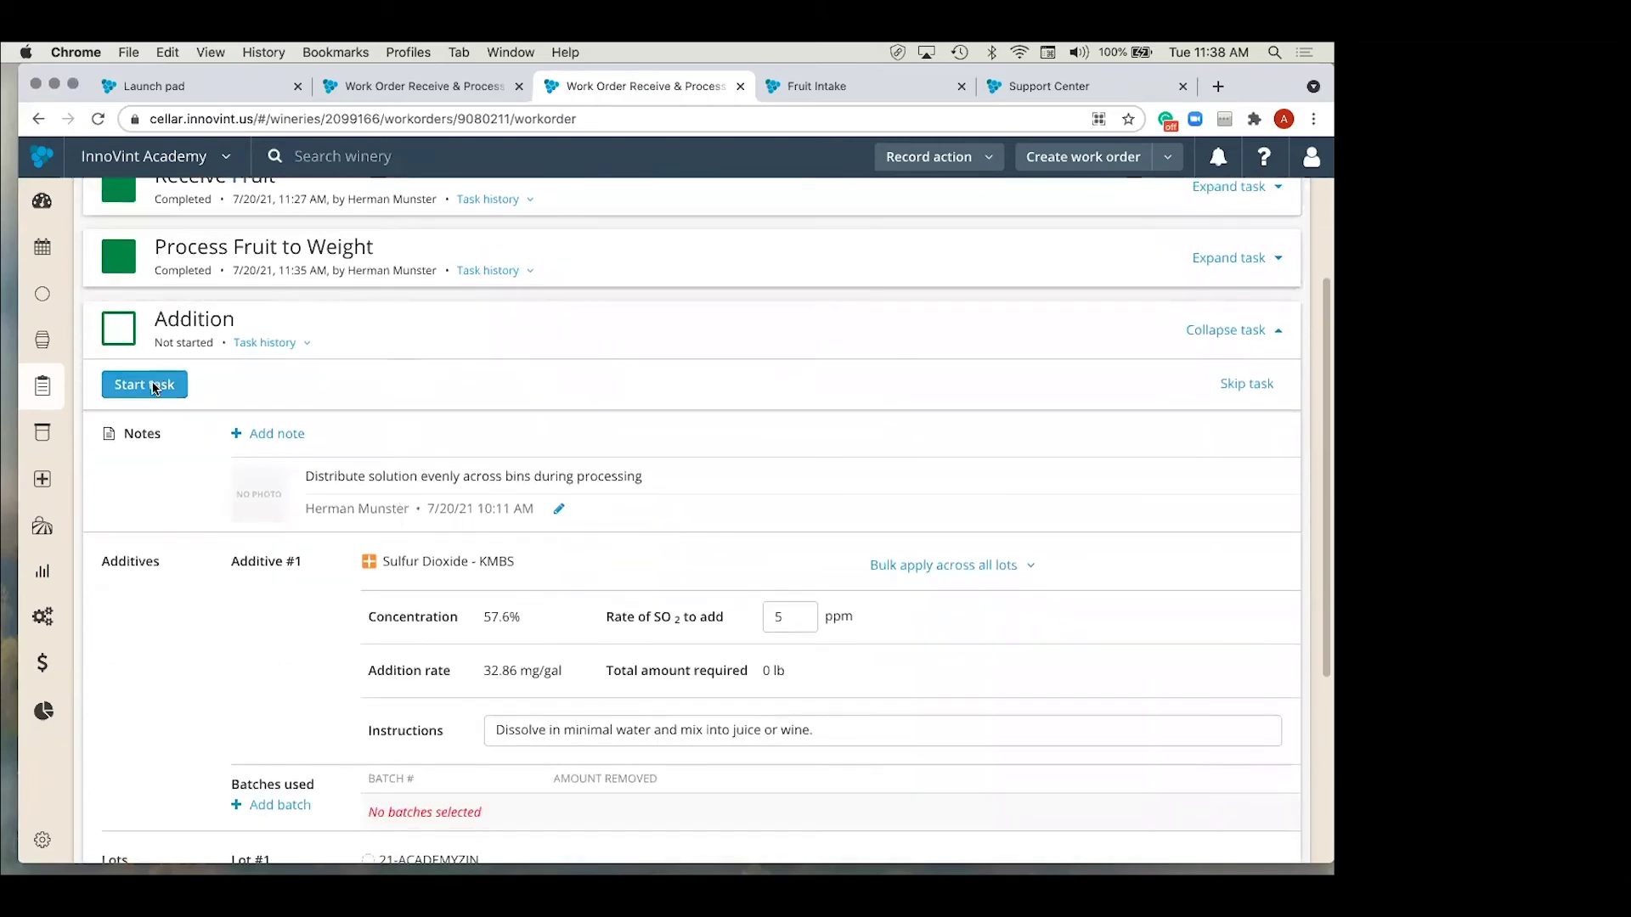
left_click(154, 386)
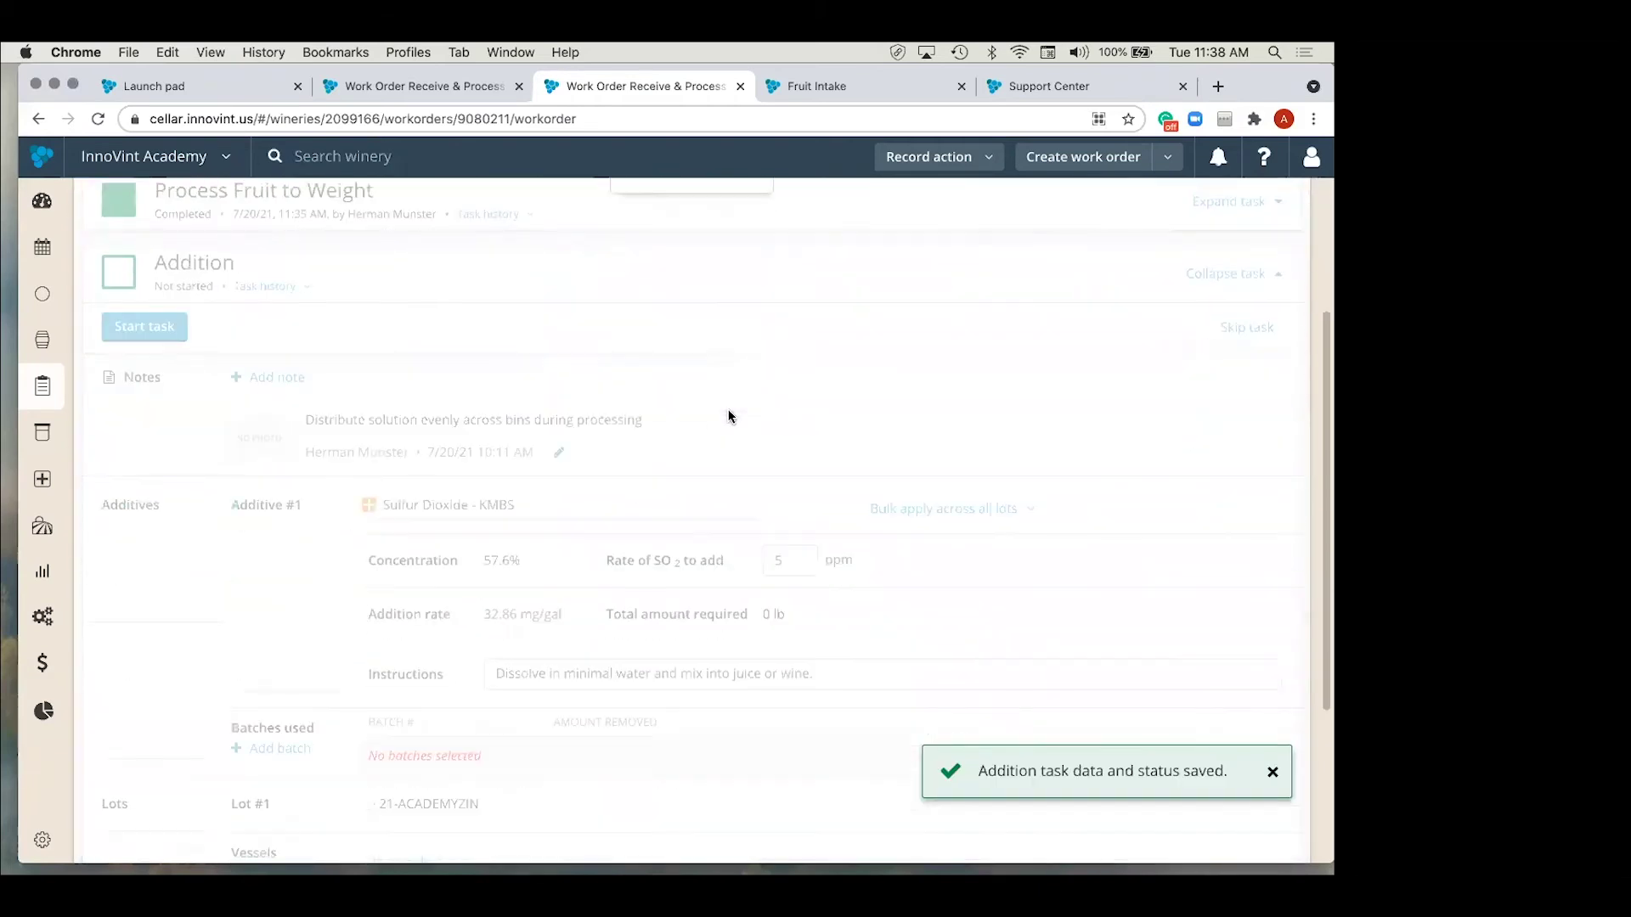
scroll(728, 417, "down", 3)
left_click(274, 538)
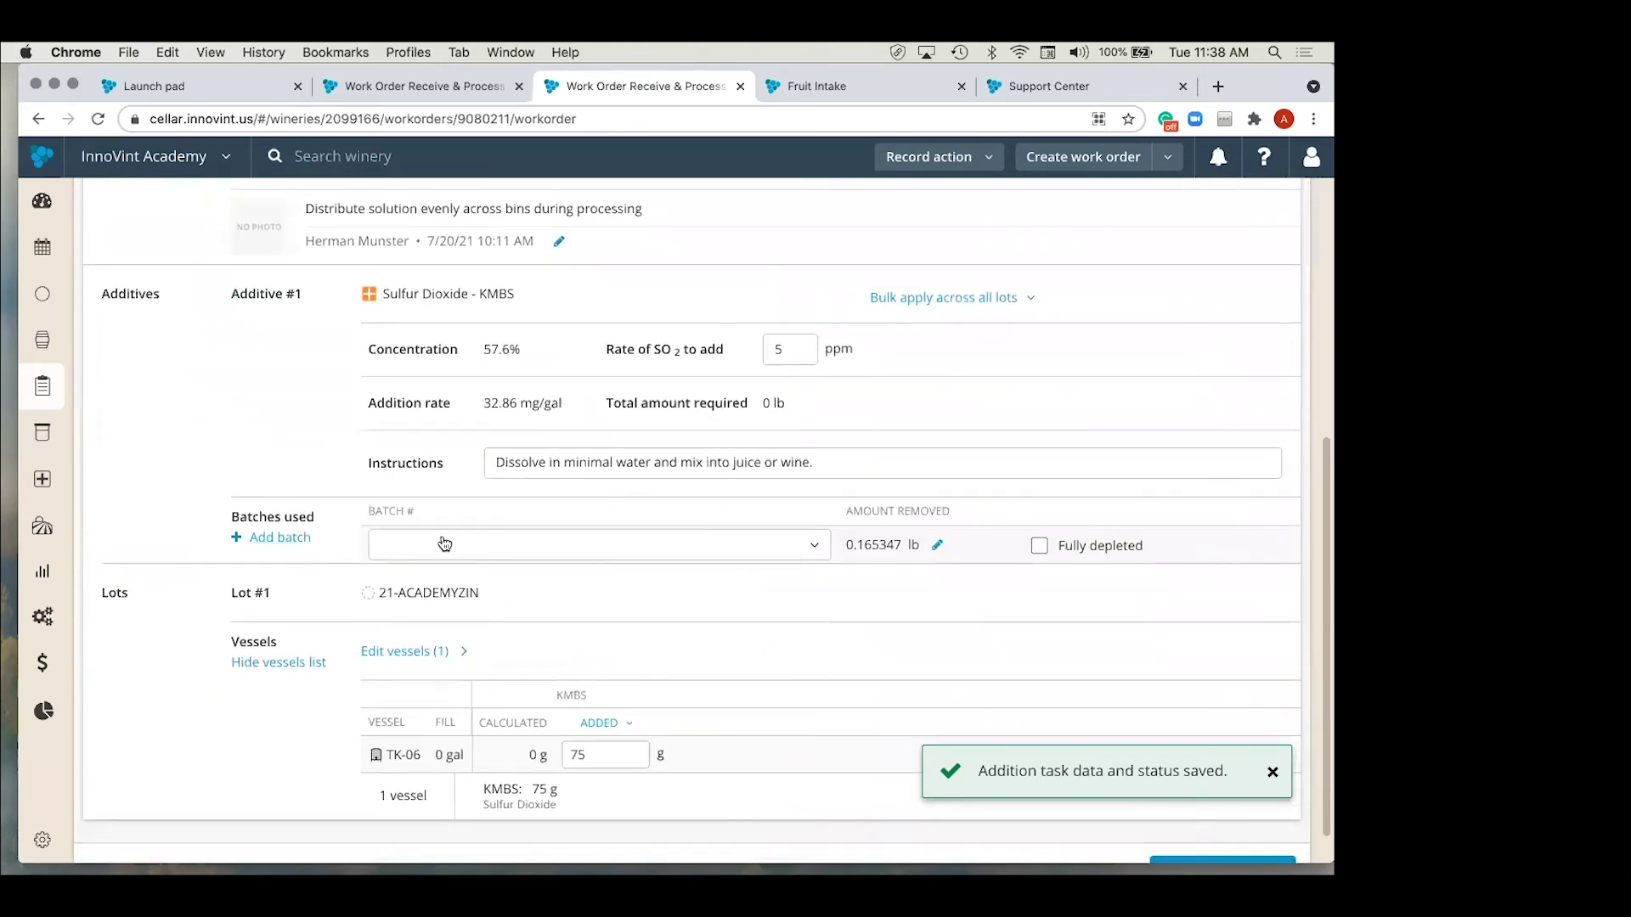
left_click(477, 550)
left_click(442, 612)
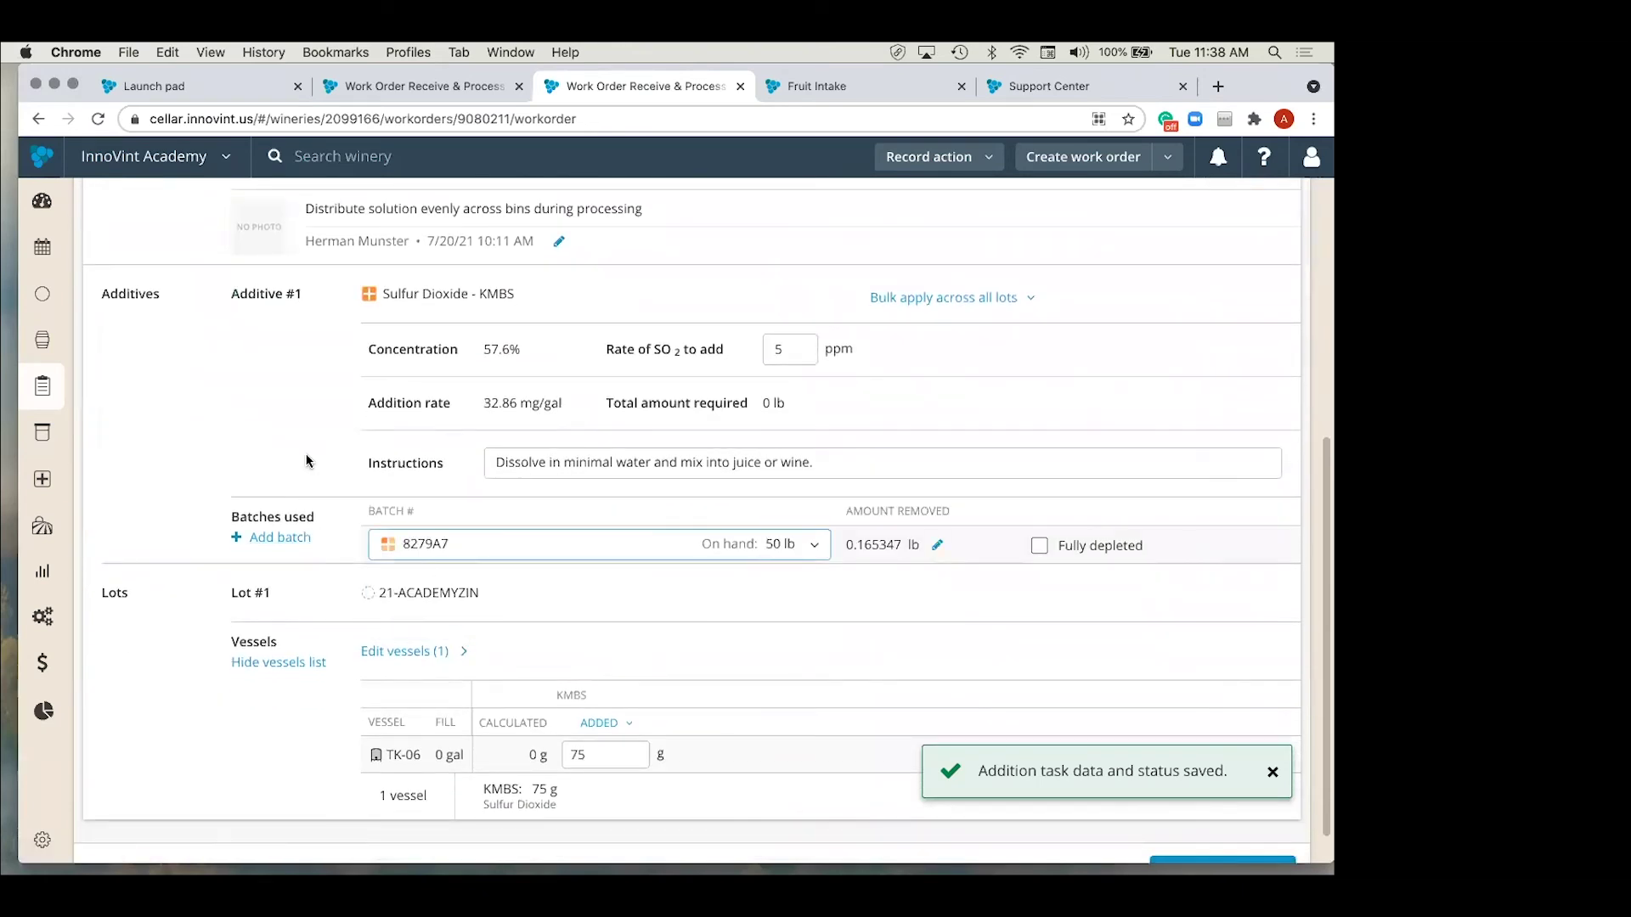
Step: Examine the options for the KMBS amount added, the Addition task's note, and its lot and vessel details
scroll(307, 459, "down", 1)
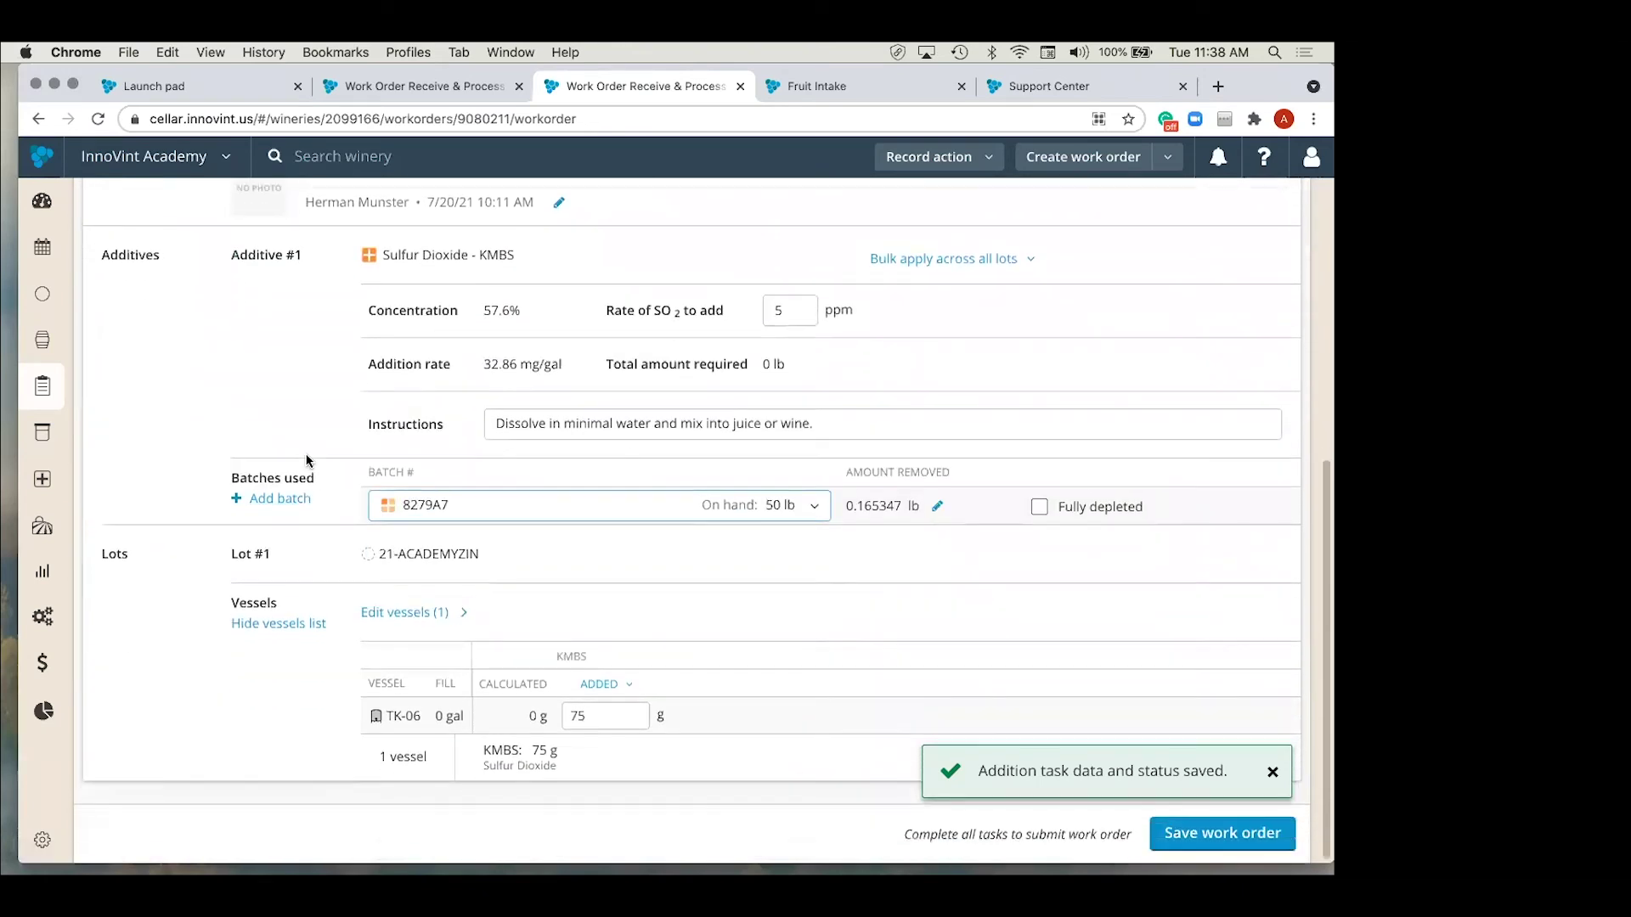
left_click(599, 686)
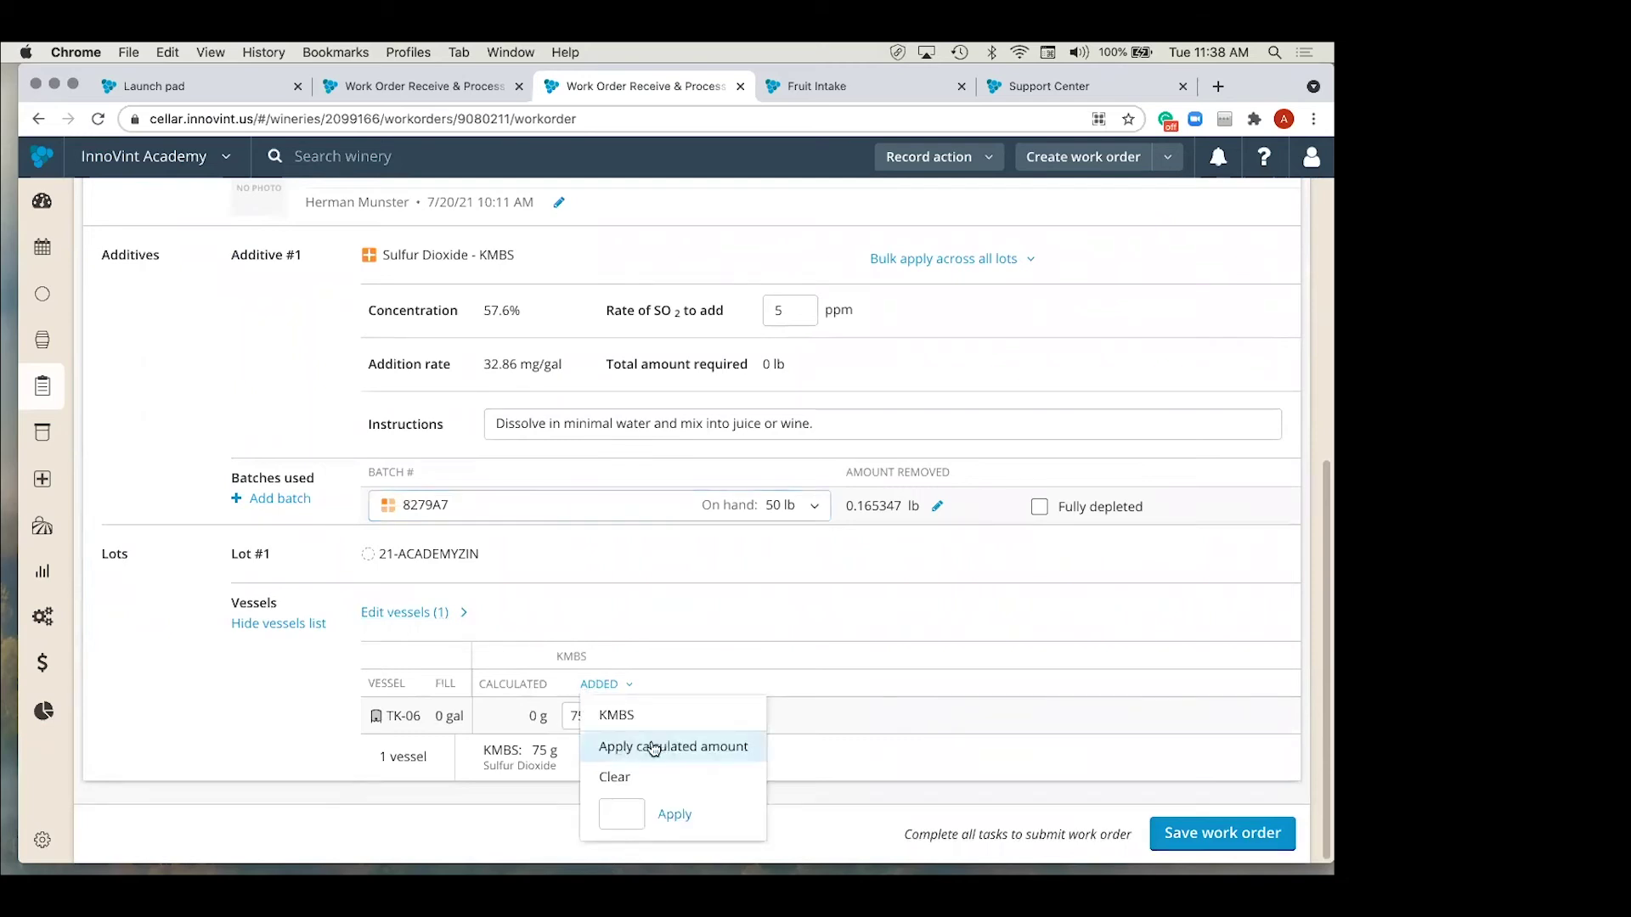
left_click(667, 642)
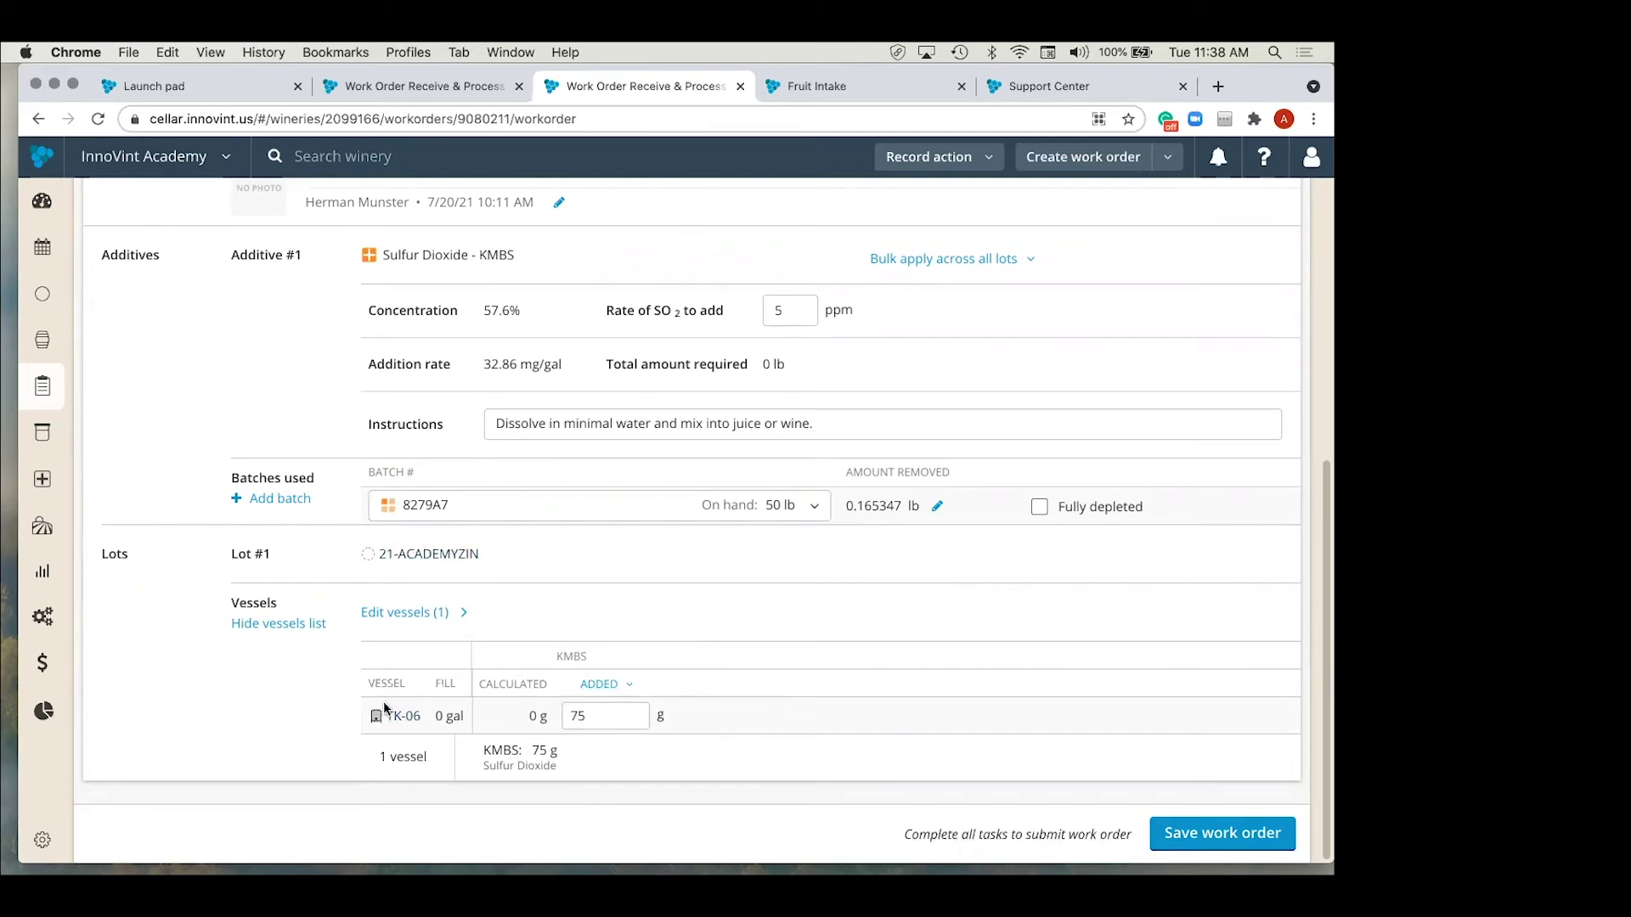
scroll(384, 365, "up", 2)
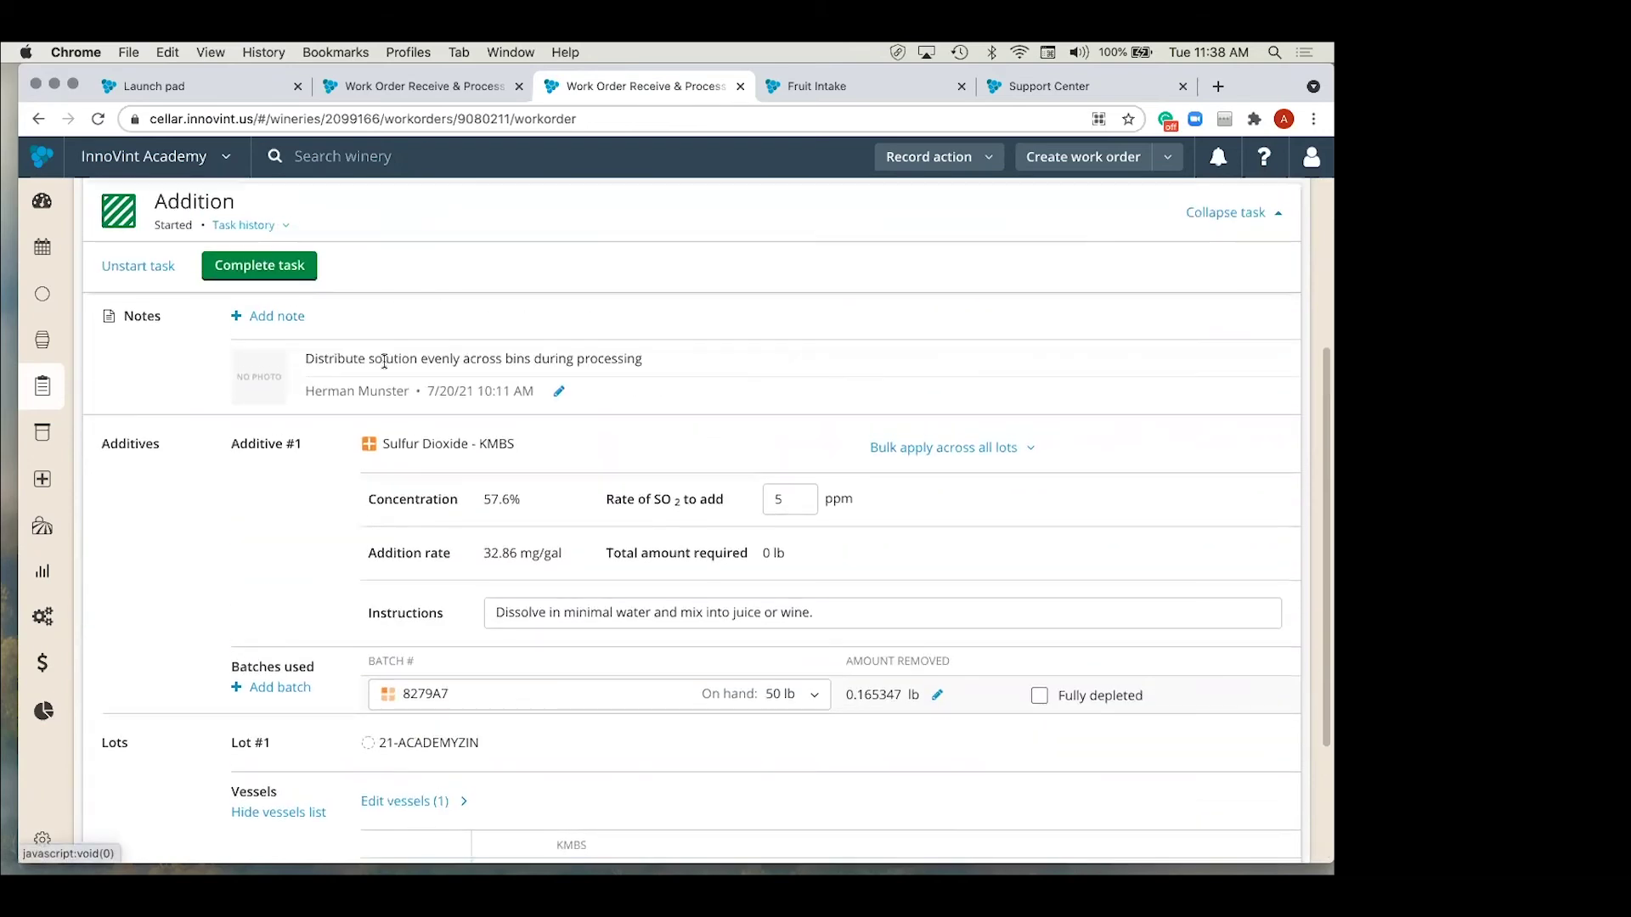
left_click_drag(308, 359, 651, 357)
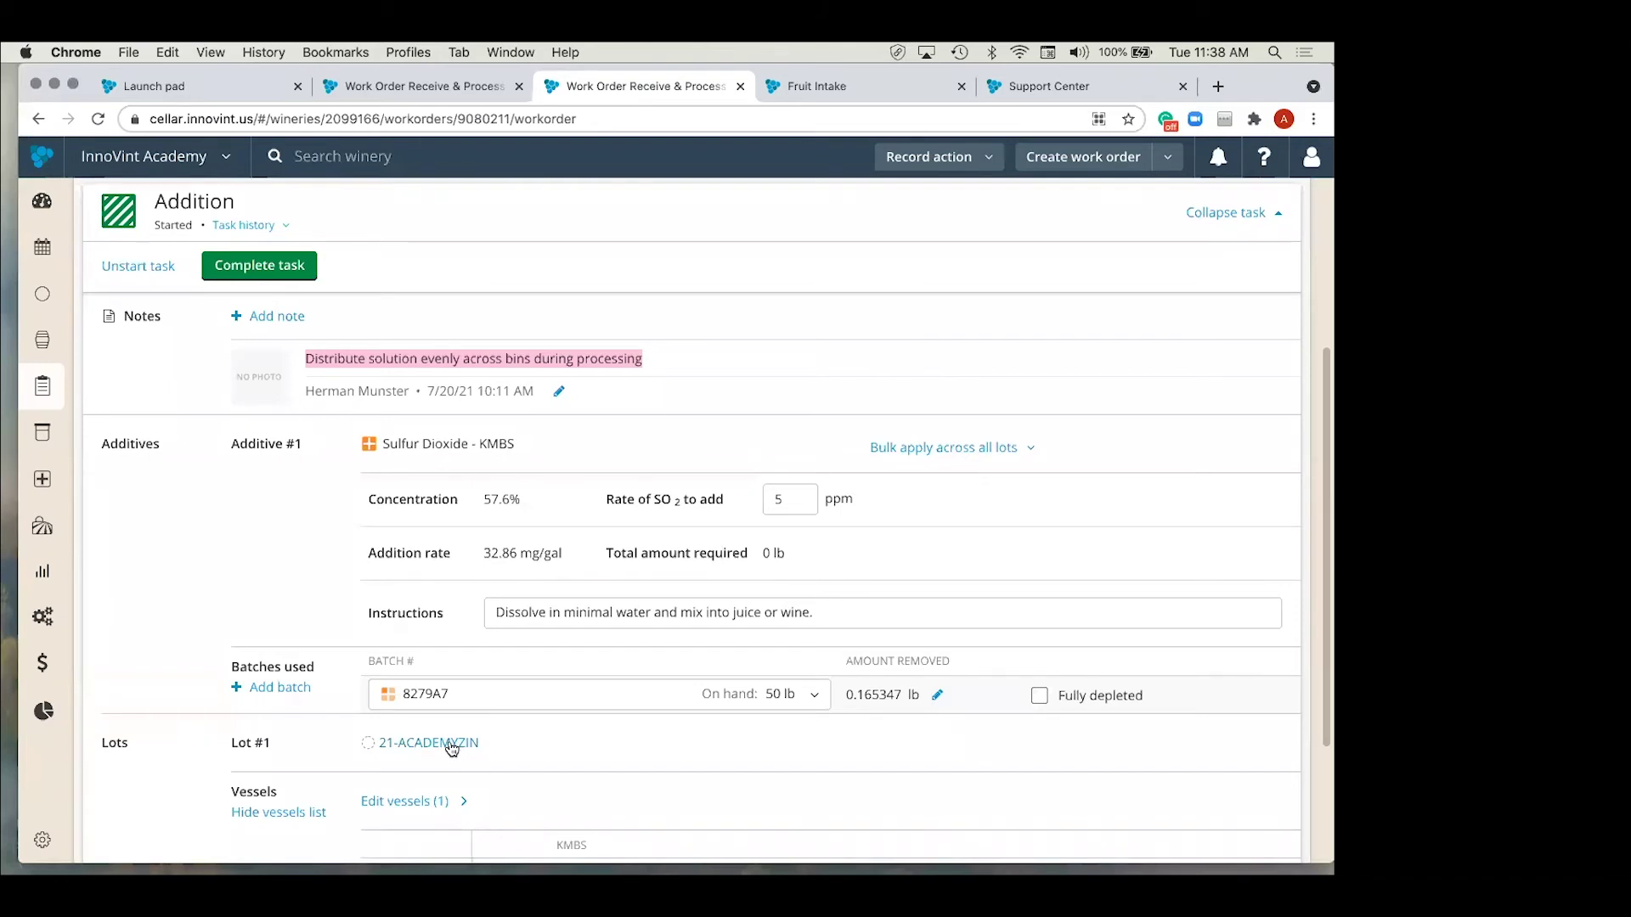
scroll(452, 748, "down", 3)
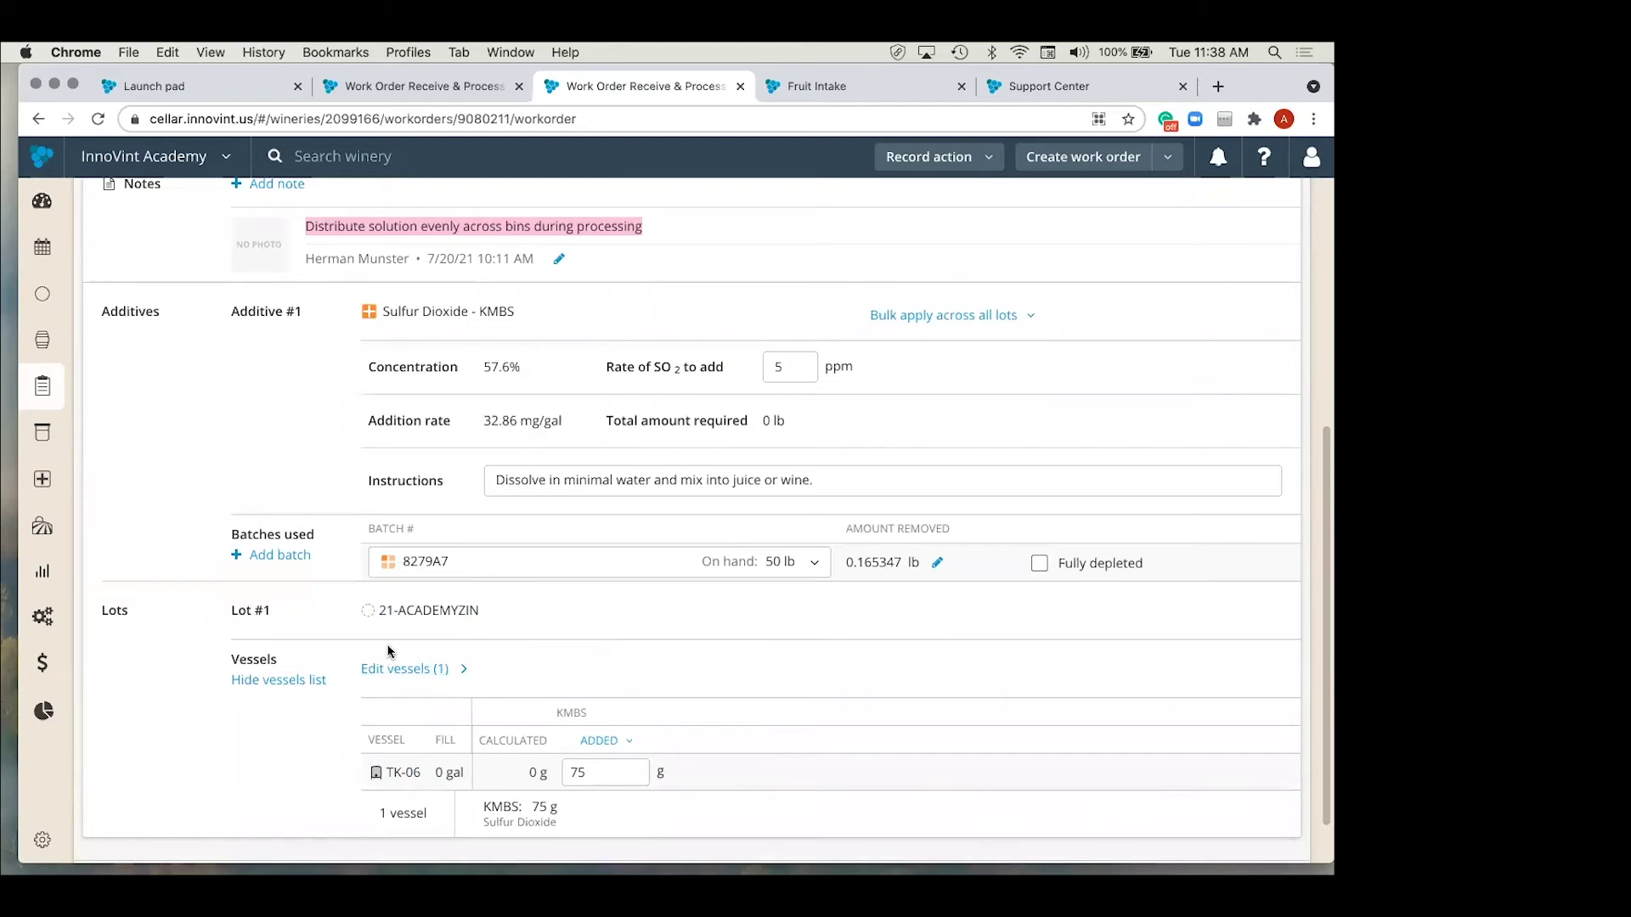
scroll(390, 651, "up", 1)
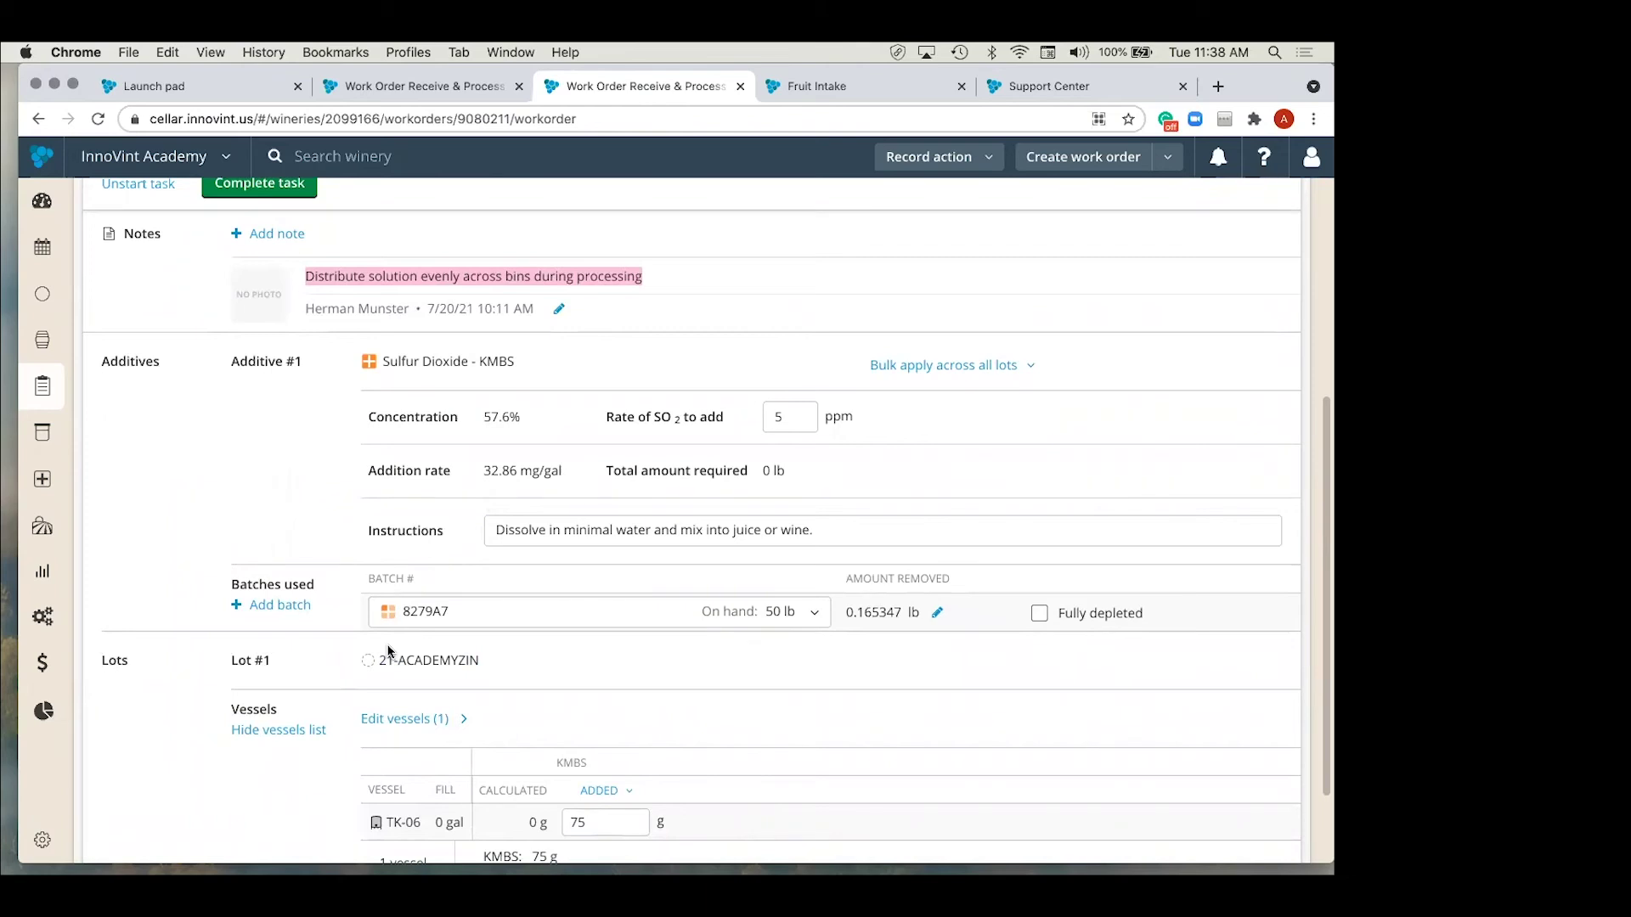
Step: Complete the Addition task and collapse it
scroll(389, 651, "up", 2)
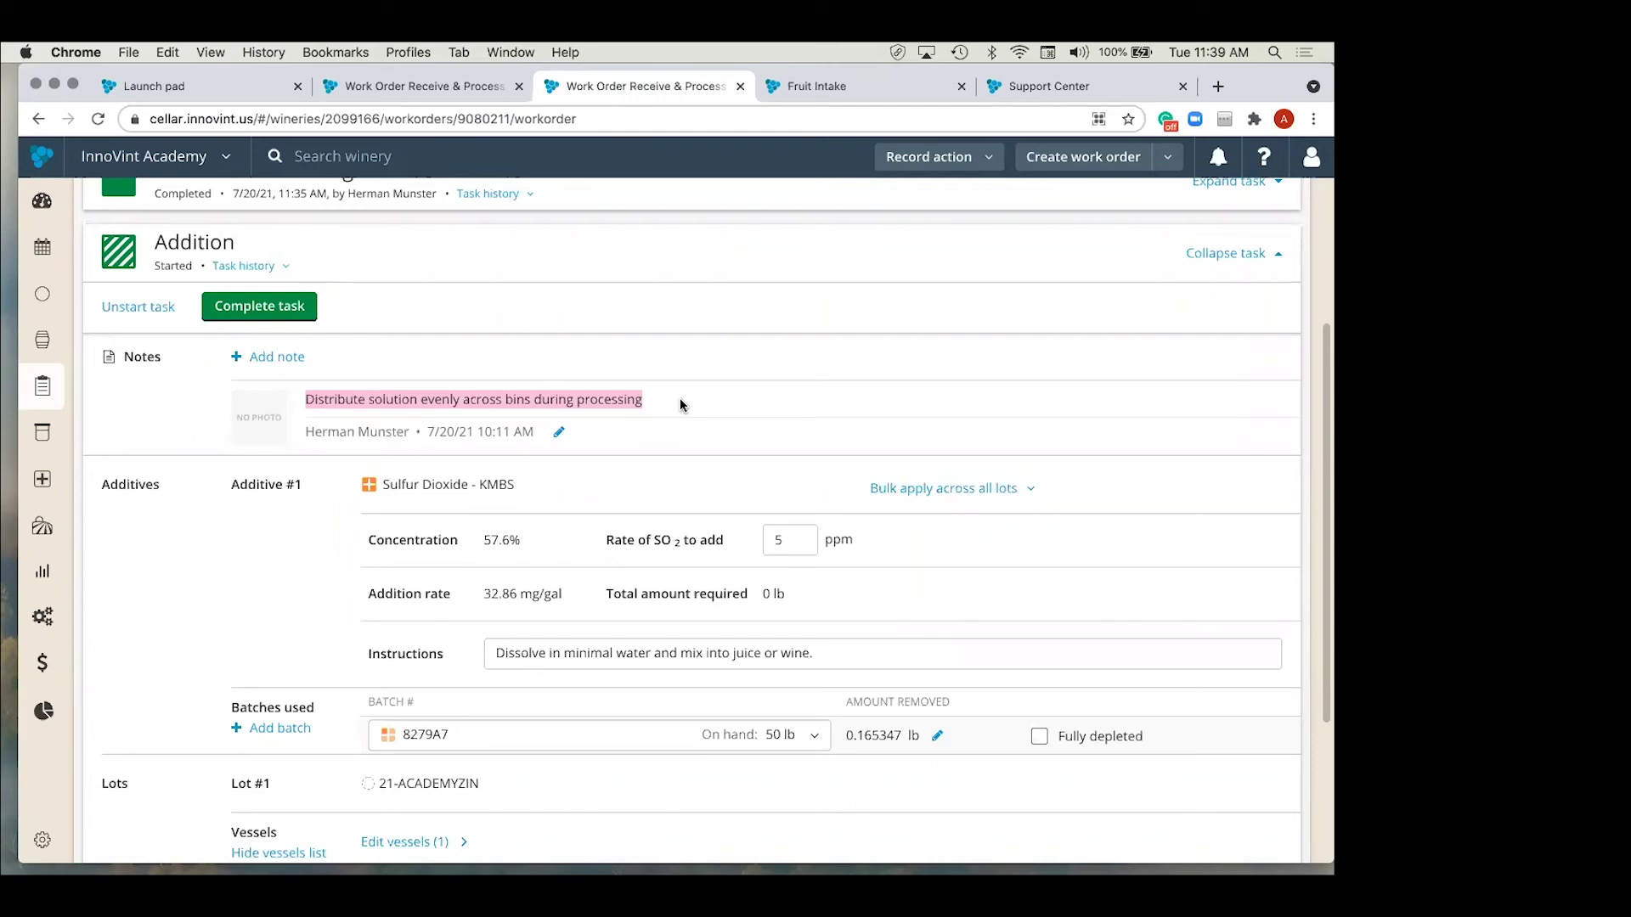
left_click(276, 306)
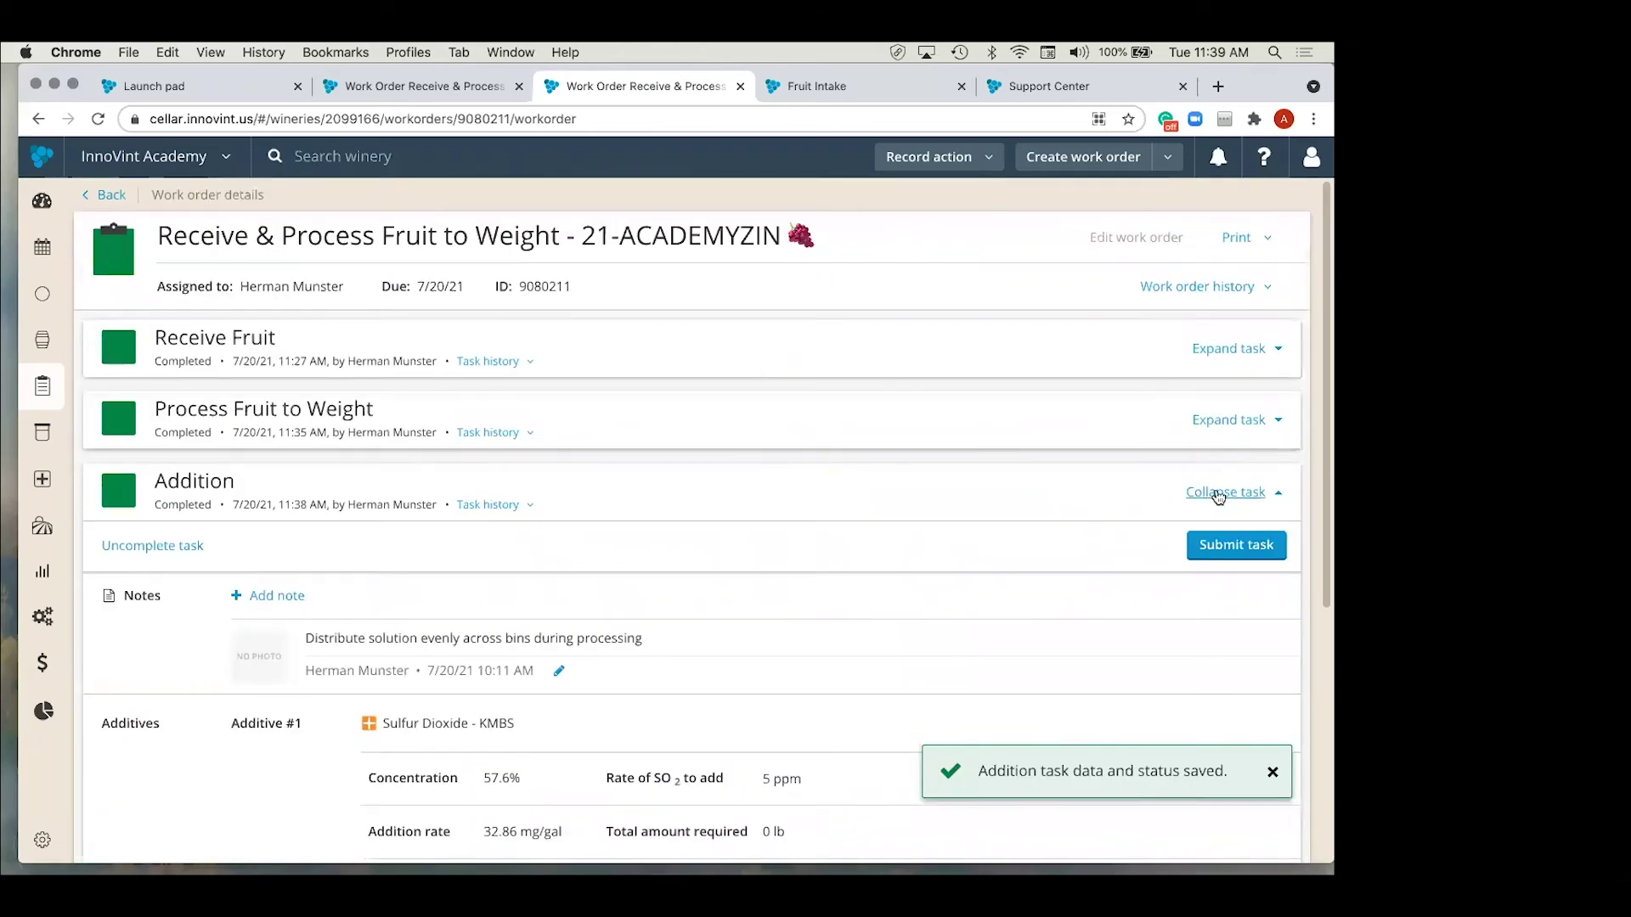
left_click(1218, 494)
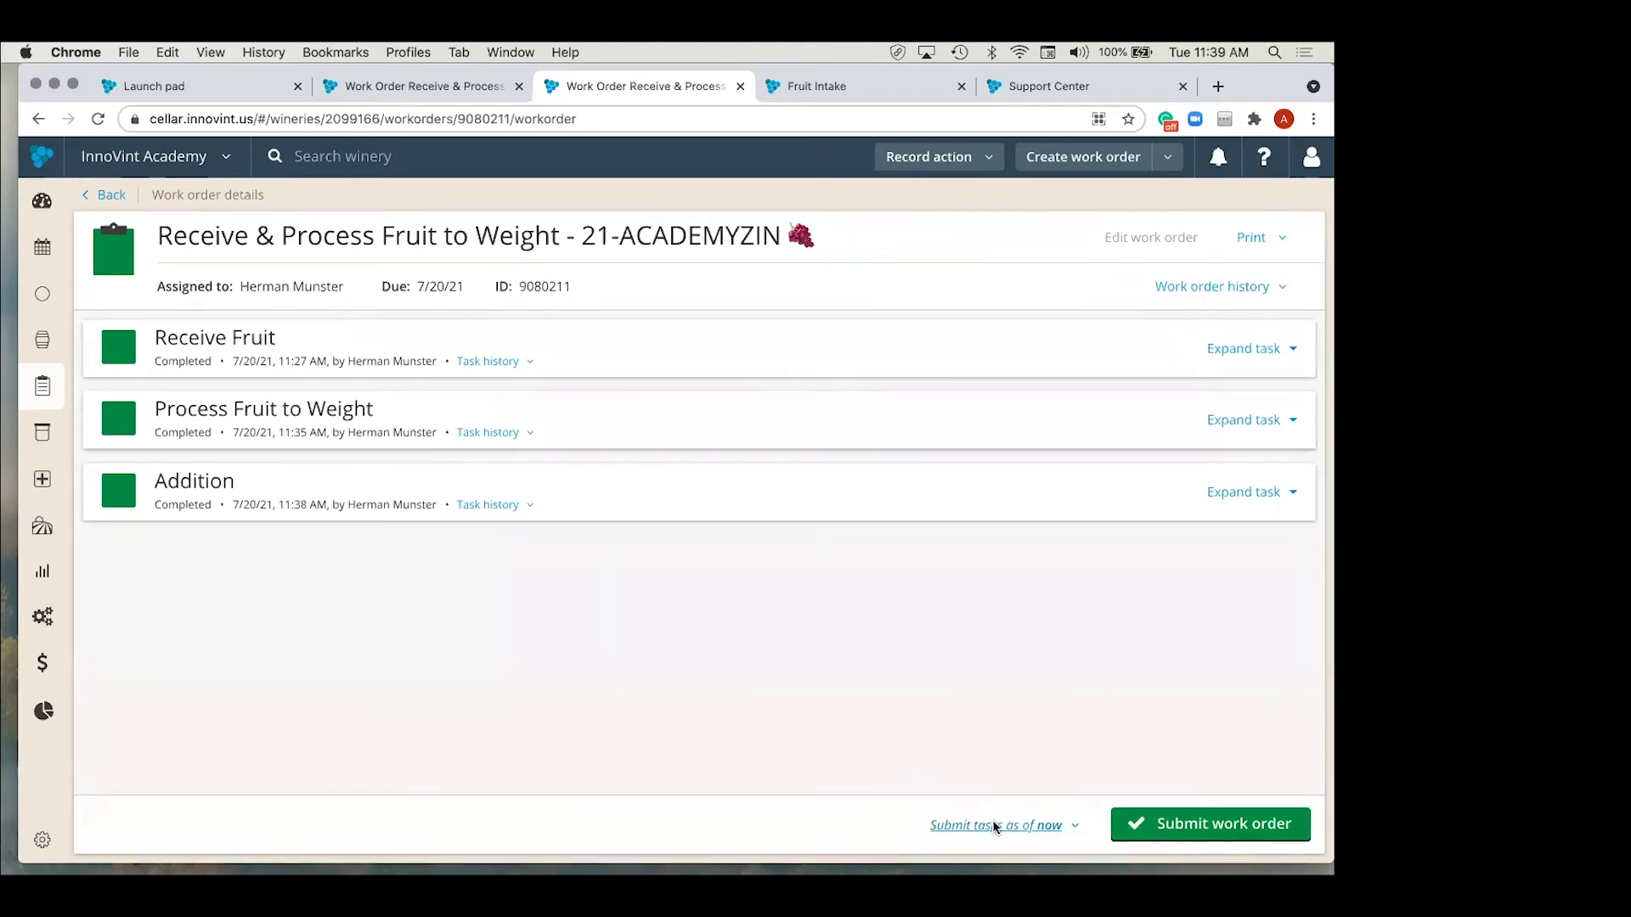
Step: Set the work order's tasks to submit as of a specific date and time and review the other timing options
left_click(1069, 827)
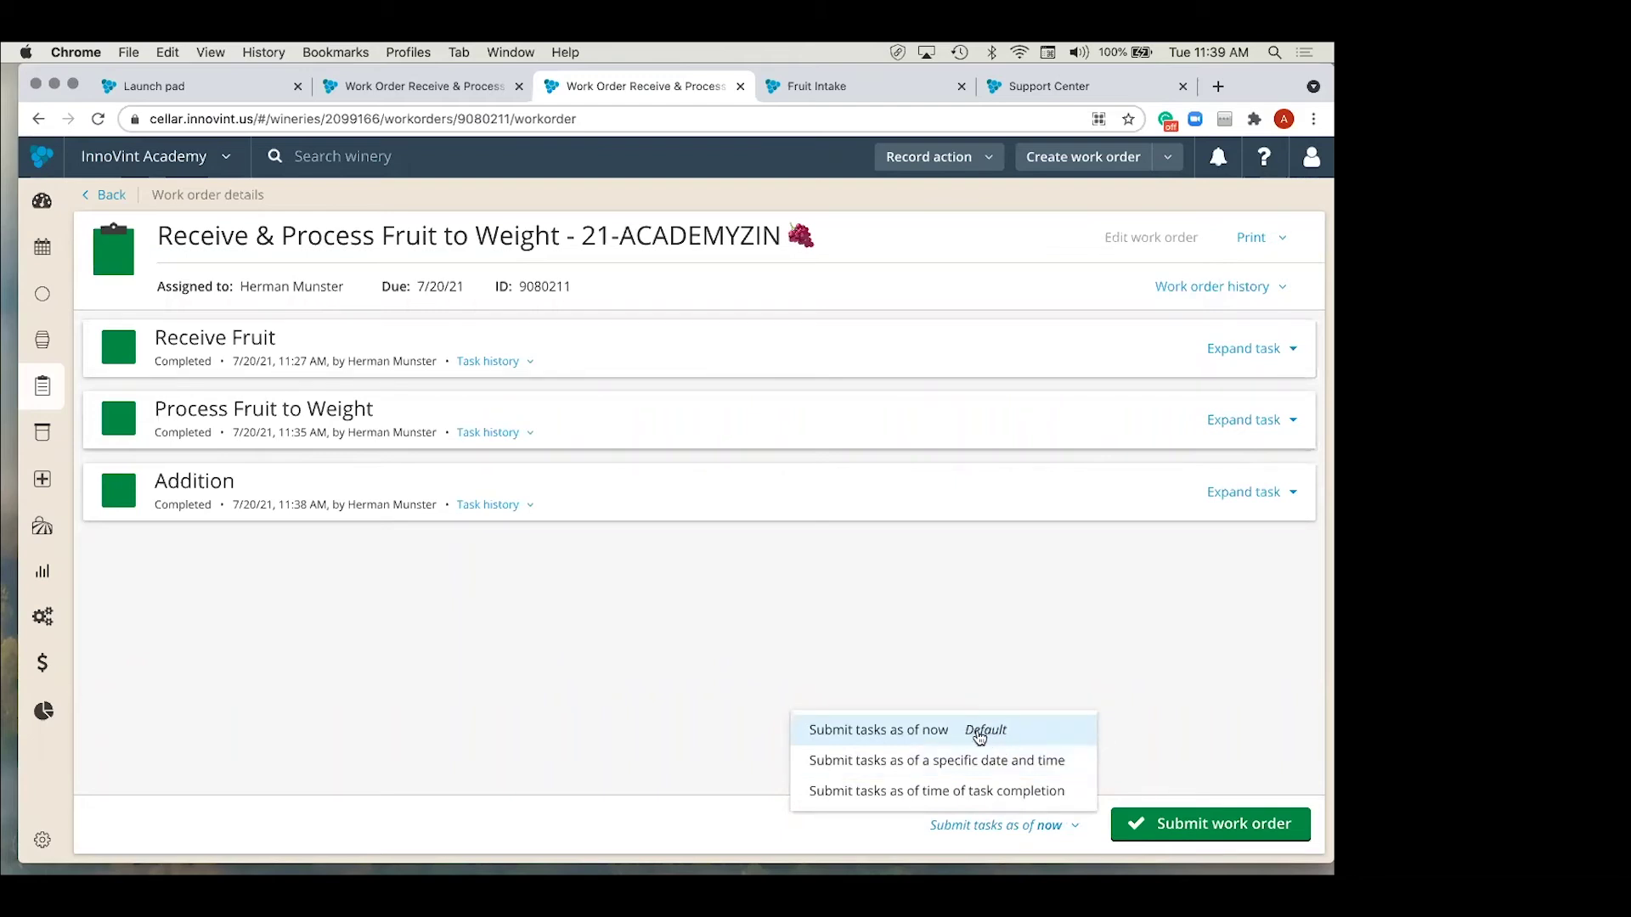
mouse_move(42, 849)
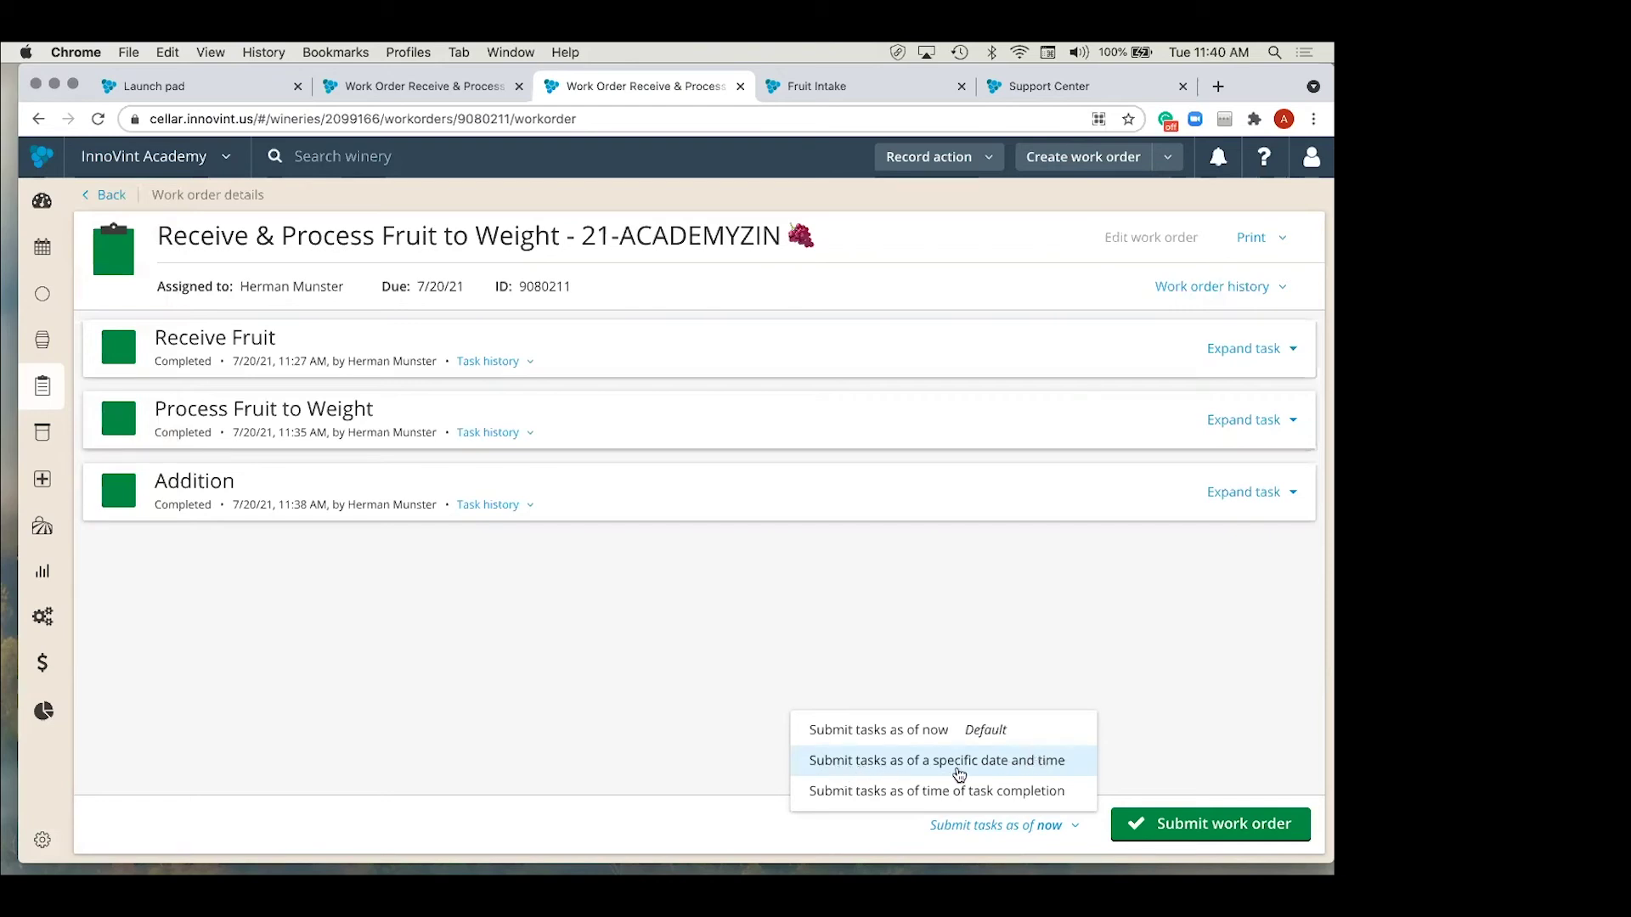
left_click(1053, 765)
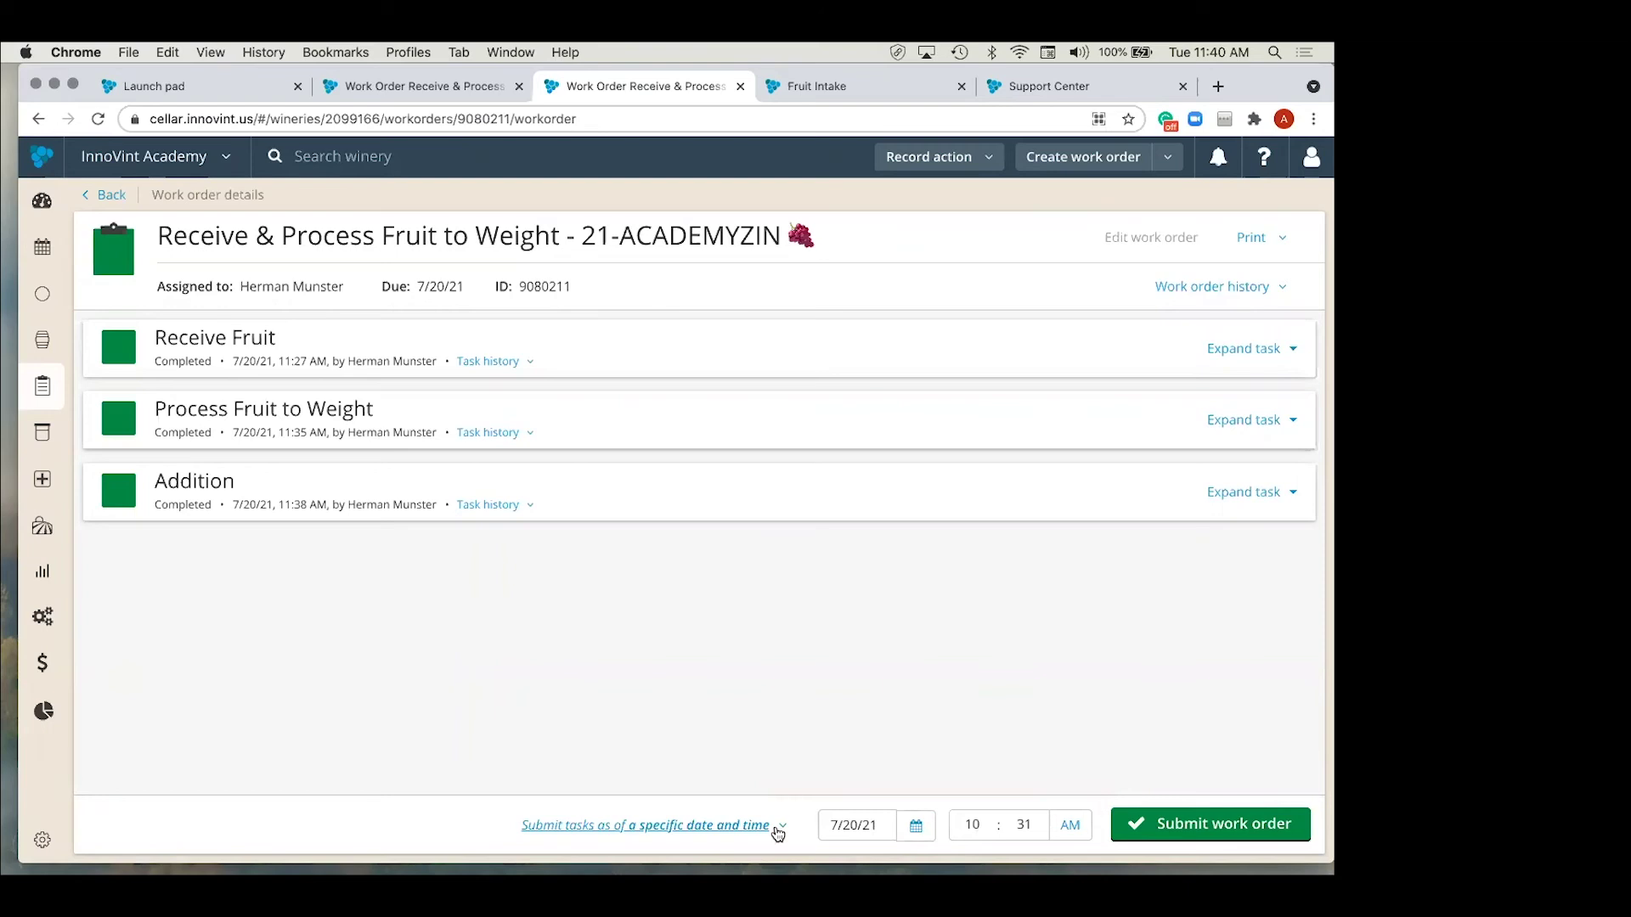
left_click(778, 833)
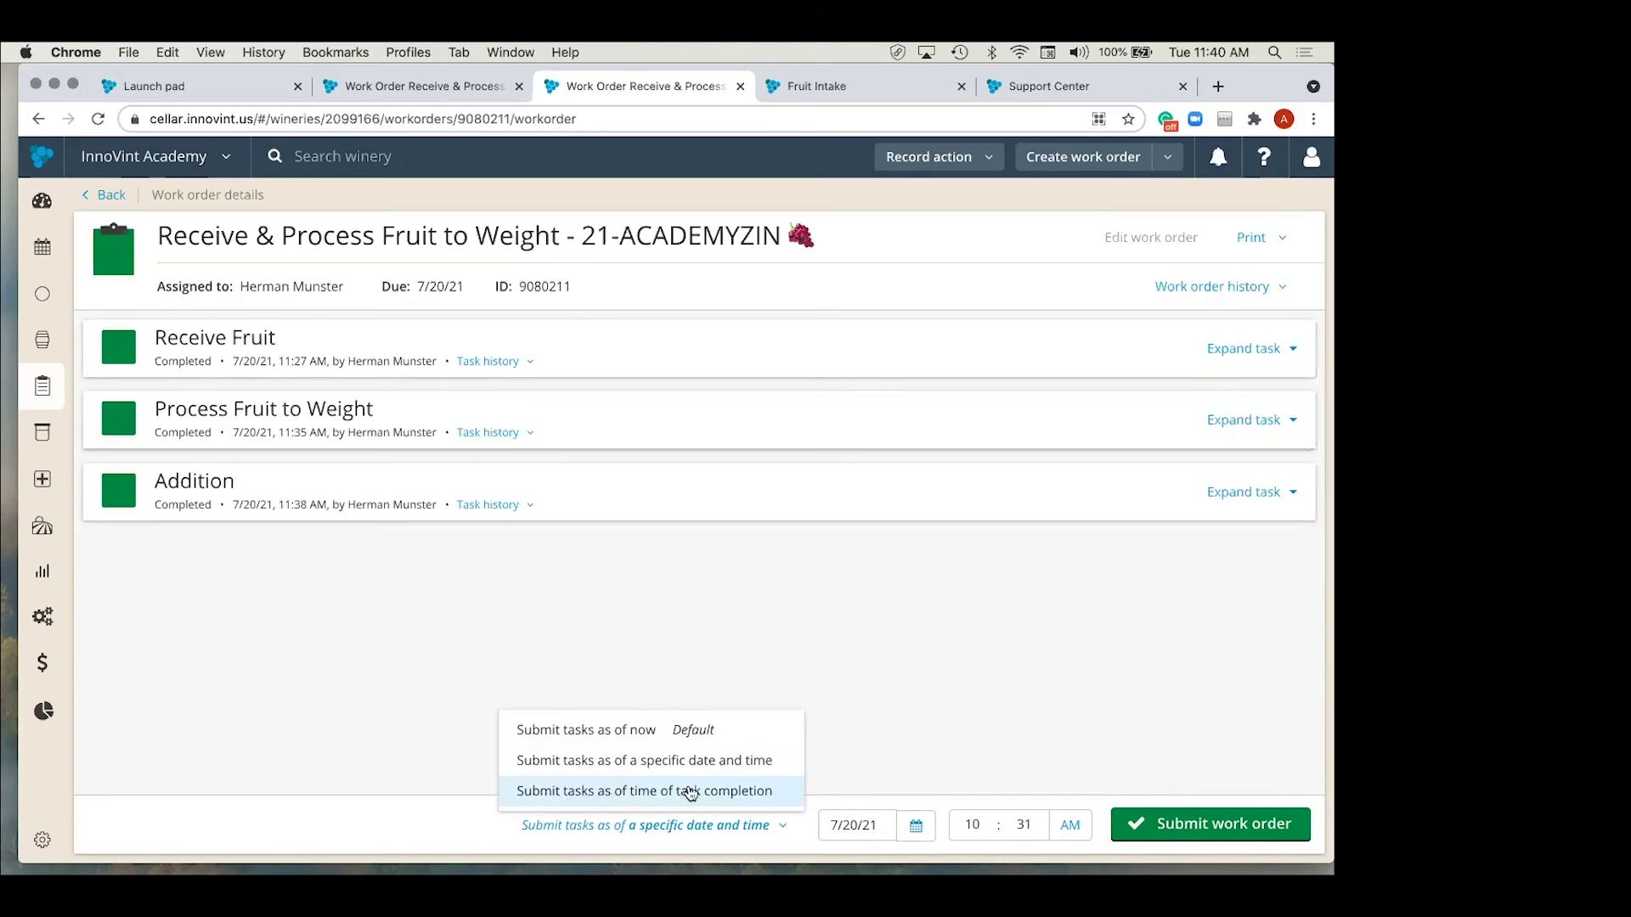
left_click(876, 720)
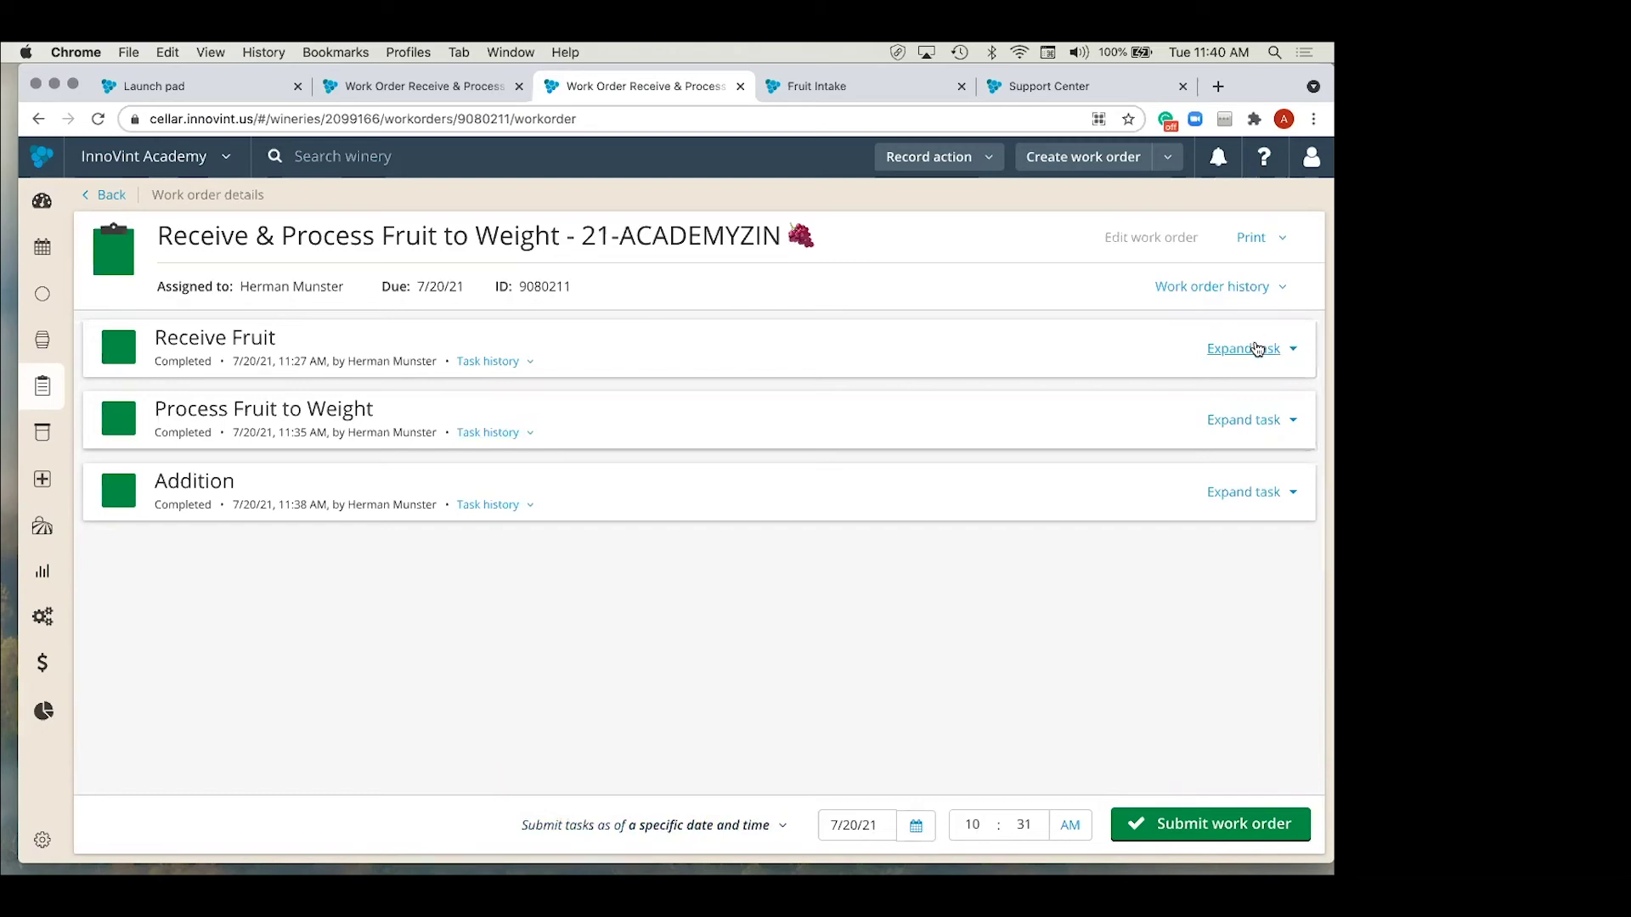
Step: Expand the Receive Fruit task and set its individual submission to a specific date and time, 7/19/21 at 11:34 PM
left_click(1257, 349)
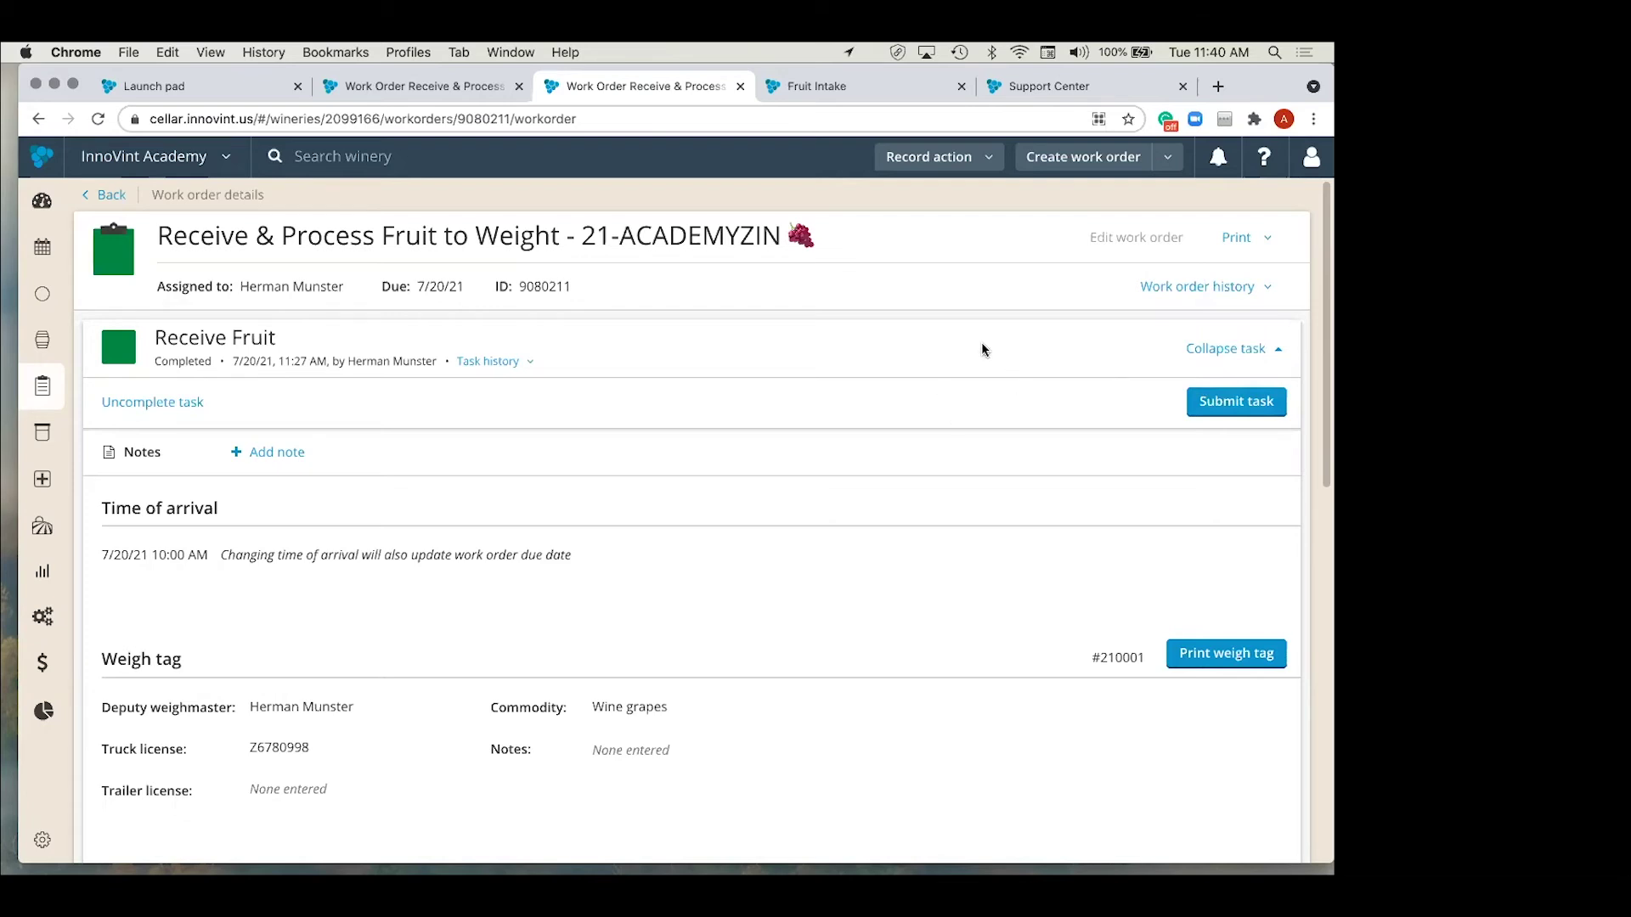
left_click(1239, 407)
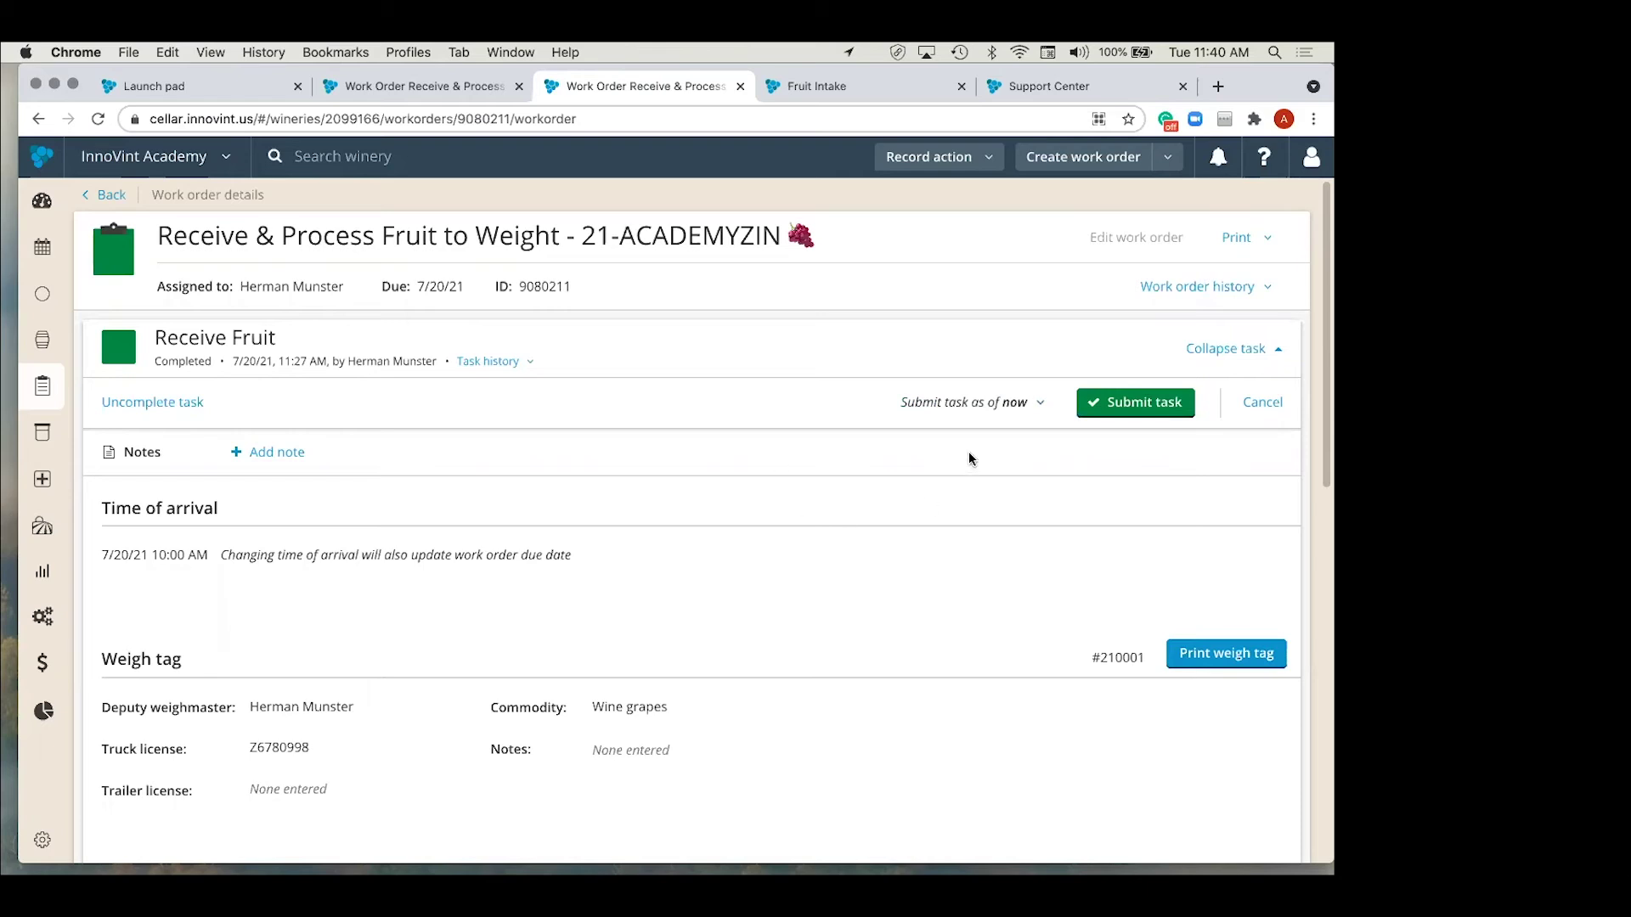
left_click(998, 403)
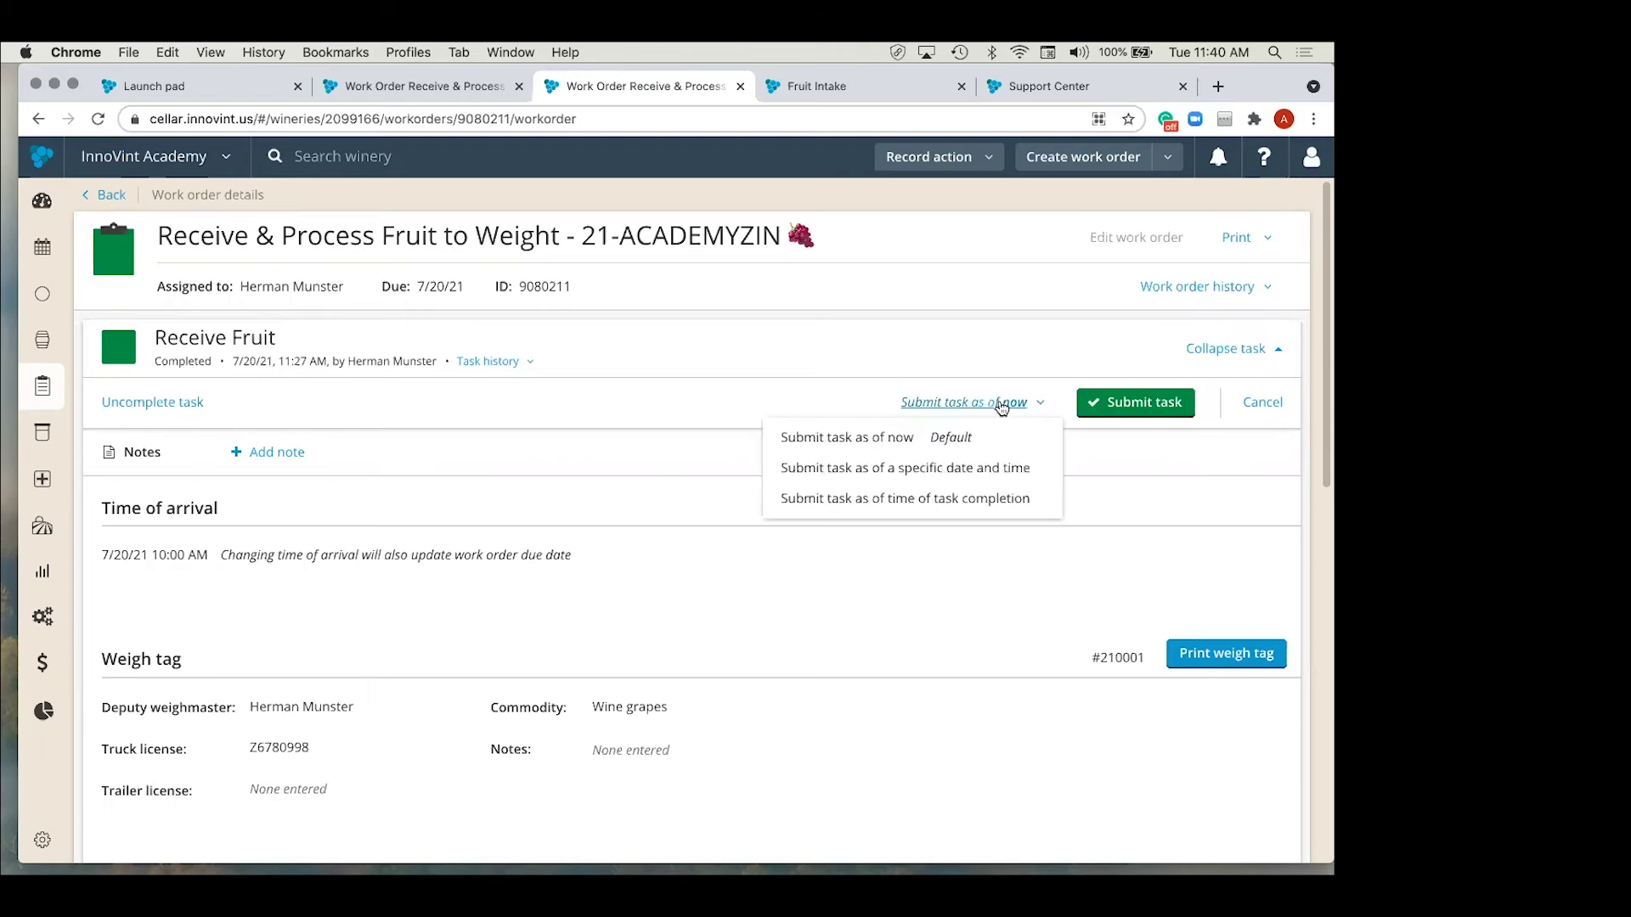
left_click(967, 468)
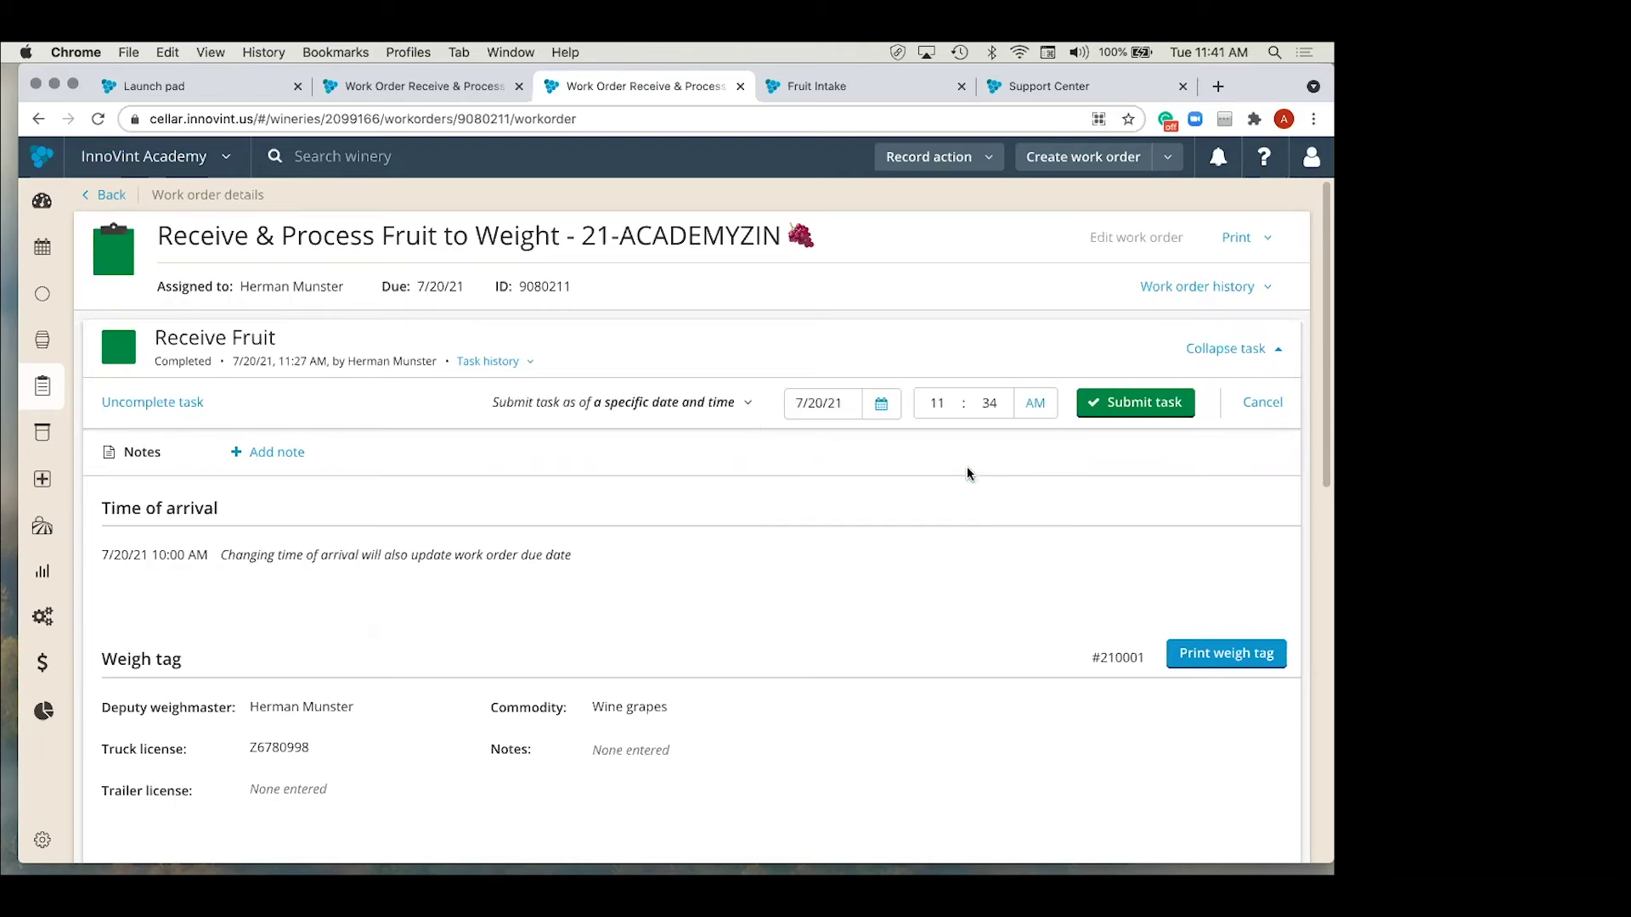
left_click(884, 403)
left_click(846, 596)
left_click(1033, 404)
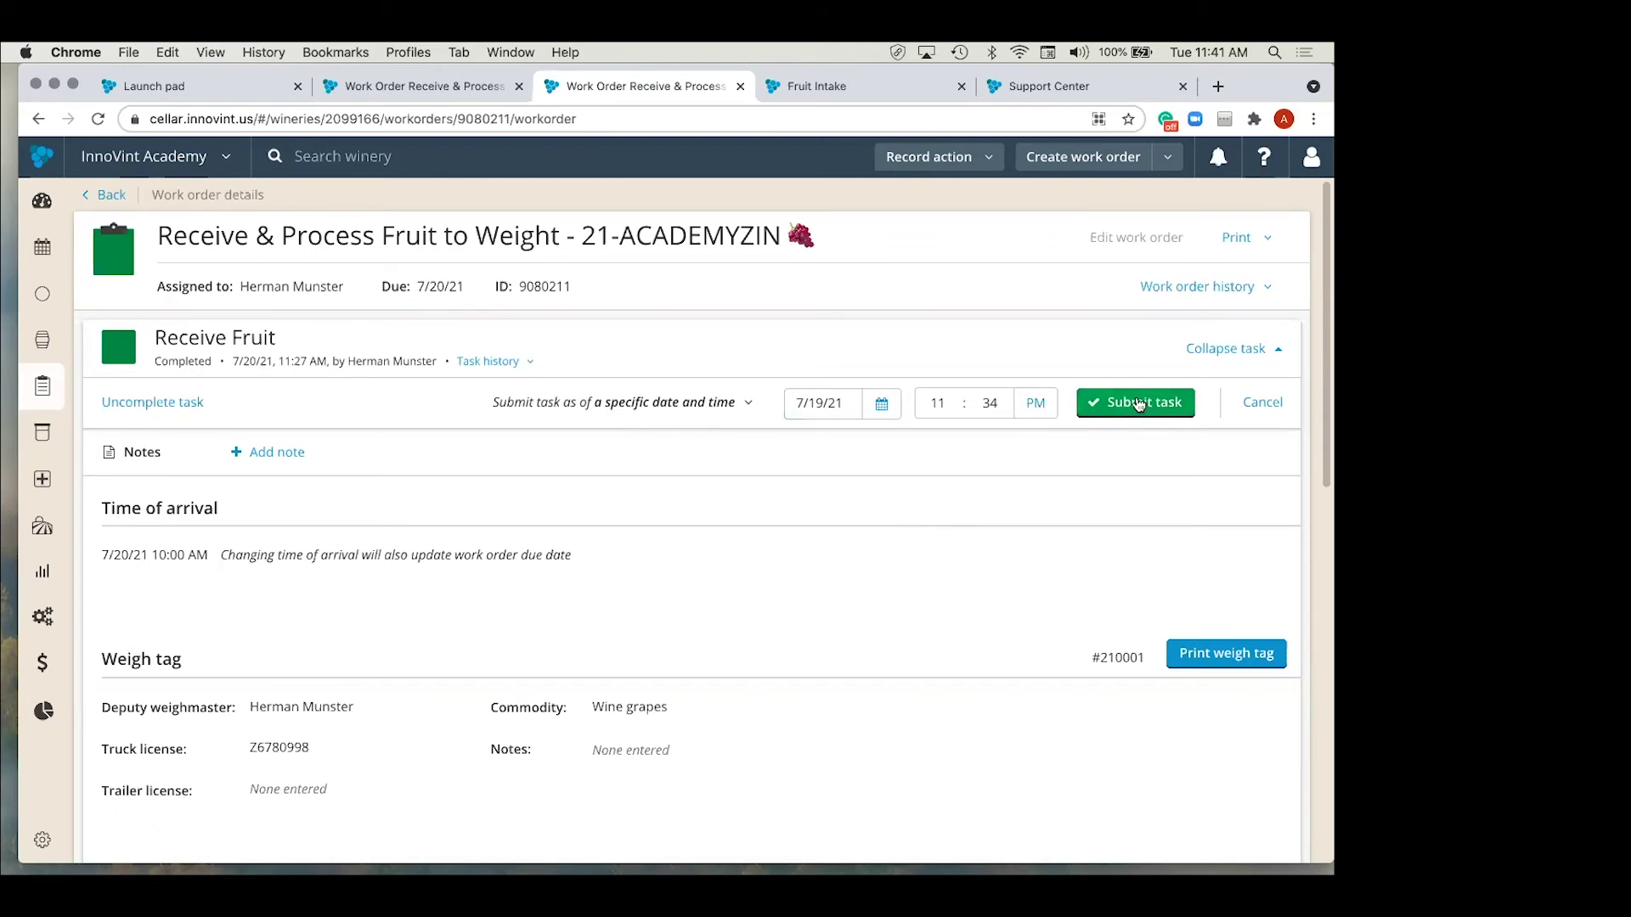
Step: Set the Receive Fruit task to submit as of the time of task completion
scroll(1139, 404, "down", 10)
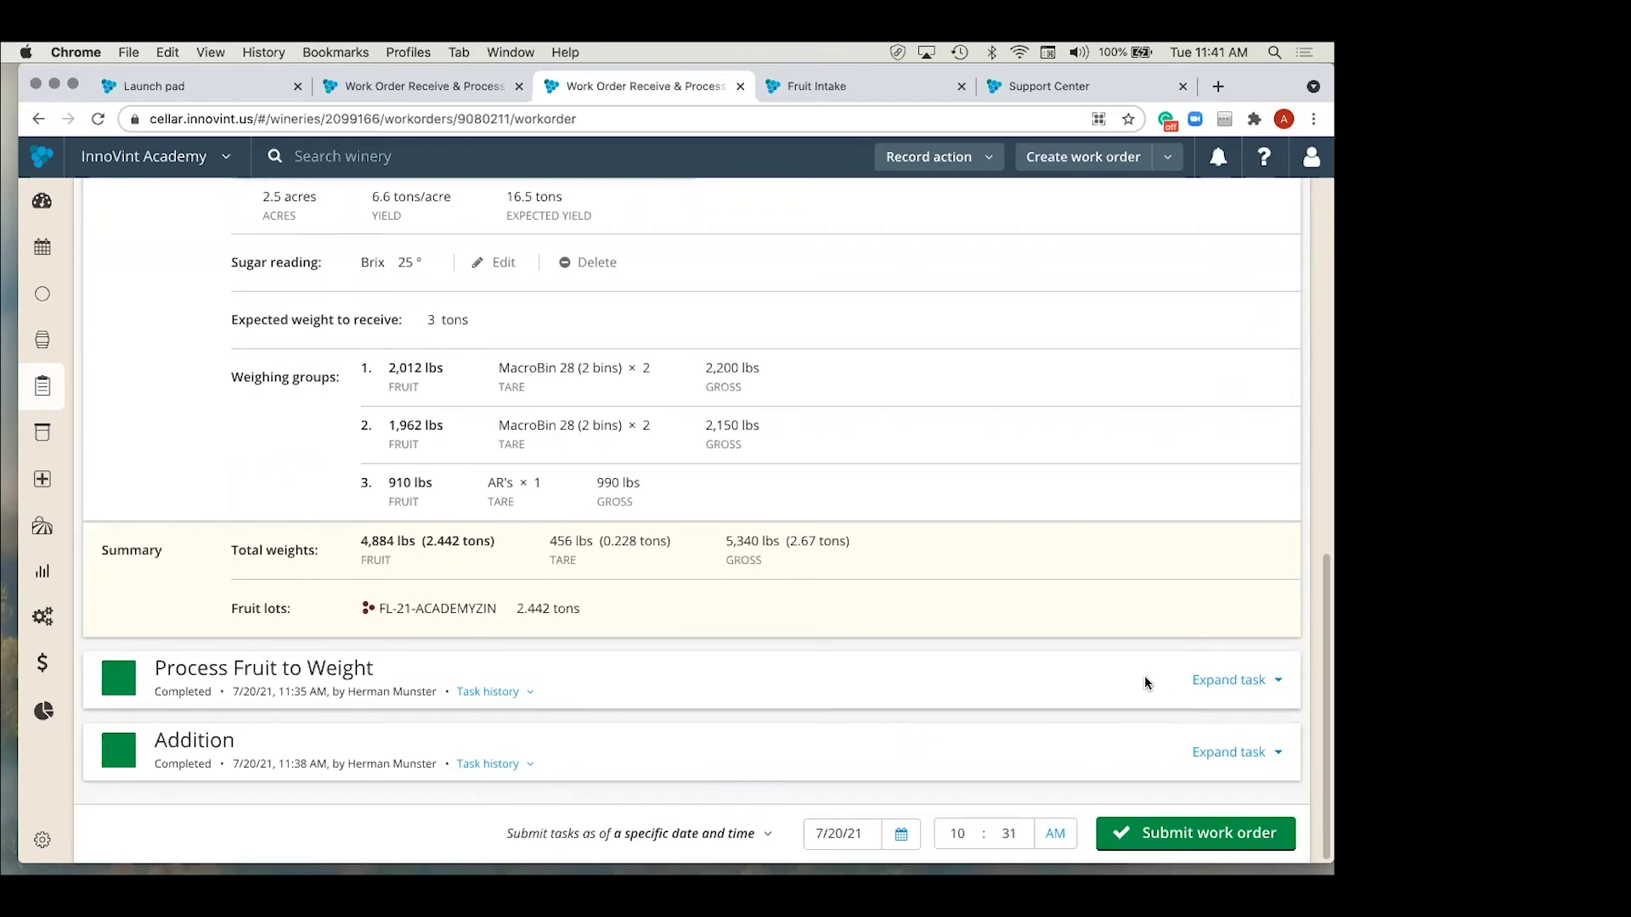
scroll(1144, 680, "up", 15)
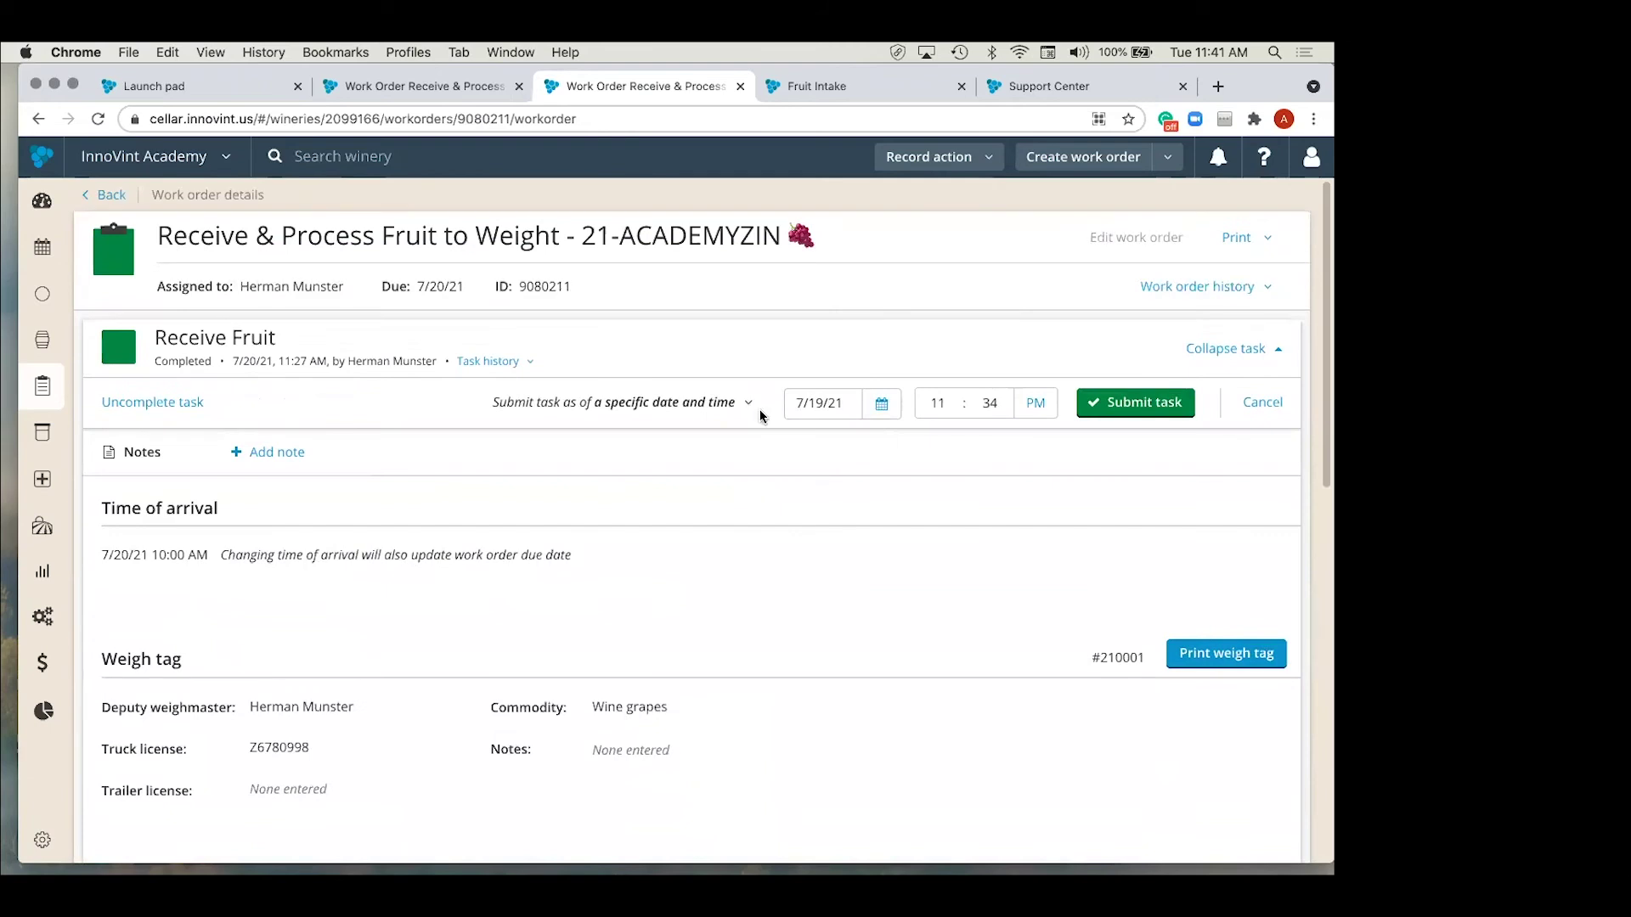
left_click(728, 406)
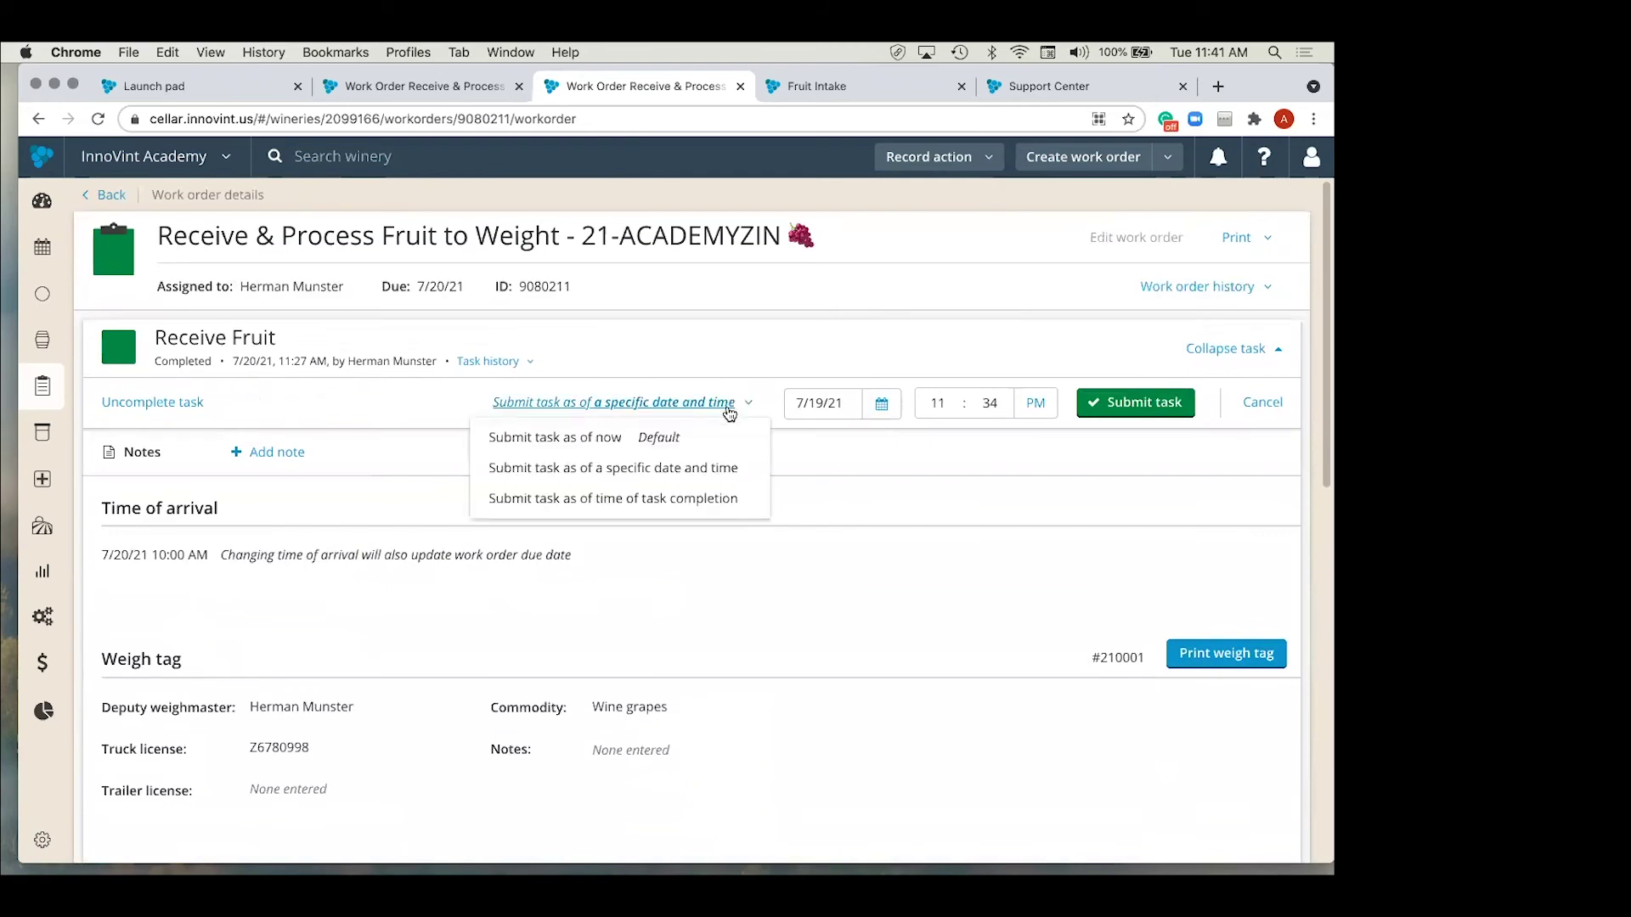
left_click(635, 501)
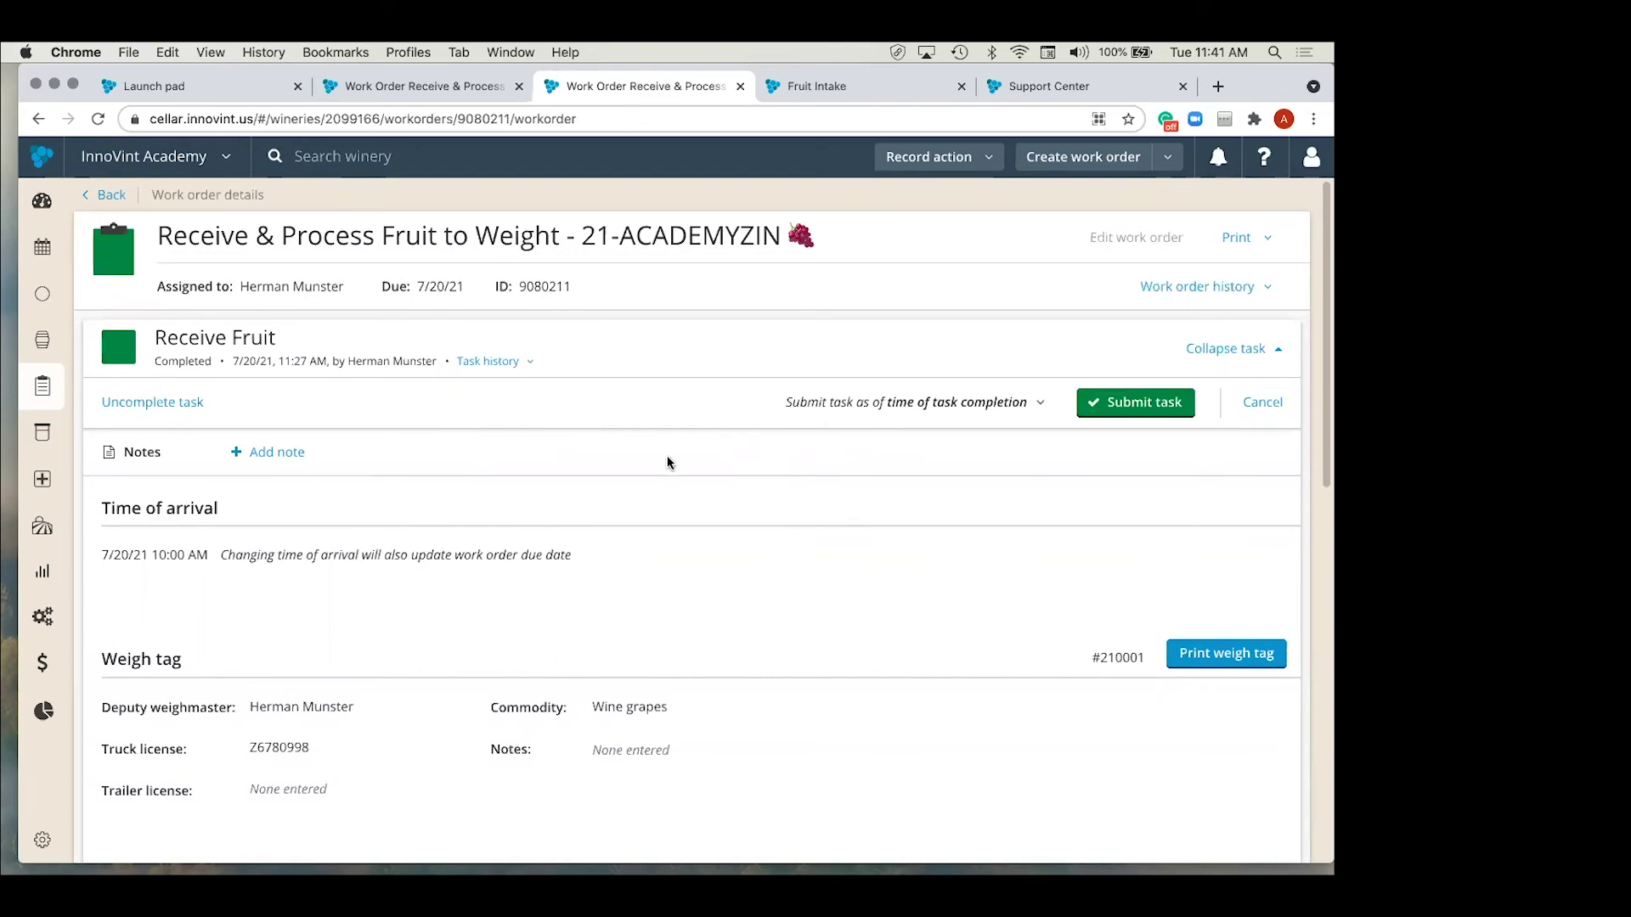
Step: Inspect the Receive Fruit task's history and the options for editing its completed date, leaving the date as it is
left_click(507, 373)
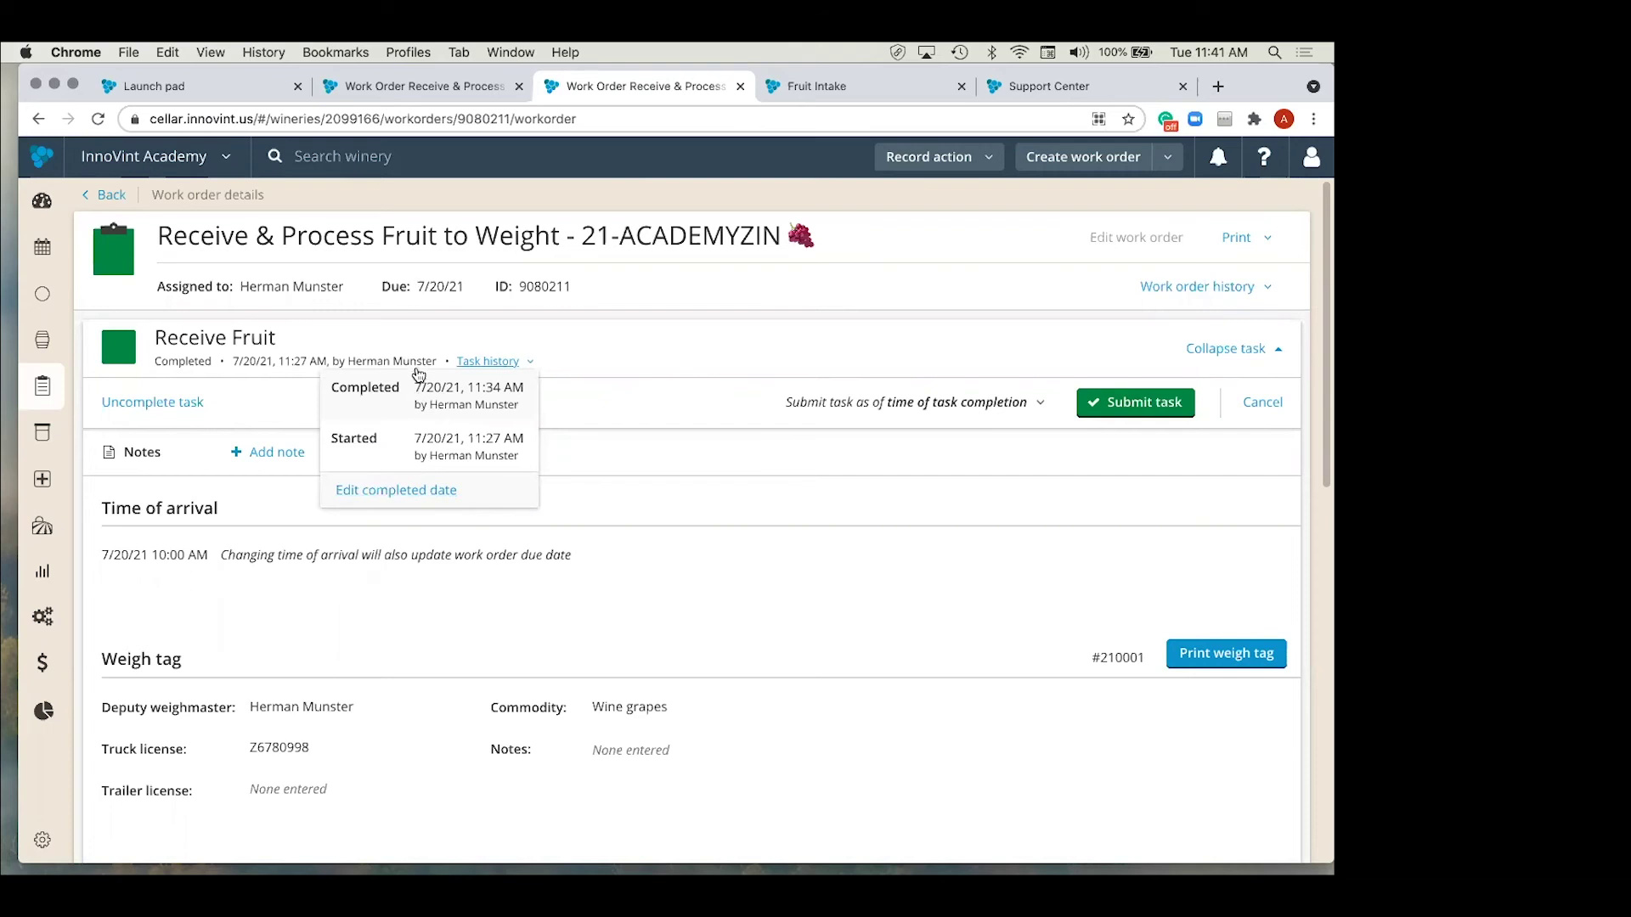
left_click(439, 490)
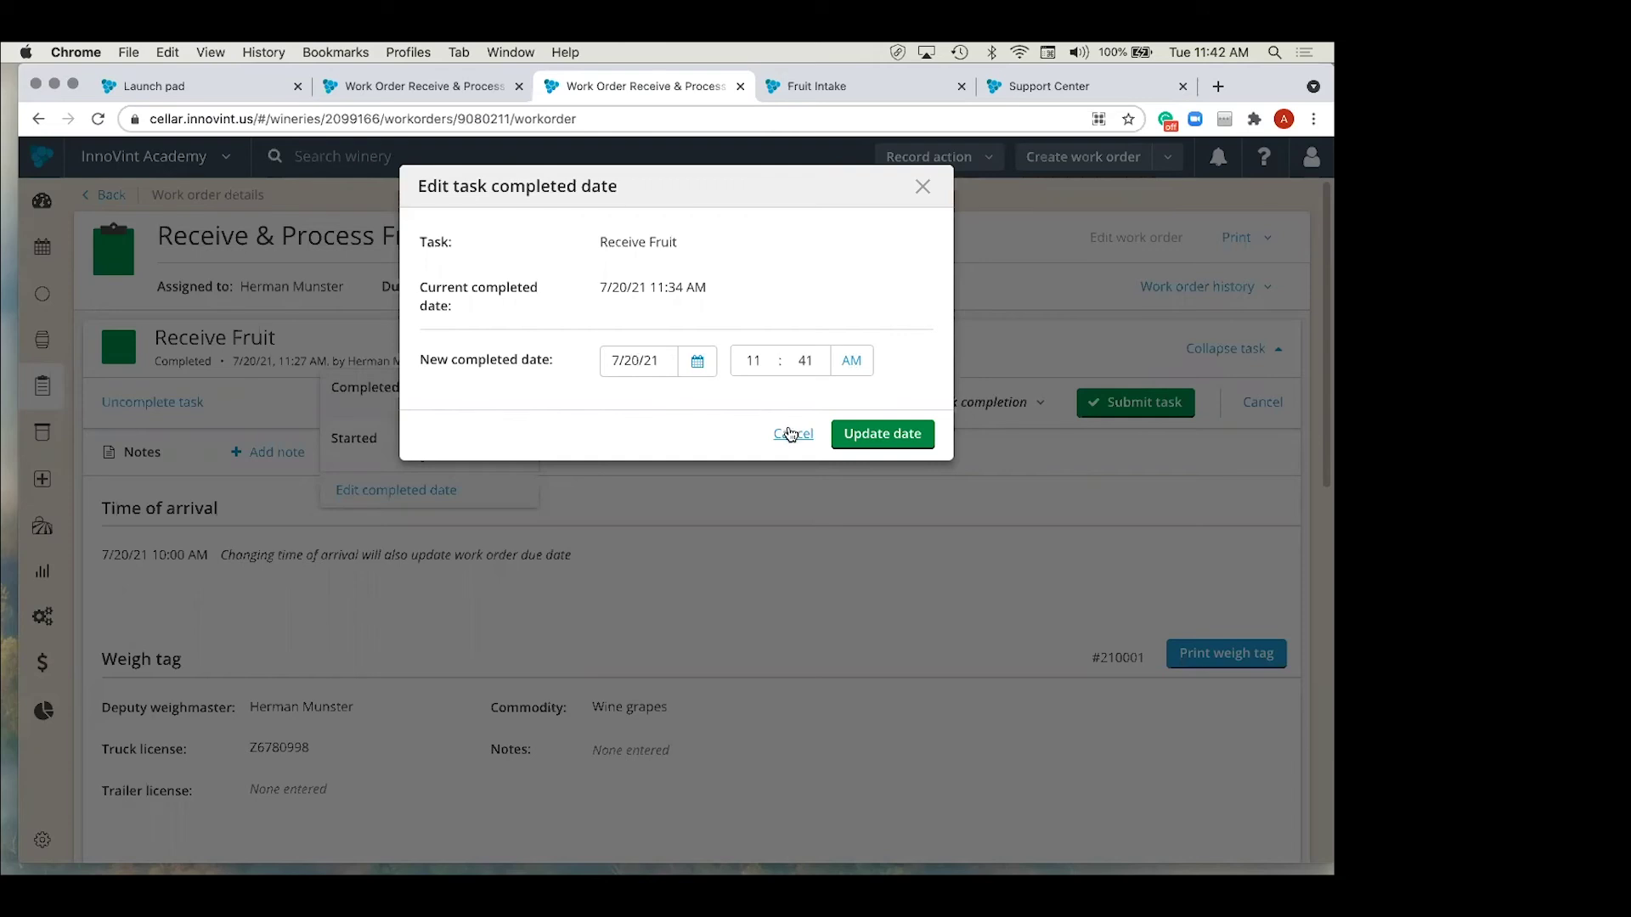
left_click(790, 435)
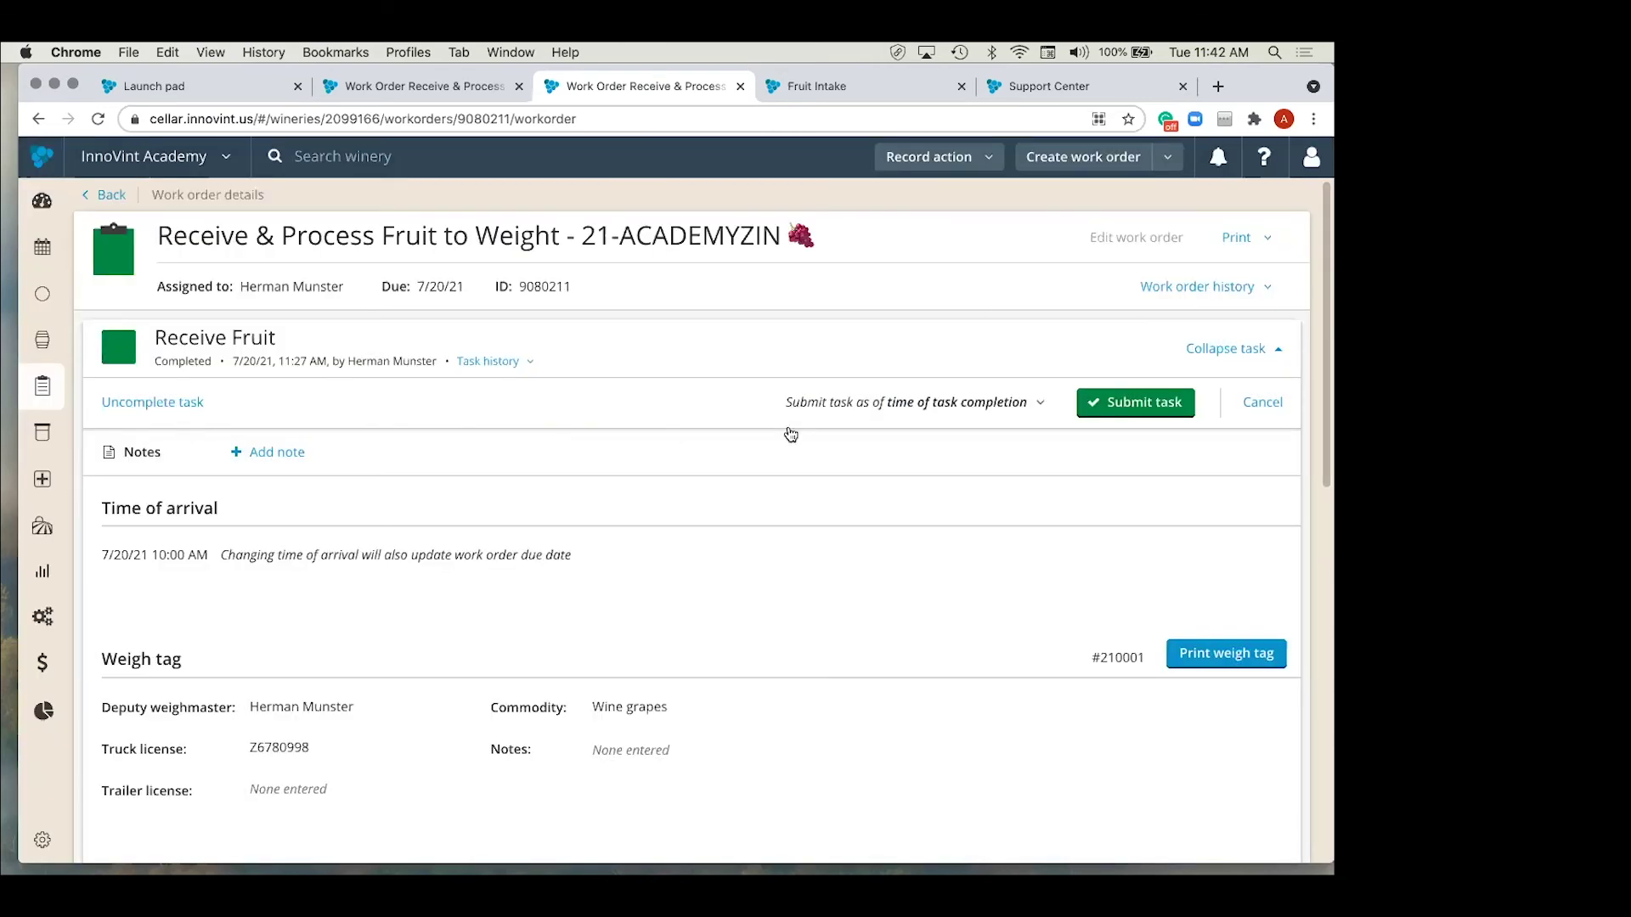
Step: Review the work order's full history and the harvest actions available for direct recording
left_click(1193, 289)
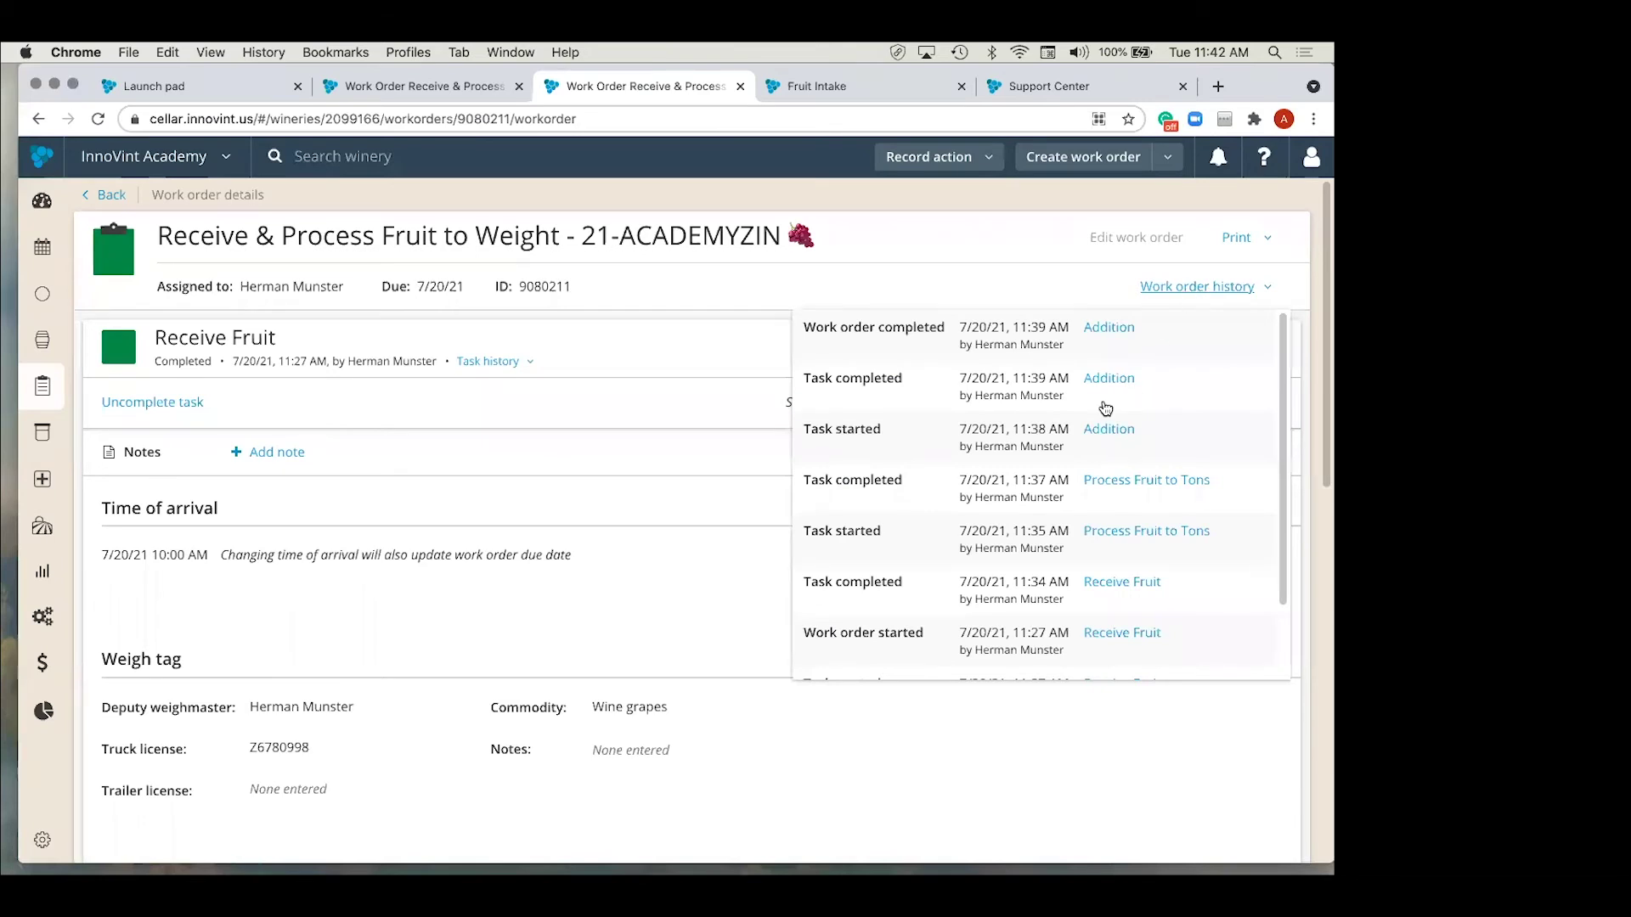
scroll(1104, 407, "down", 2)
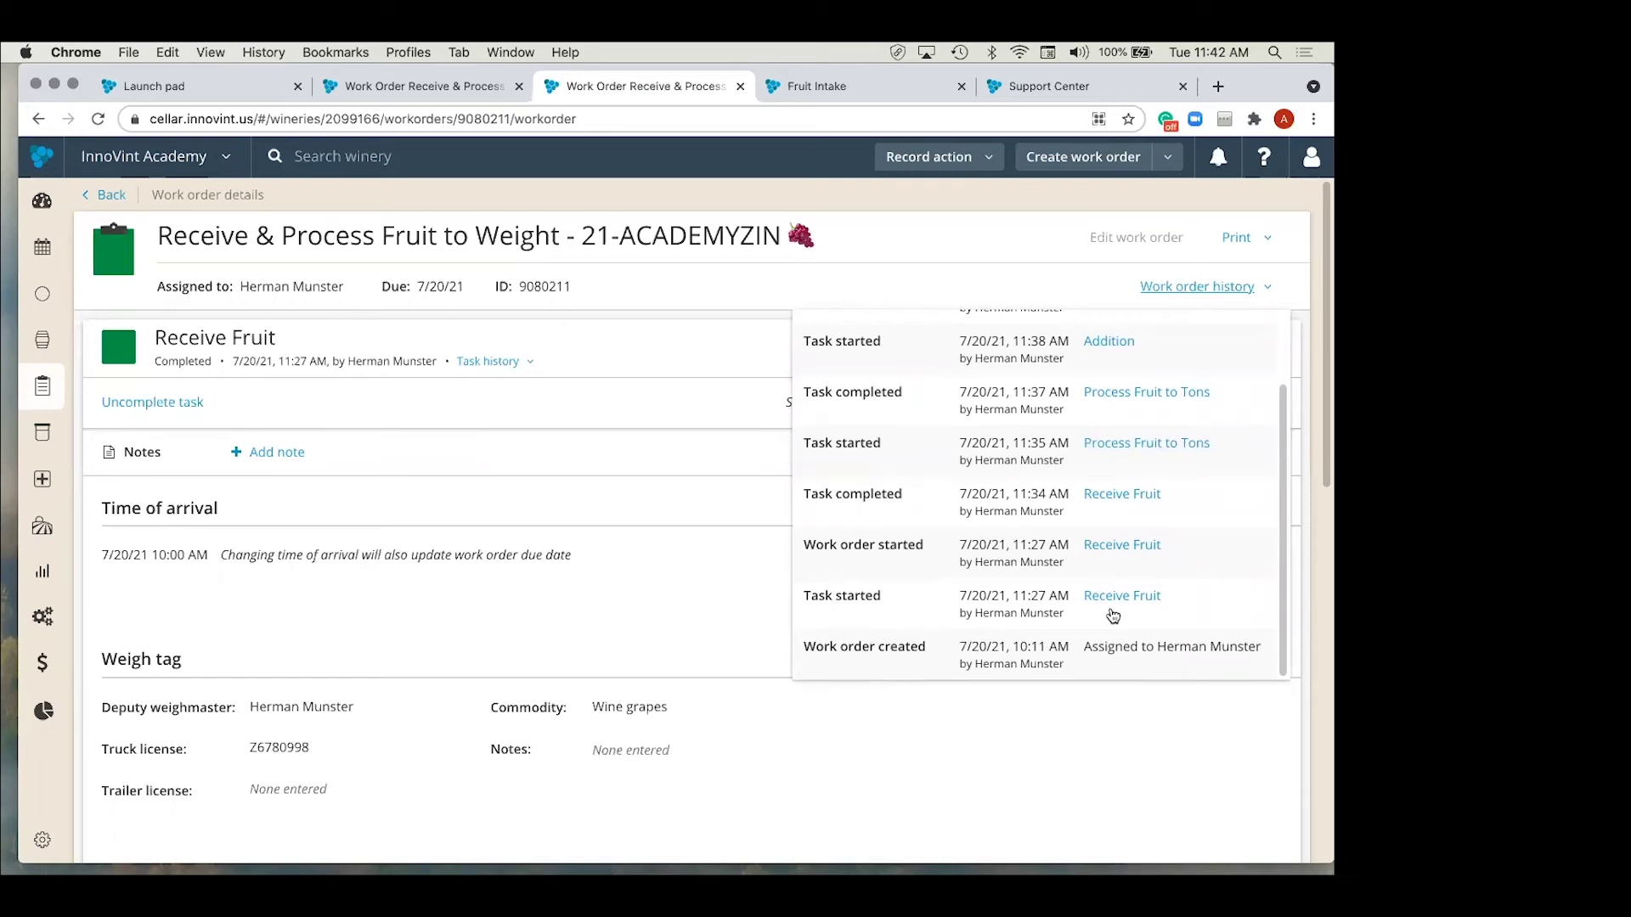
scroll(1020, 473, "up", 2)
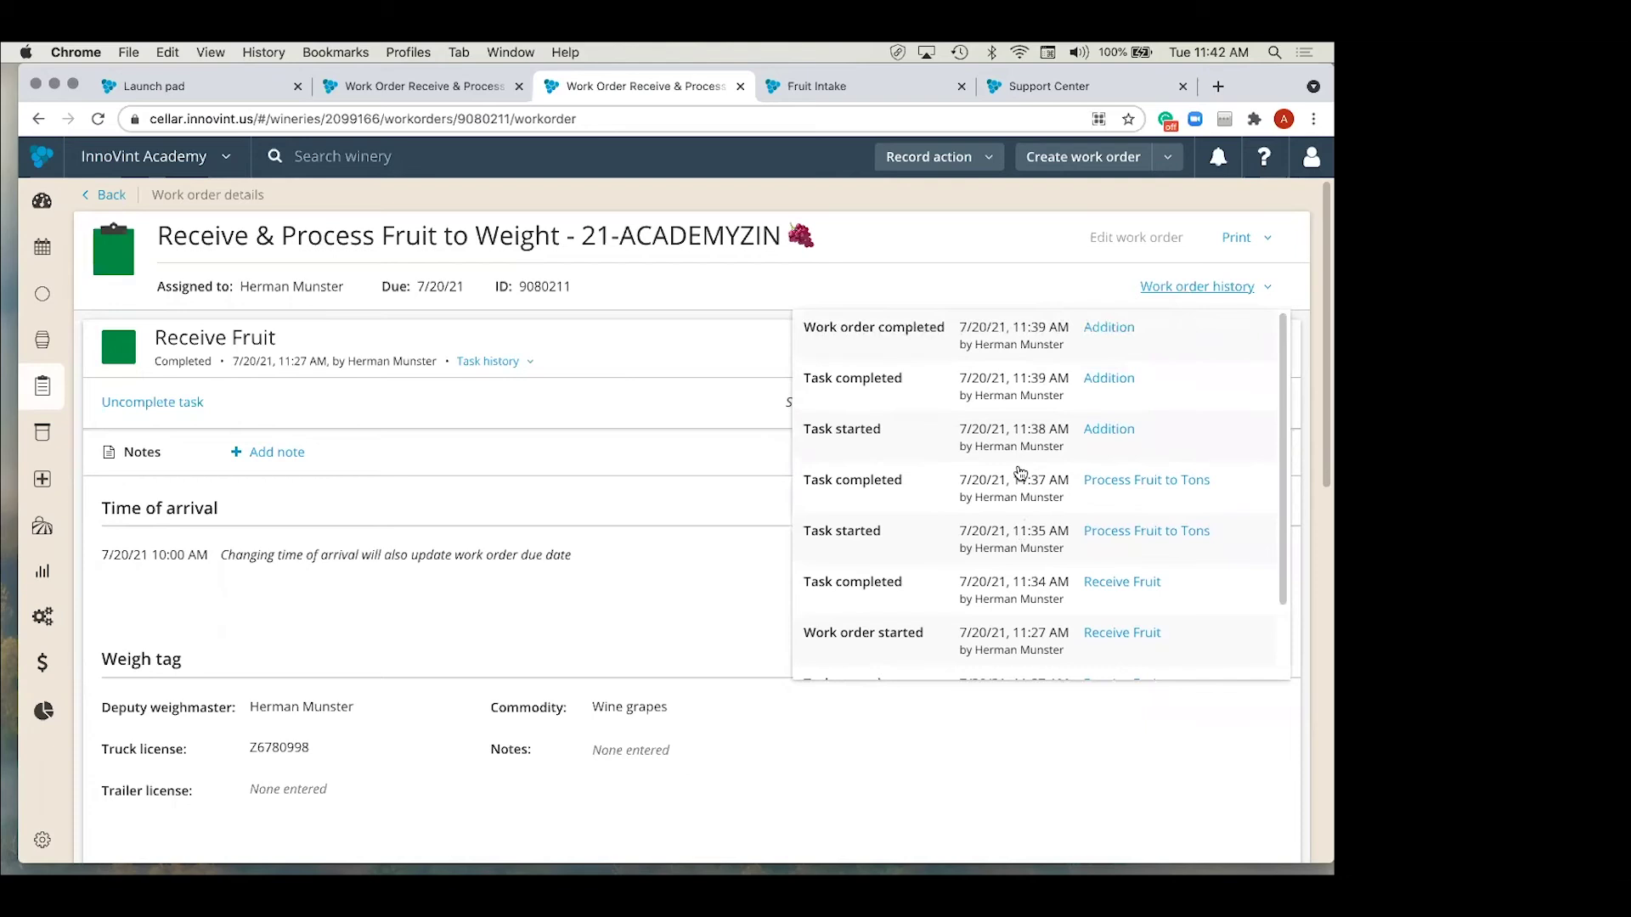
left_click(976, 283)
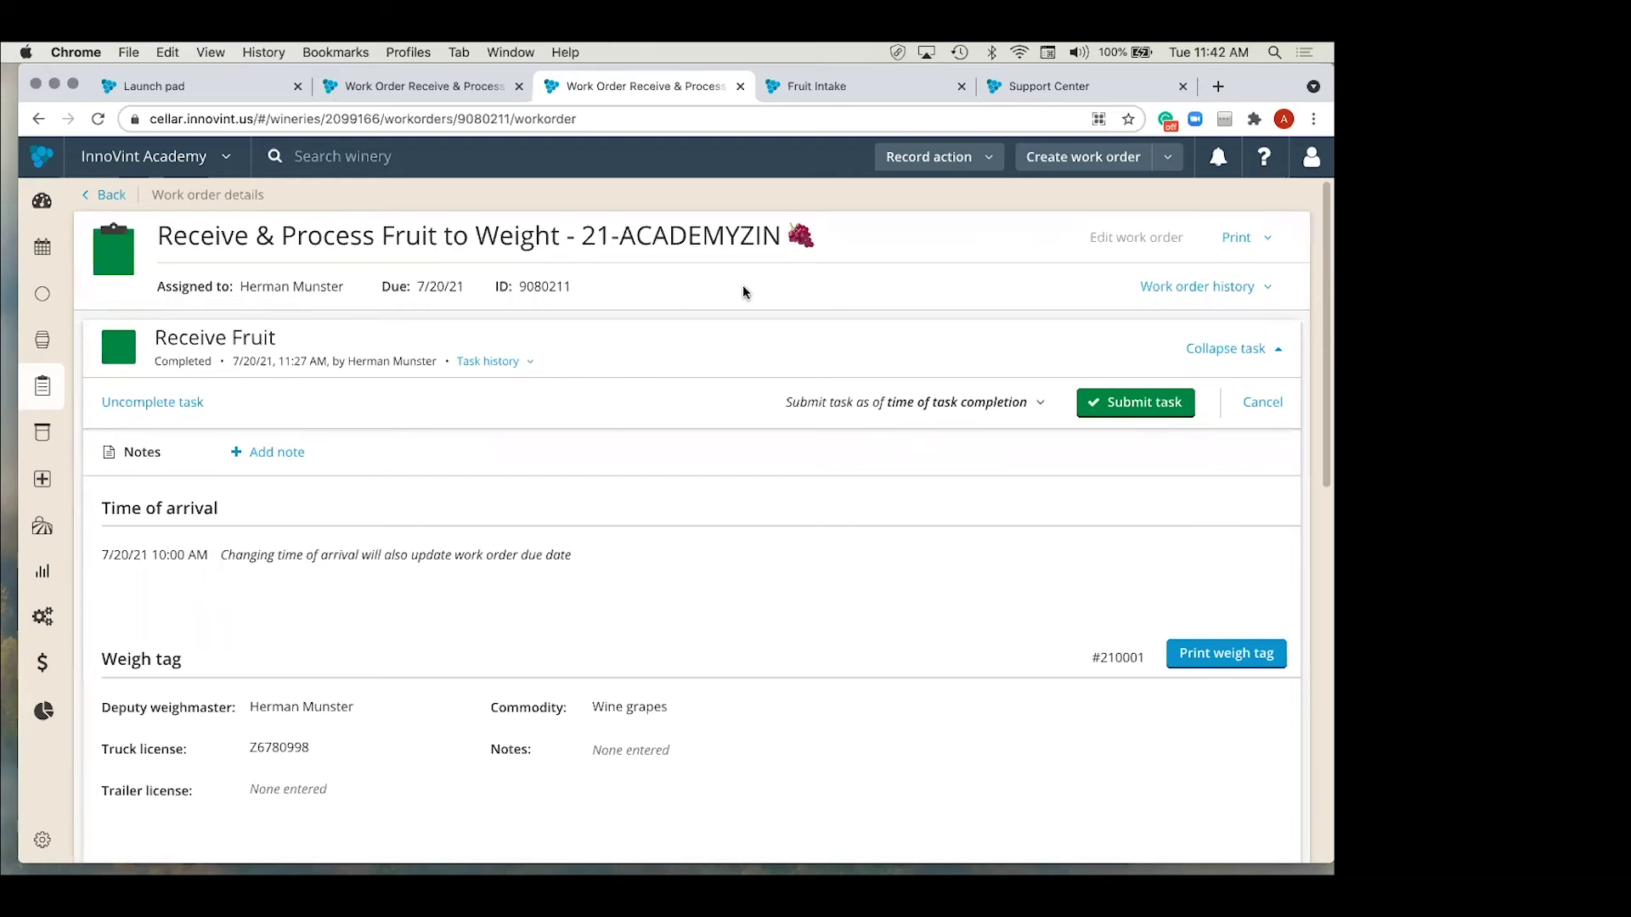
left_click(941, 154)
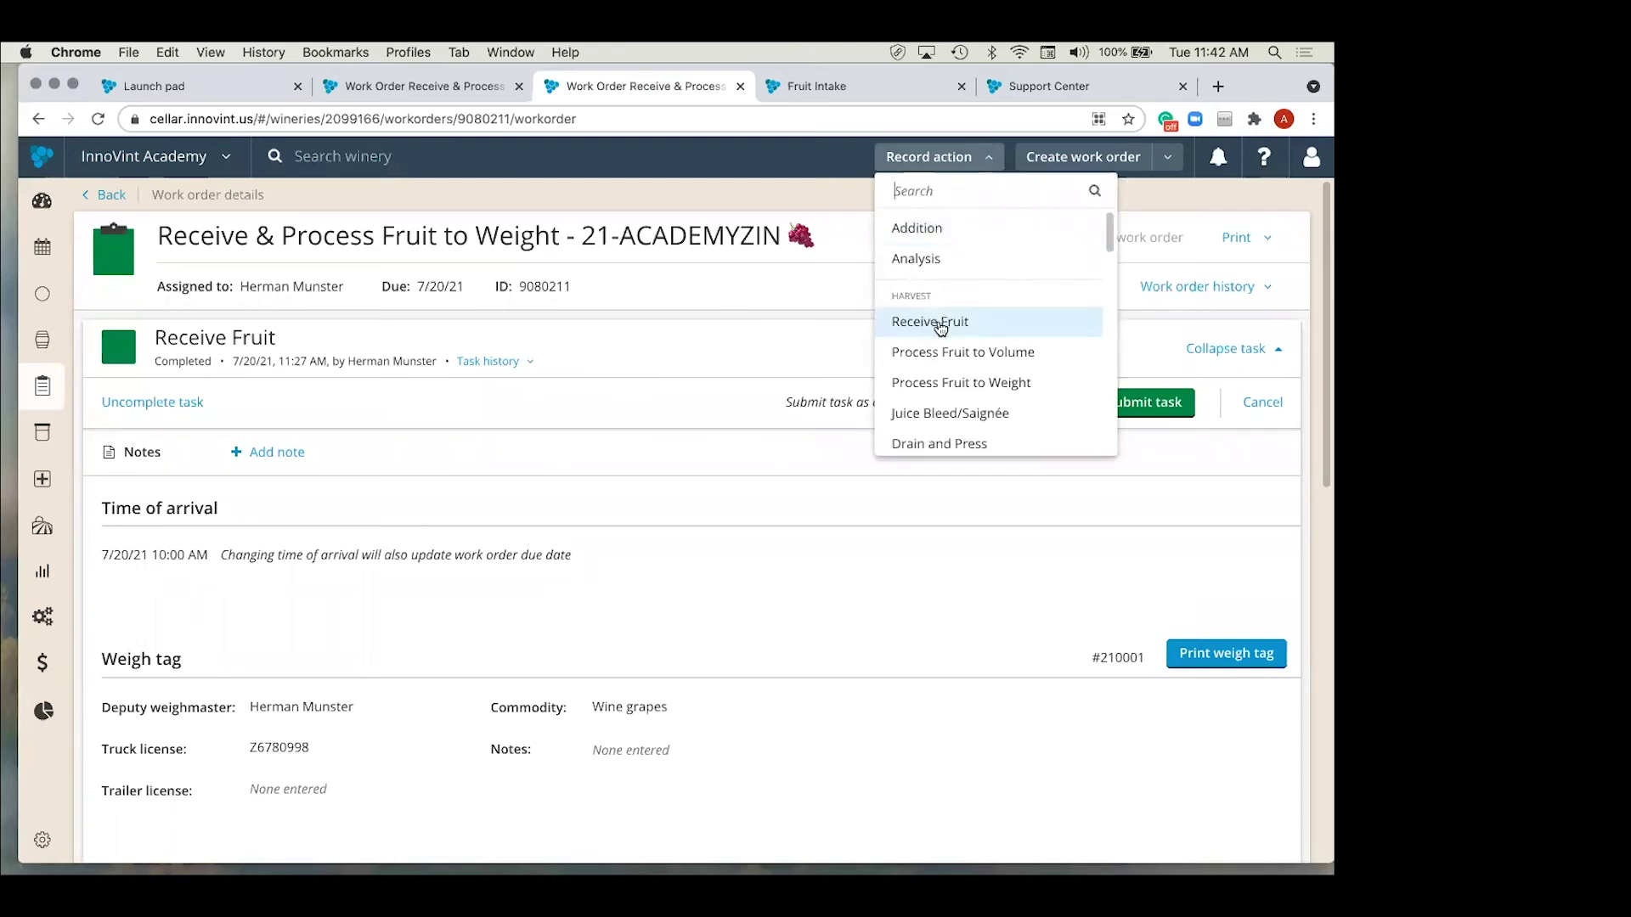
left_click(744, 345)
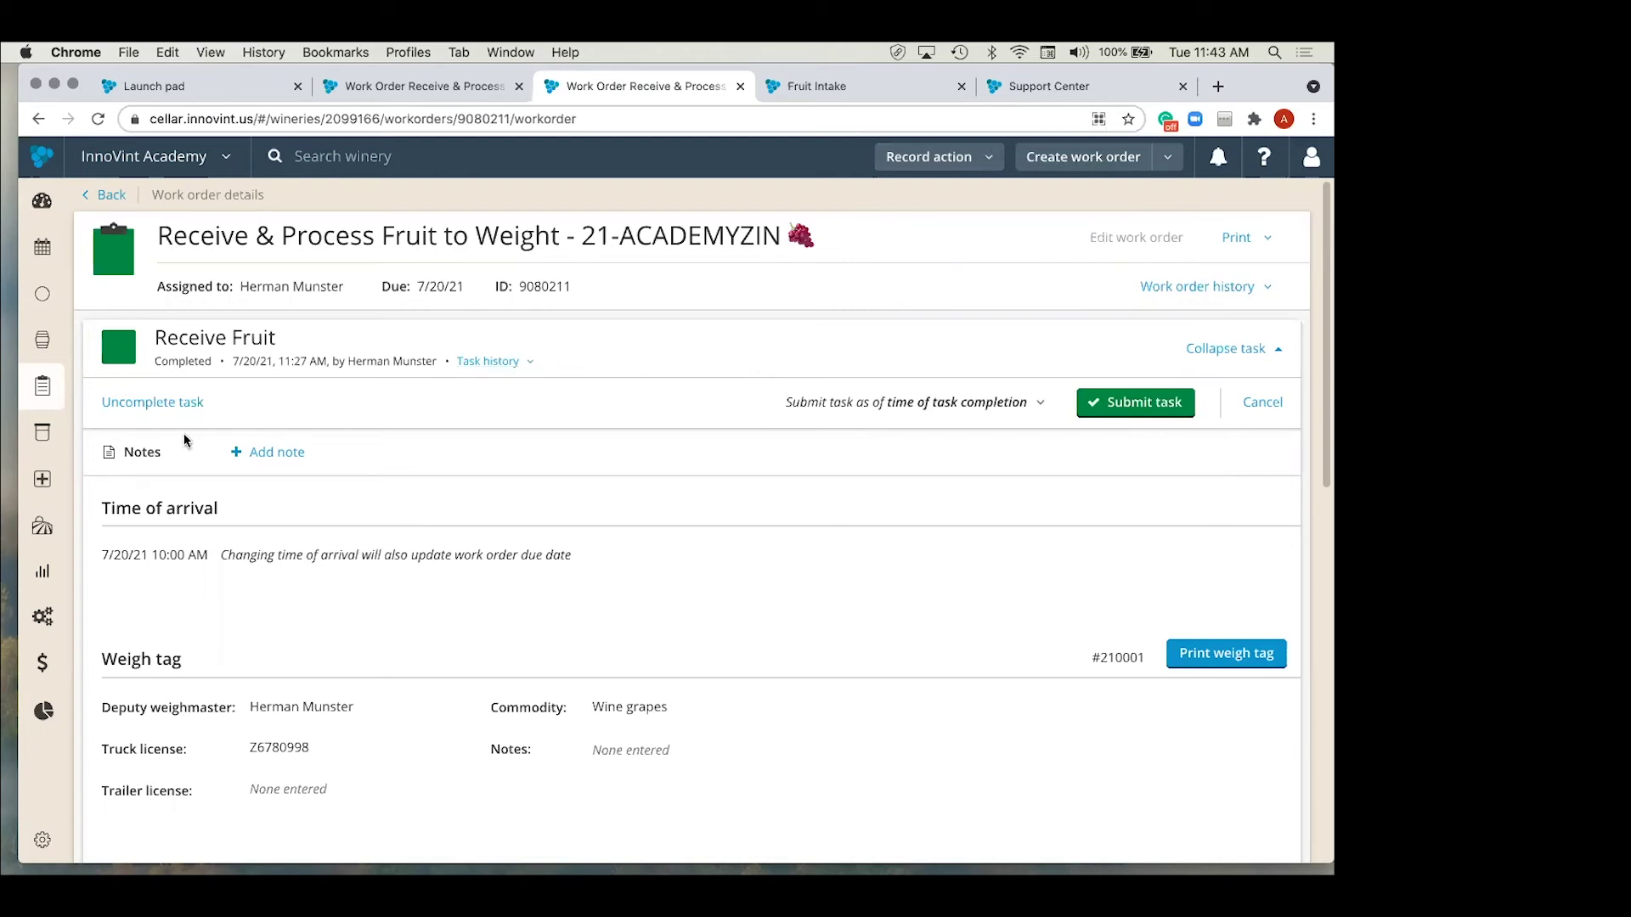
Step: Leave the work order without saving changes and open lot FL-21-ACADEMYSB from the Fruit Lot Explorer
mouse_move(54, 481)
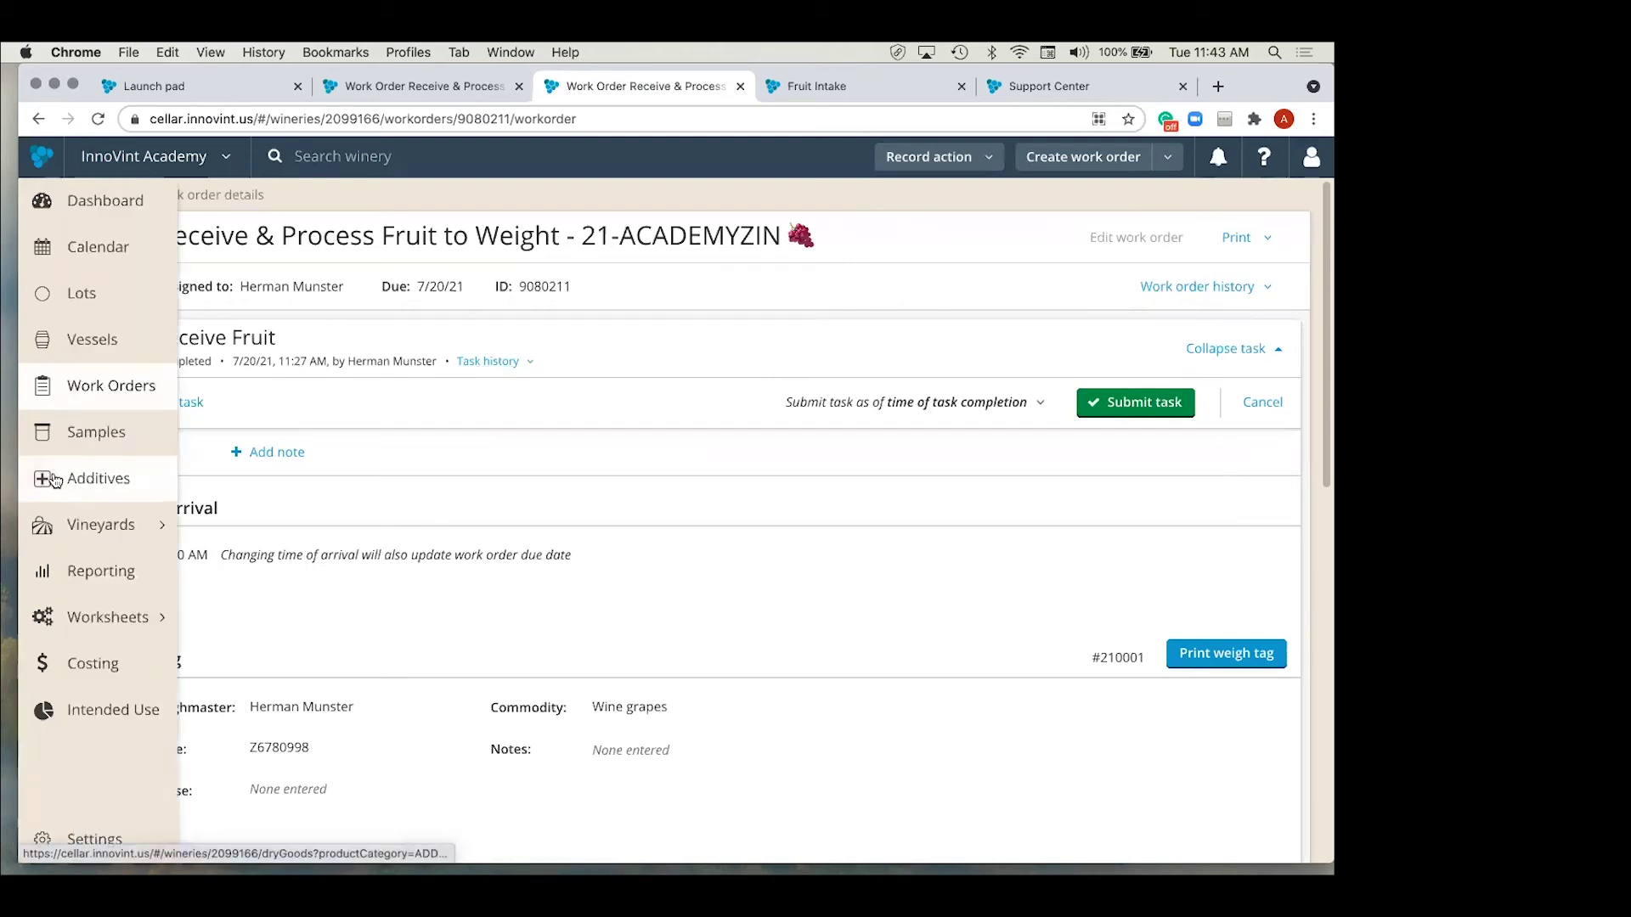
mouse_move(52, 518)
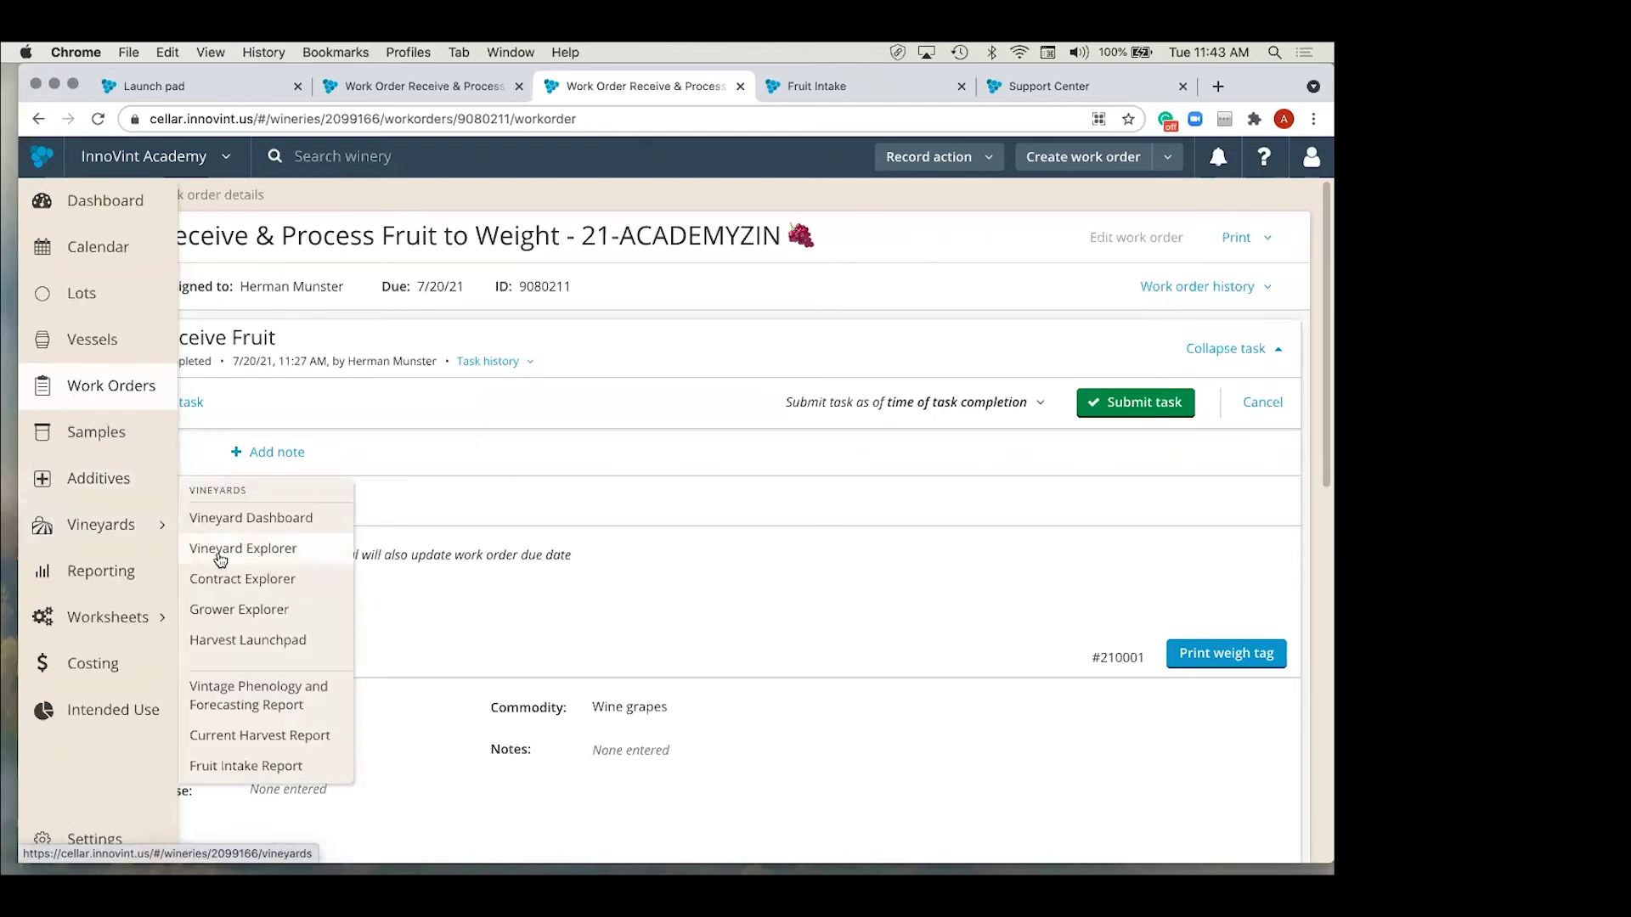
left_click(248, 549)
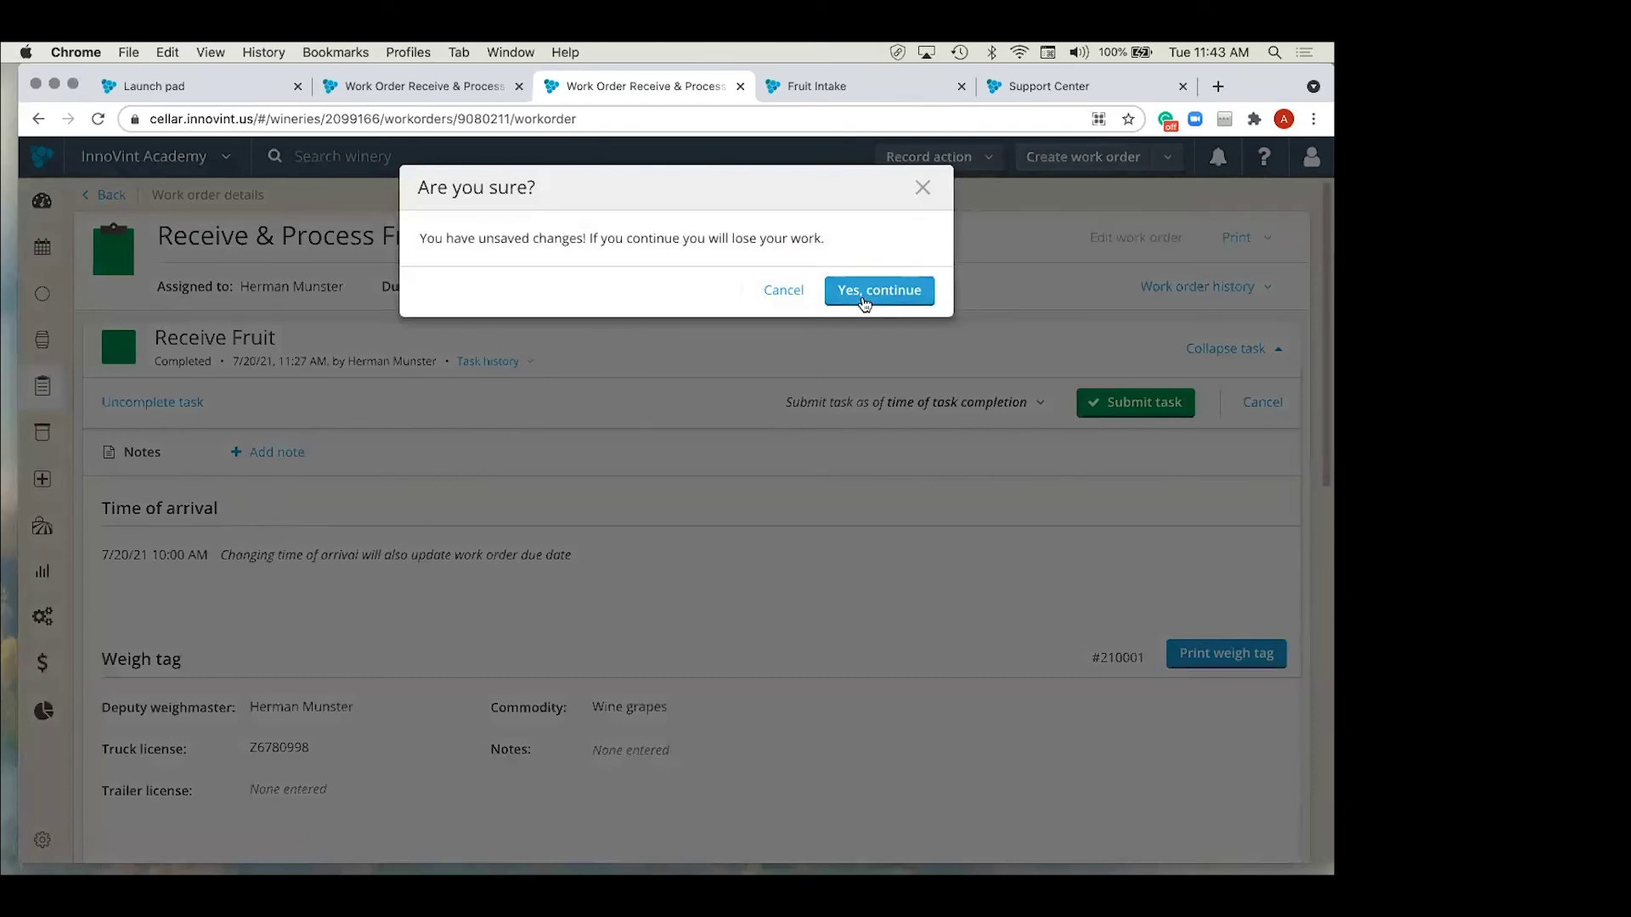
left_click(864, 304)
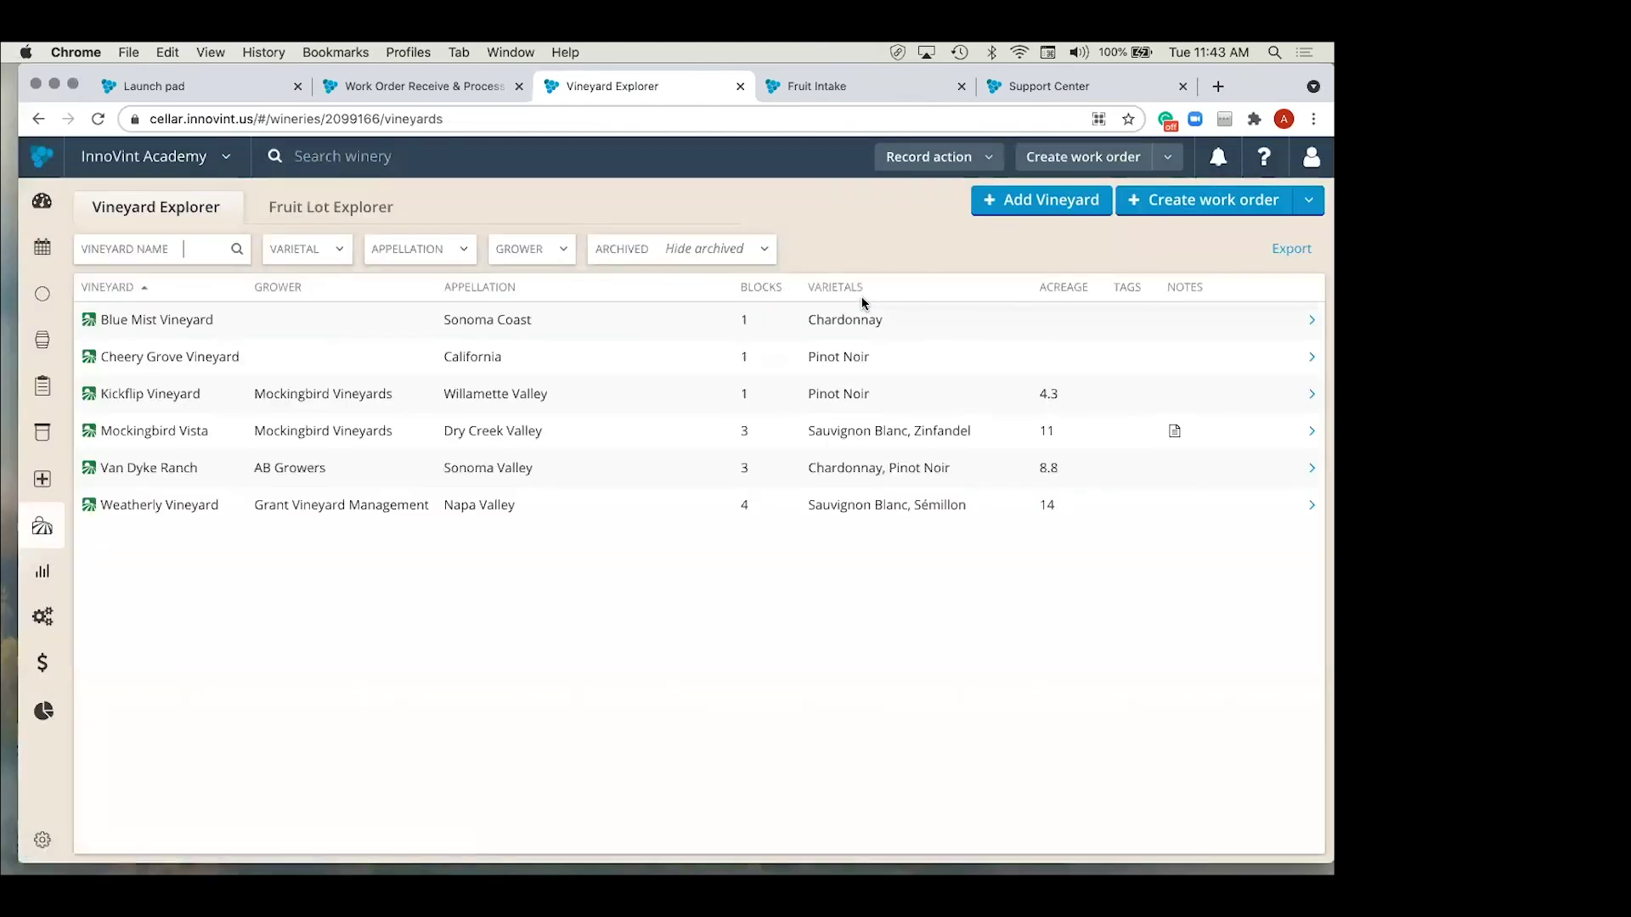
left_click(353, 218)
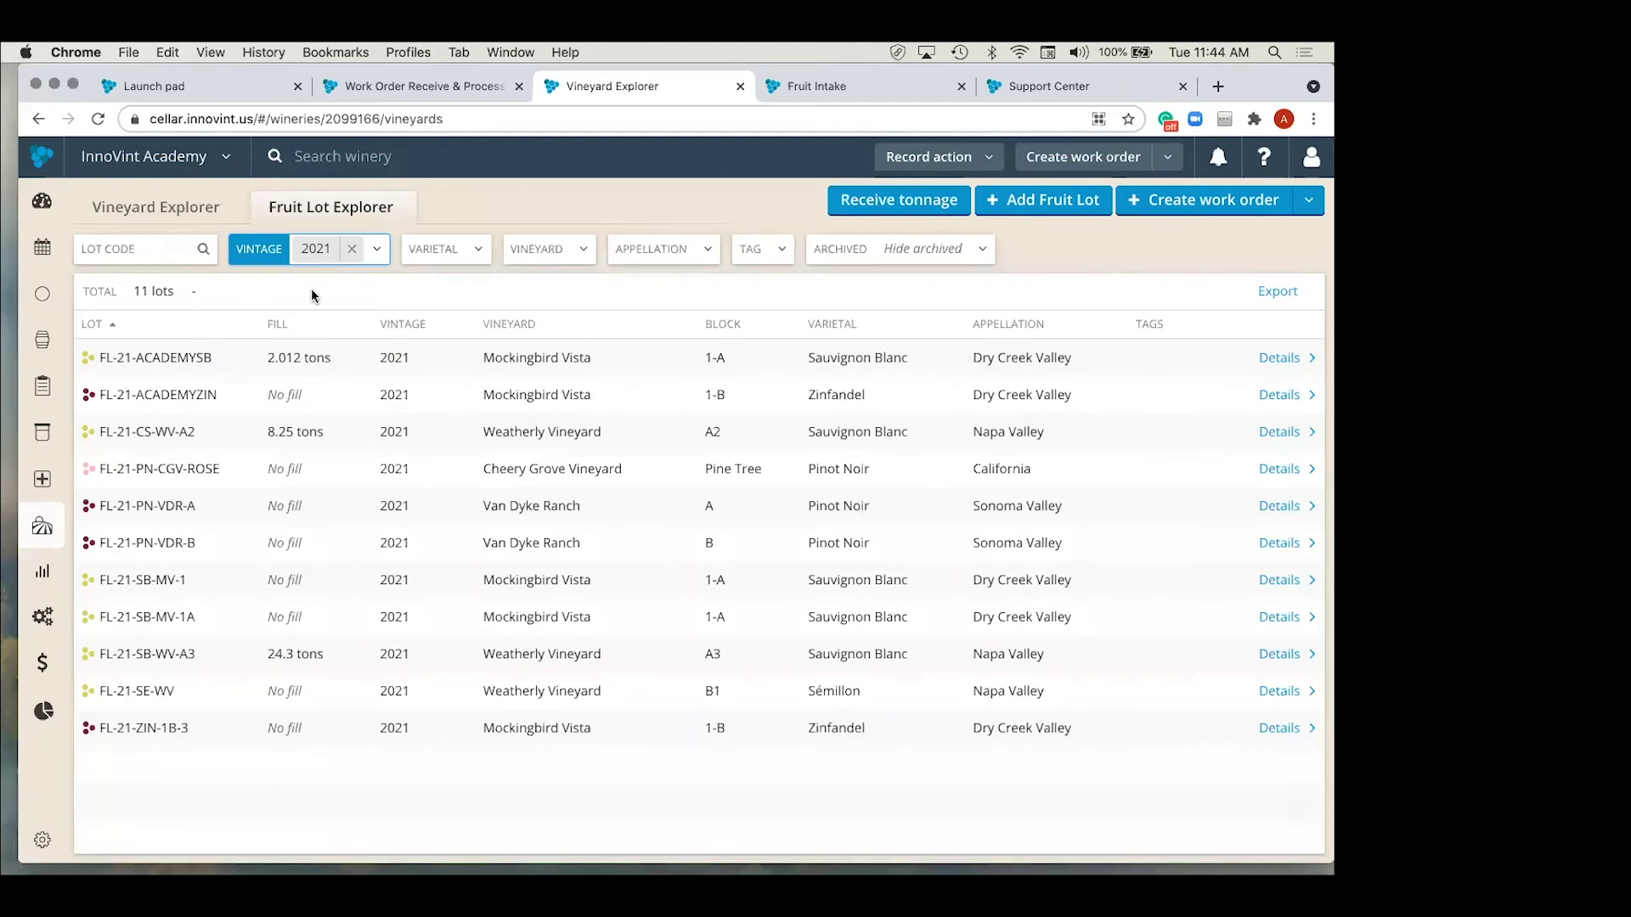
left_click(231, 358)
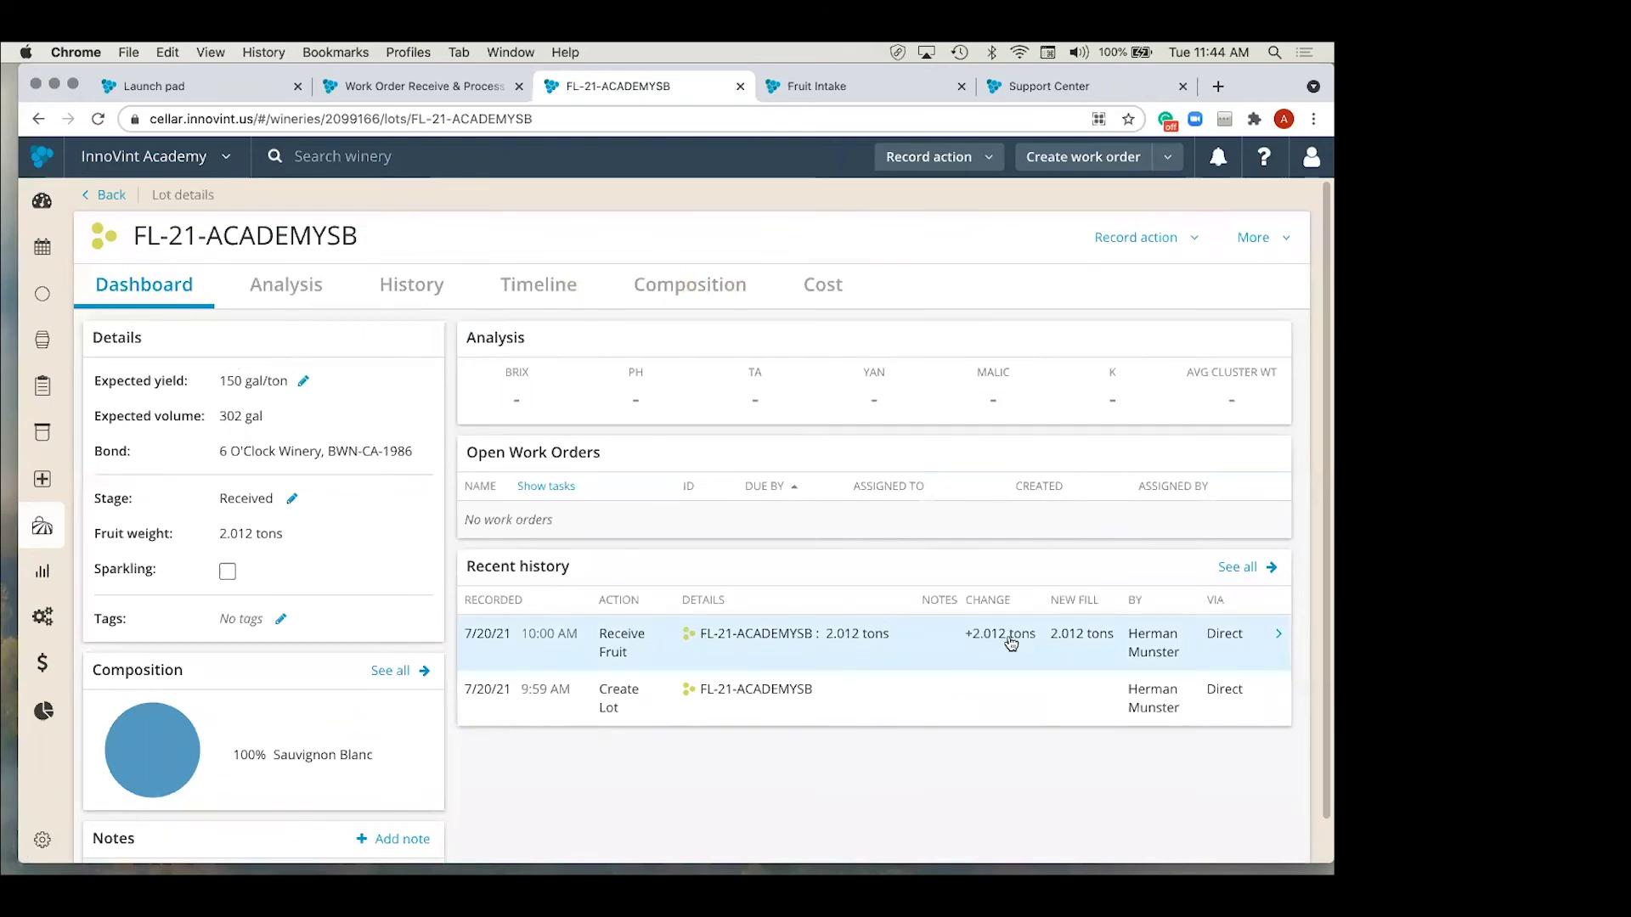
Step: Start a Process Fruit to Volume action on the lot, trying 1 ton before setting the amount to process to 2.012 tons
left_click(1164, 240)
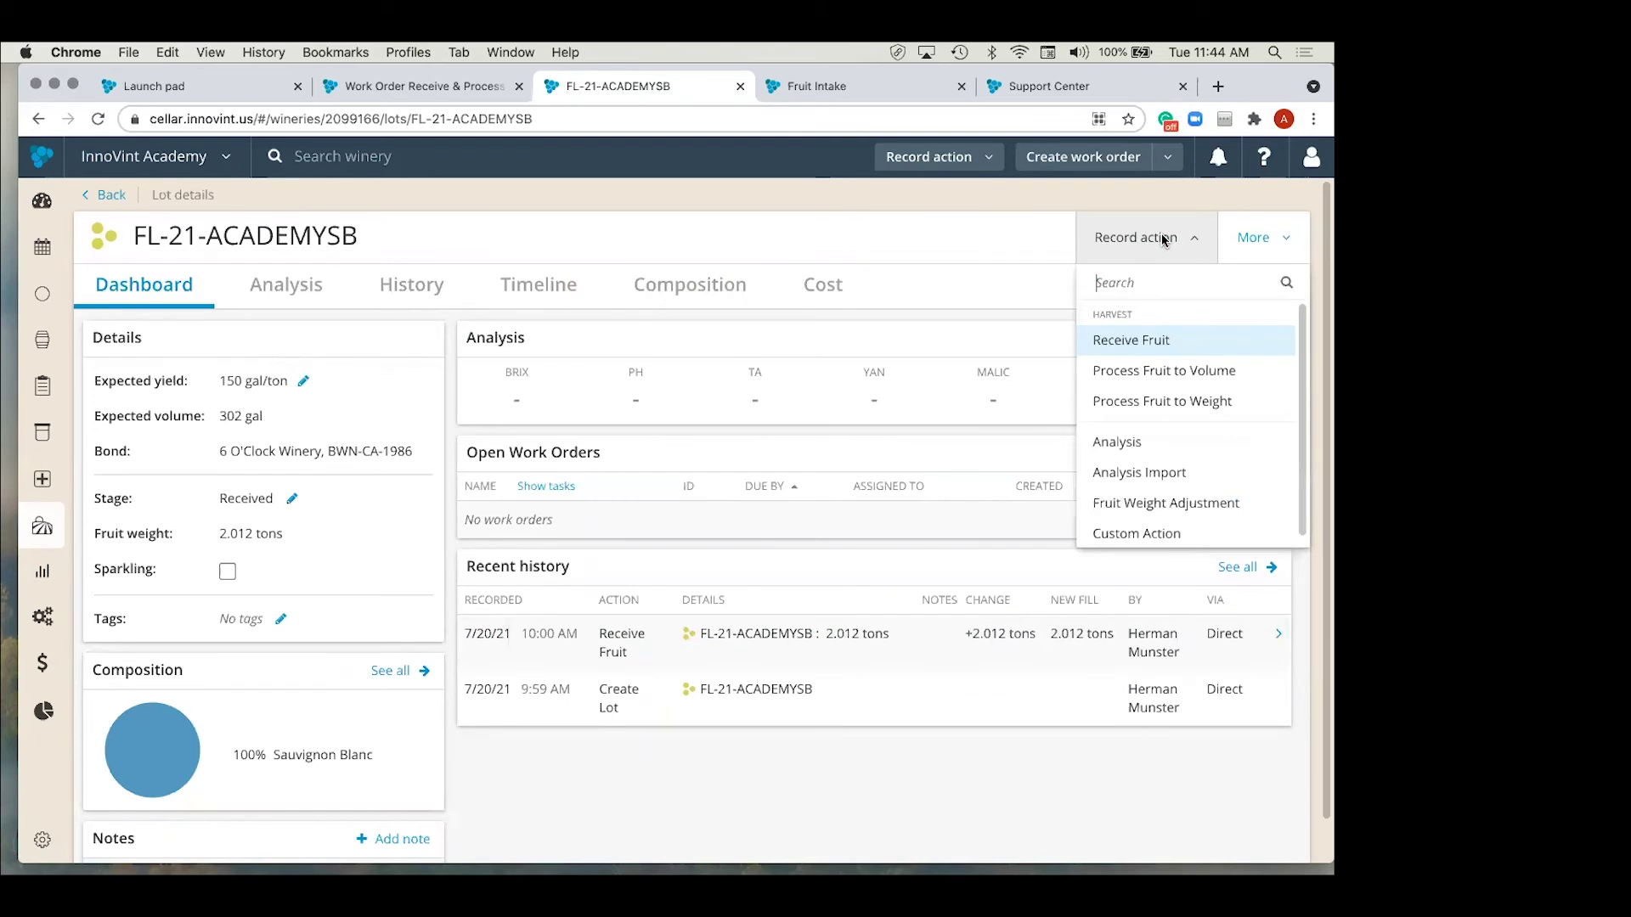
left_click(1173, 379)
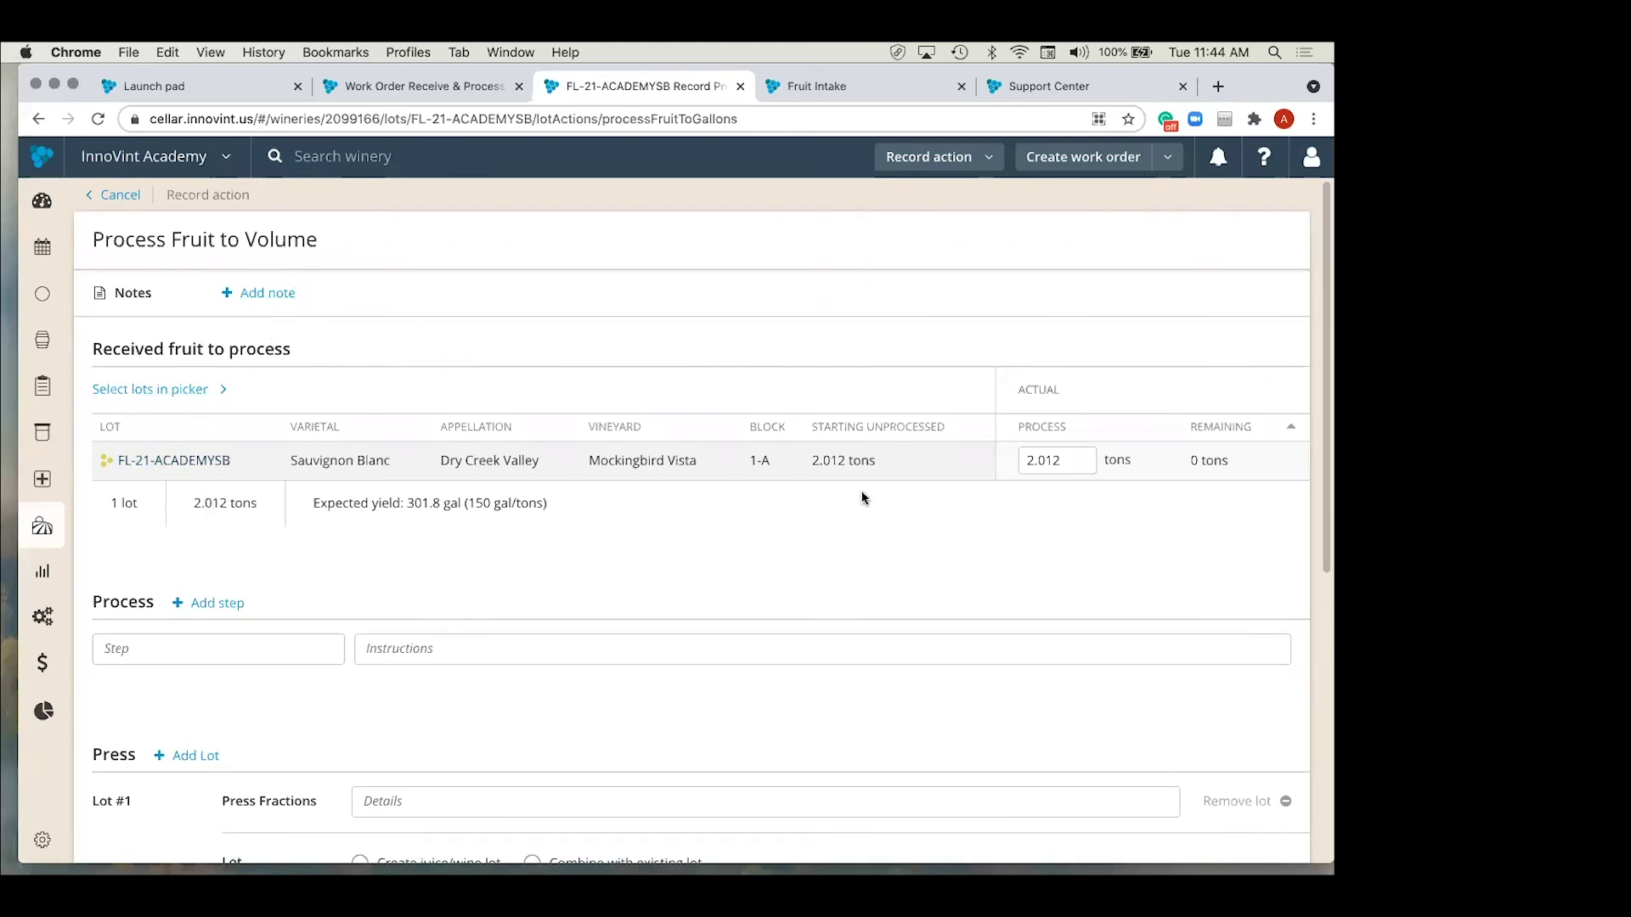
double_click(1063, 460)
type("1")
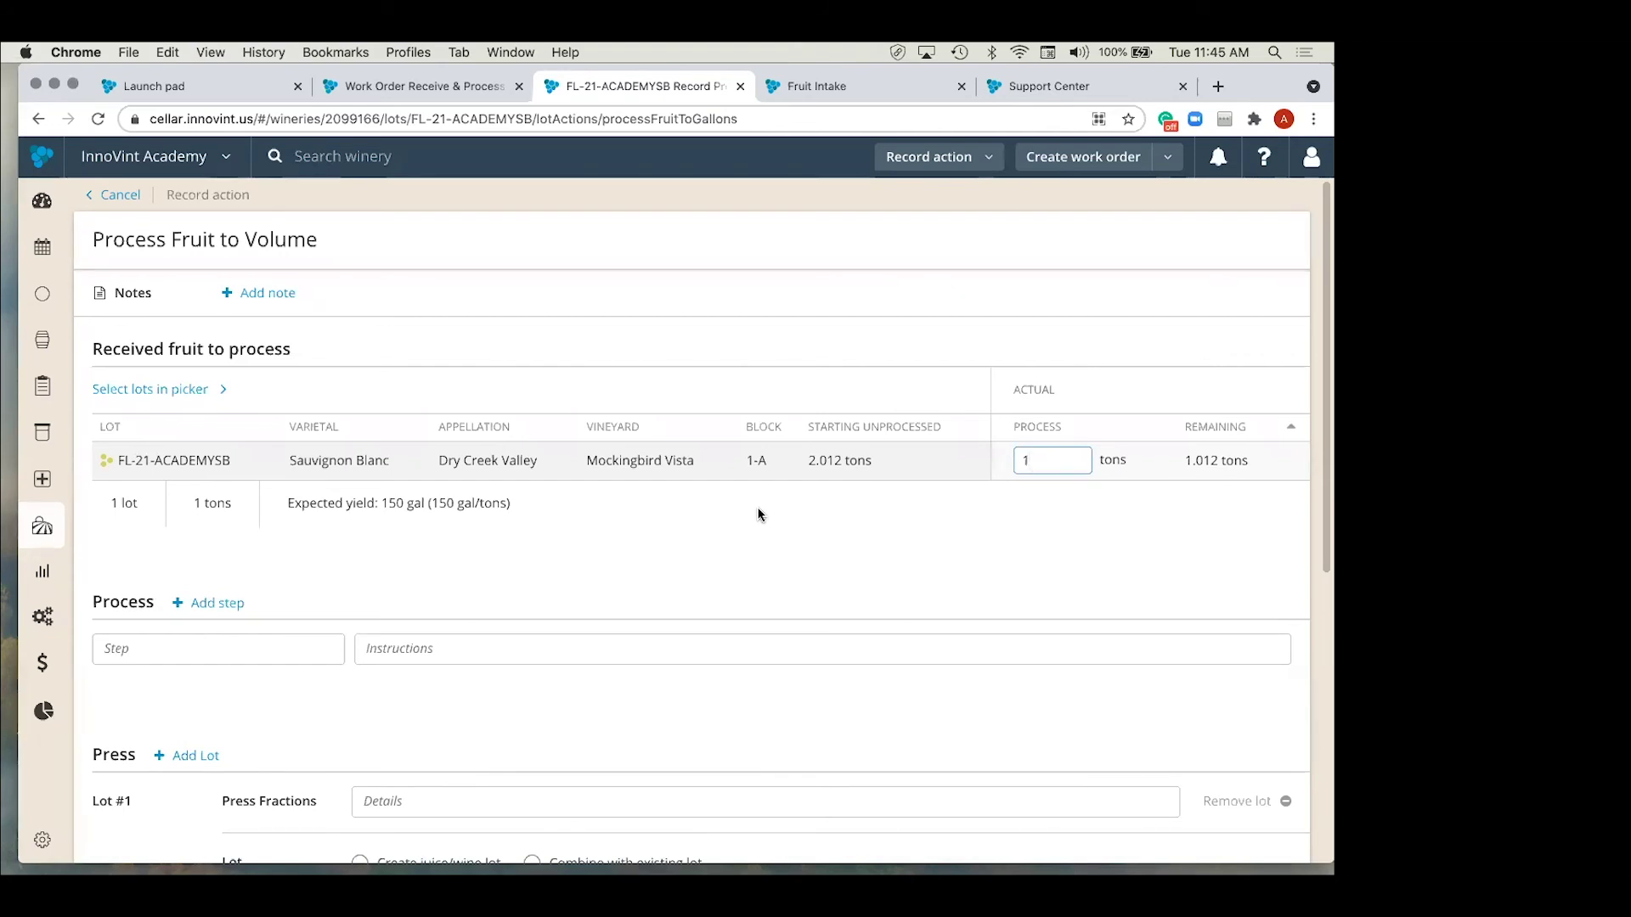
left_click_drag(1041, 454, 1012, 459)
type("2.012")
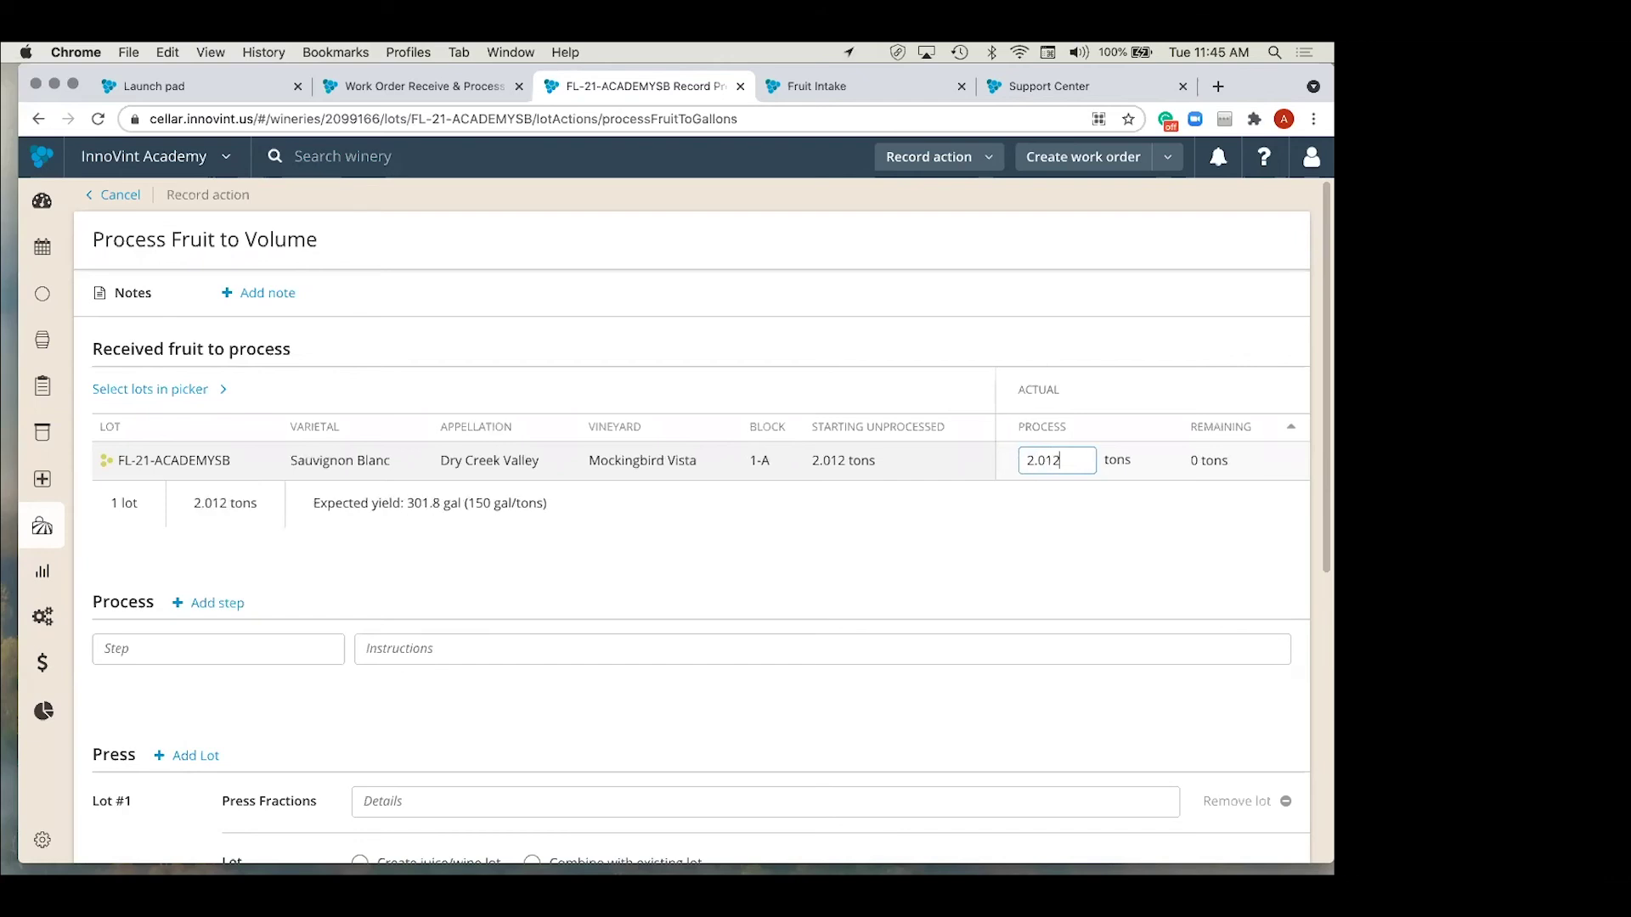
left_click(828, 555)
Step: Examine the Process and Press sections of the form and the list of other recordable actions
scroll(827, 556, "down", 5)
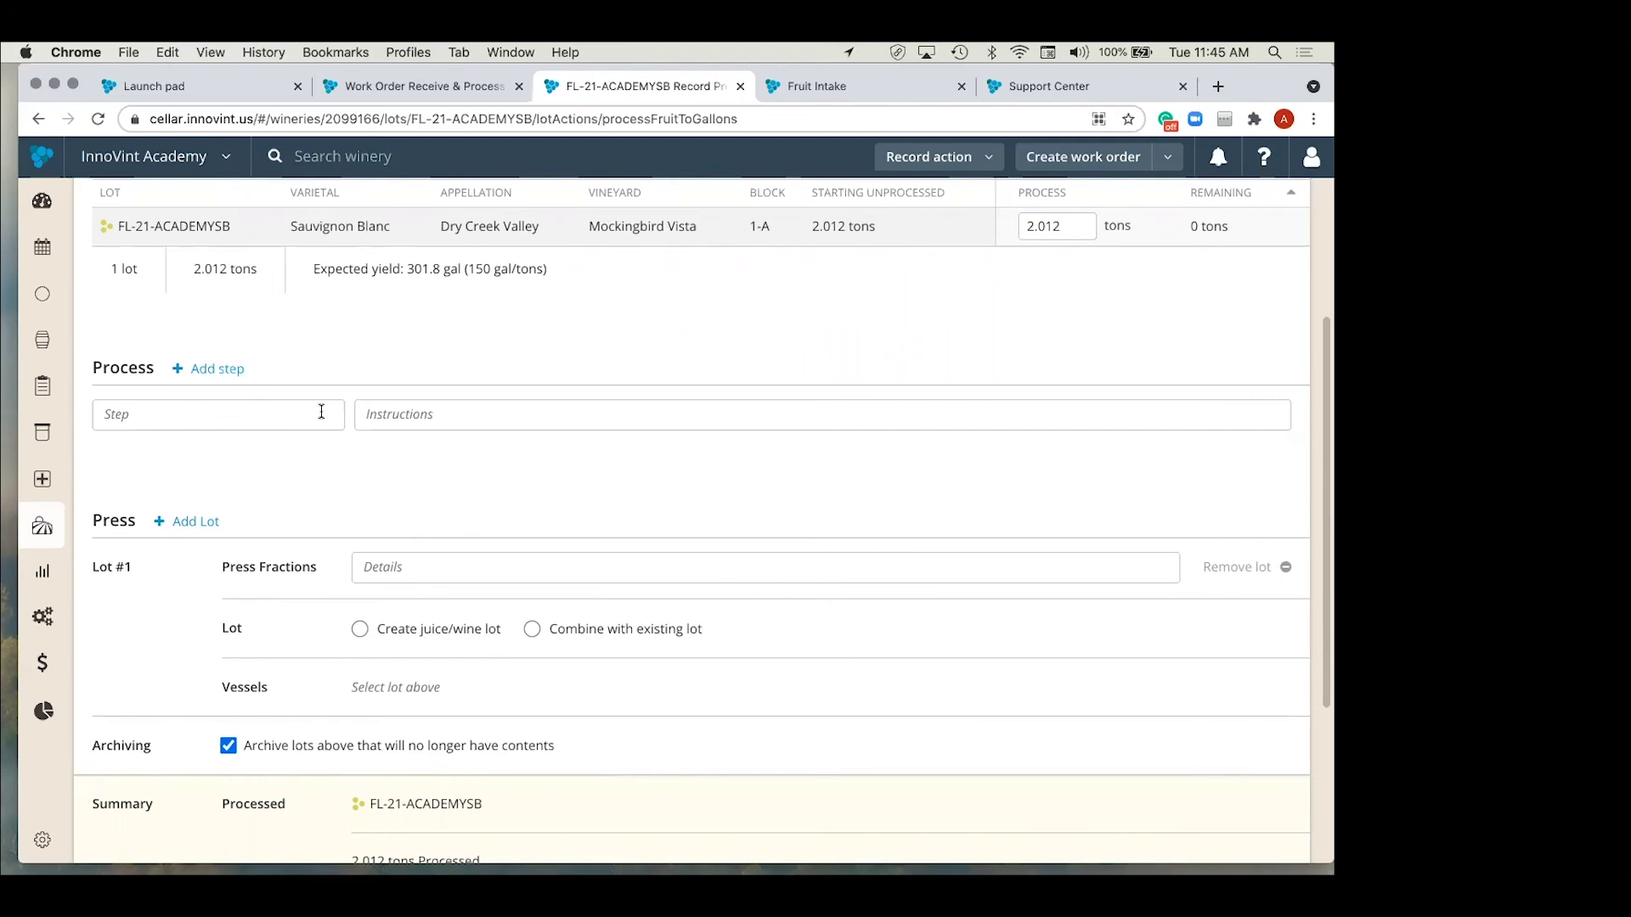
scroll(321, 411, "up", 5)
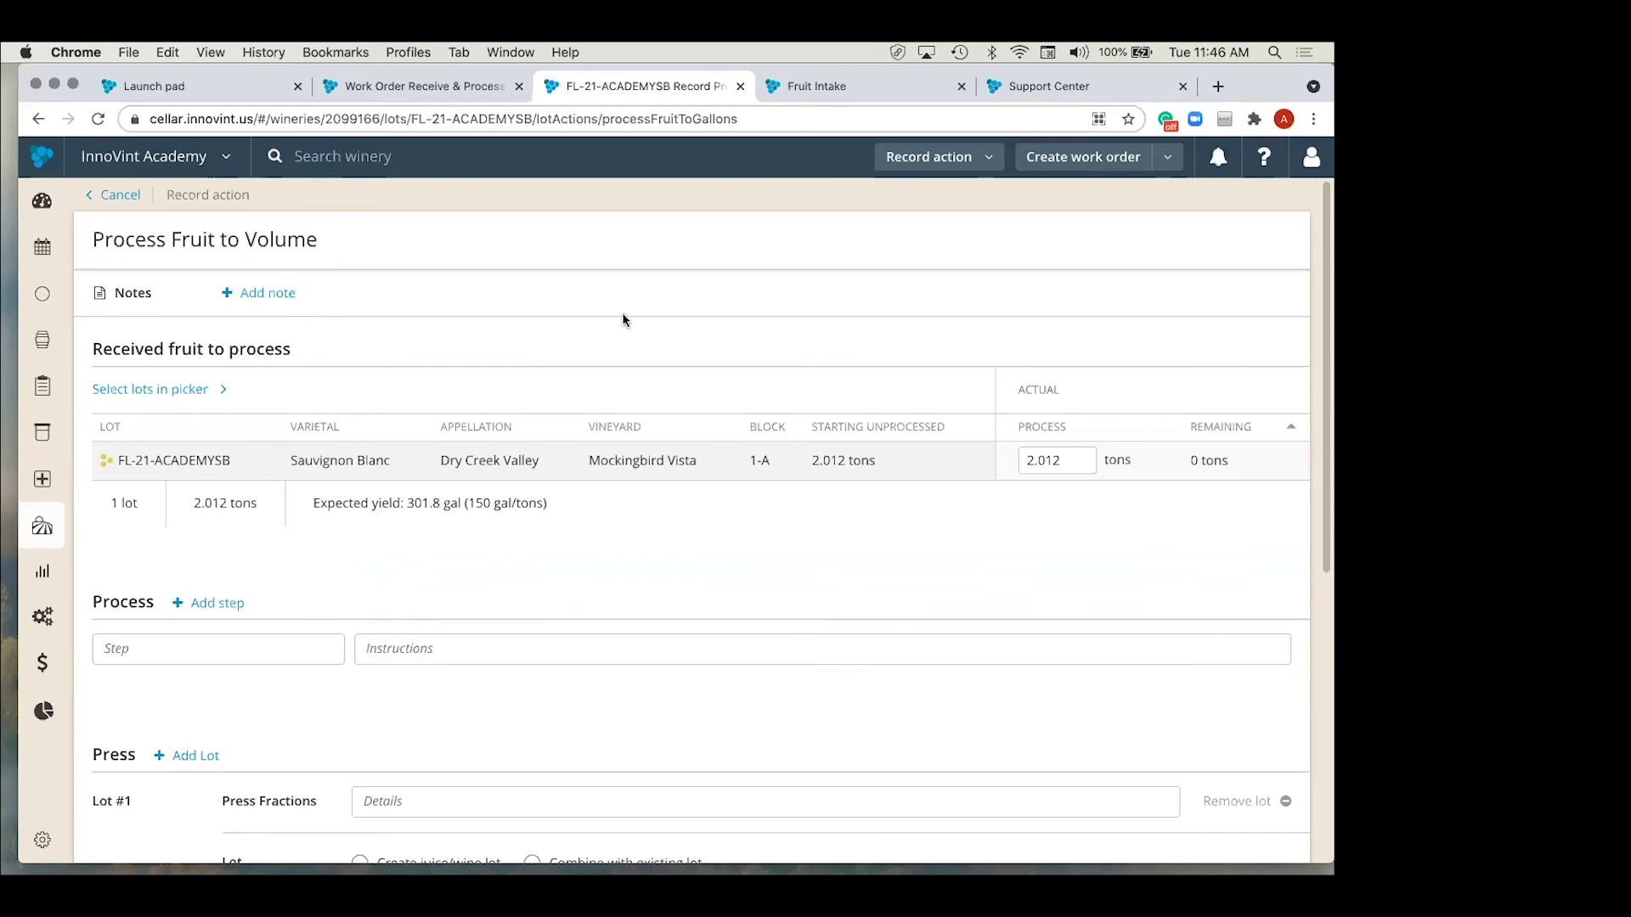
left_click(966, 164)
scroll(950, 391, "down", 10)
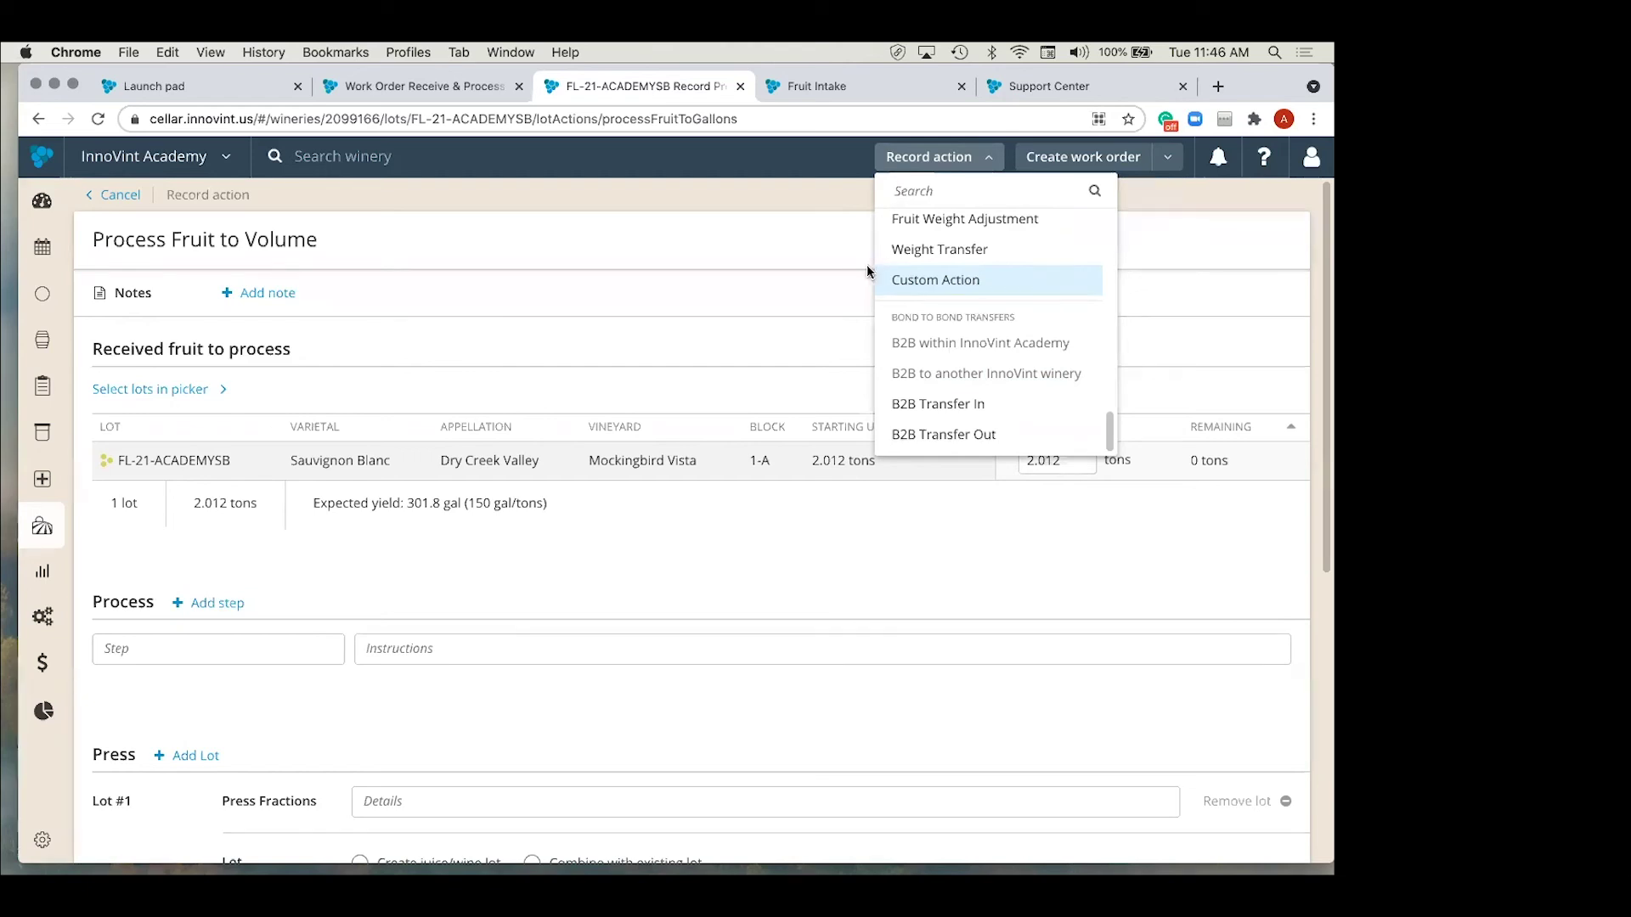
left_click(765, 310)
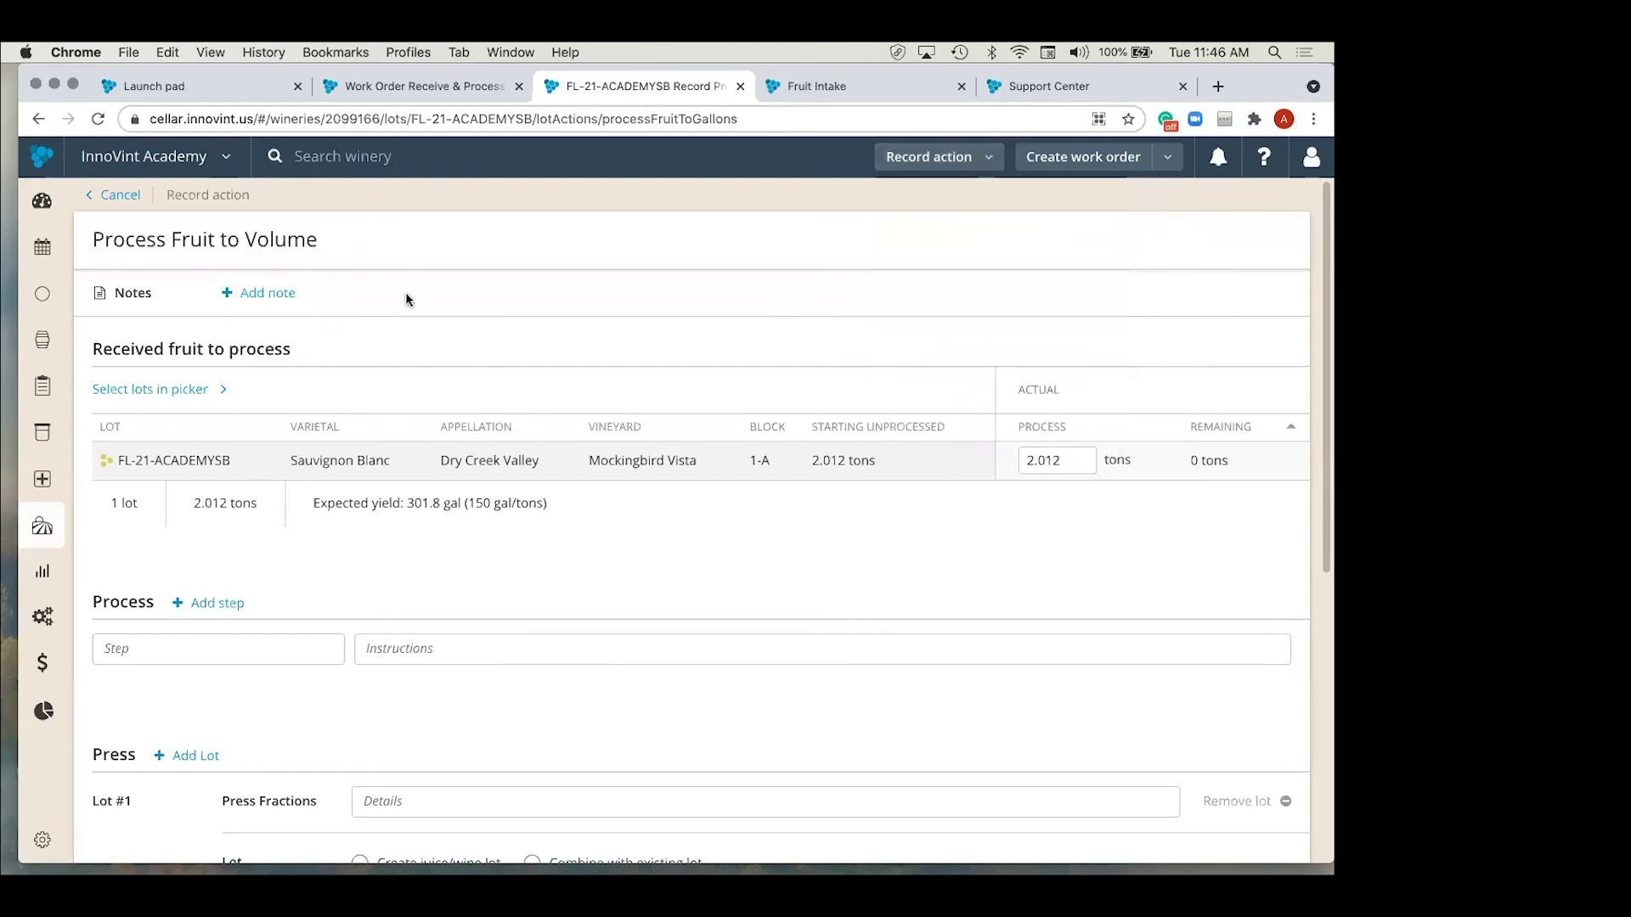
Step: Name the first press fraction Light Press and add a second press lot named Hard Press
scroll(426, 302, "down", 5)
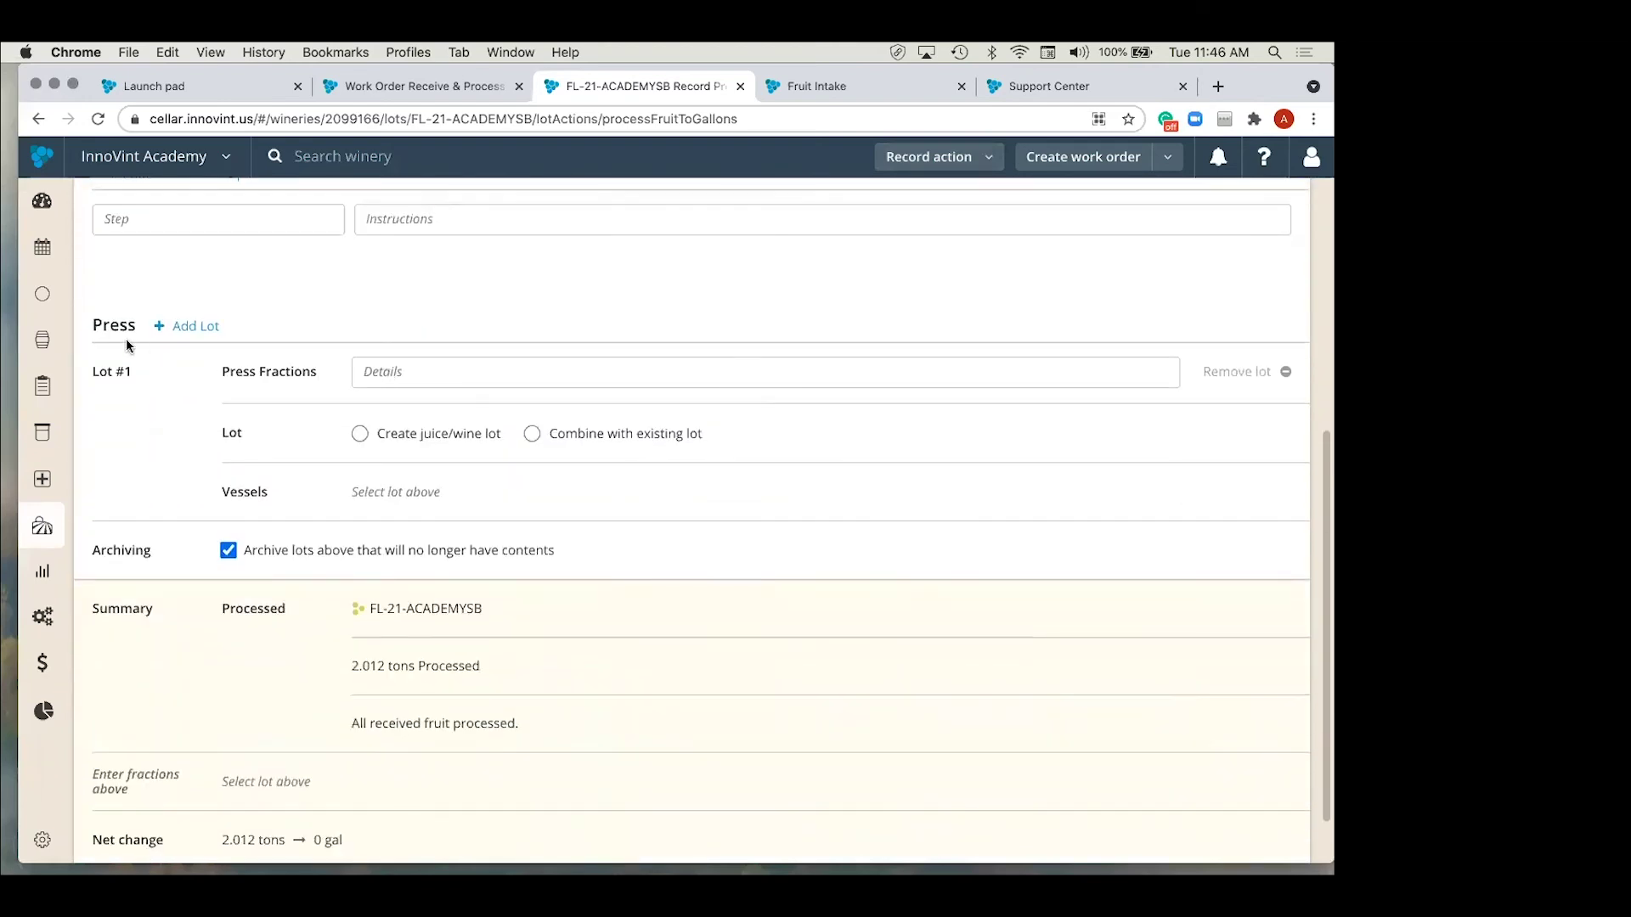
left_click(466, 371)
type("Light")
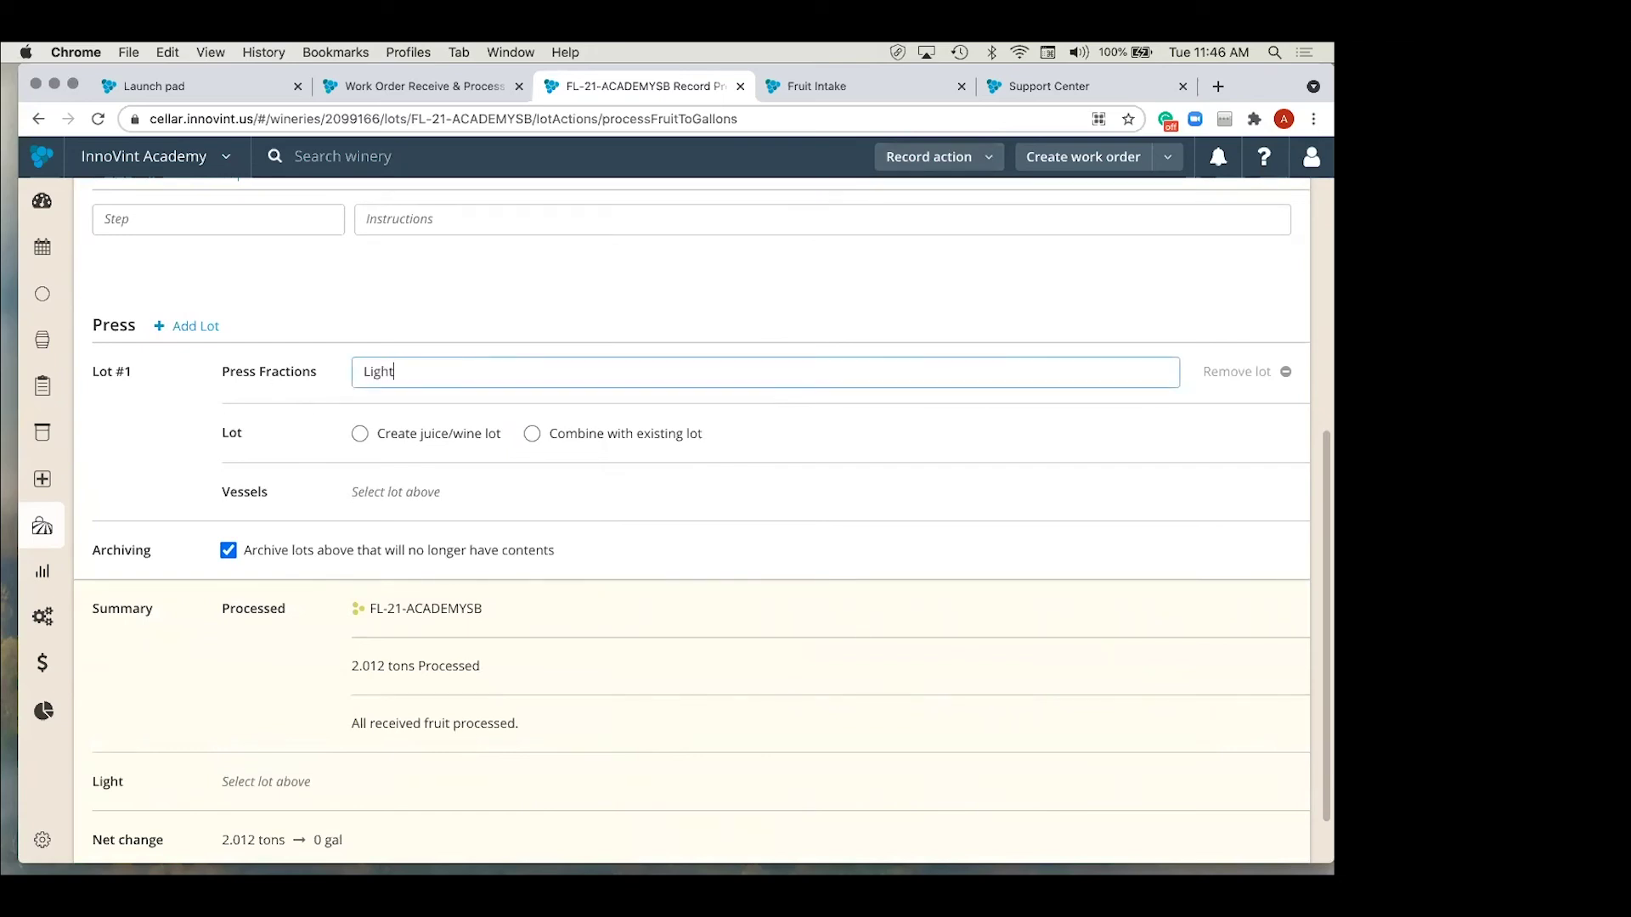
type(" Press")
left_click(181, 327)
left_click(384, 544)
type("Har")
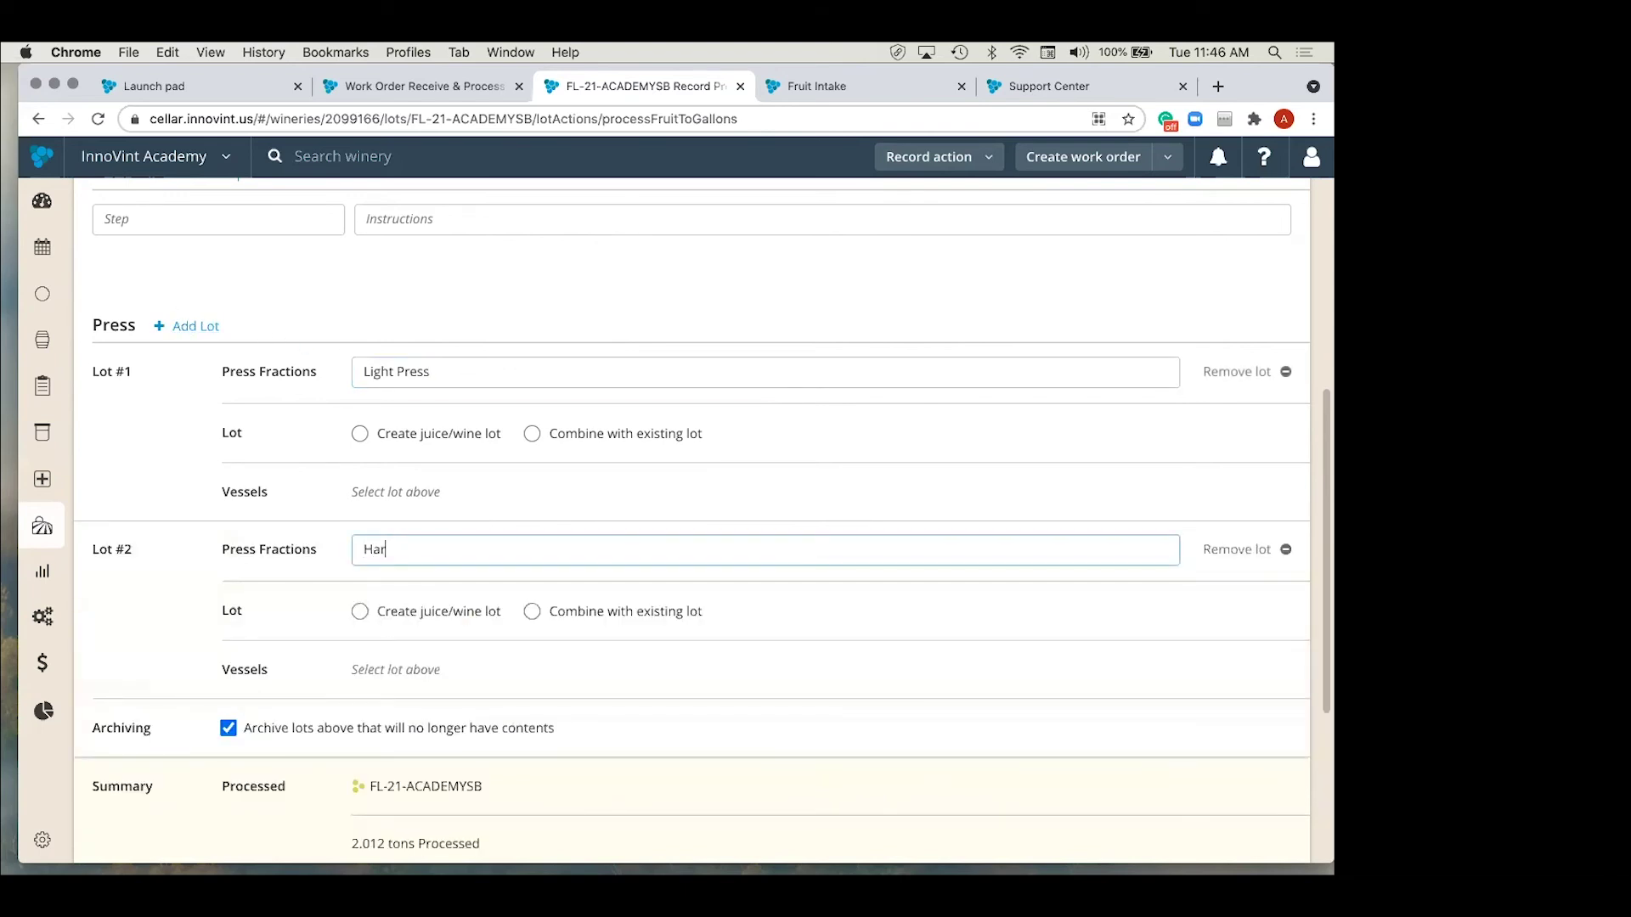
type("d Press")
Step: Create a new juice/wine lot 21-ACADEMYSB for the Light Press fraction with tax class Fermenting Juice and stage Processed
left_click(445, 435)
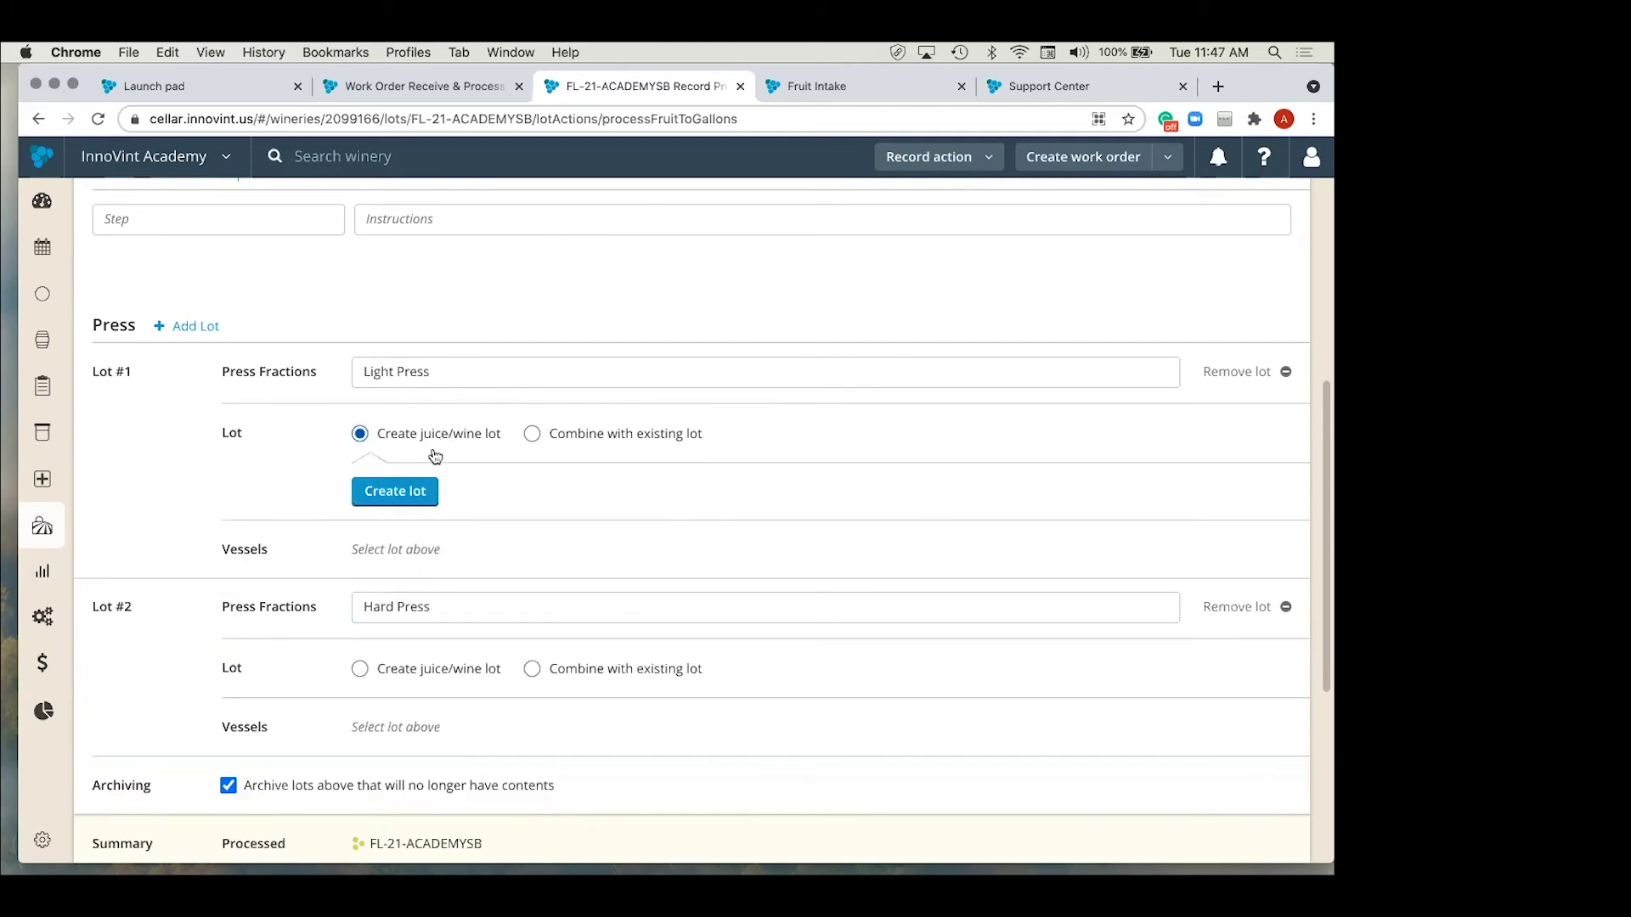
left_click(396, 493)
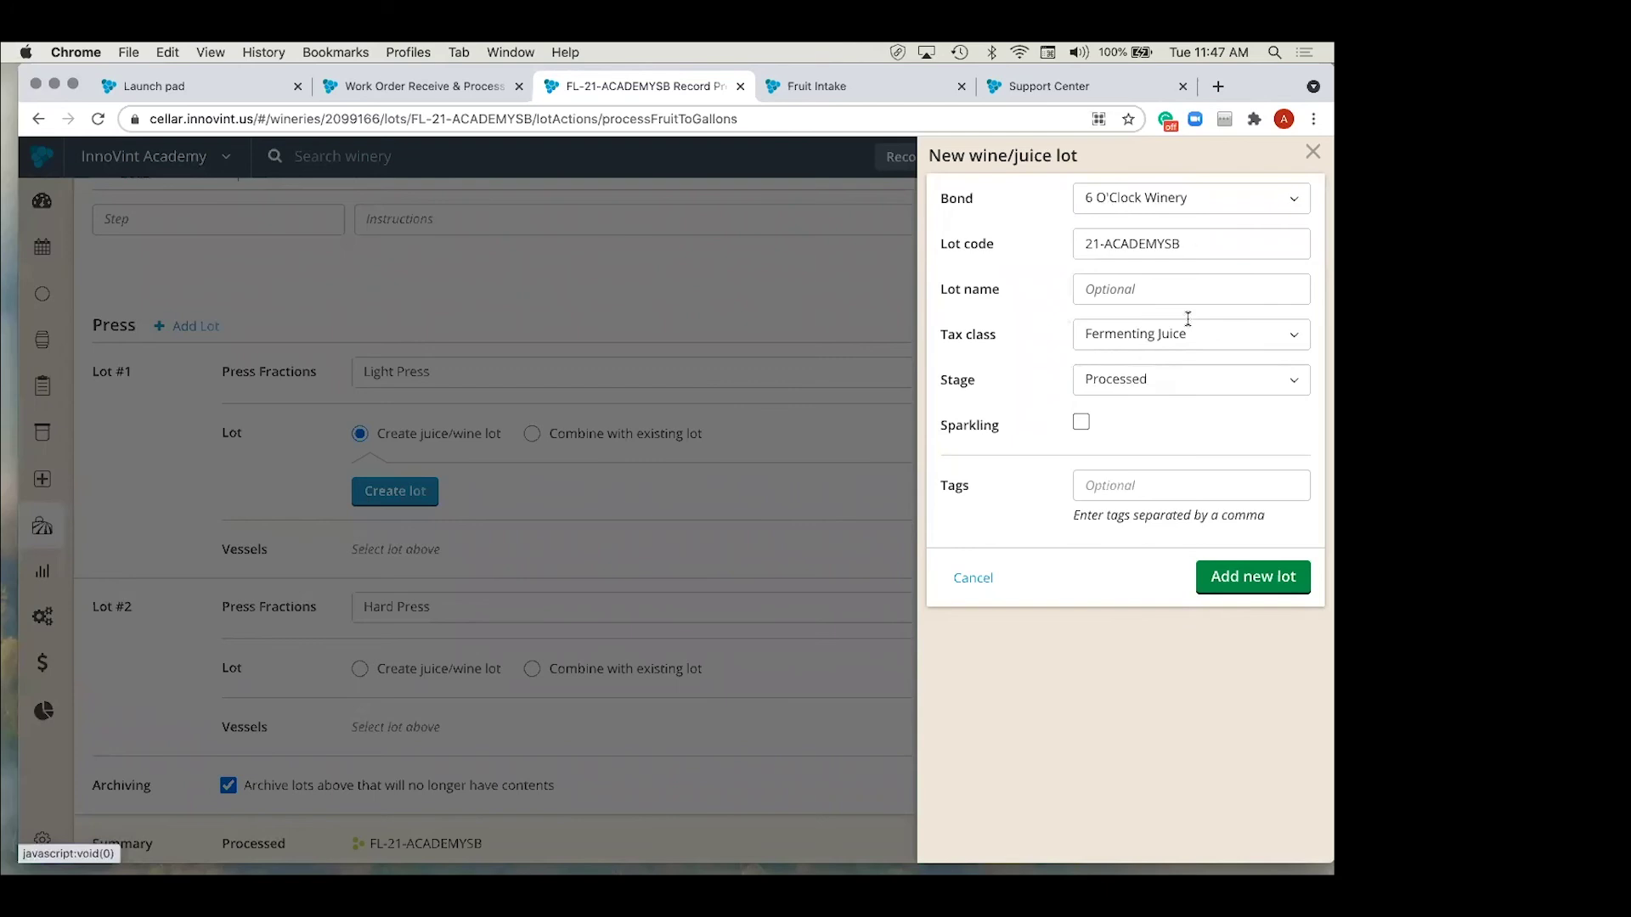
left_click(1238, 575)
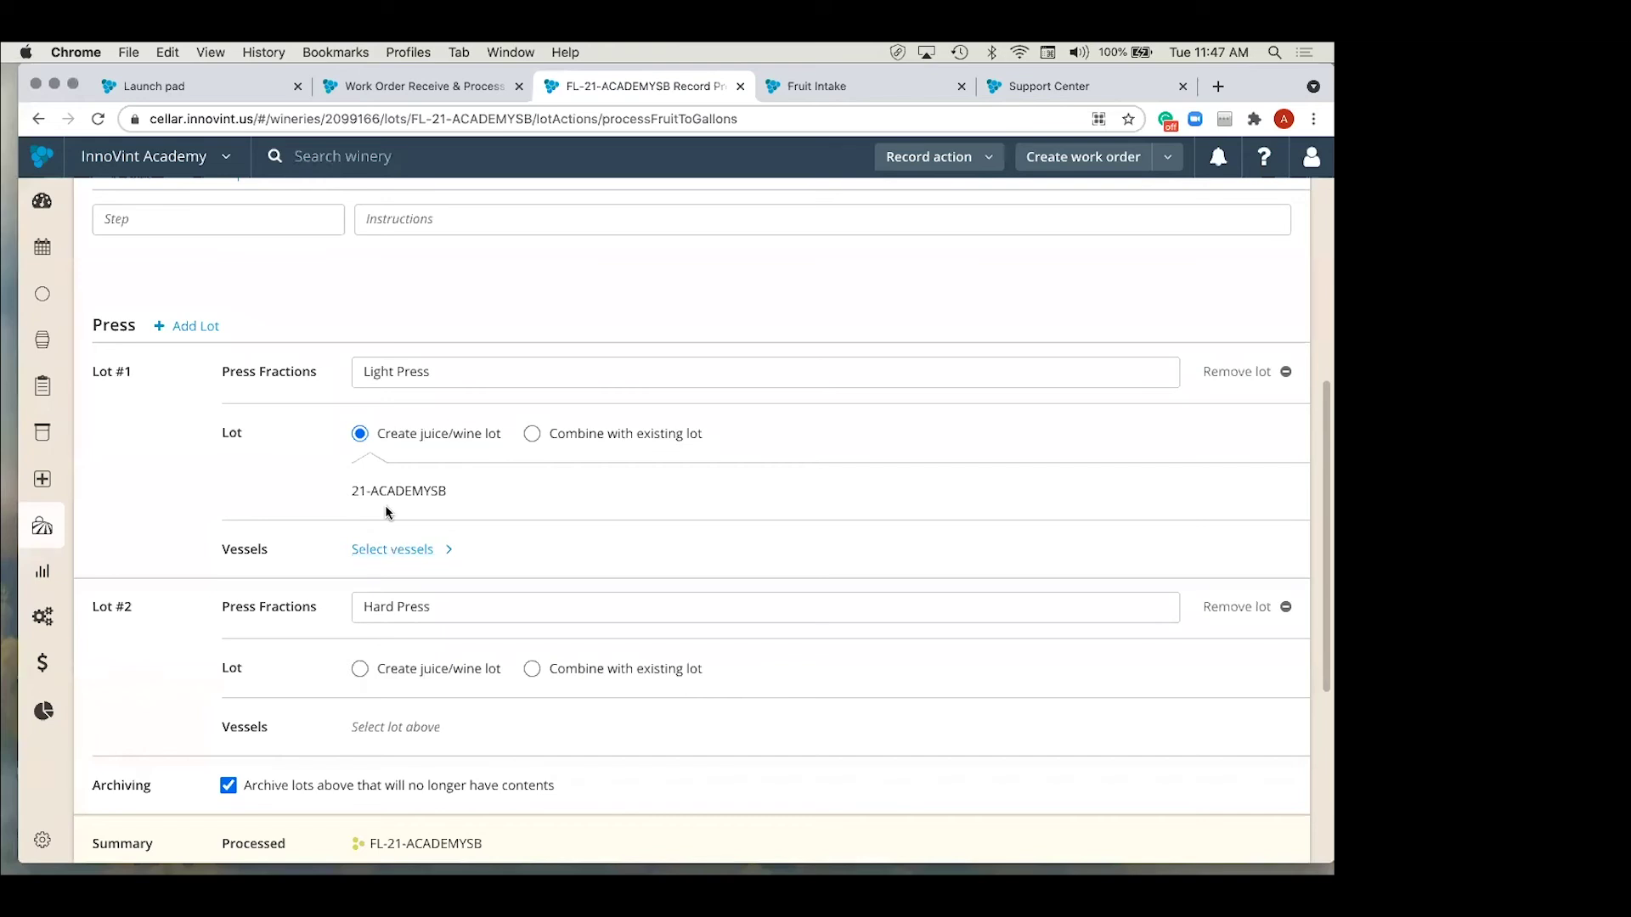
Step: Assign the empty tank TK-01 to the Light Press lot and set its dip to 36 inches
left_click(379, 548)
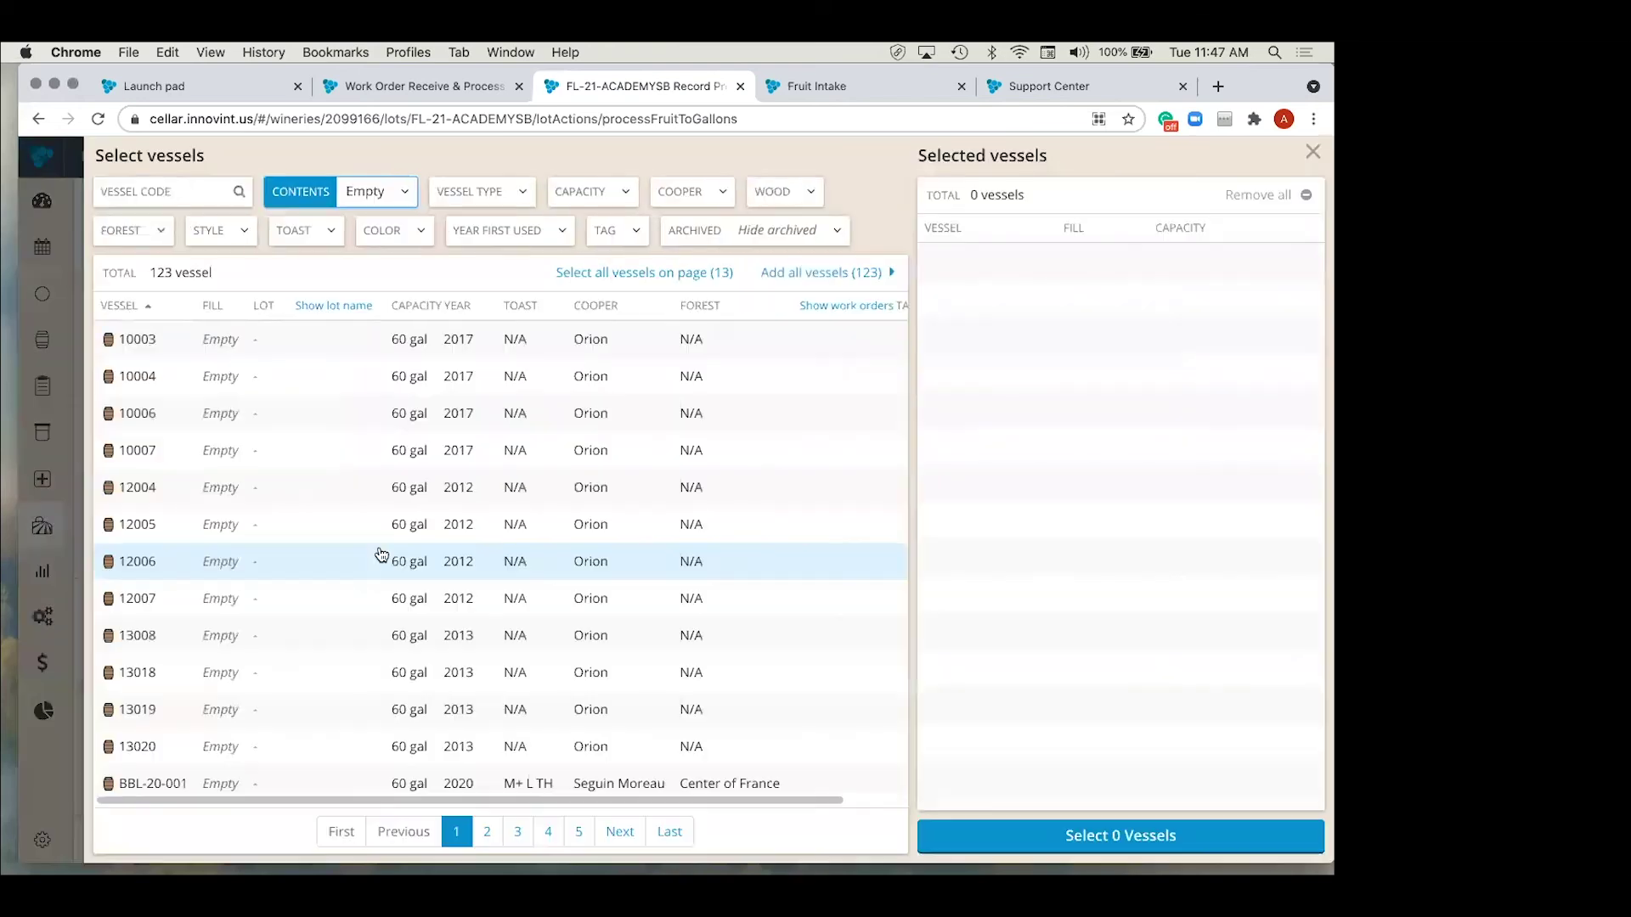
left_click(486, 192)
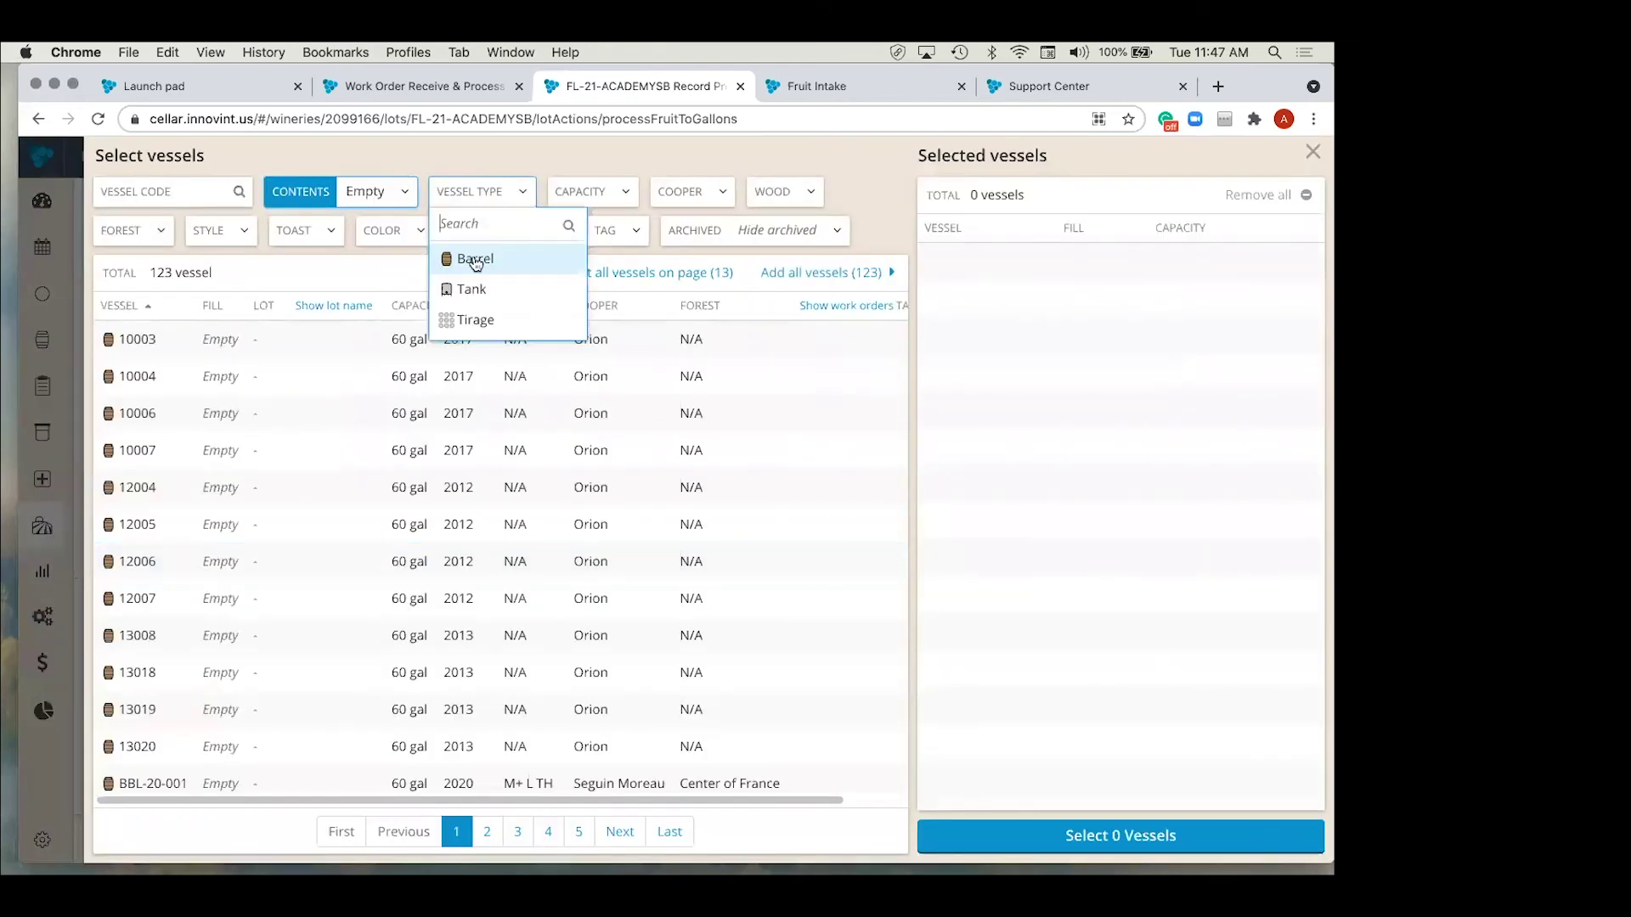
left_click(472, 291)
left_click(310, 375)
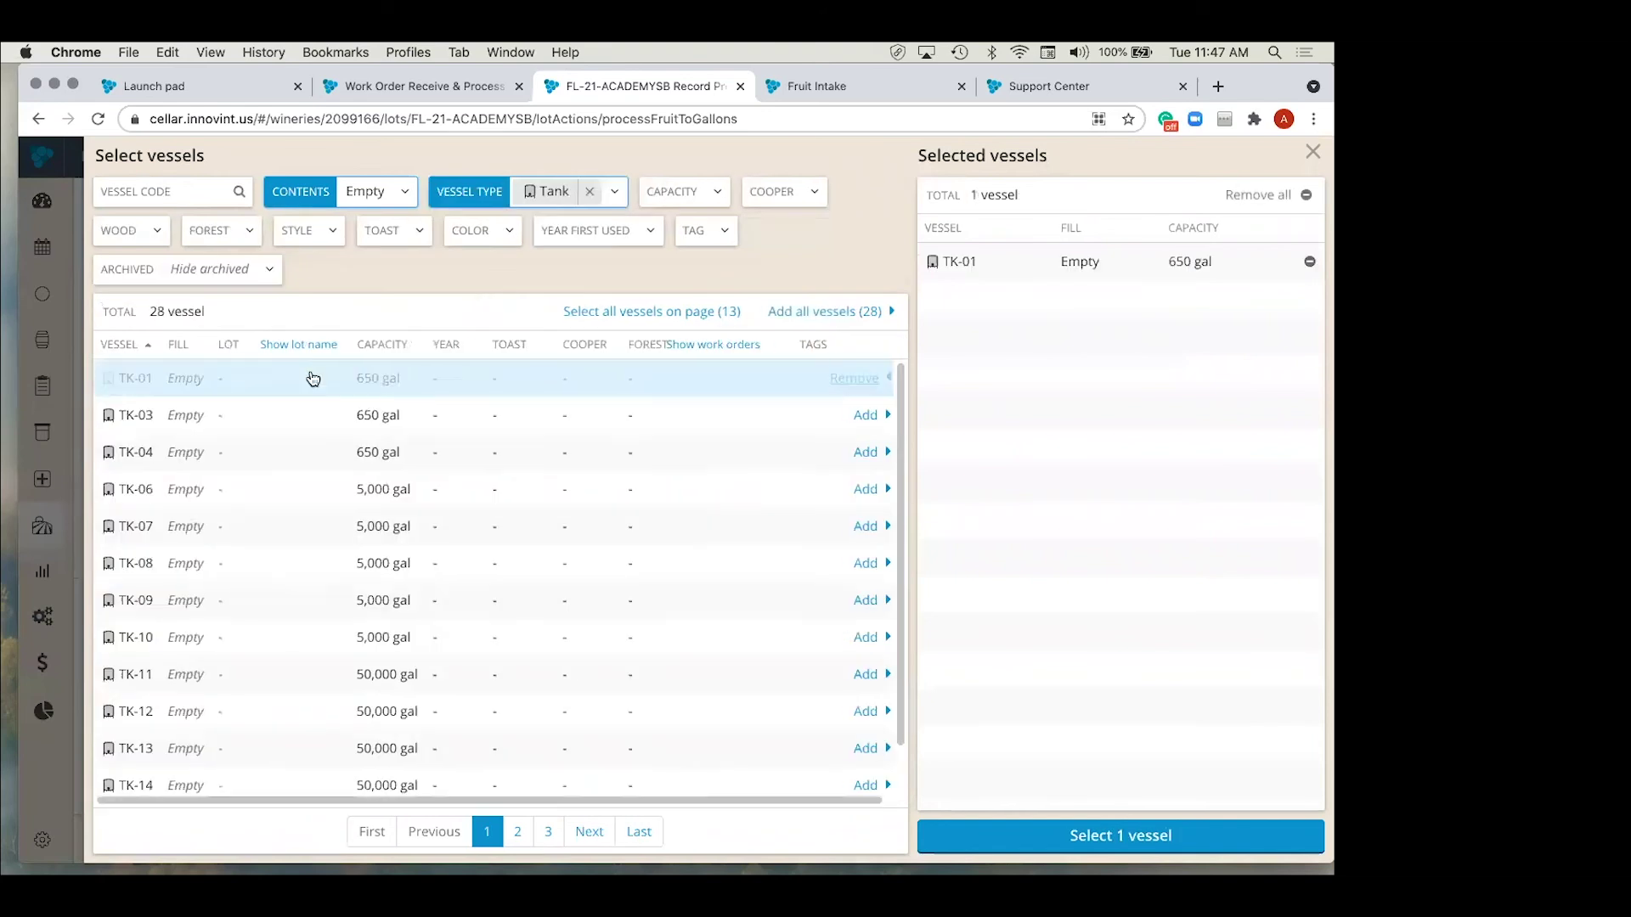
left_click(1054, 833)
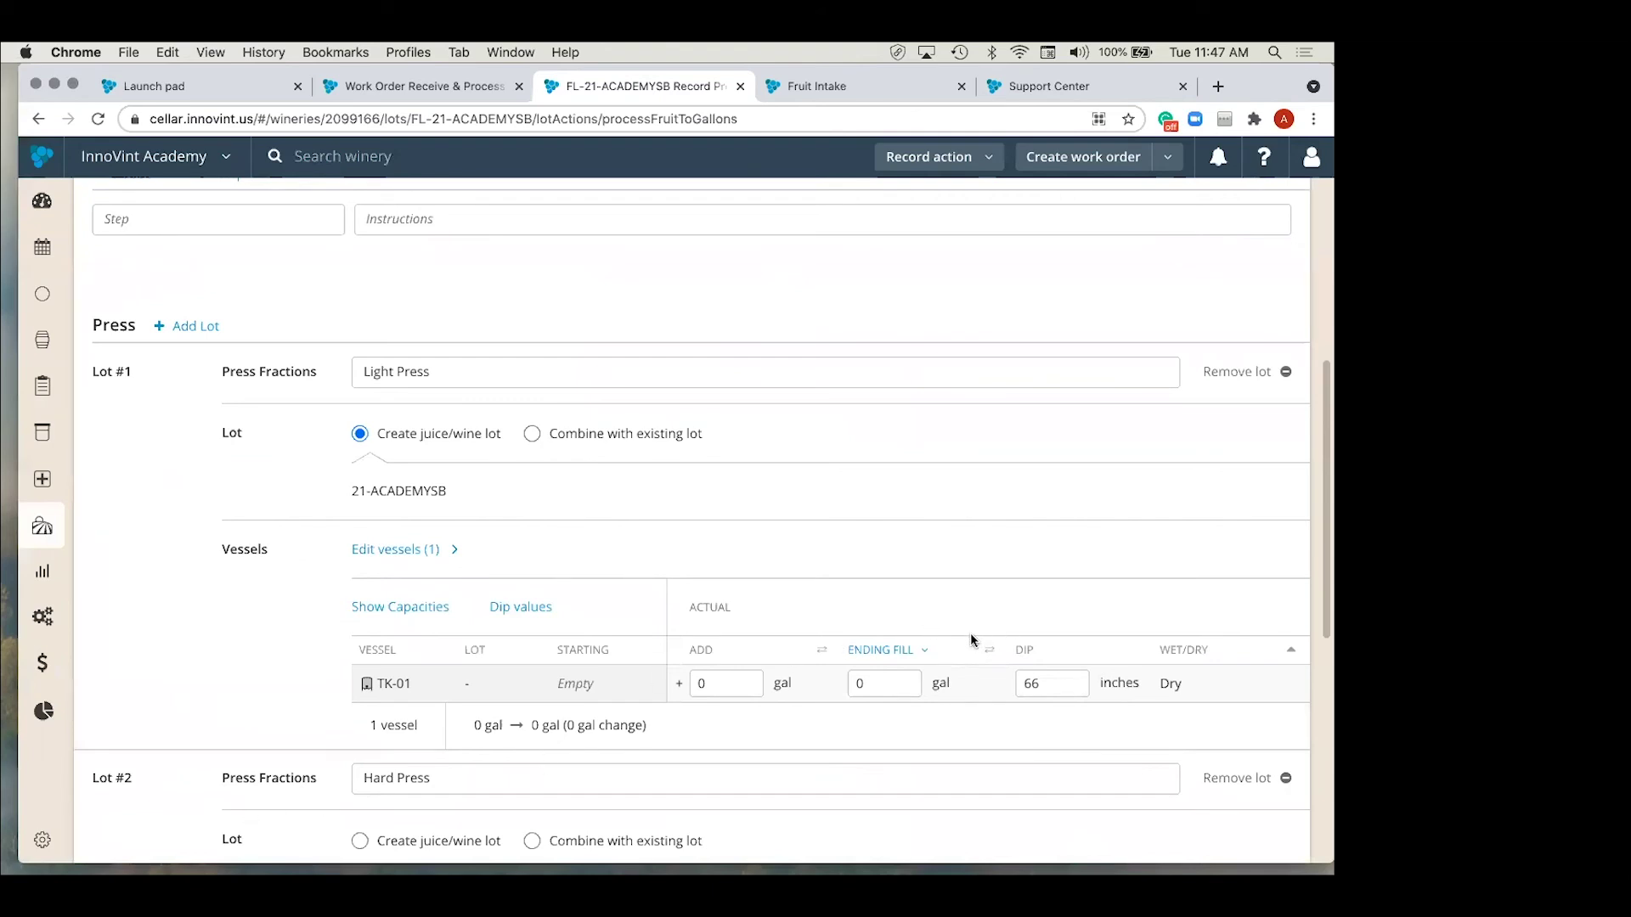
double_click(1029, 681)
type("36")
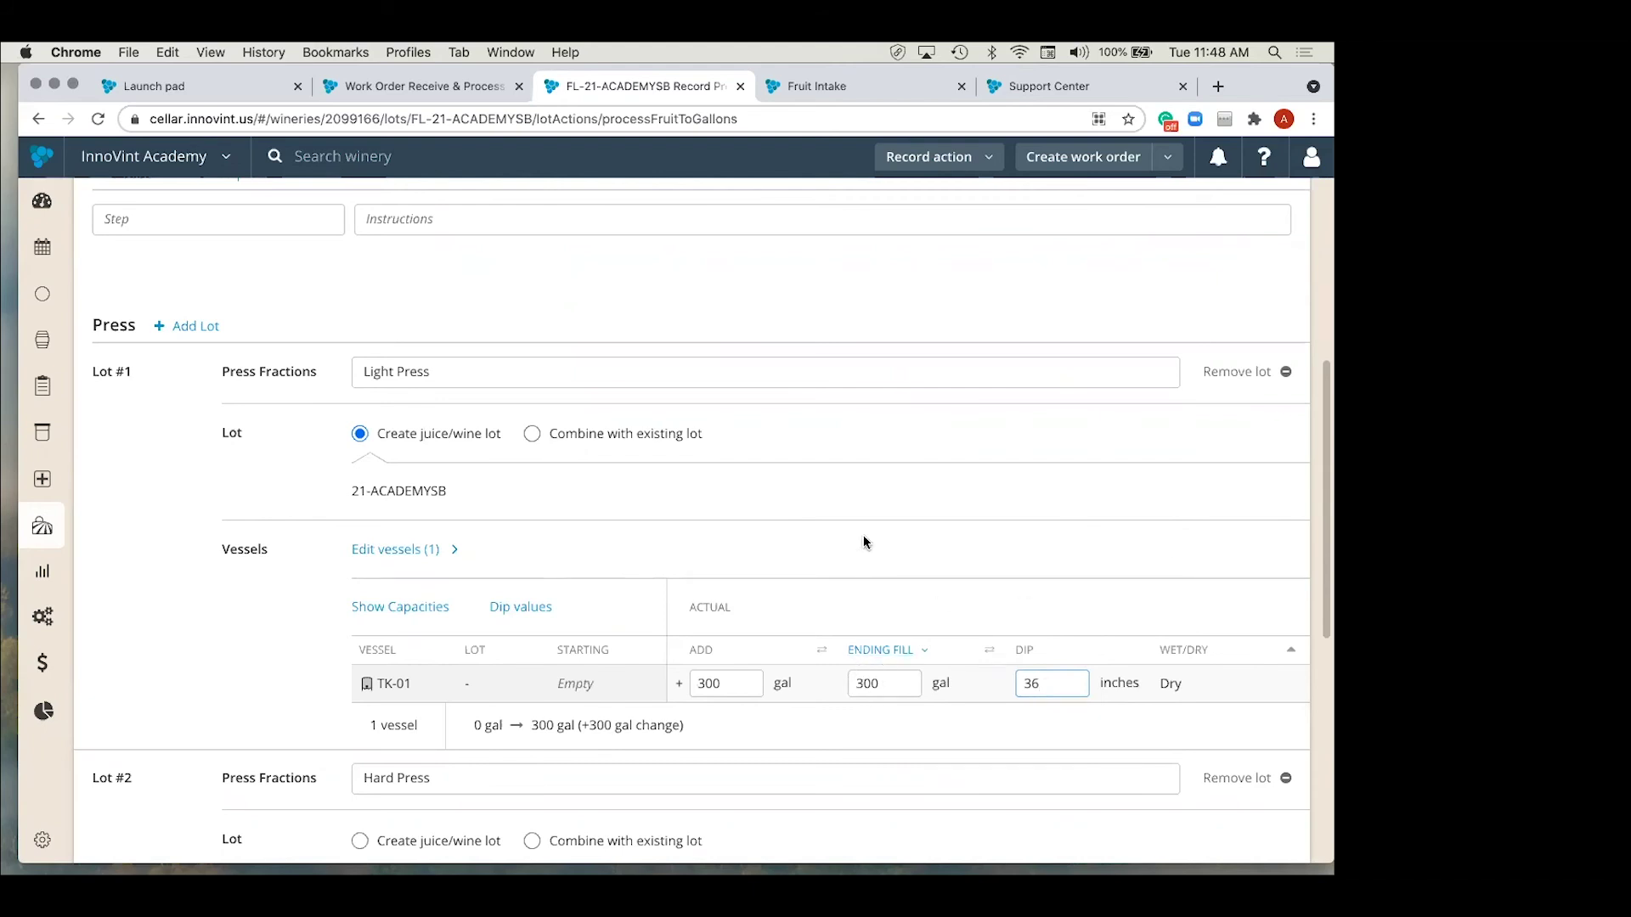
Step: Examine the form's summary and net change, its press lots and received fruit, and the list of recordable actions
scroll(863, 535, "down", 5)
scroll(862, 542, "down", 2)
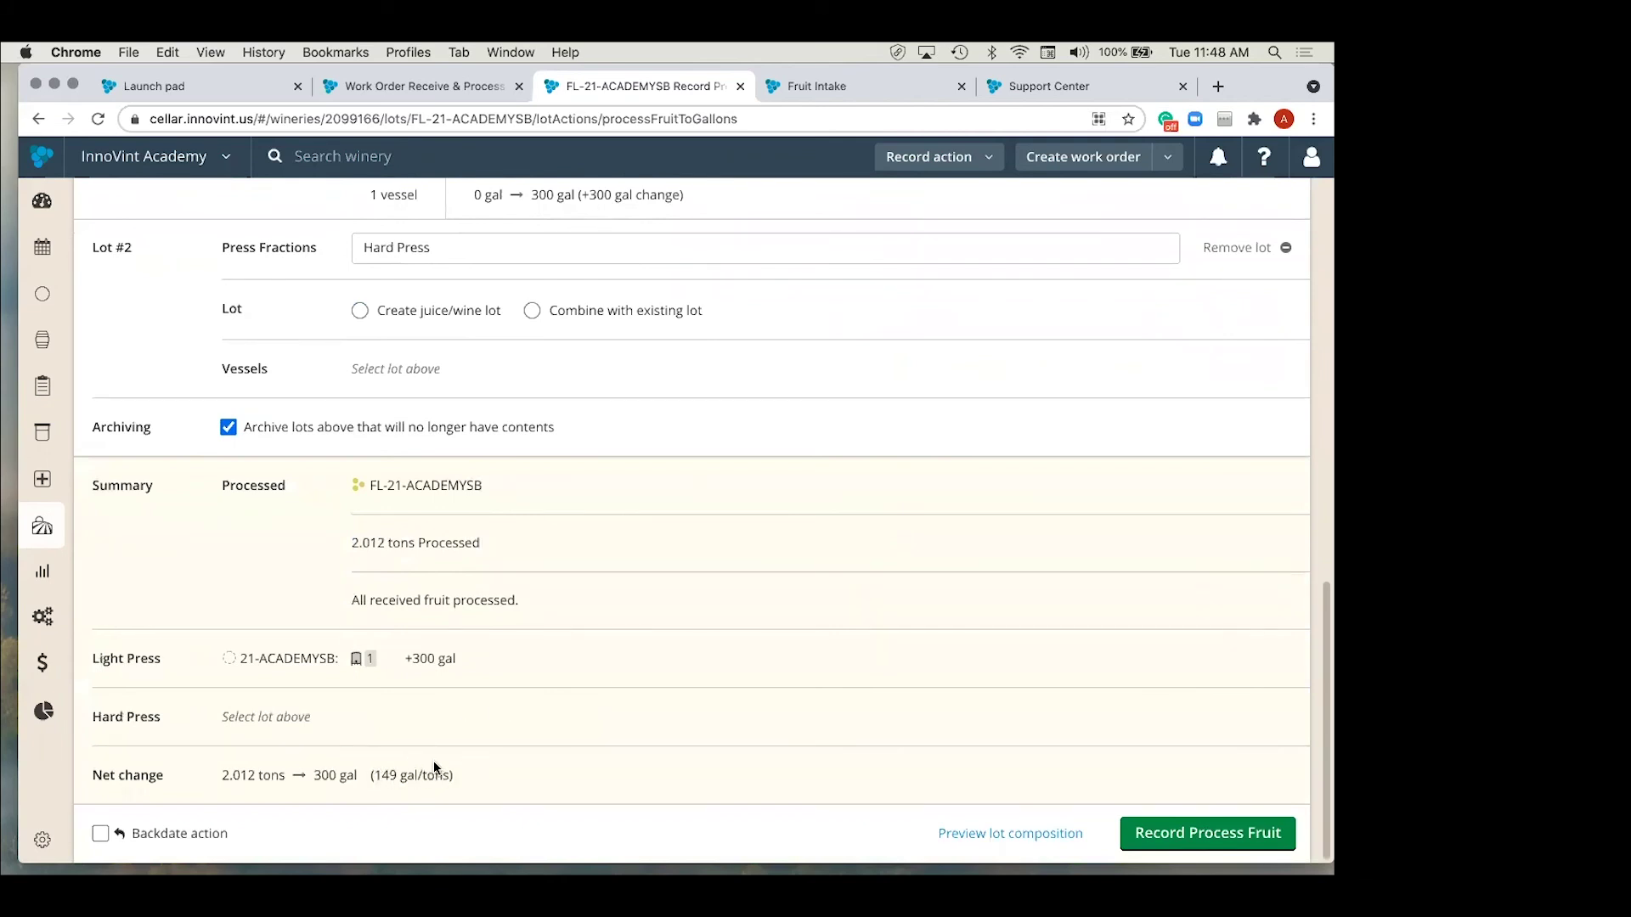
scroll(609, 595, "up", 3)
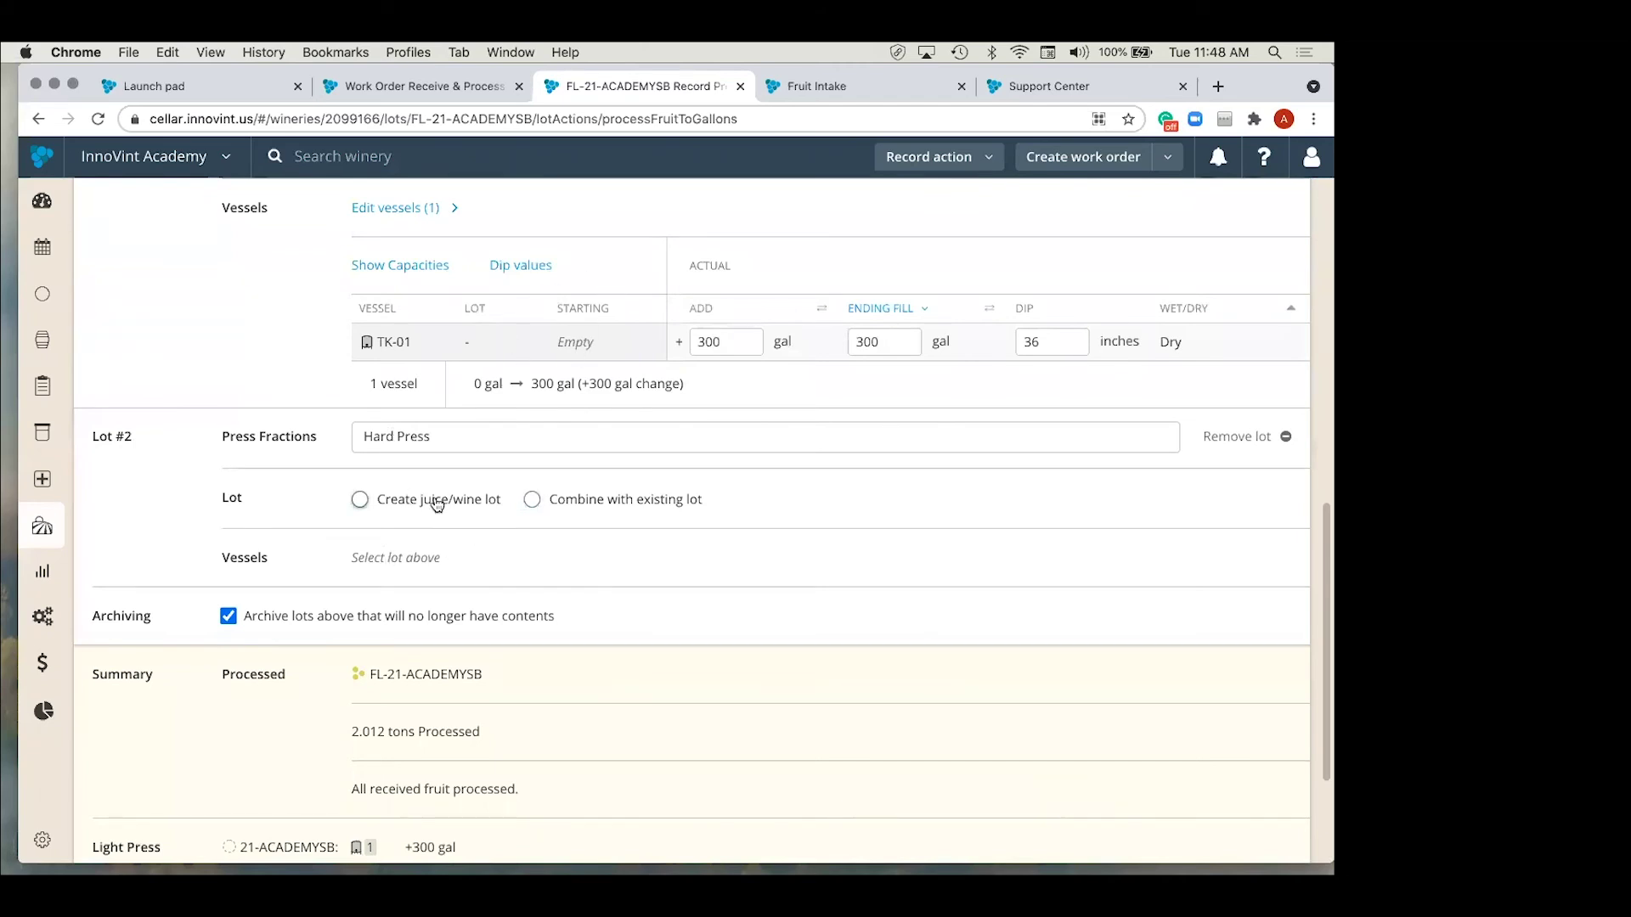
scroll(435, 501, "up", 4)
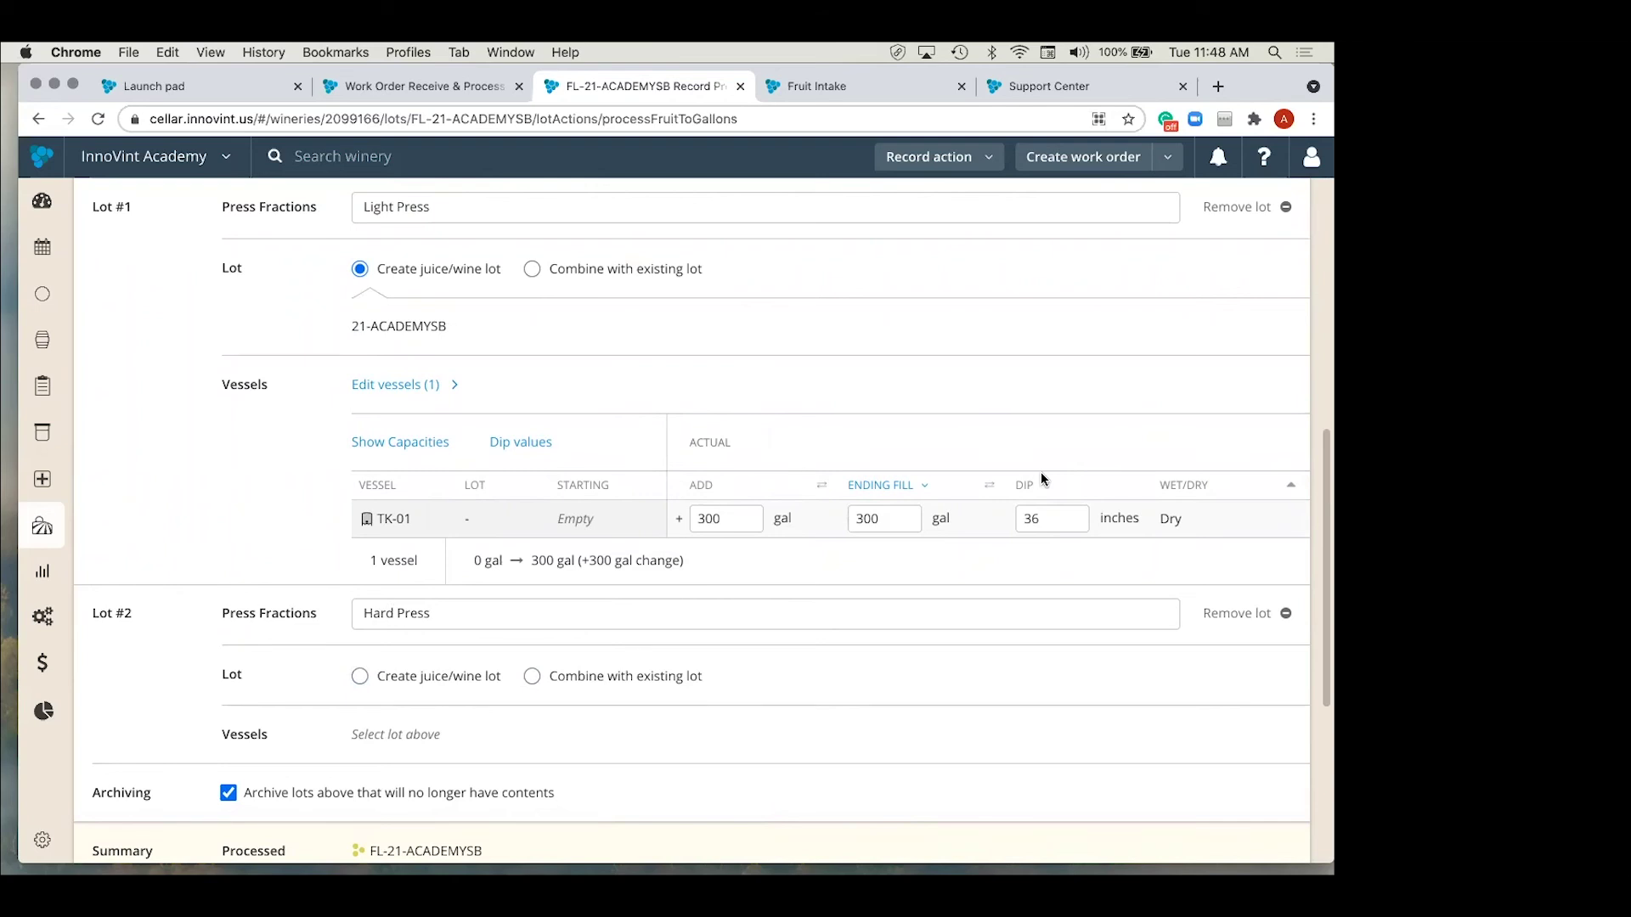
scroll(1041, 472, "up", 13)
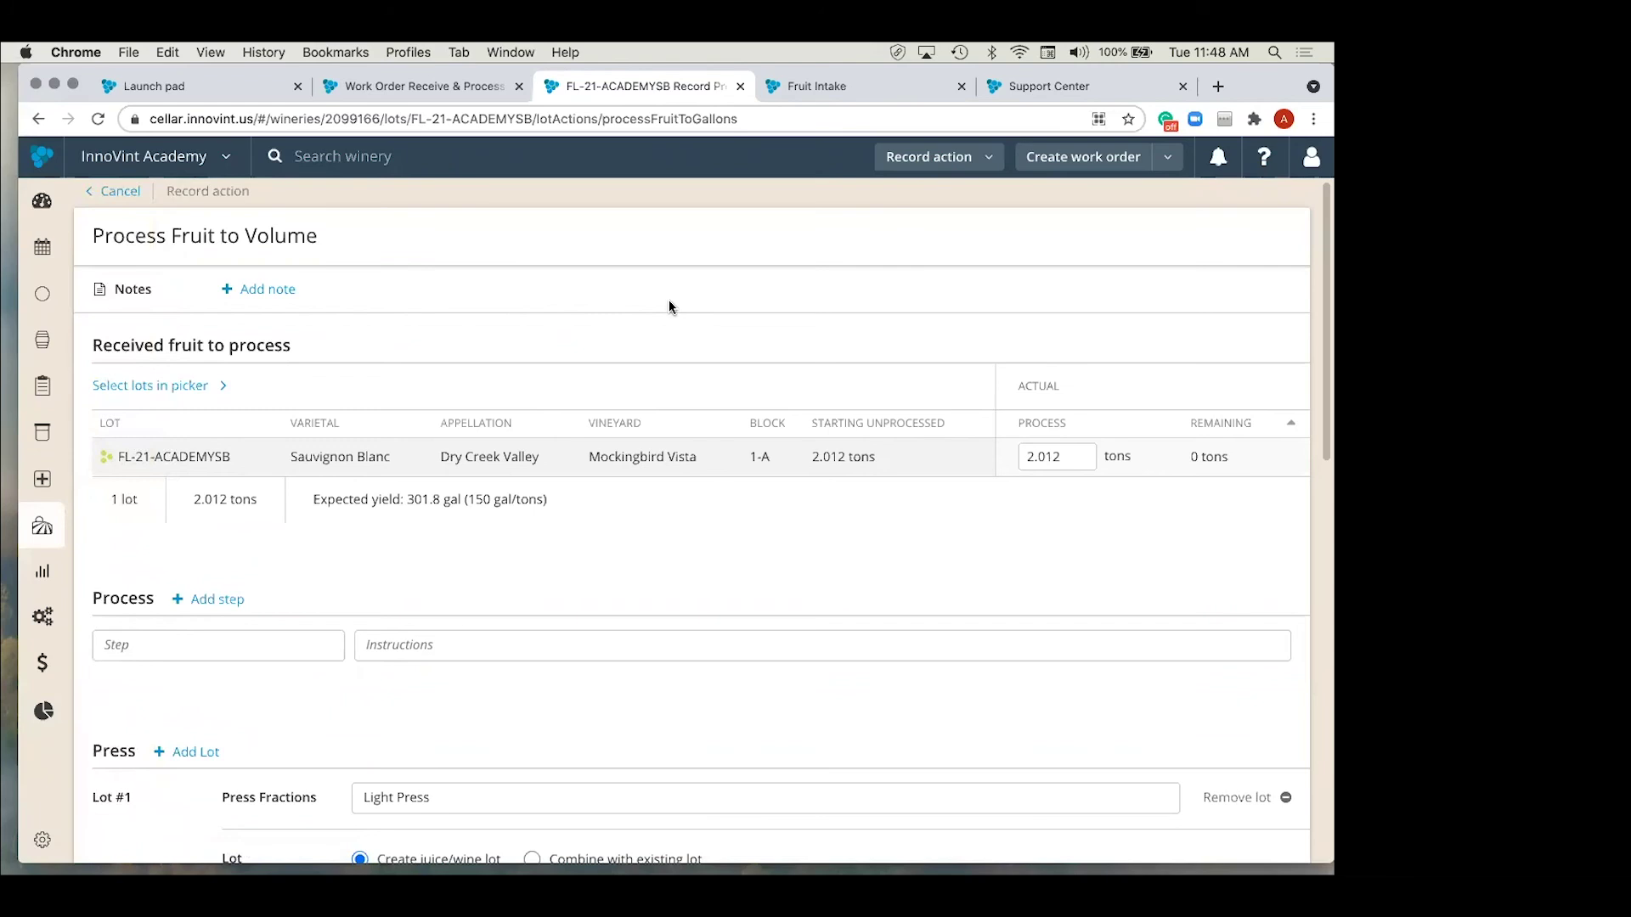
scroll(669, 306, "down", 3)
scroll(670, 306, "down", 1)
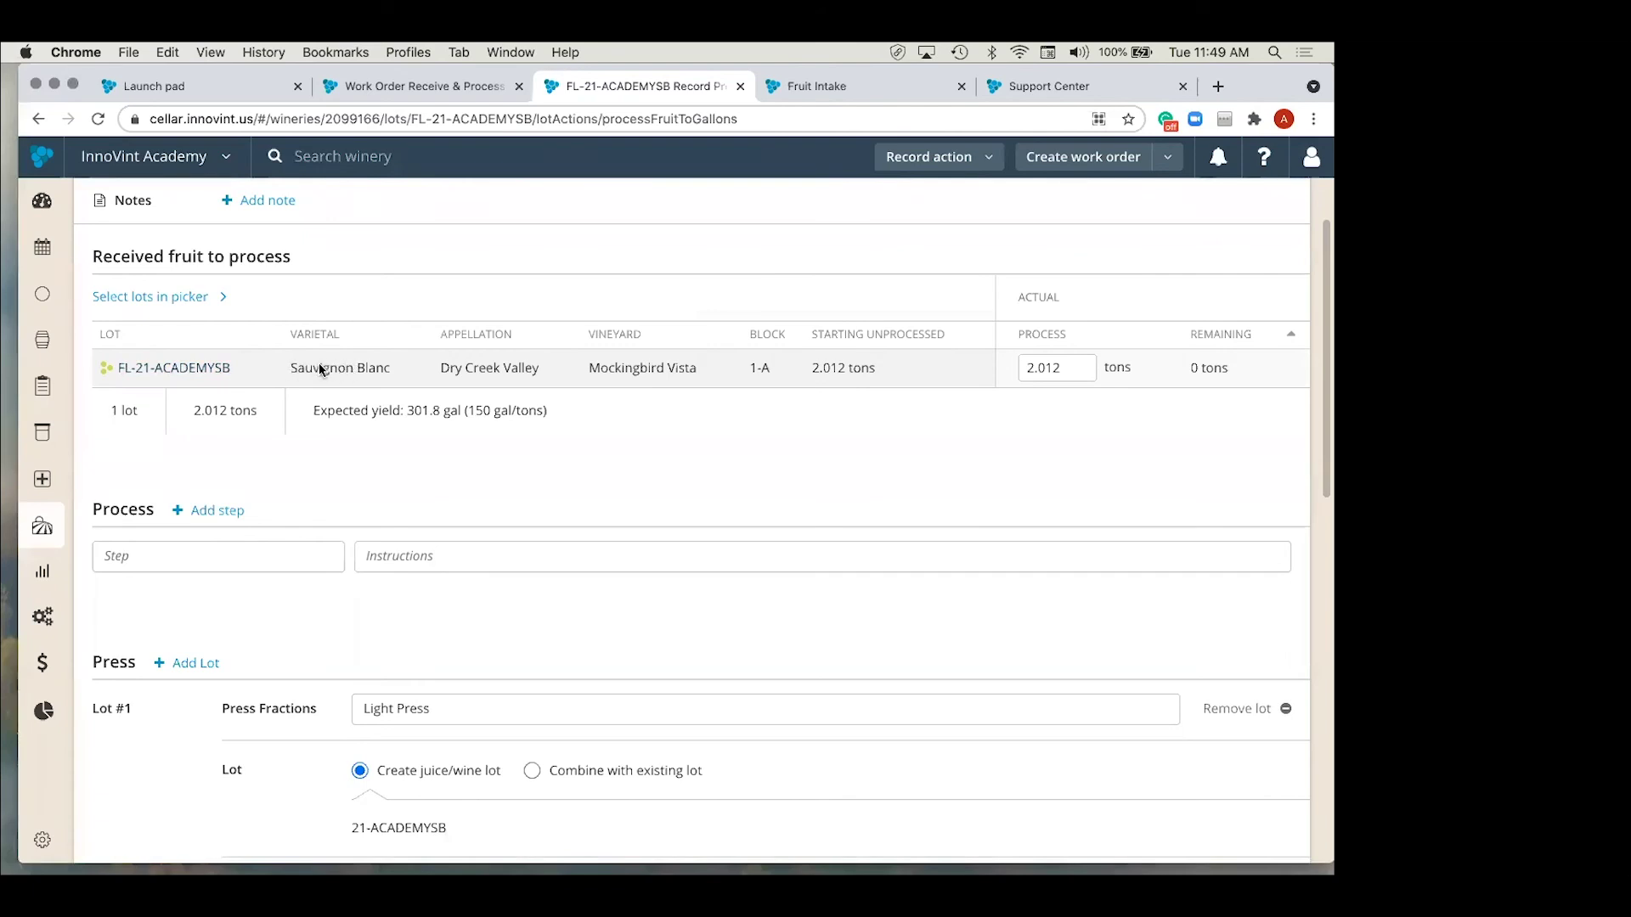
scroll(318, 363, "down", 3)
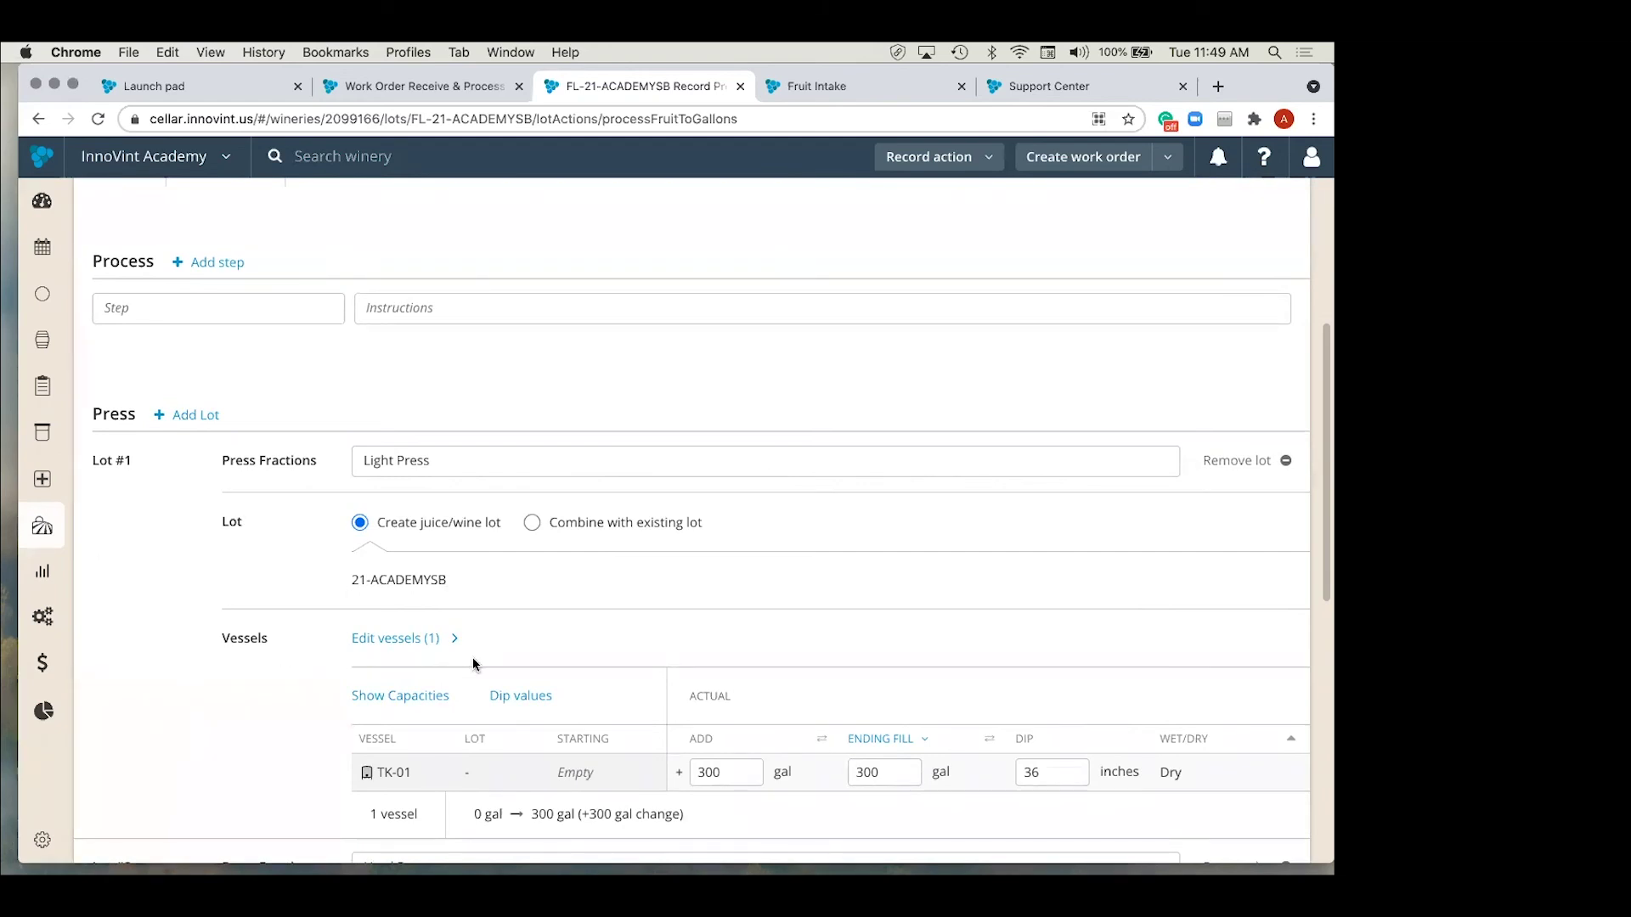
scroll(498, 640, "up", 4)
scroll(498, 648, "up", 1)
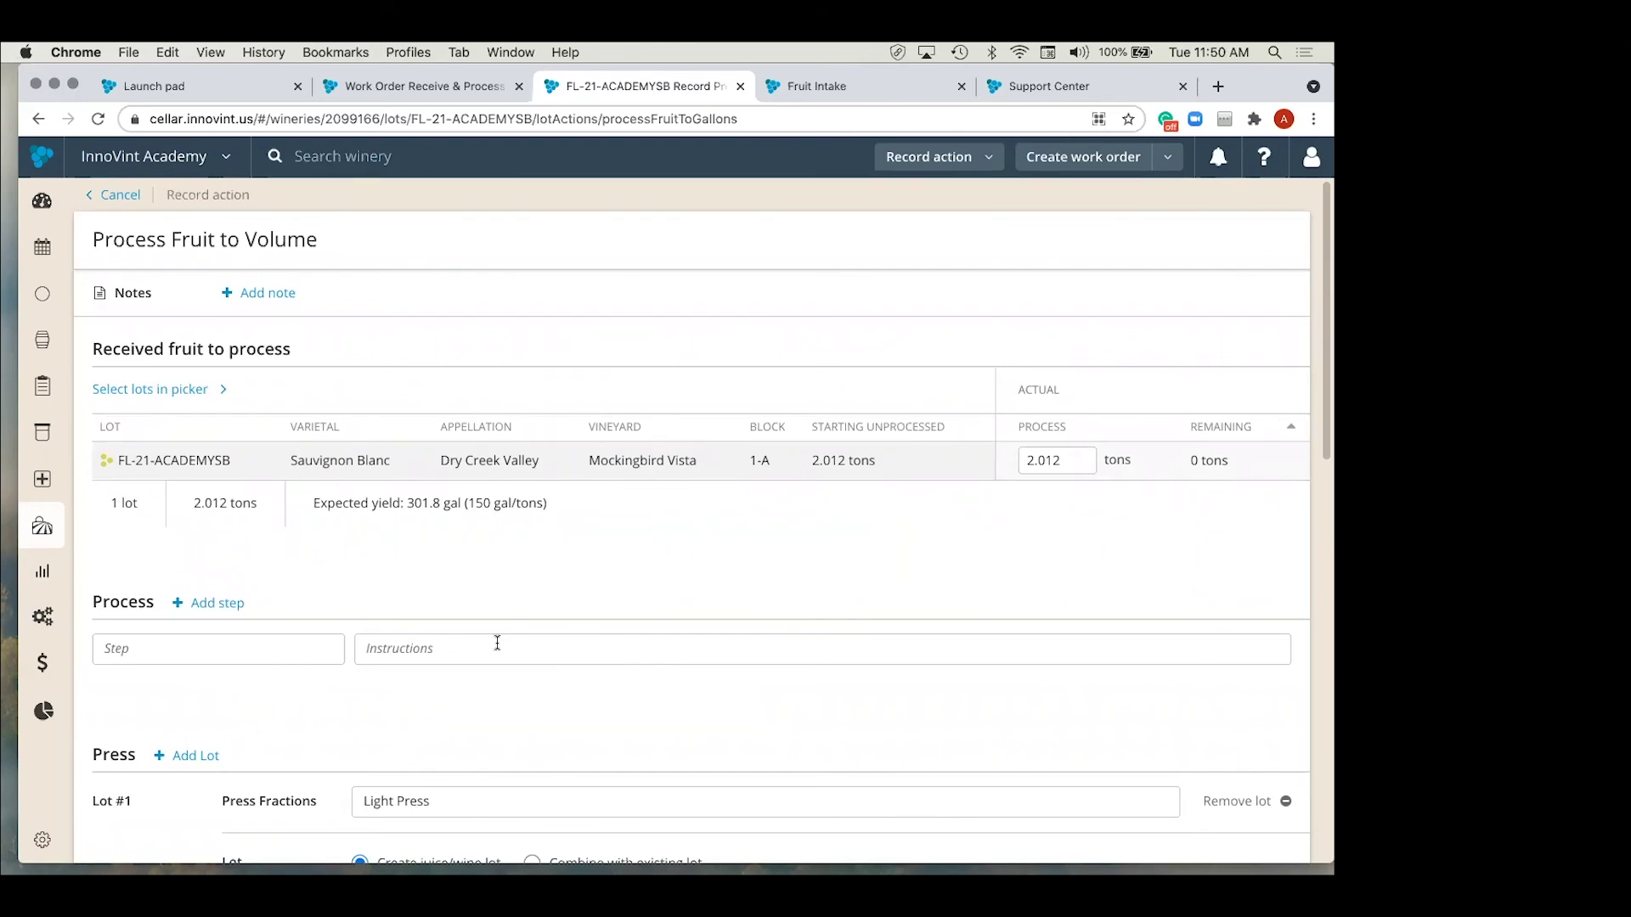
left_click(979, 160)
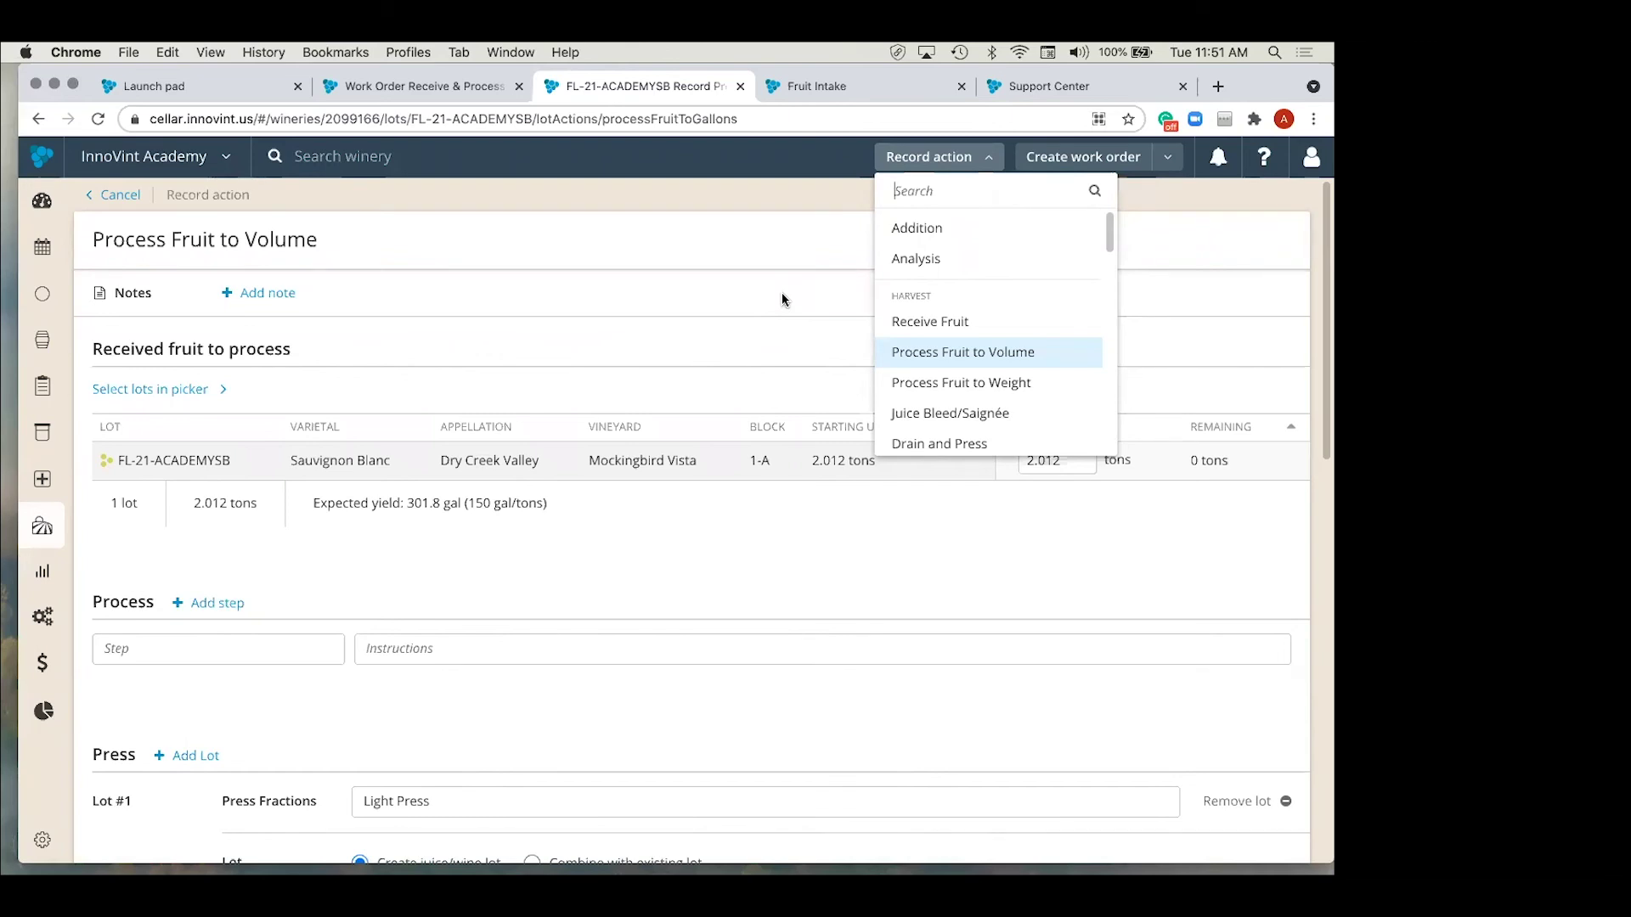
left_click(549, 301)
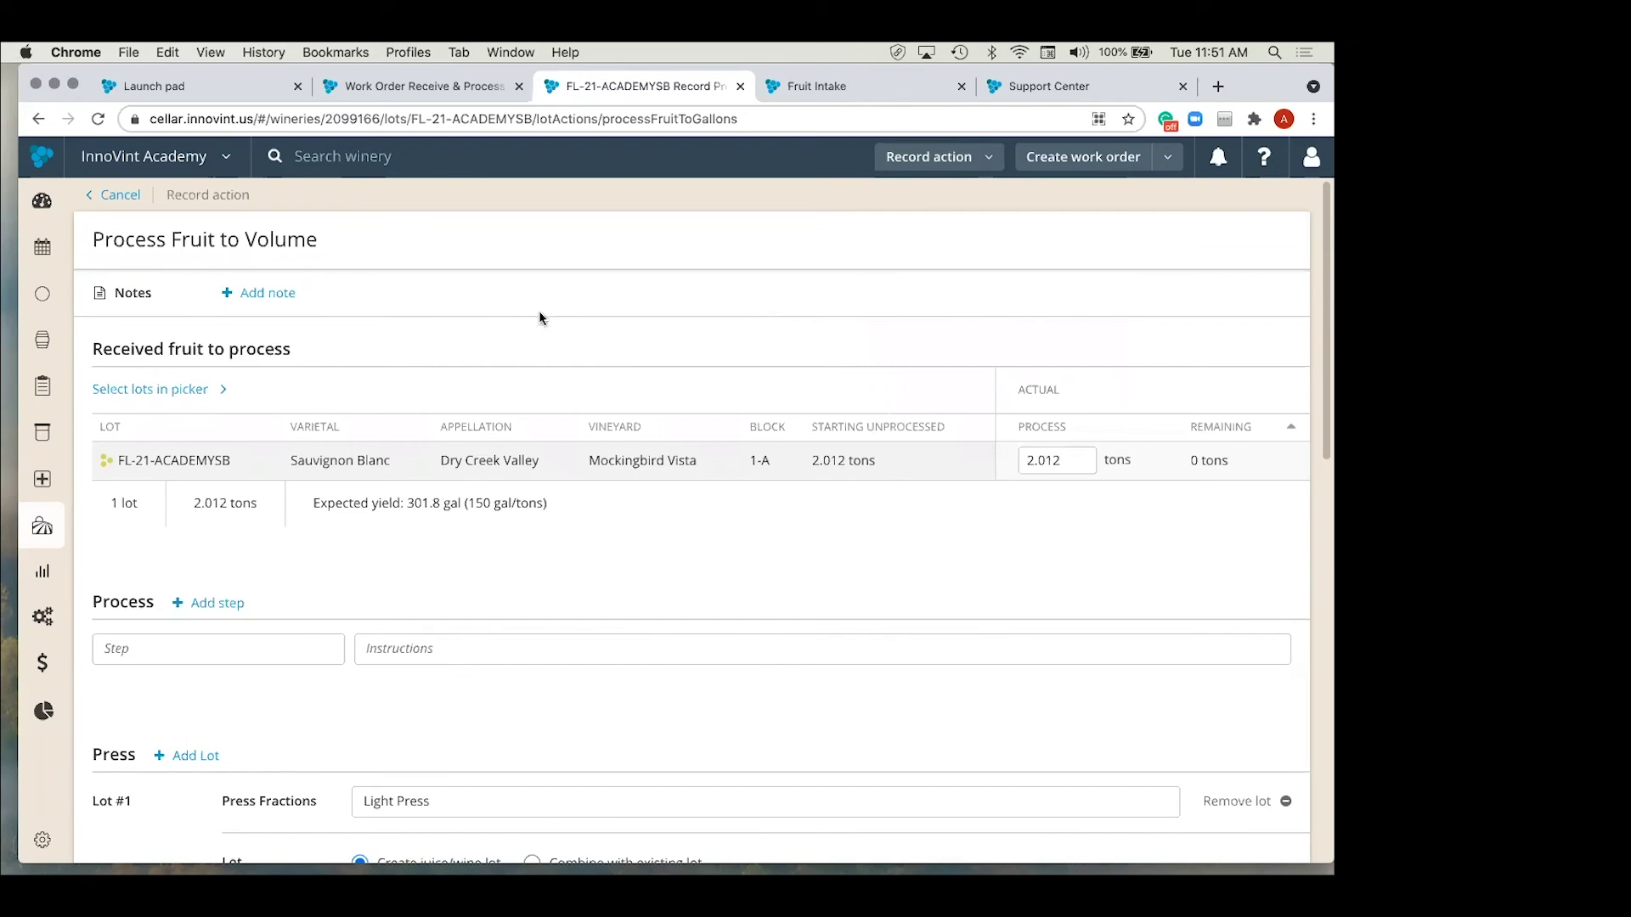
Step: Leave the unrecorded form for the Fruit Intake report and highlight the total tonnage for vintage 2021
mouse_move(37, 522)
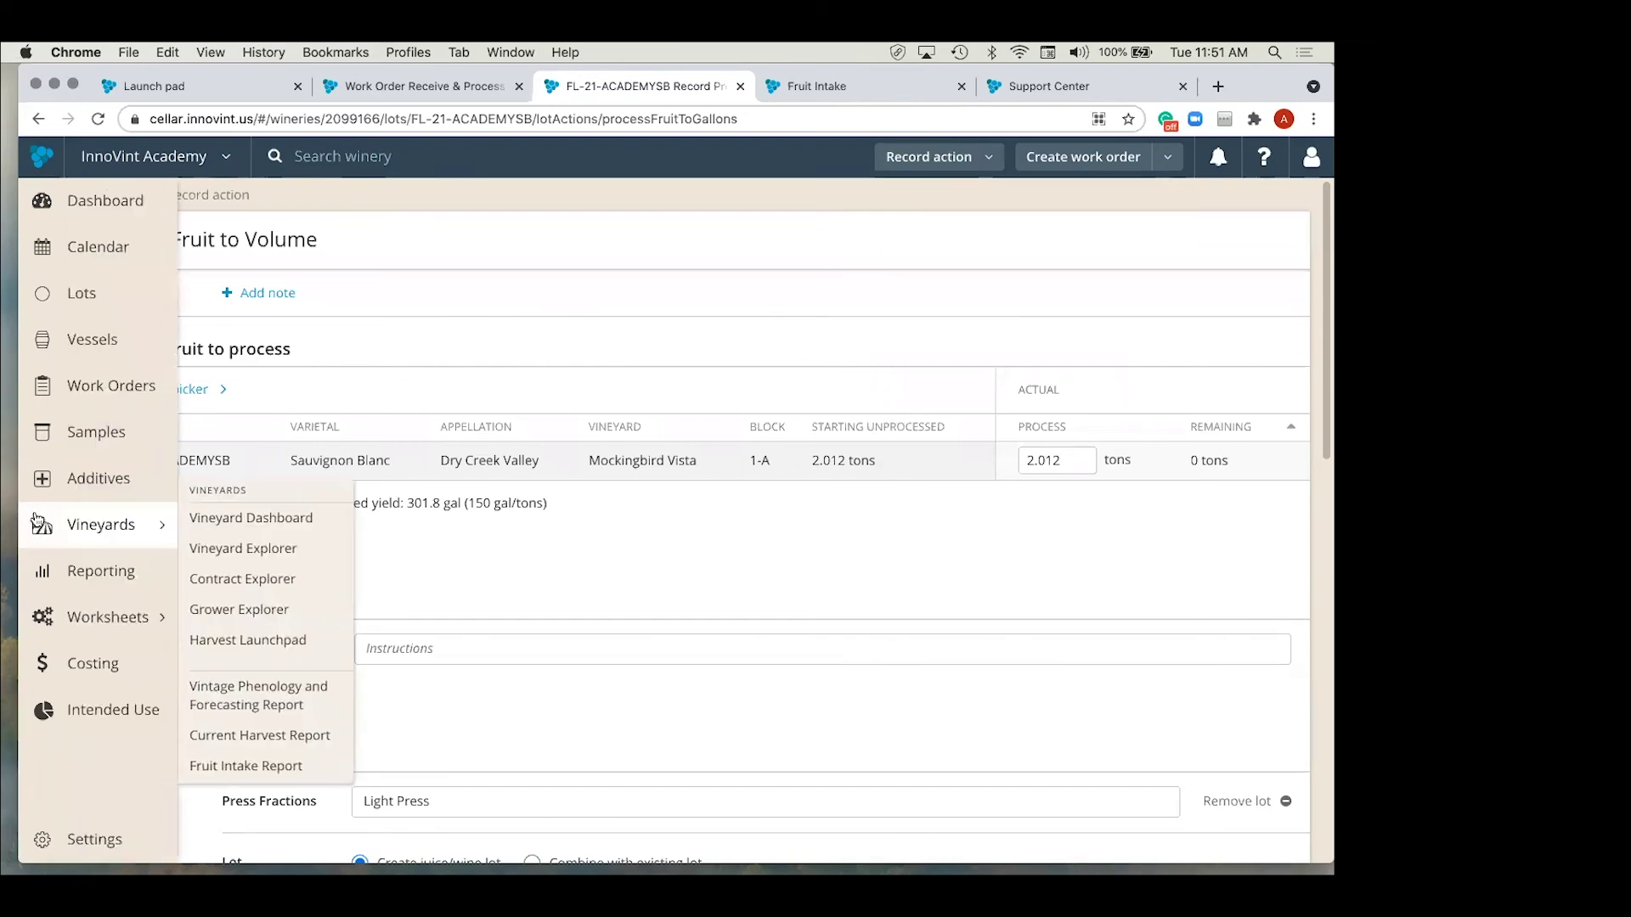
left_click(96, 573)
left_click(876, 291)
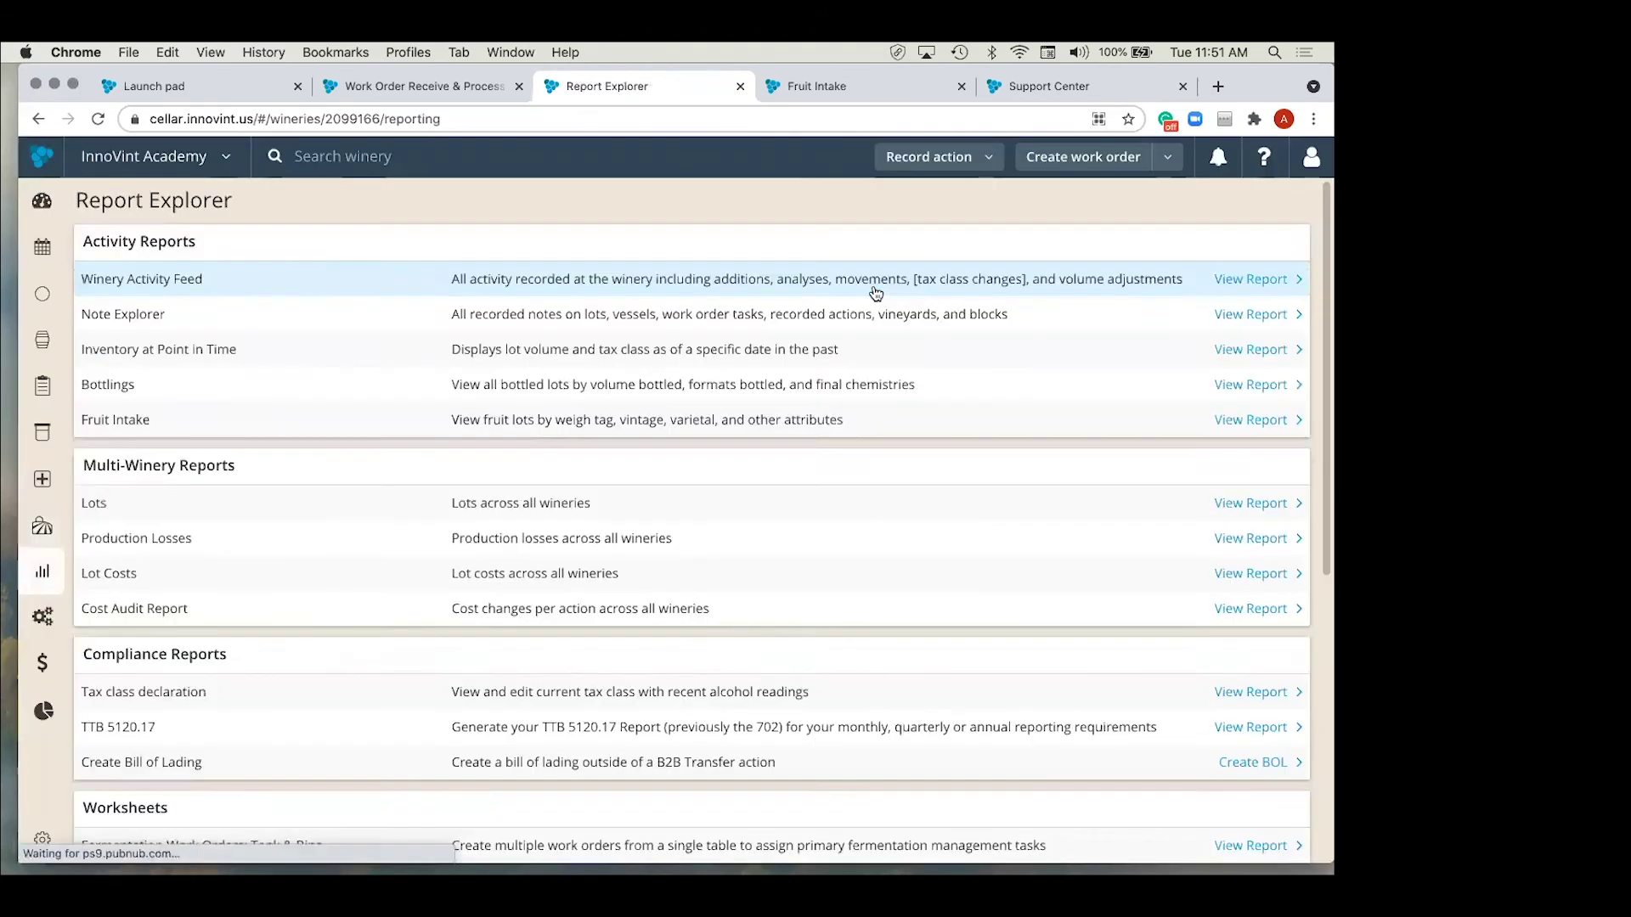
left_click(209, 431)
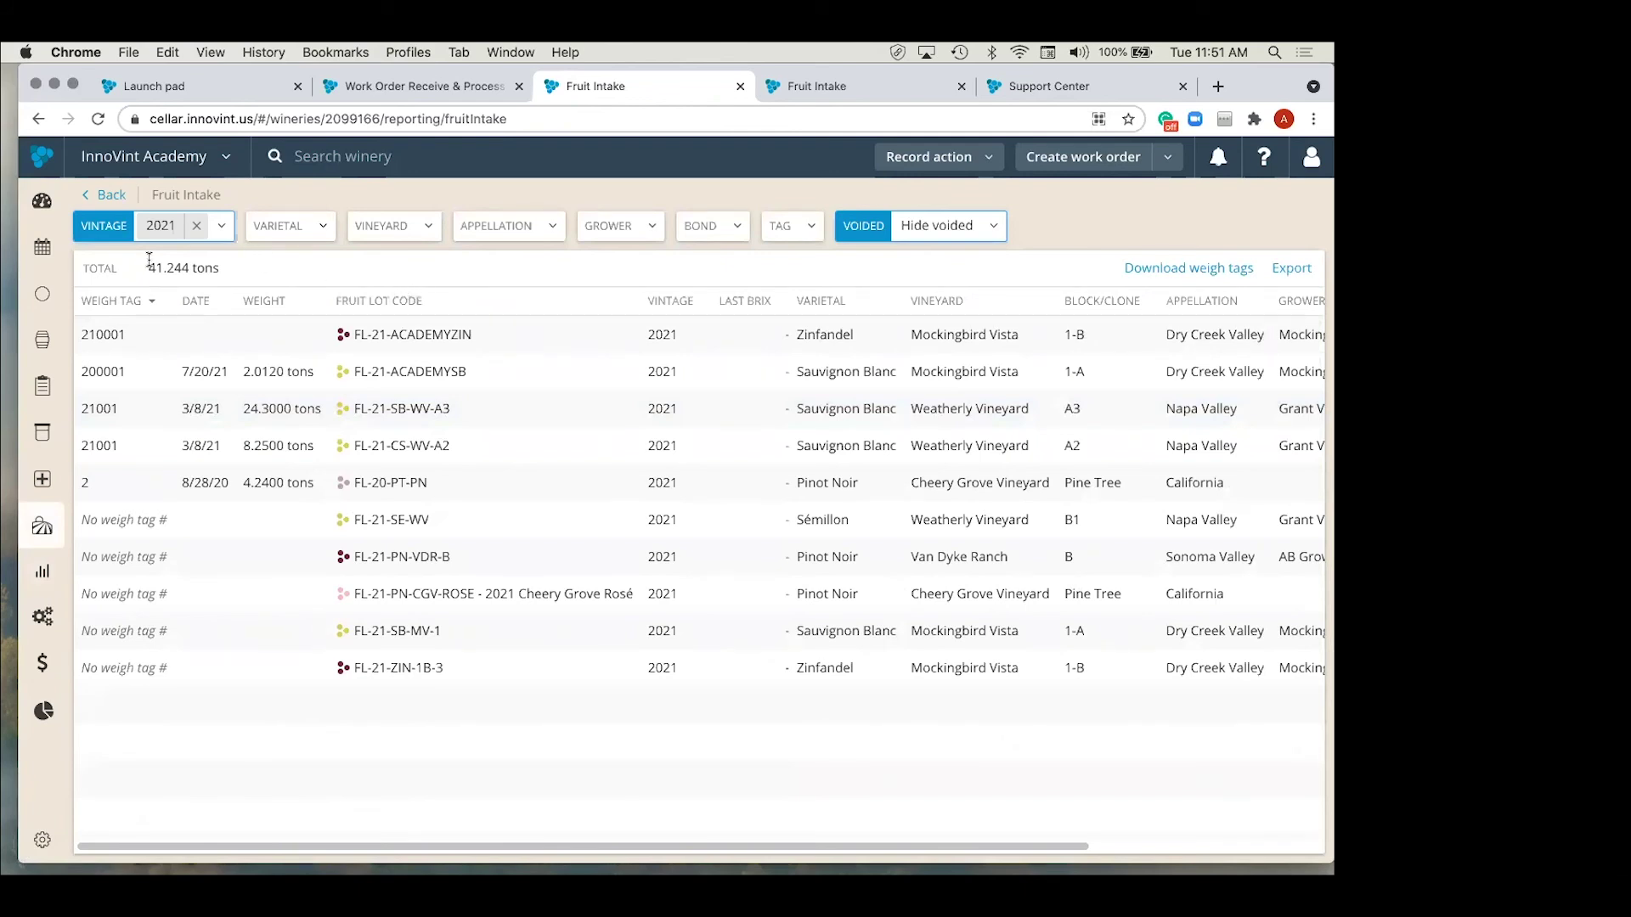
left_click_drag(149, 268, 229, 272)
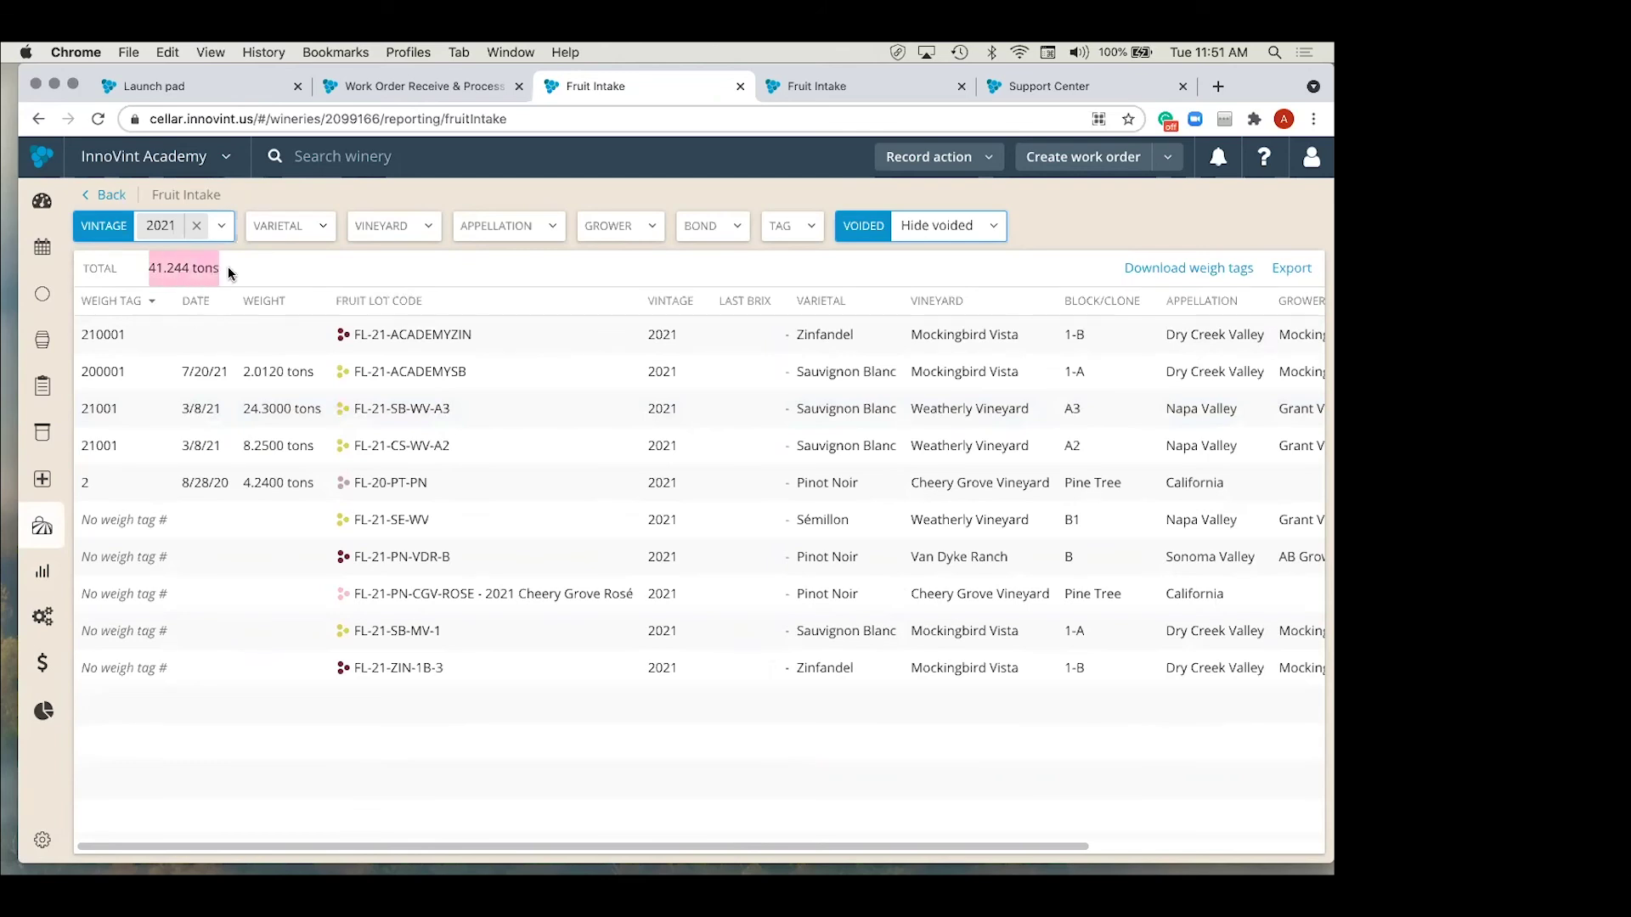
Step: Filter the Fruit Intake report by the Mockingbird Vista vineyard to view its tonnage, and clear that filter
left_click(423, 233)
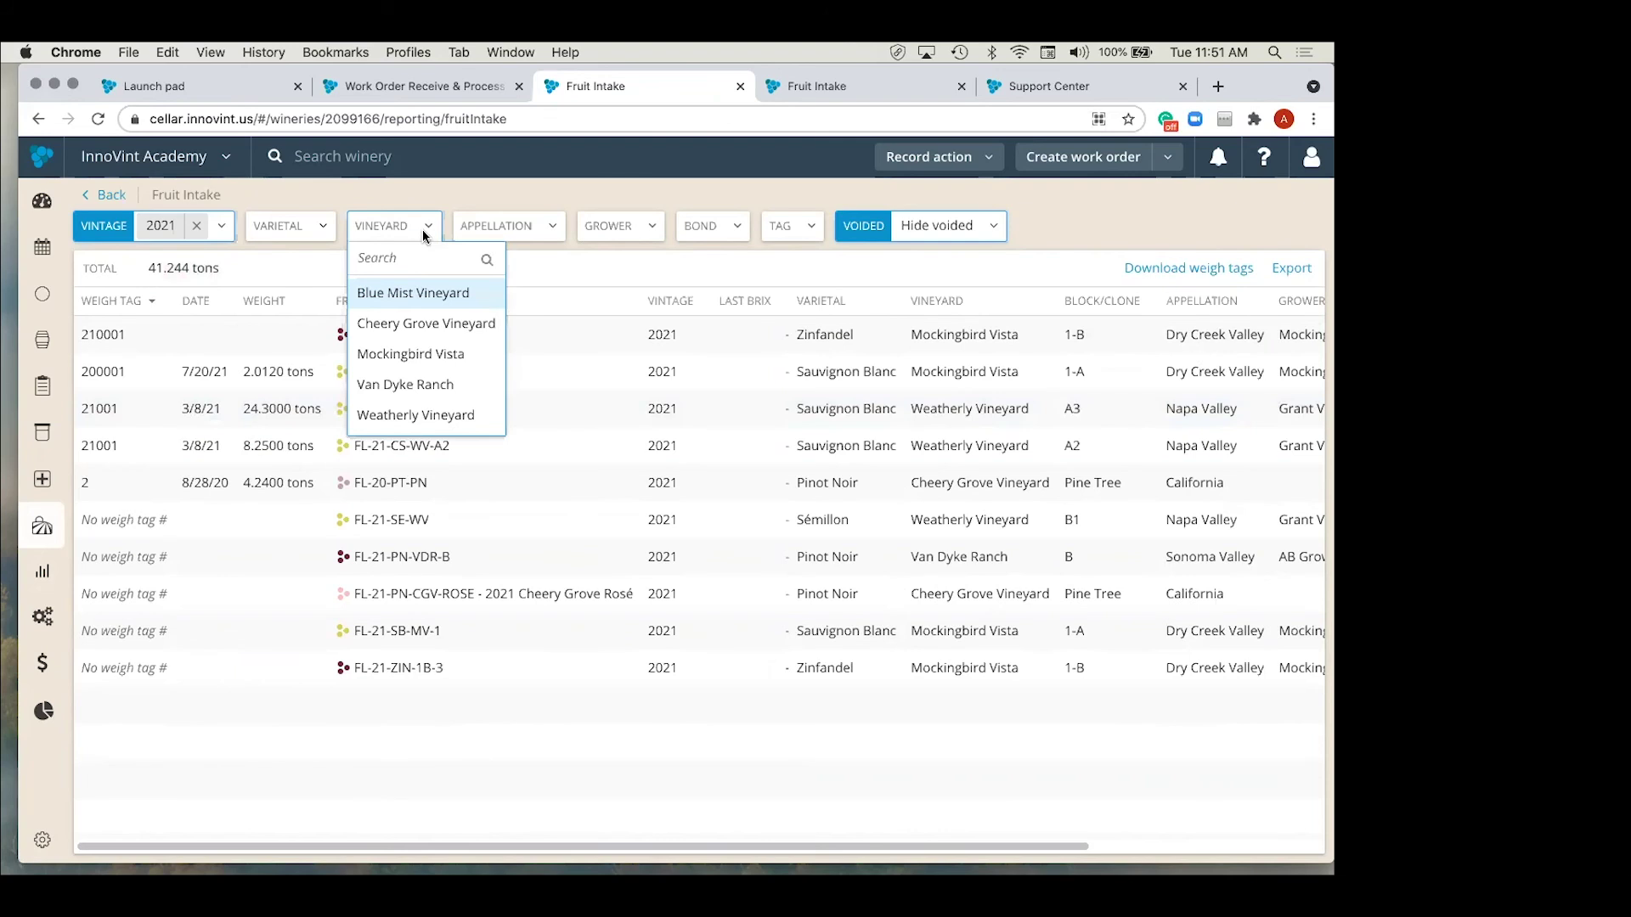
left_click(418, 356)
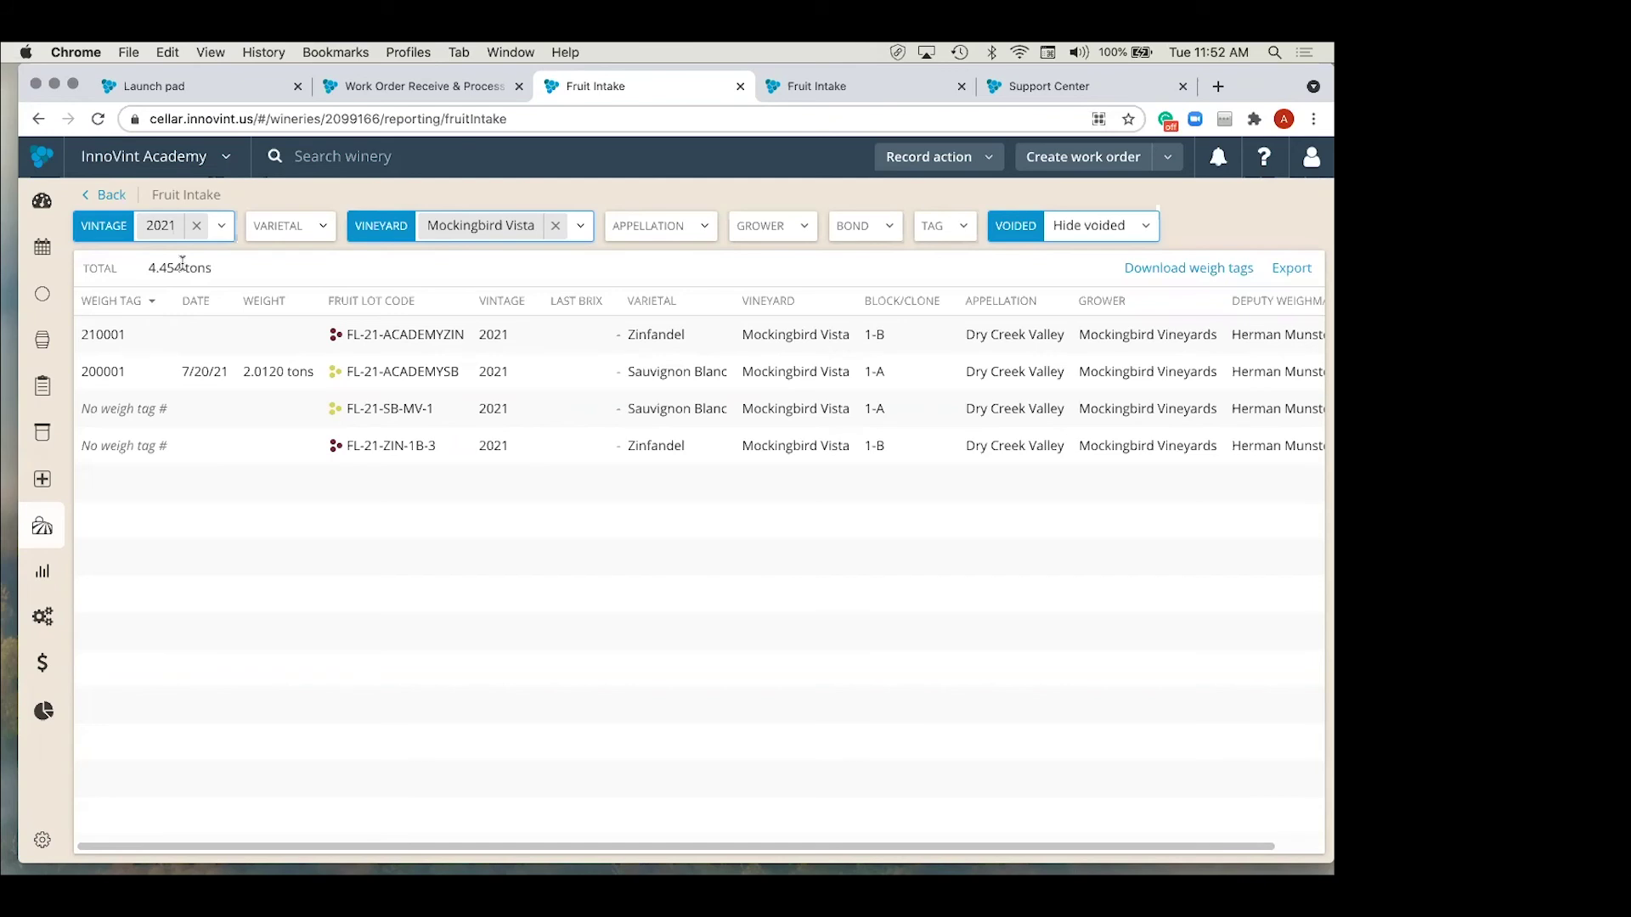
left_click(556, 225)
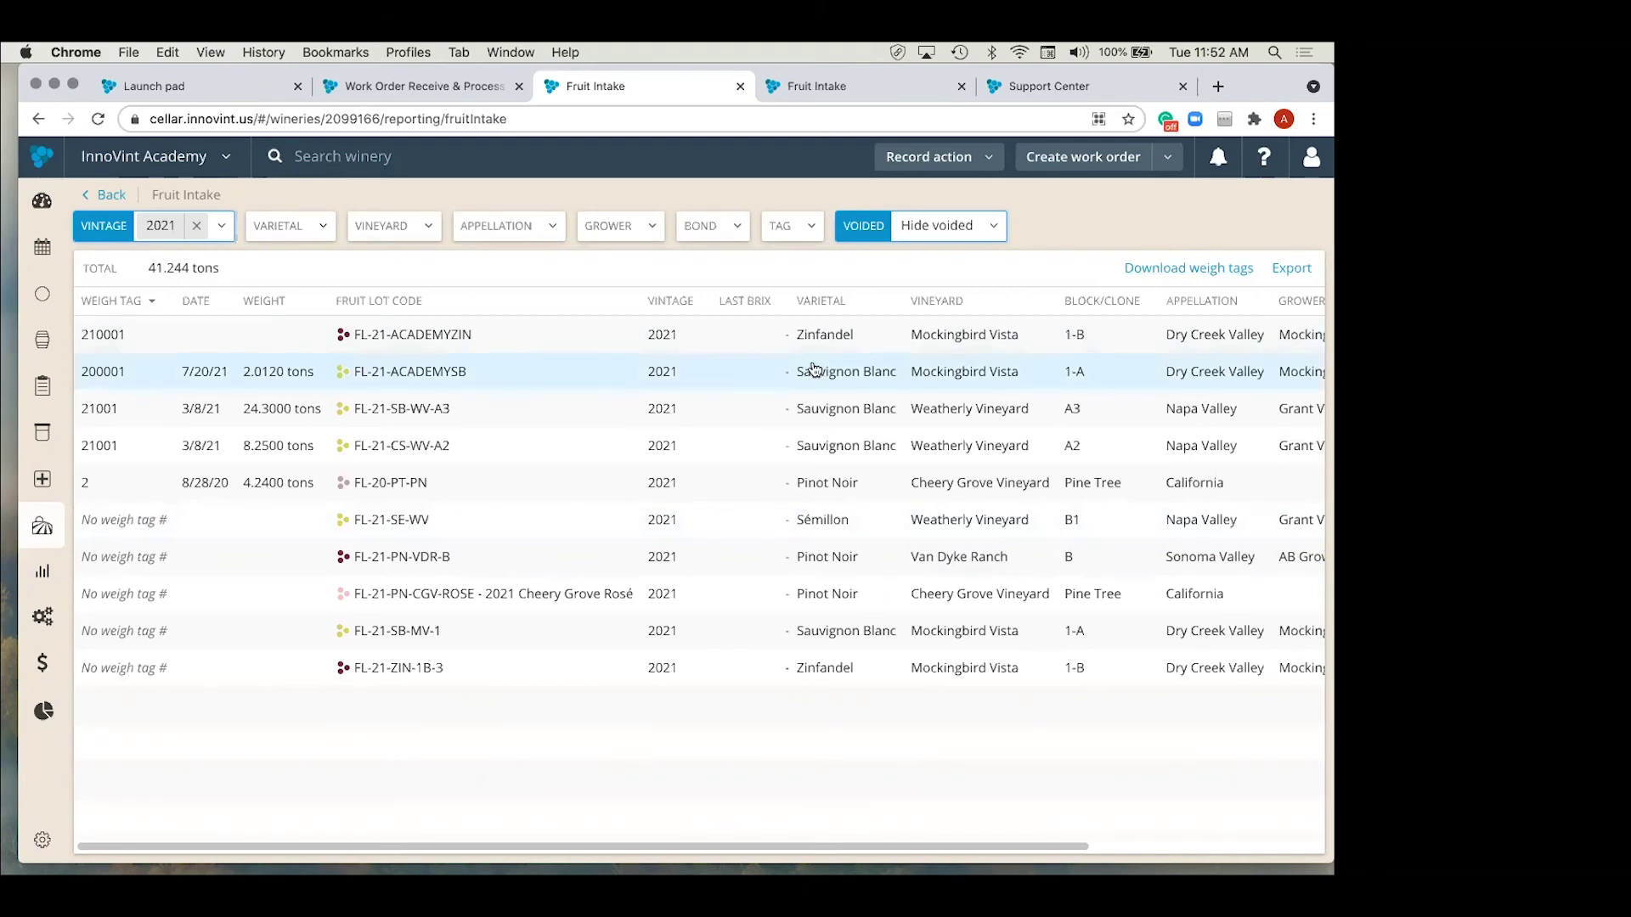
Step: Switch from the browser to the presentation slide about updates made since last harvest
key("ctrl+Up")
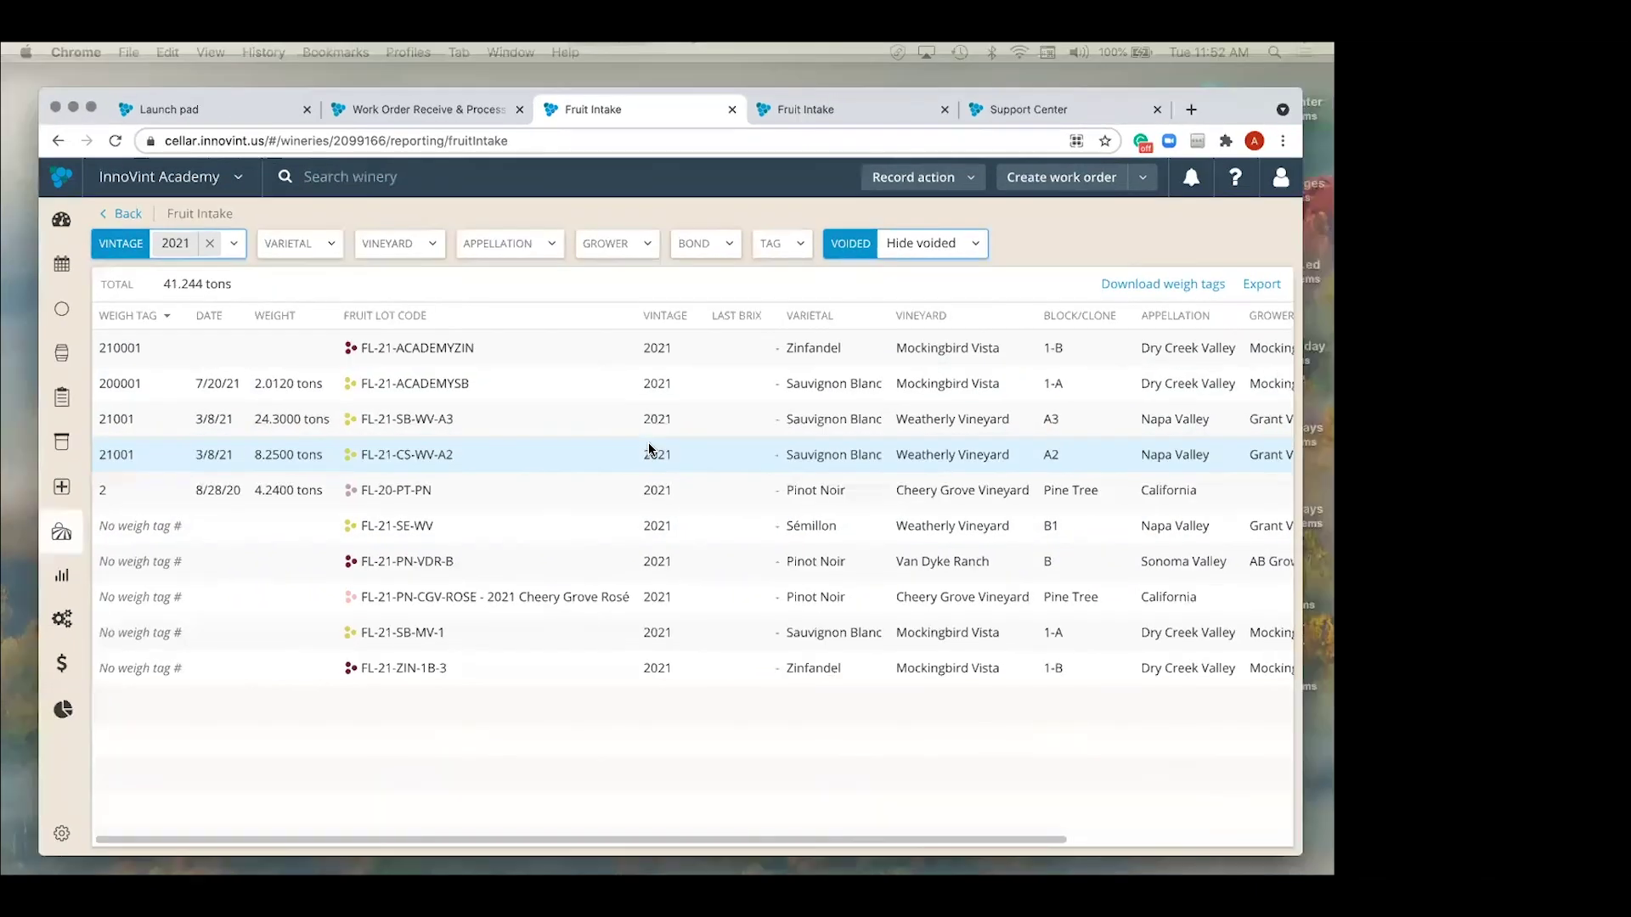
left_click(688, 95)
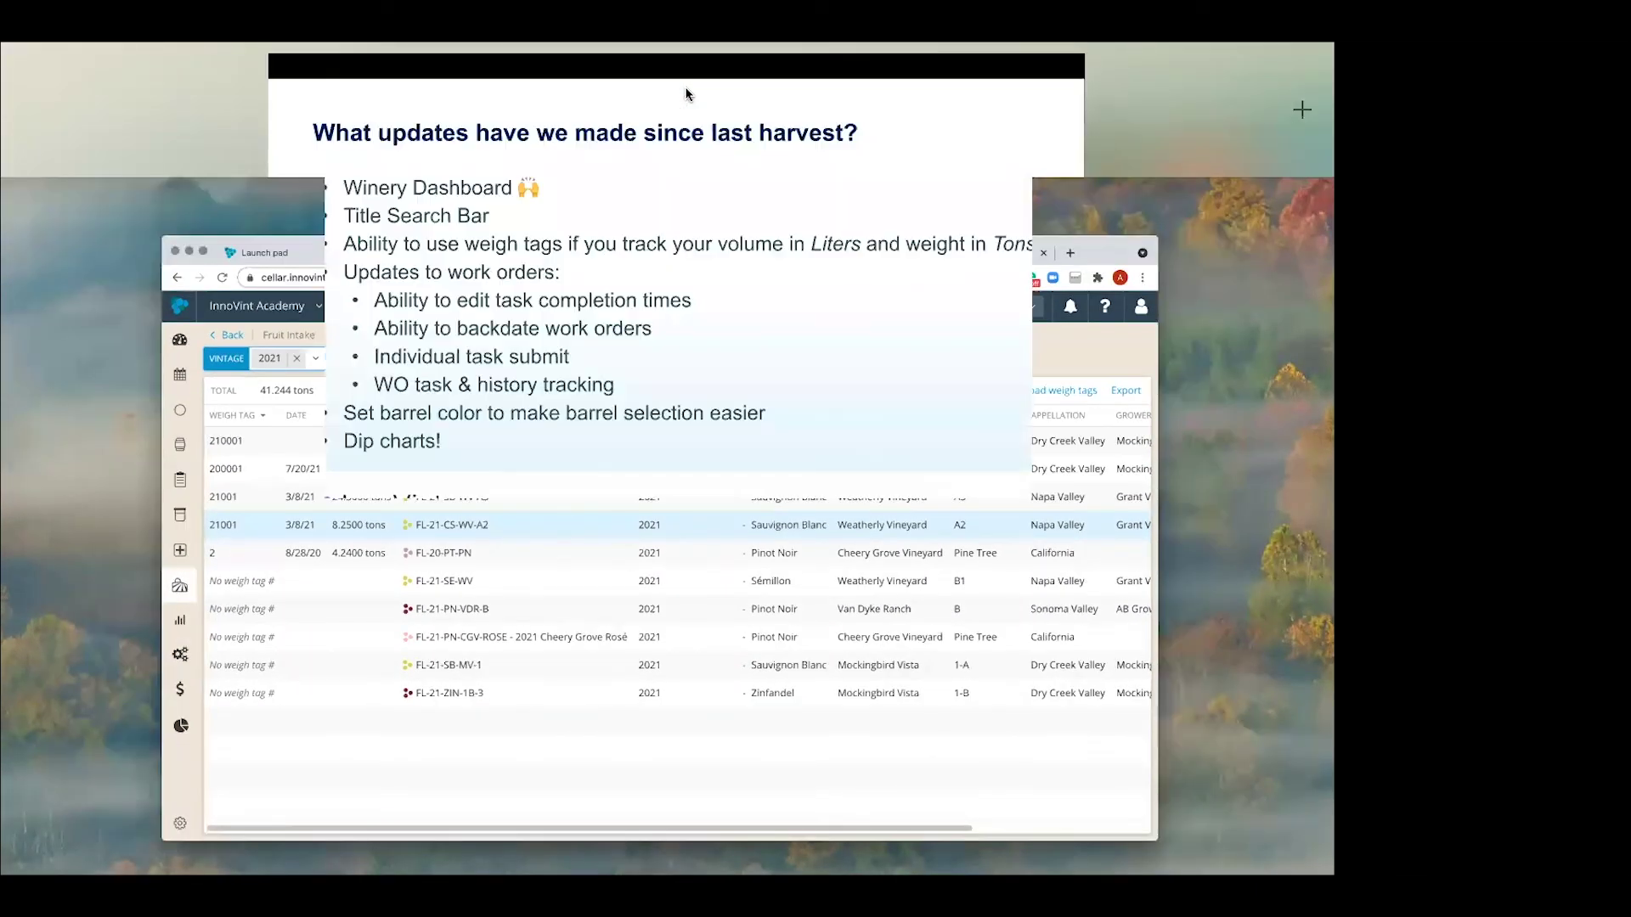